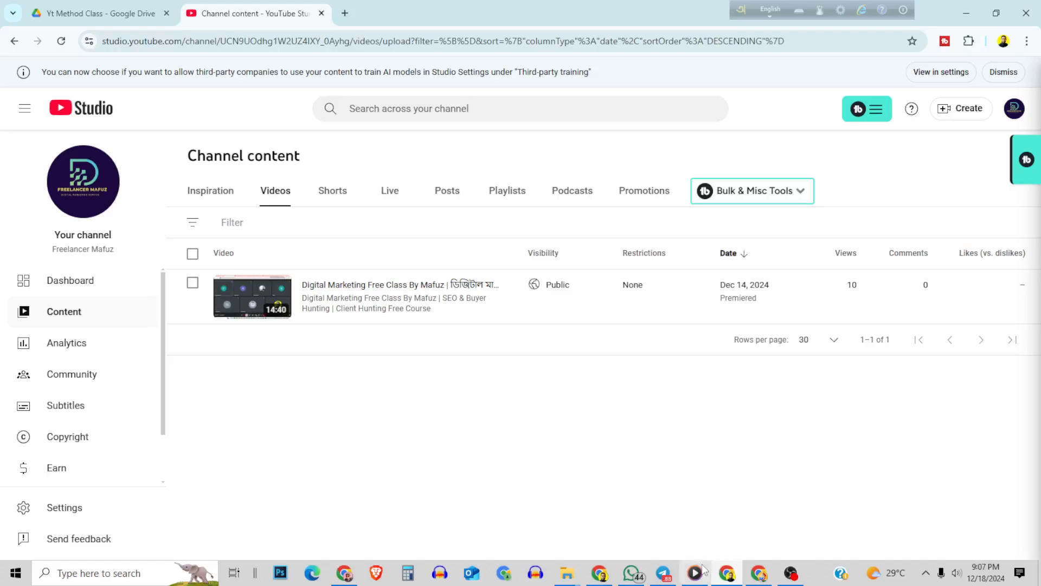
Step: Switch to the Google Drive window and download the vidiq_vision_youtube archive from the AK Technology folder
left_click(605, 574)
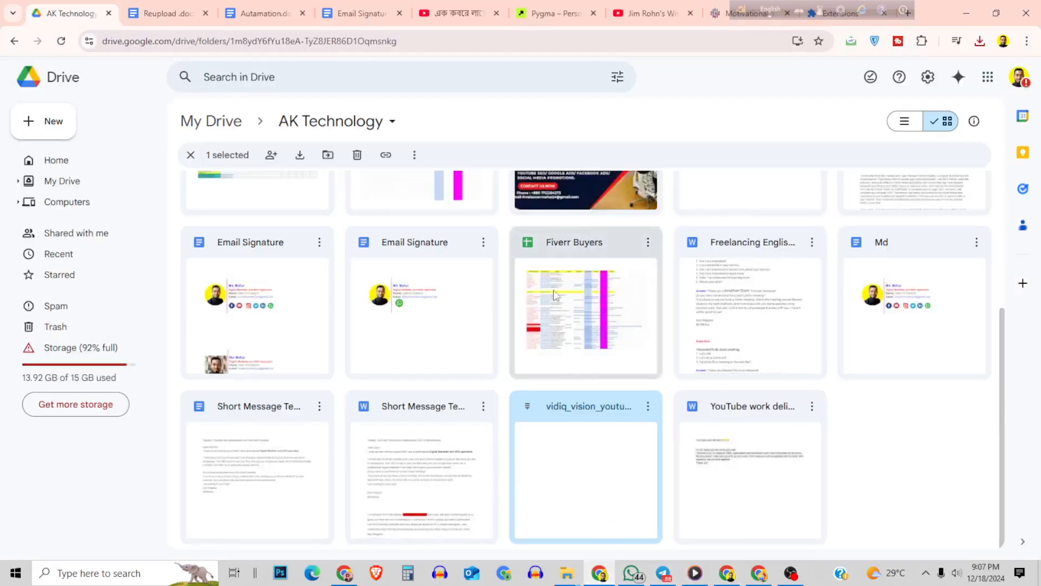
right_click(605, 473)
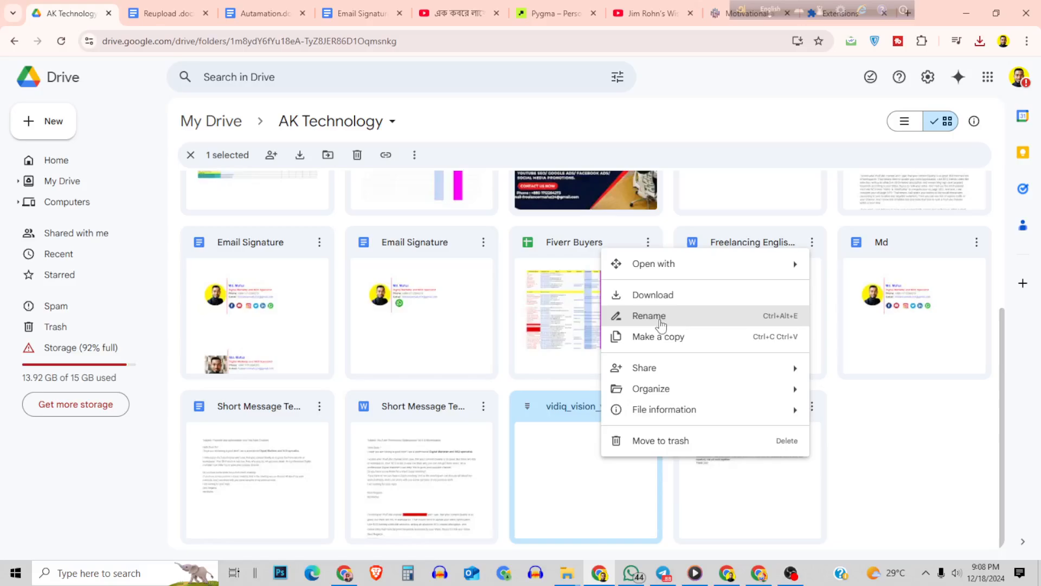
left_click(660, 297)
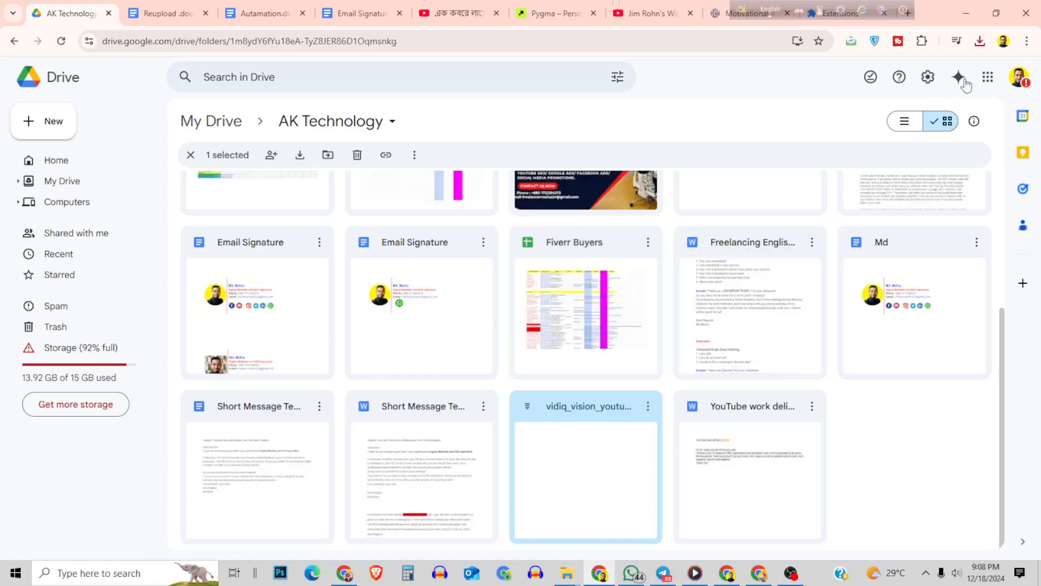
Step: Show the downloaded vidiq_vision_youtube-3.91.0 (1) archive in its folder and extract it into a folder of the same name
left_click(980, 42)
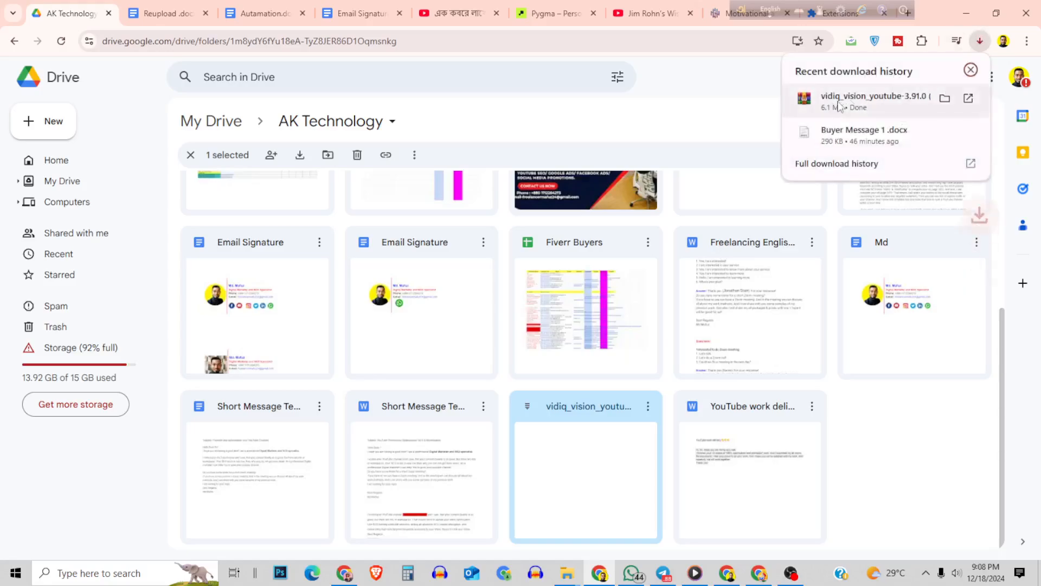
right_click(879, 97)
left_click(926, 161)
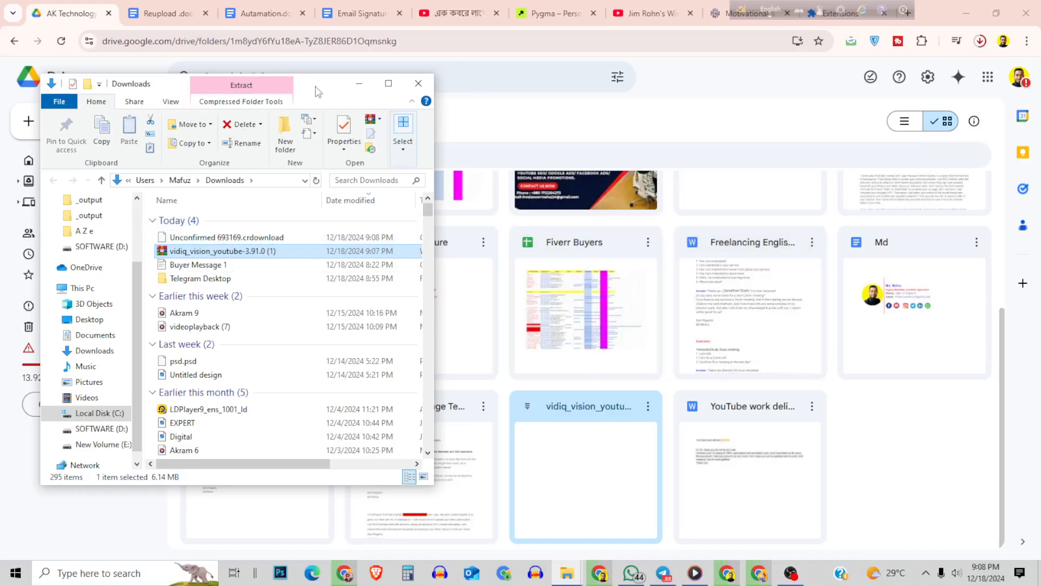
left_click_drag(315, 85, 743, 130)
right_click(661, 296)
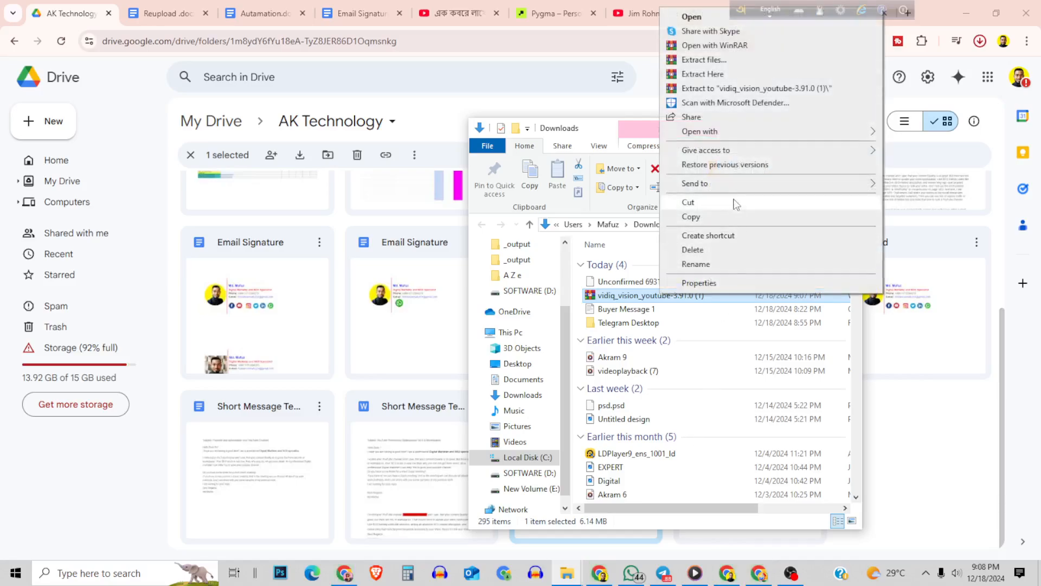
left_click(721, 89)
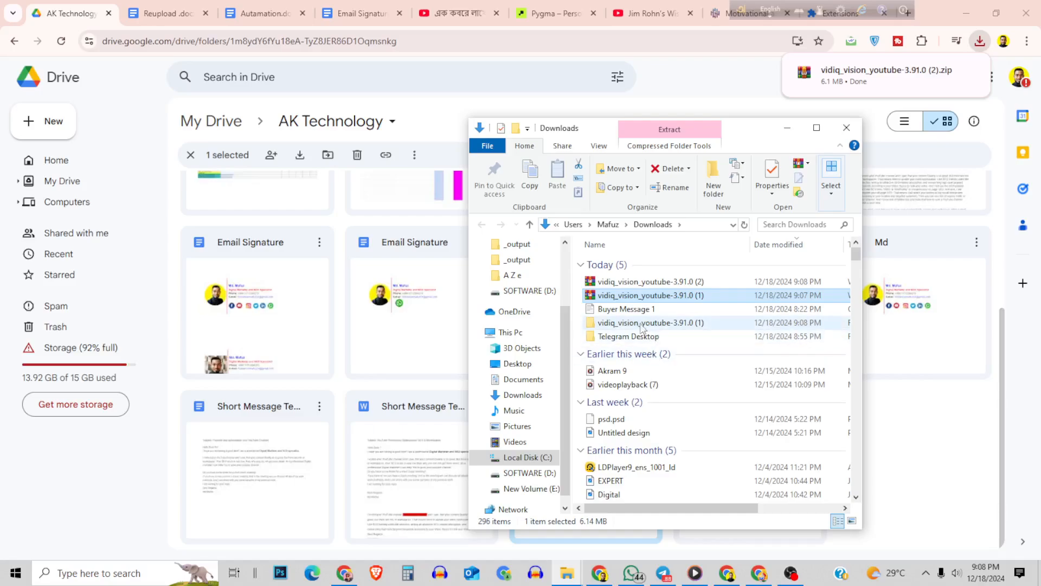
left_click(641, 325)
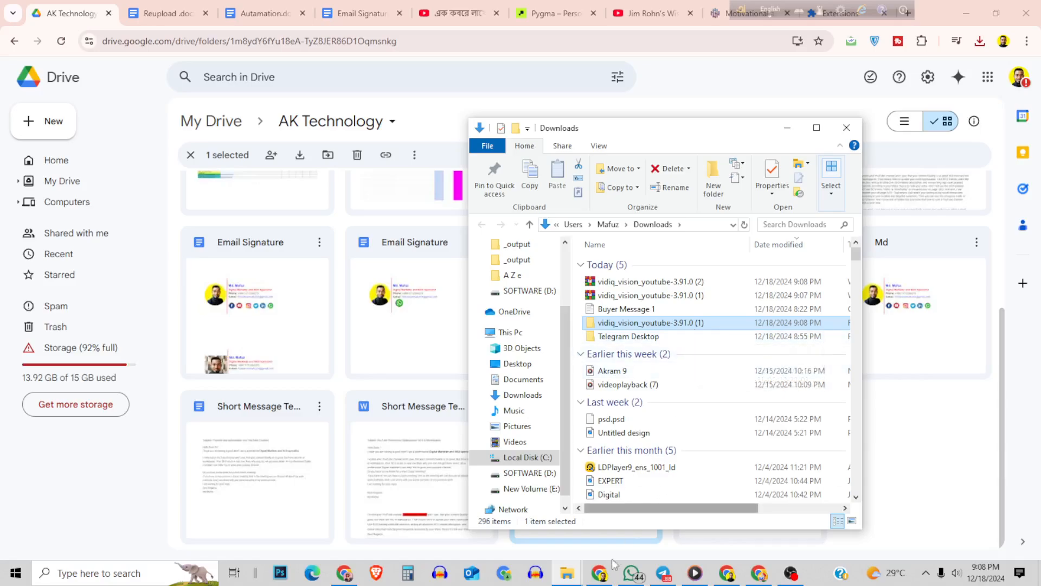
Step: Switch to the YouTube Studio browser window and remove the TubeBuddy for YouTube extension through the extension manager
left_click(727, 573)
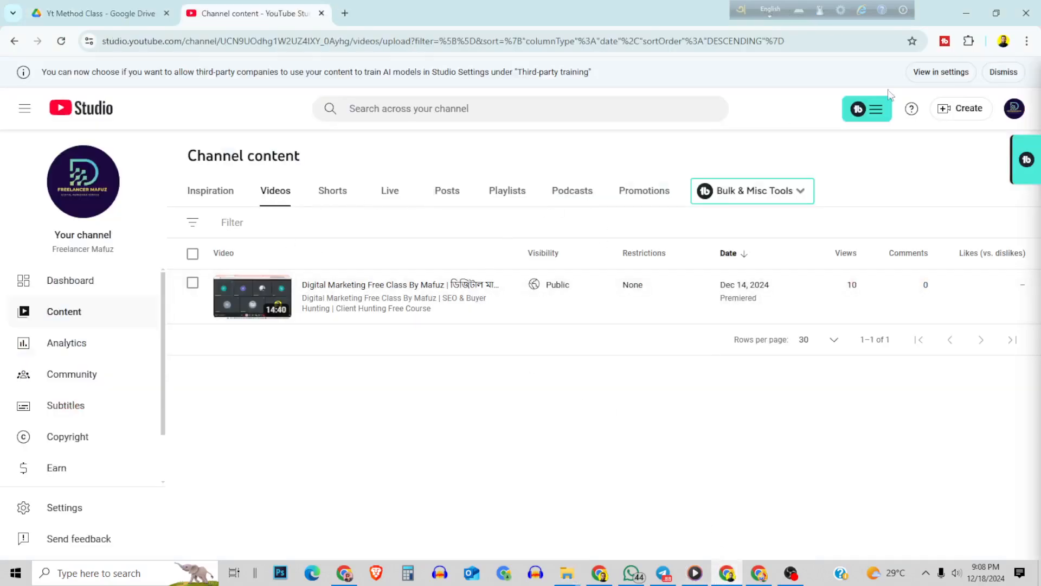
left_click(968, 40)
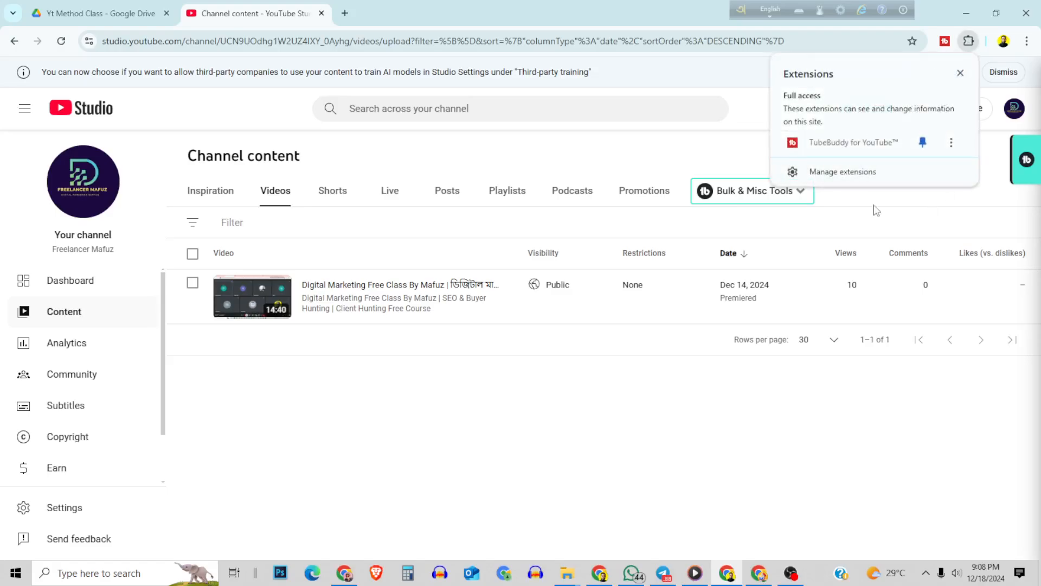
left_click(832, 173)
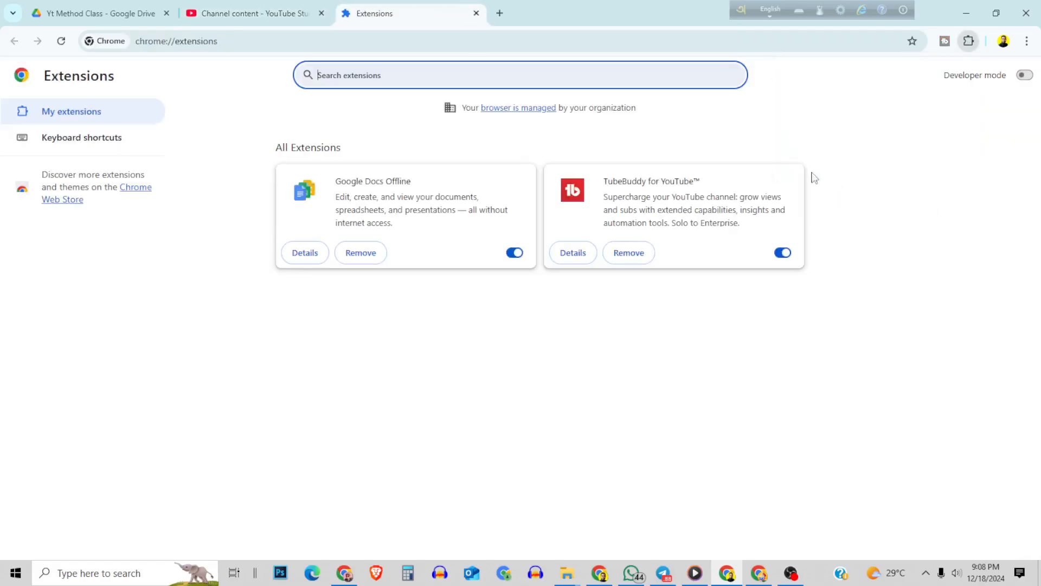
left_click(638, 254)
left_click(866, 160)
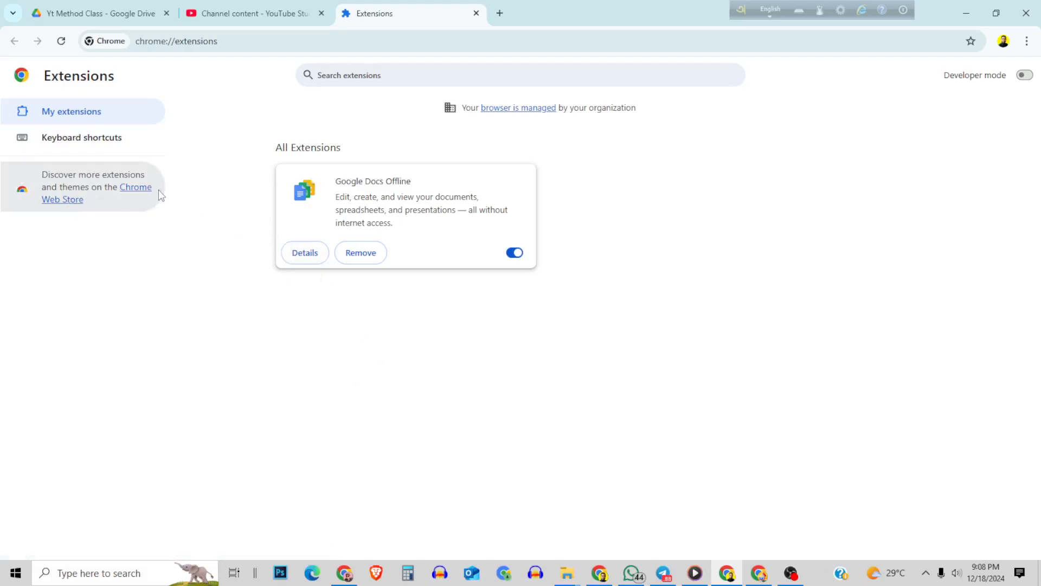
left_click(135, 188)
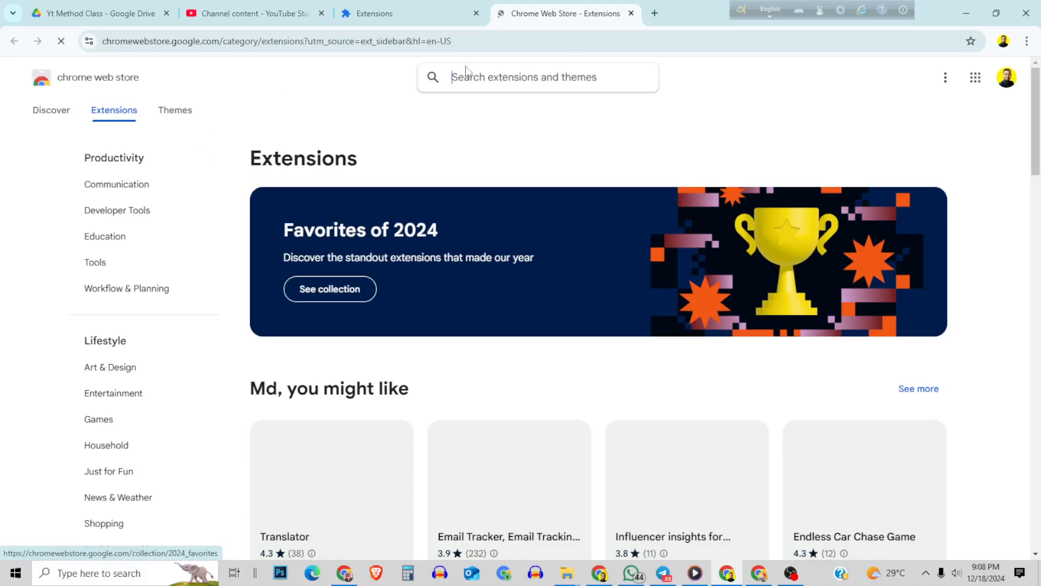
left_click(632, 14)
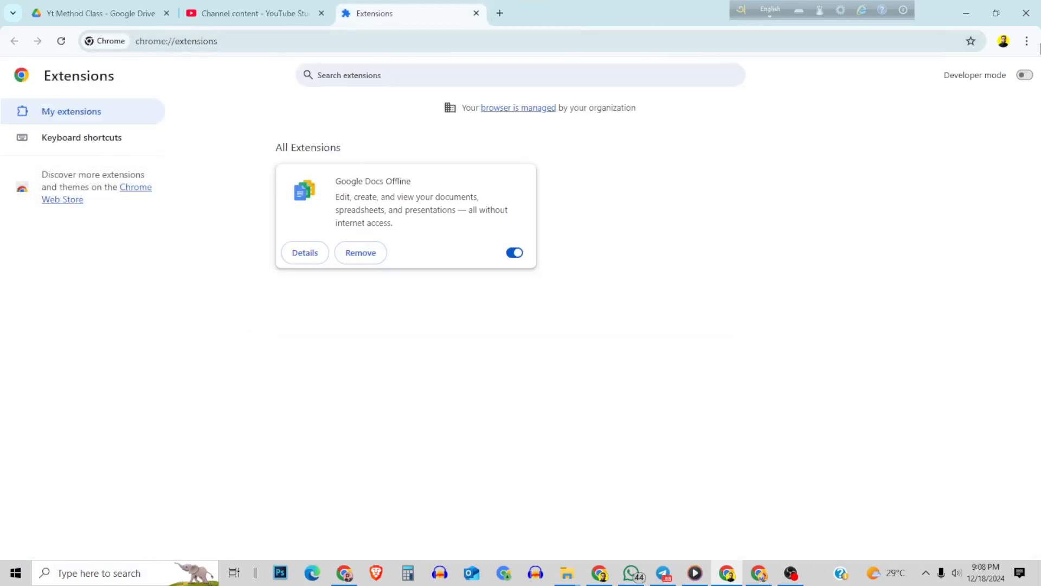
left_click(1026, 41)
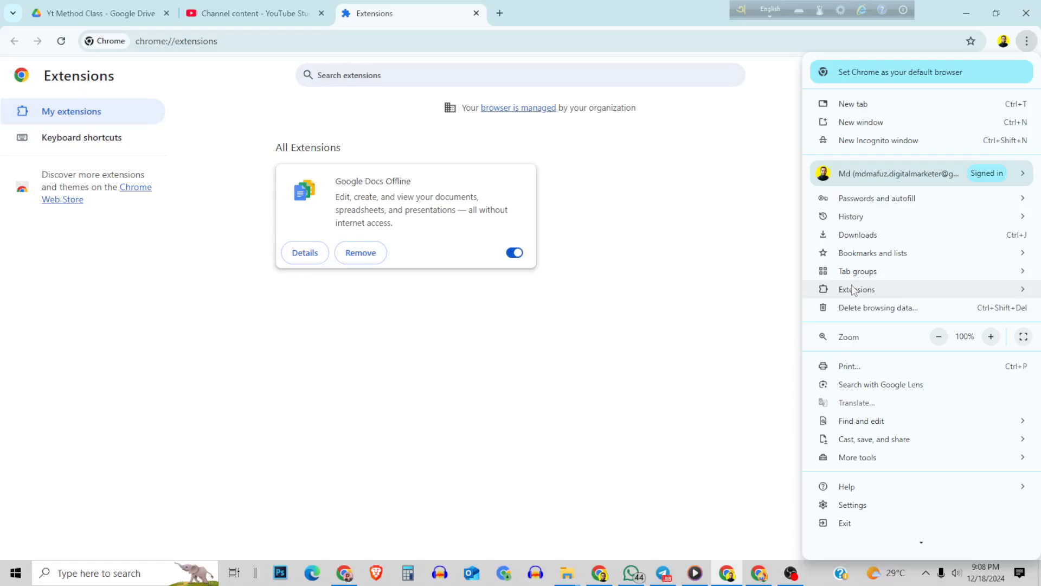
mouse_move(852, 289)
left_click(722, 292)
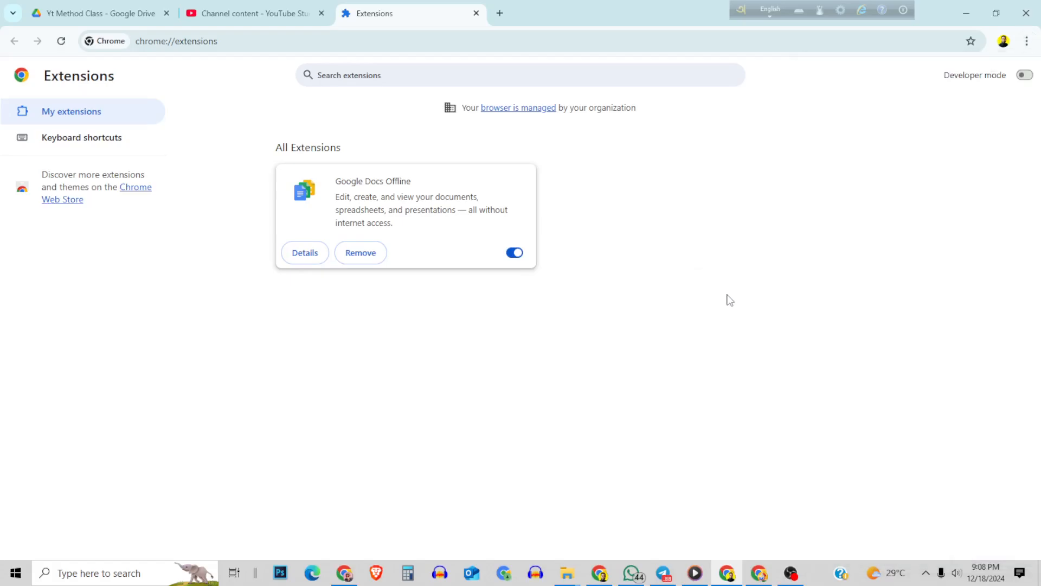
Step: Enable developer mode and try to load the outer vidiq_vision_youtube-3.91.0 (1) folder from Downloads as an unpacked extension
left_click(1024, 75)
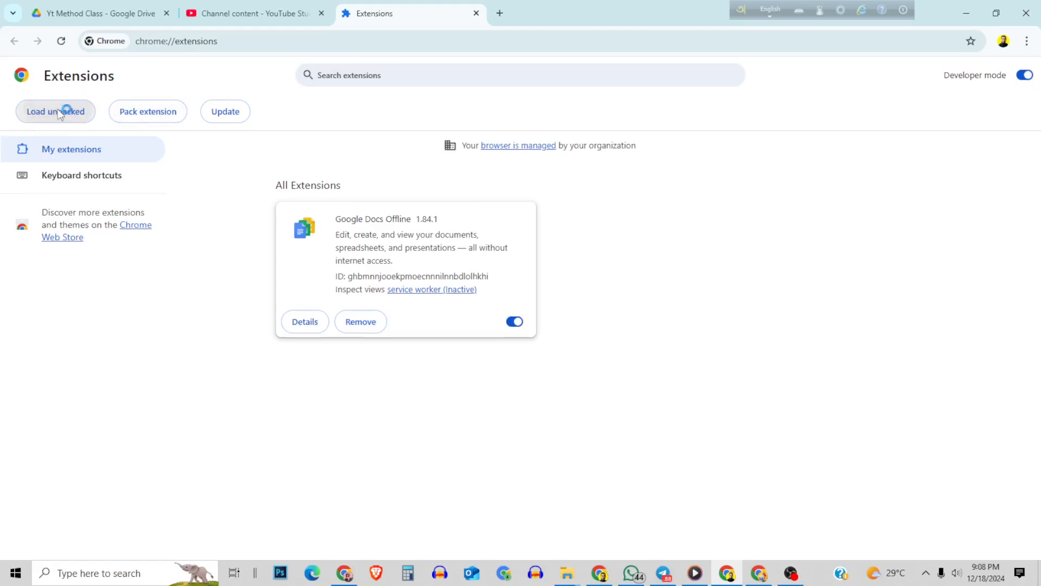
left_click(58, 111)
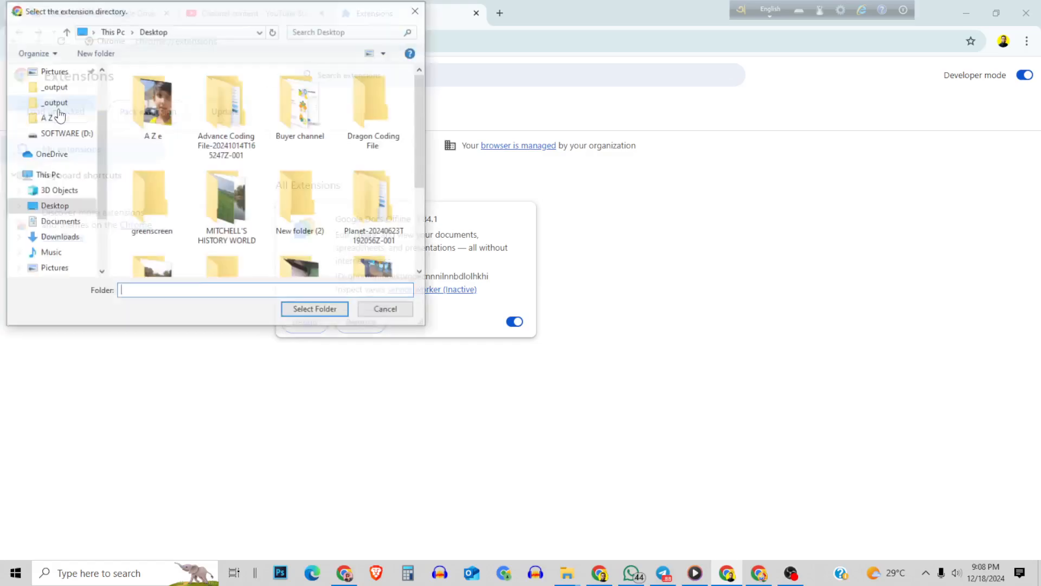
left_click(57, 238)
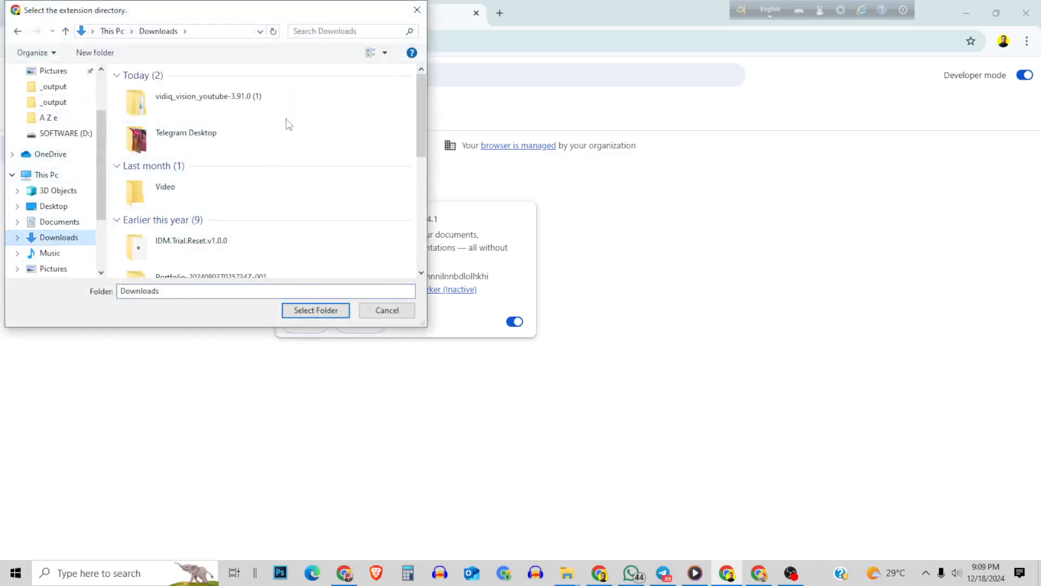
left_click(175, 103)
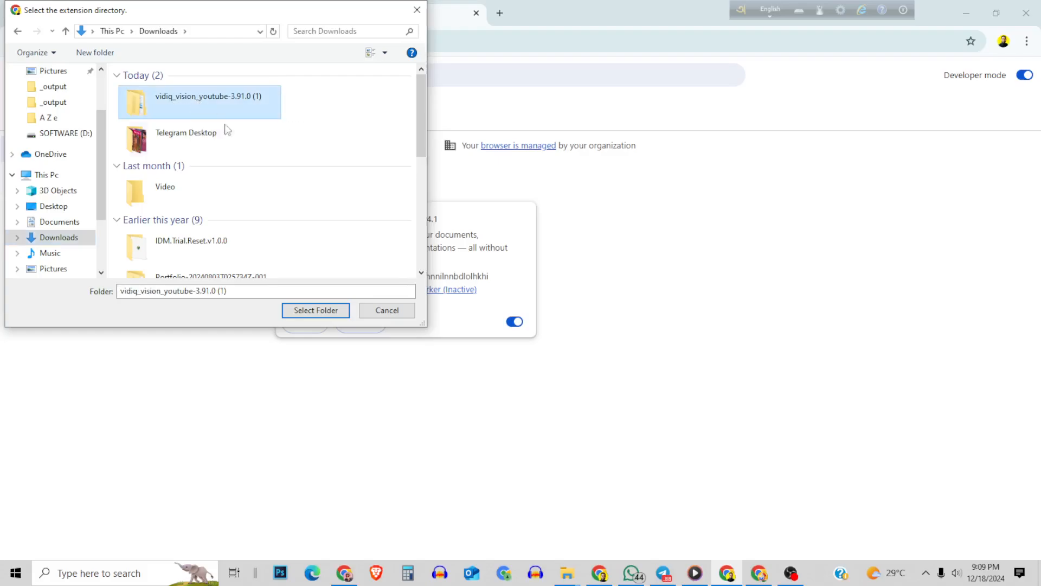
left_click(318, 311)
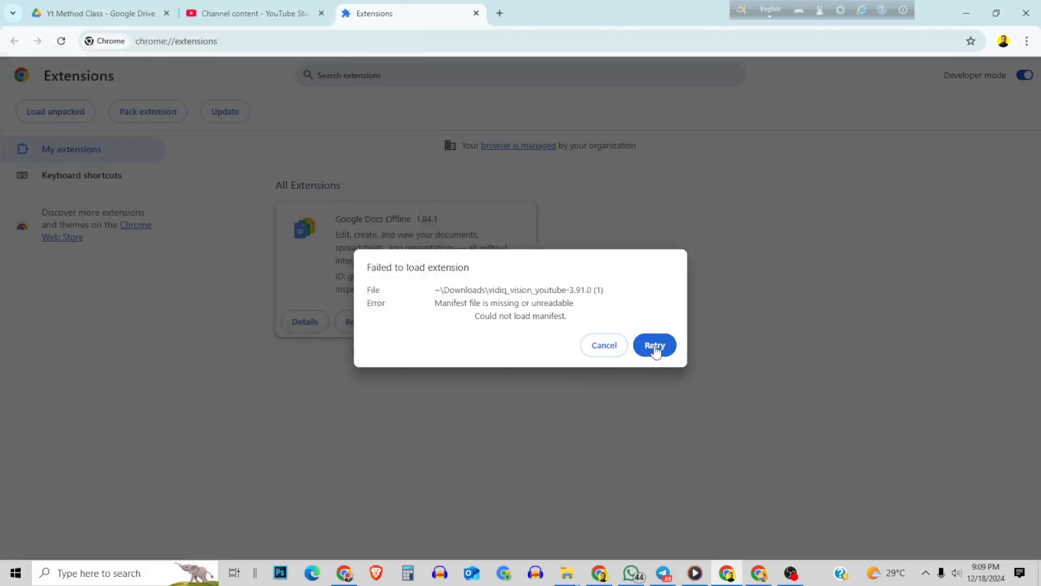
left_click(656, 352)
left_click(612, 351)
Step: Load the inner vidiq_vision_youtube-3.91.0 folder, nested in the extracted folder, as an unpacked extension
left_click(80, 112)
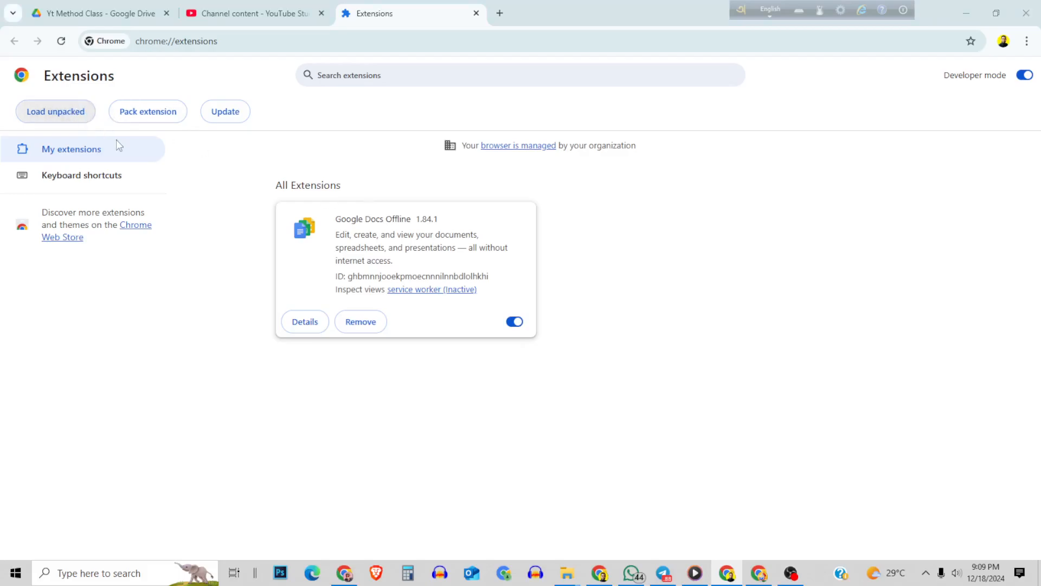
left_click(174, 91)
double_click(173, 92)
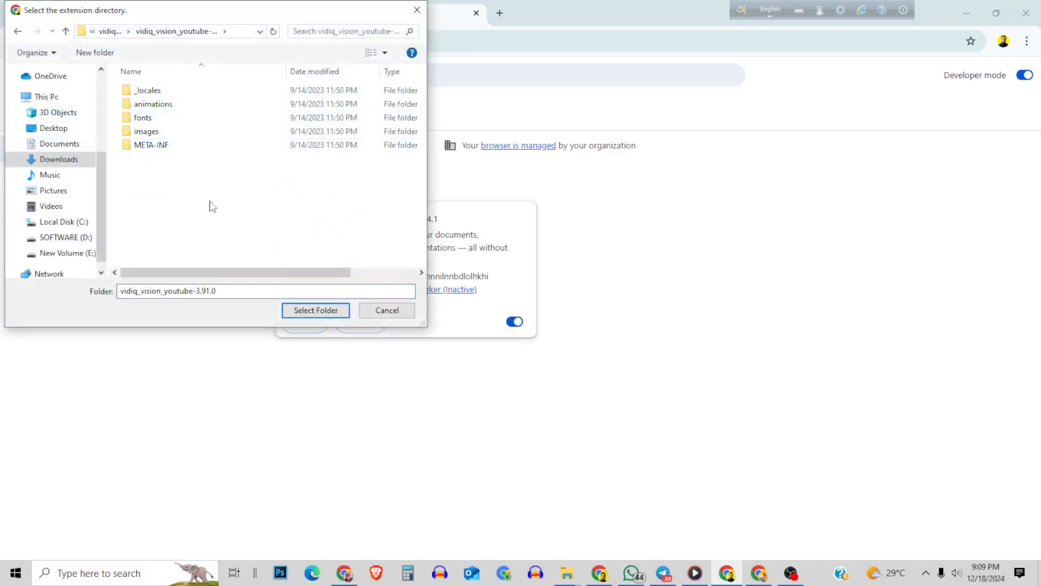
left_click(317, 311)
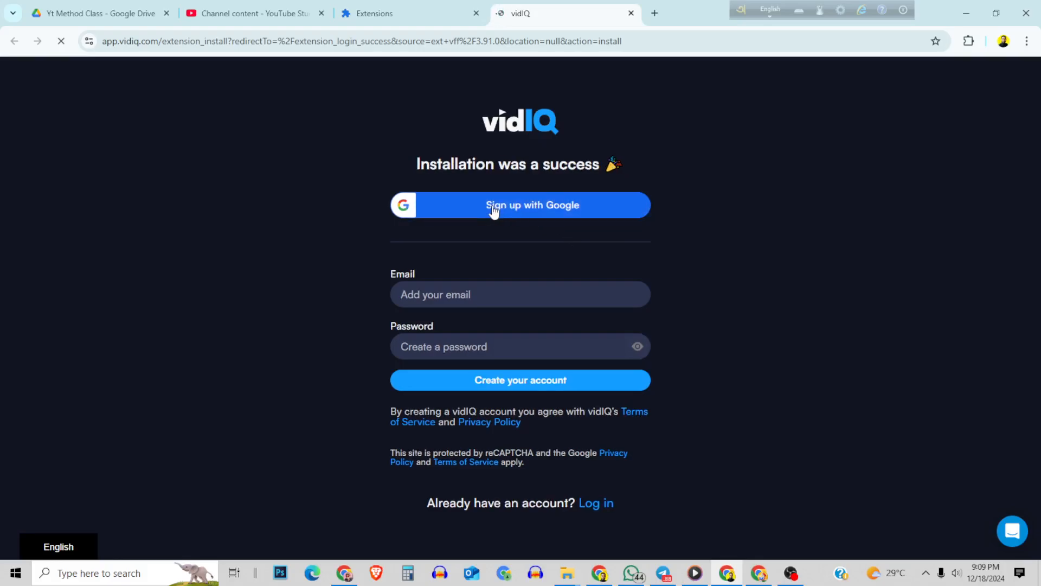
Step: Sign up to vidIQ with the listed Google account, translating the account chooser to English
left_click(546, 209)
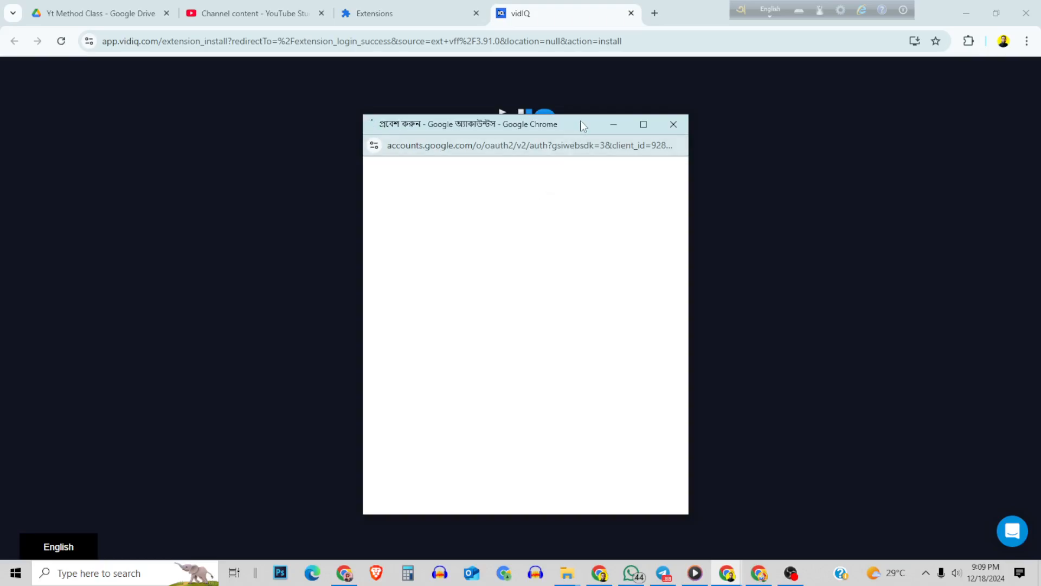
left_click_drag(583, 125, 530, 95)
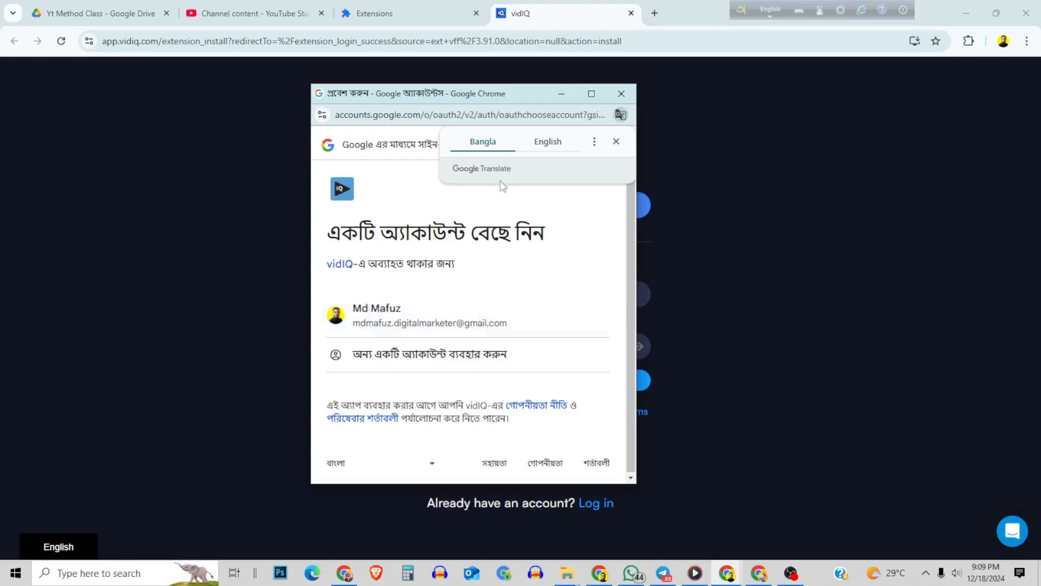
left_click(548, 142)
left_click(412, 323)
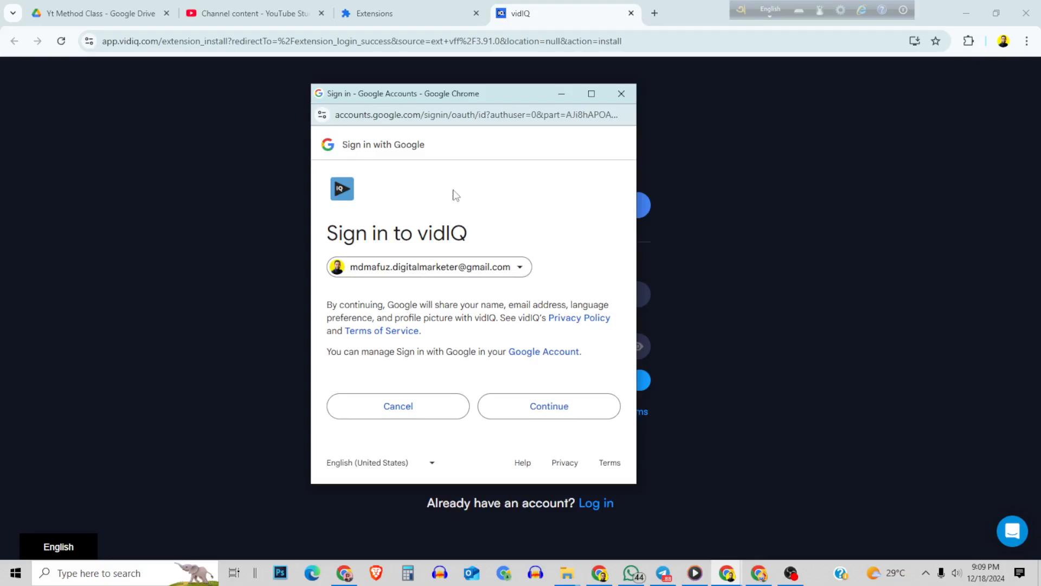
left_click(545, 411)
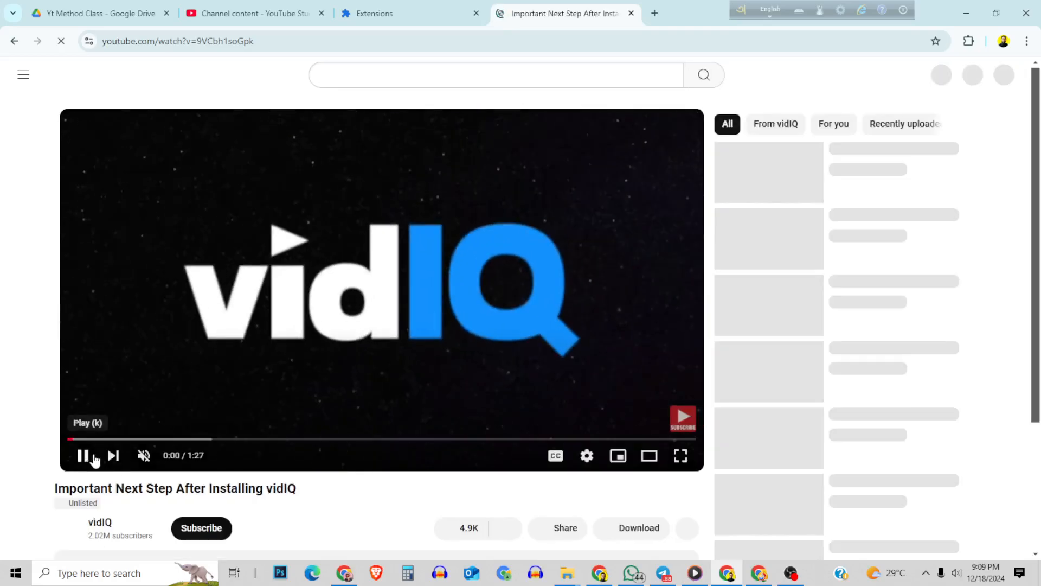
Step: Pause the vidIQ welcome video and activate vidIQ on YouTube
left_click(84, 455)
left_click(1001, 76)
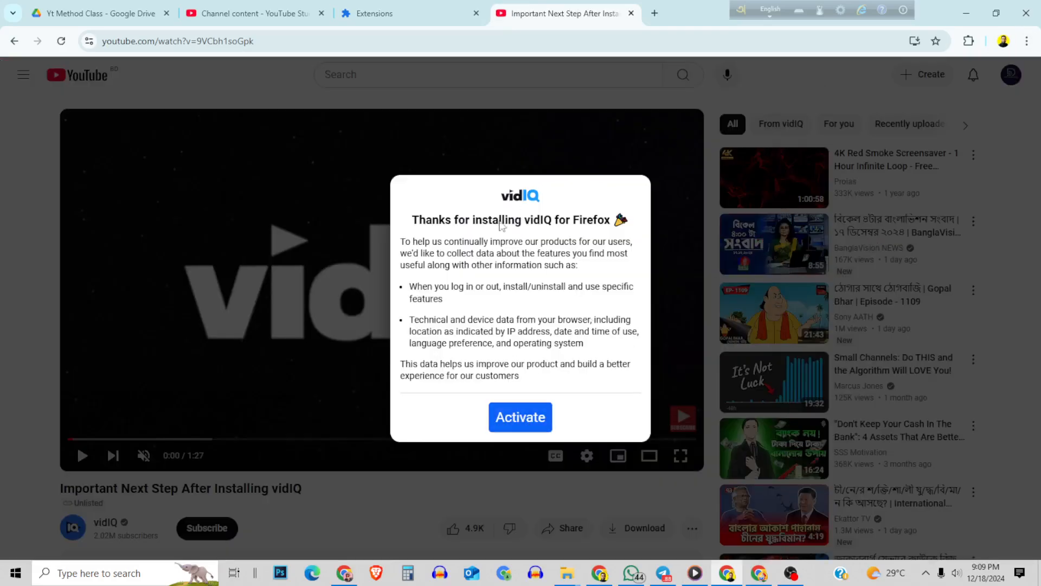
left_click(531, 423)
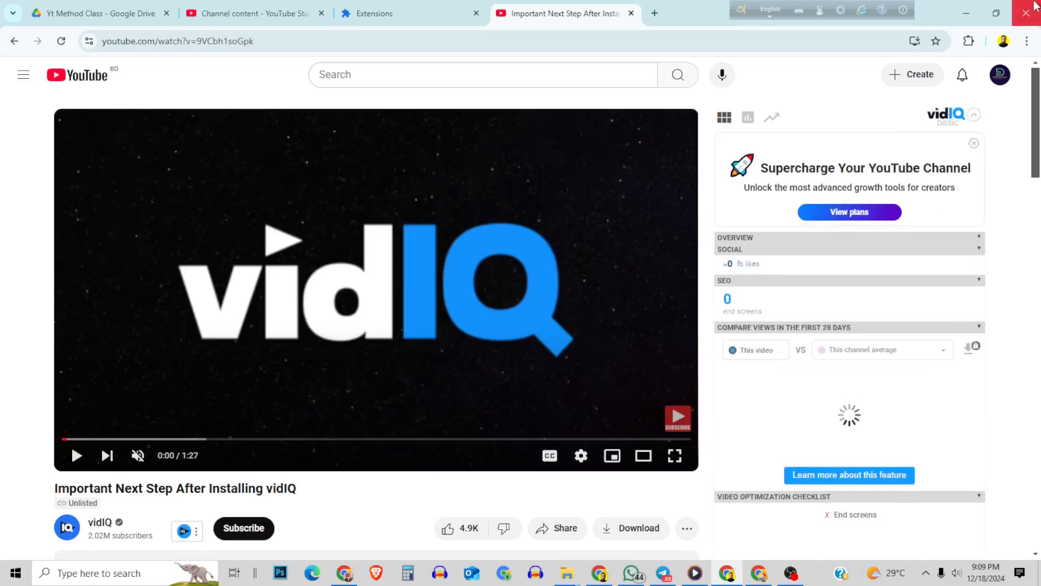
Step: Open the Digital Marketing Free Class video's details in YouTube Studio and dismiss the third-party training notice
left_click(998, 81)
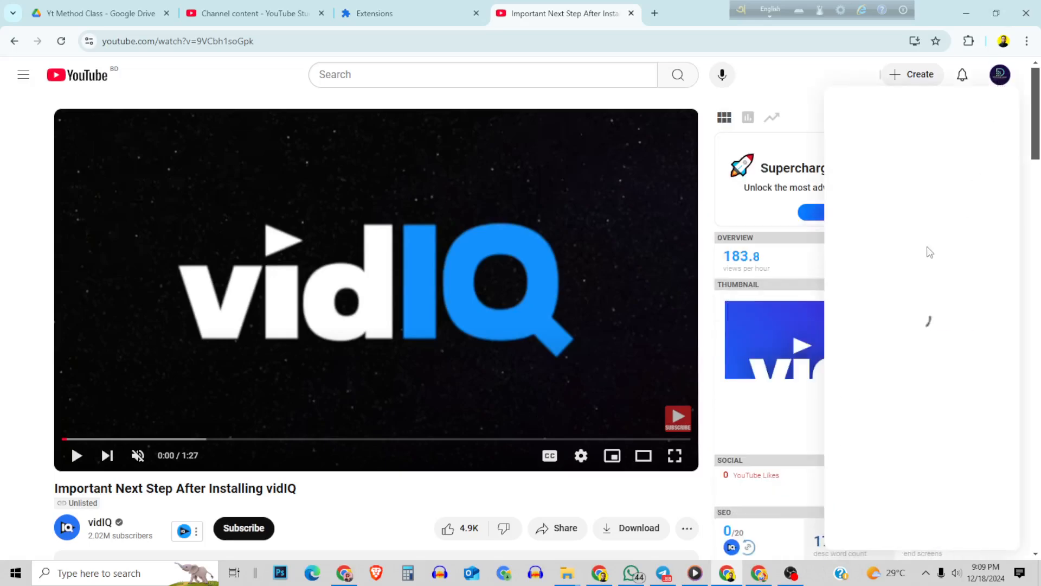
left_click(860, 240)
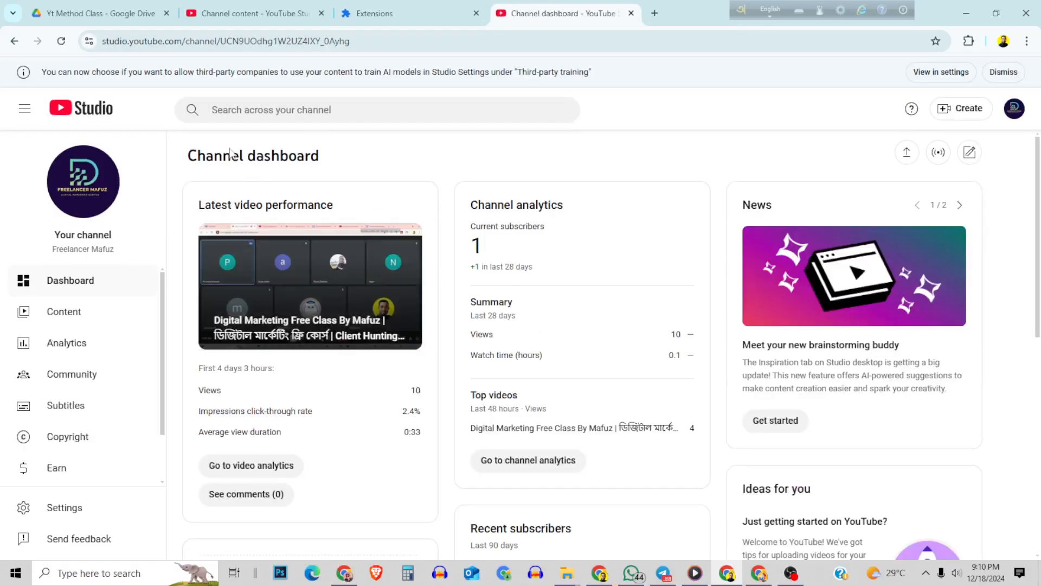
left_click(64, 312)
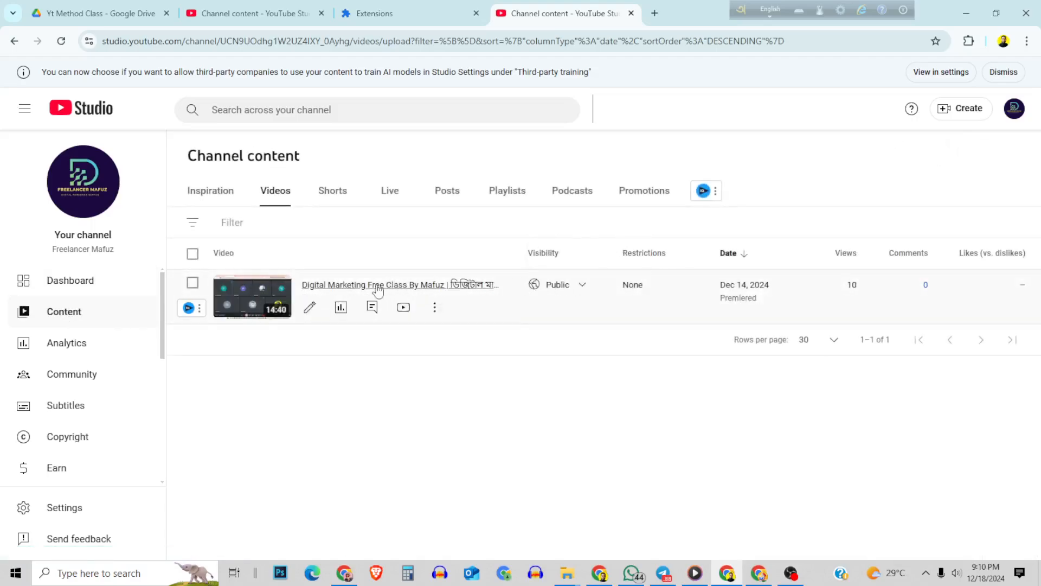
left_click(391, 290)
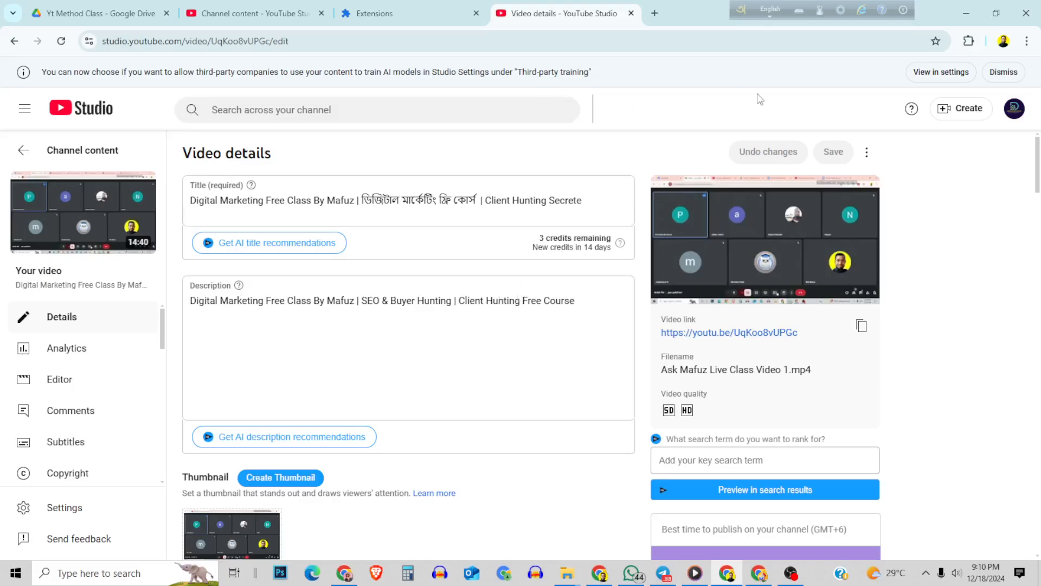
left_click(1003, 72)
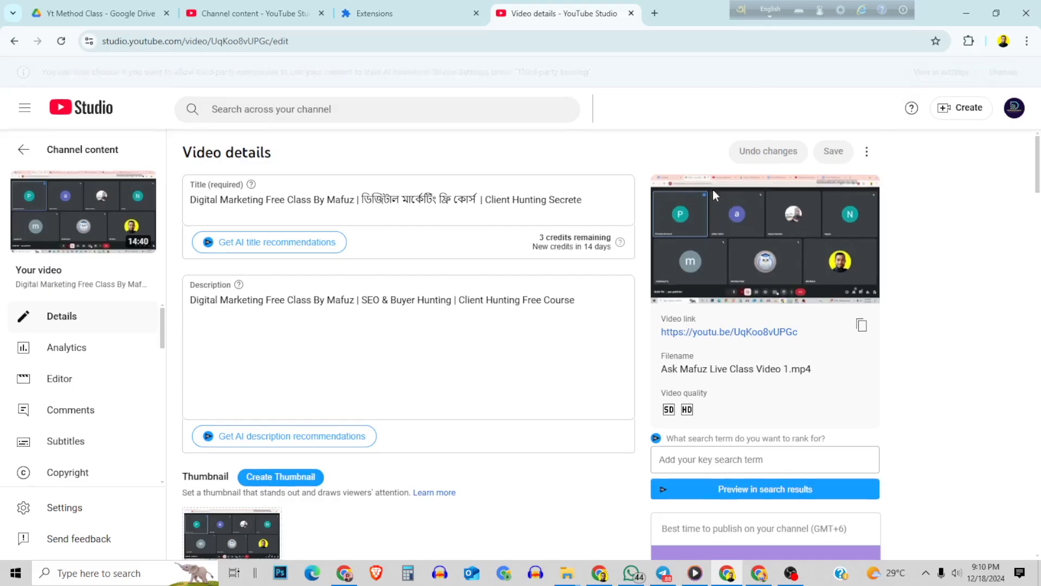
Step: Pin the vidIQ Vision for YouTube extension to the browser toolbar and check which account it is signed in with
left_click(968, 41)
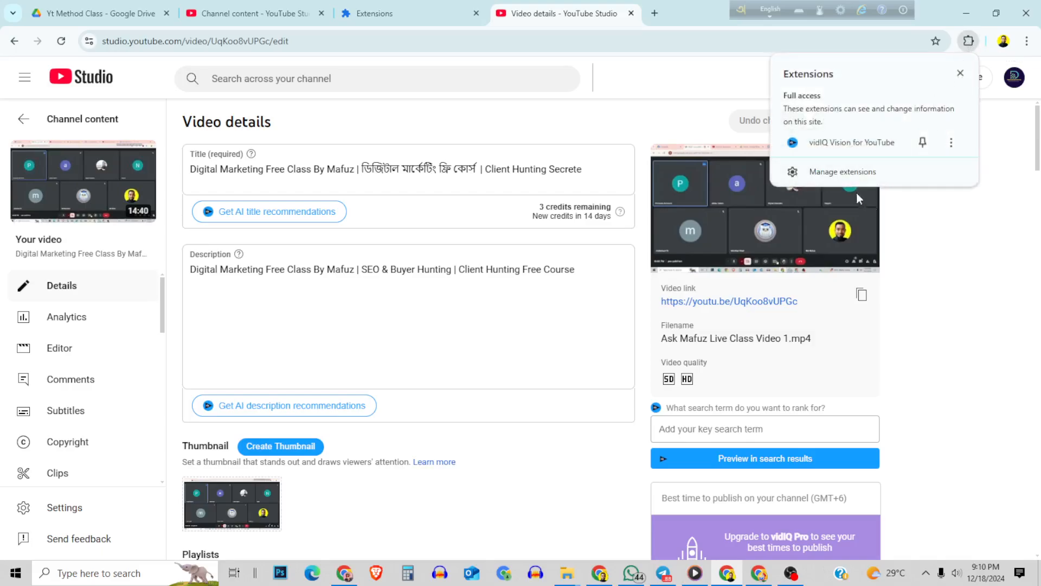
left_click(923, 142)
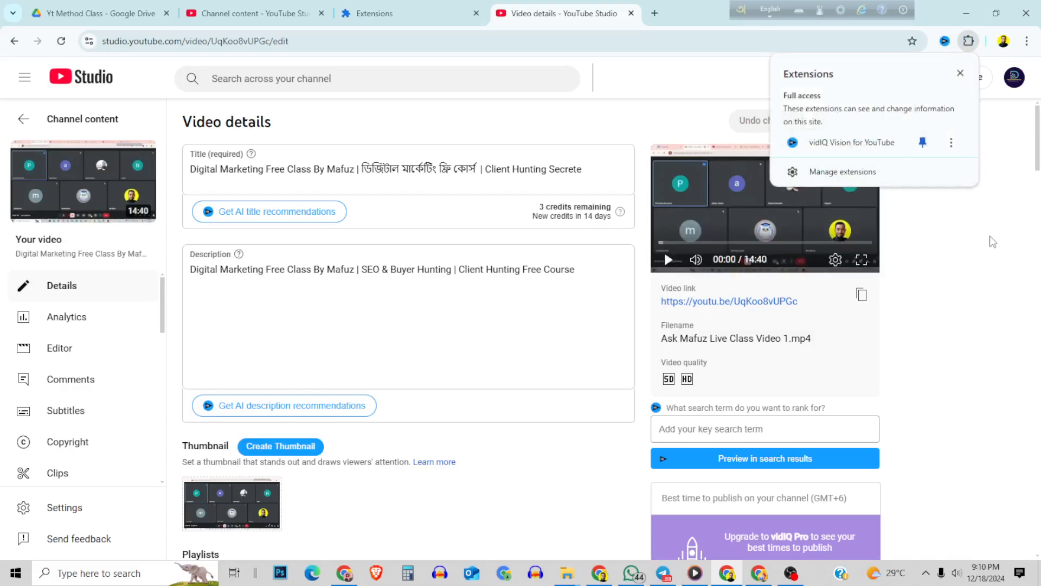
left_click(943, 41)
left_click(943, 41)
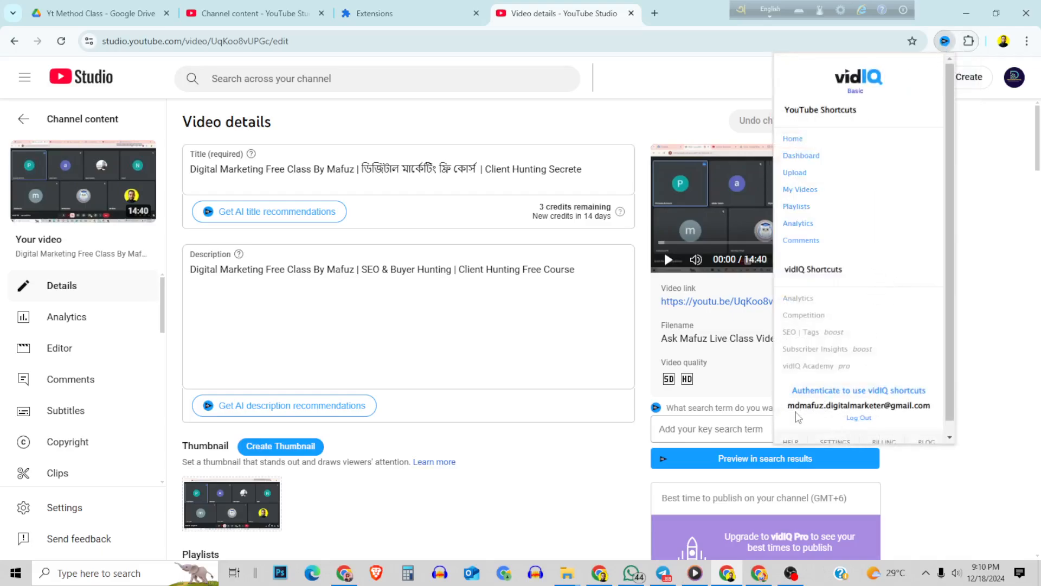
left_click_drag(793, 405, 931, 405)
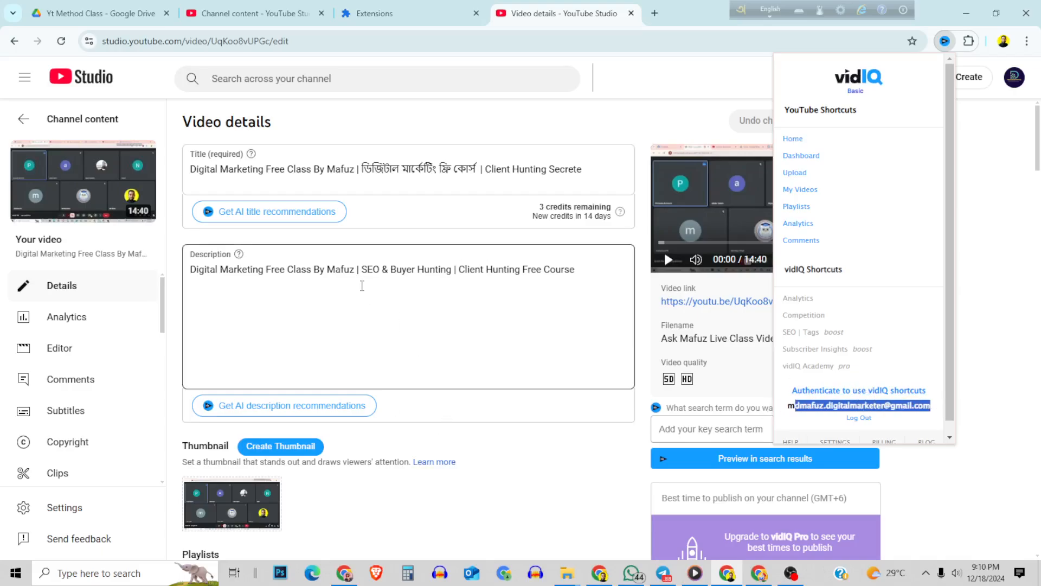
left_click(341, 295)
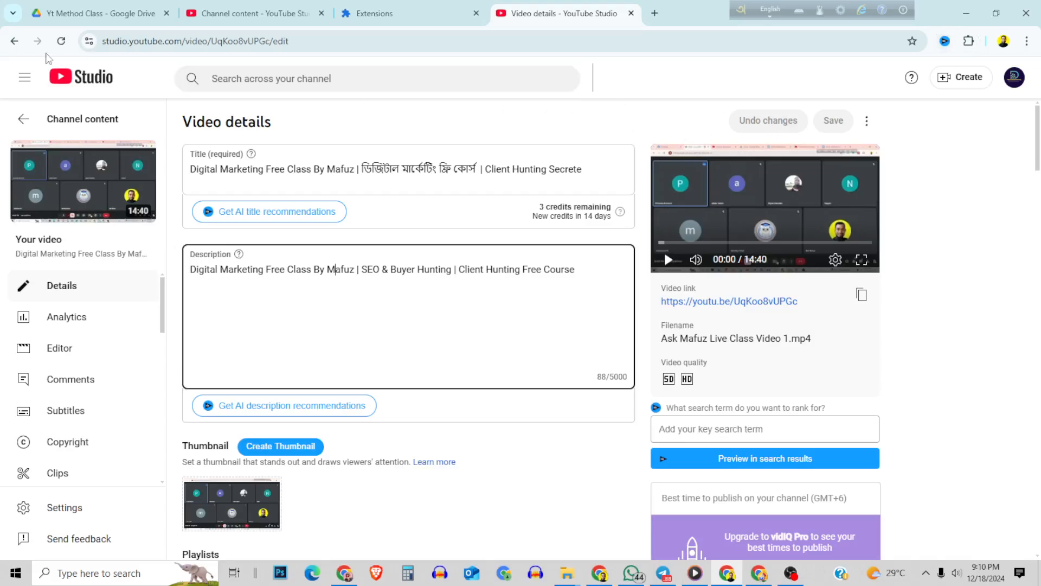
Step: Reload the video details page and look at the vidIQ SEO score and its checklist
left_click(68, 43)
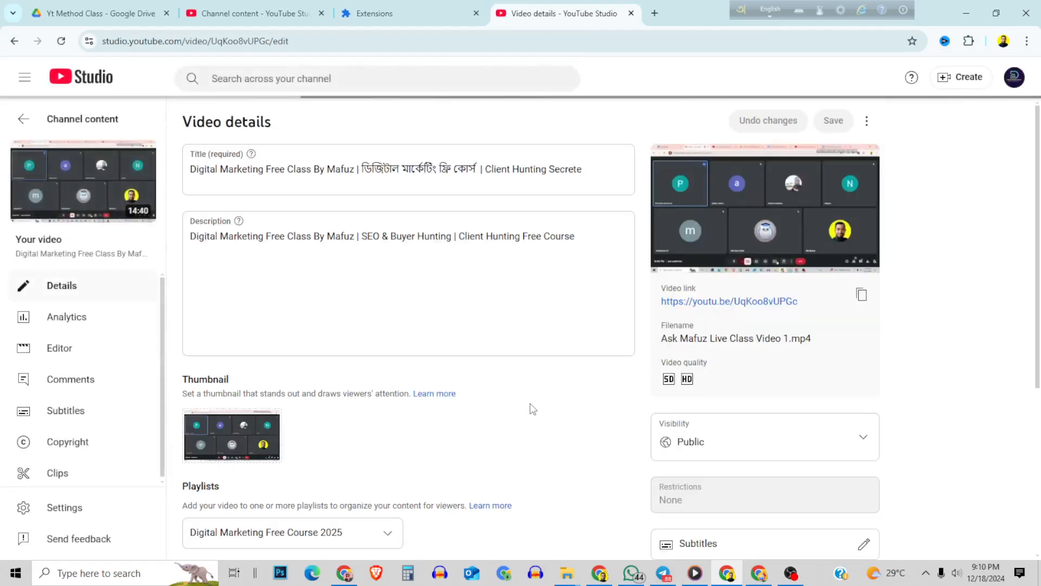
scroll(539, 374, "down", 5)
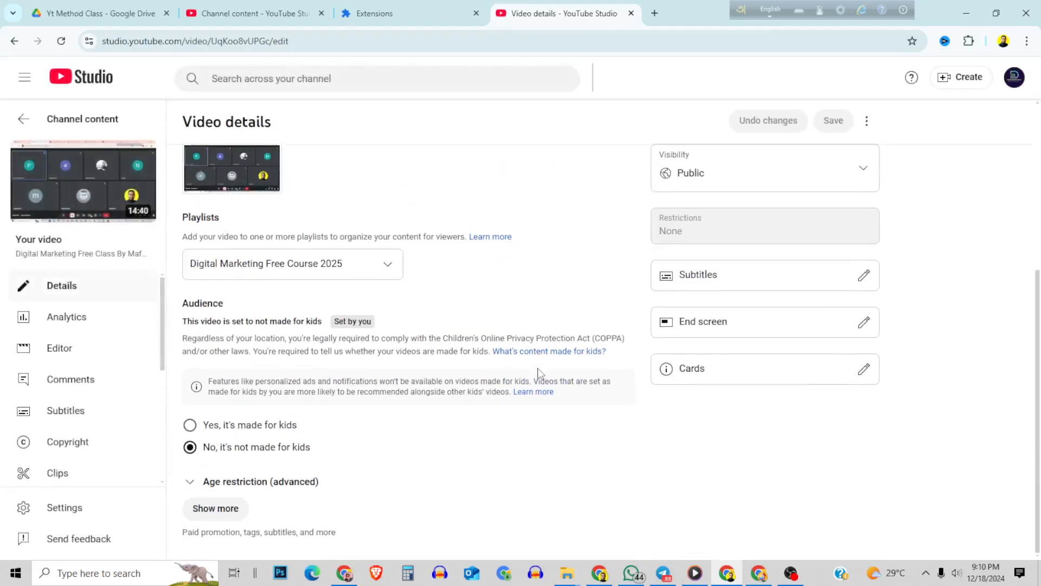
scroll(532, 306, "down", 6)
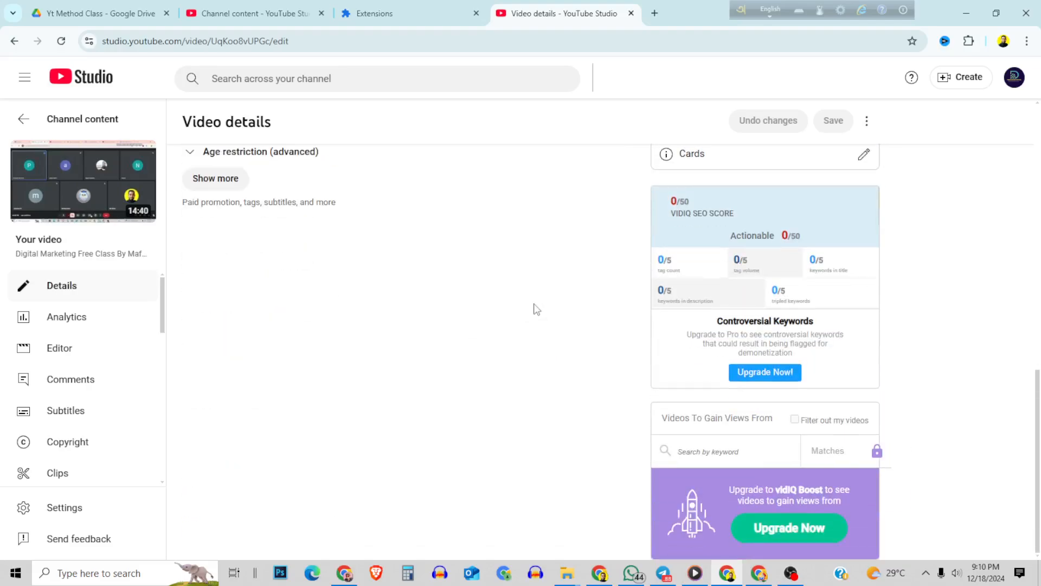
scroll(705, 358, "up", 2)
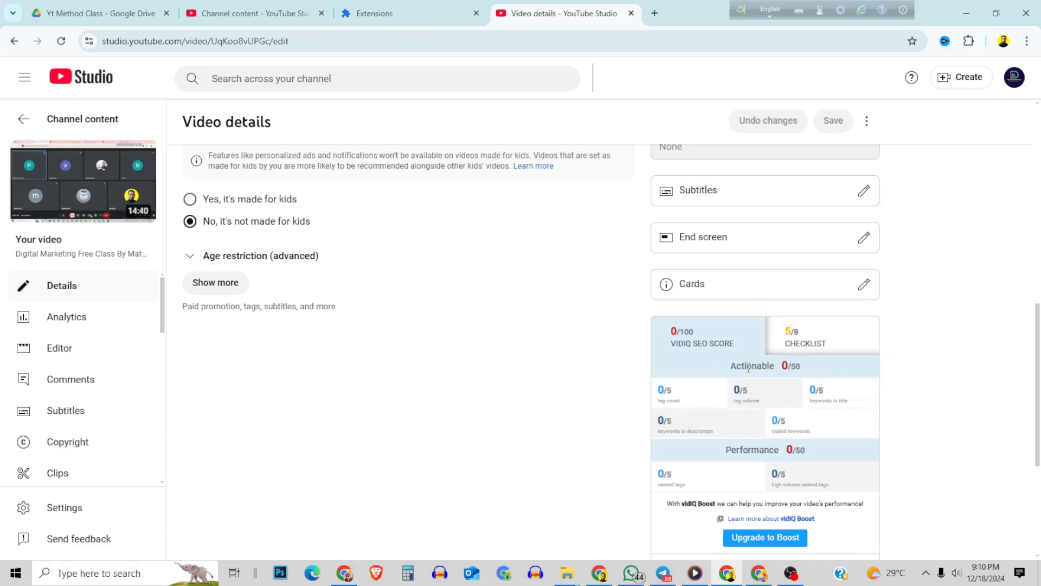
left_click(816, 341)
left_click(719, 333)
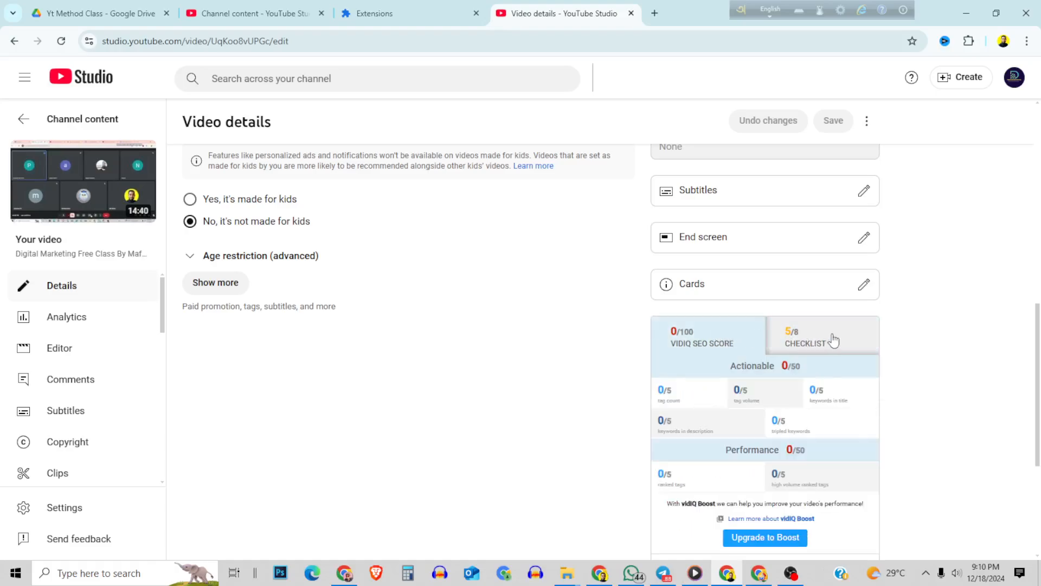
left_click(832, 340)
left_click(711, 337)
scroll(838, 345, "up", 10)
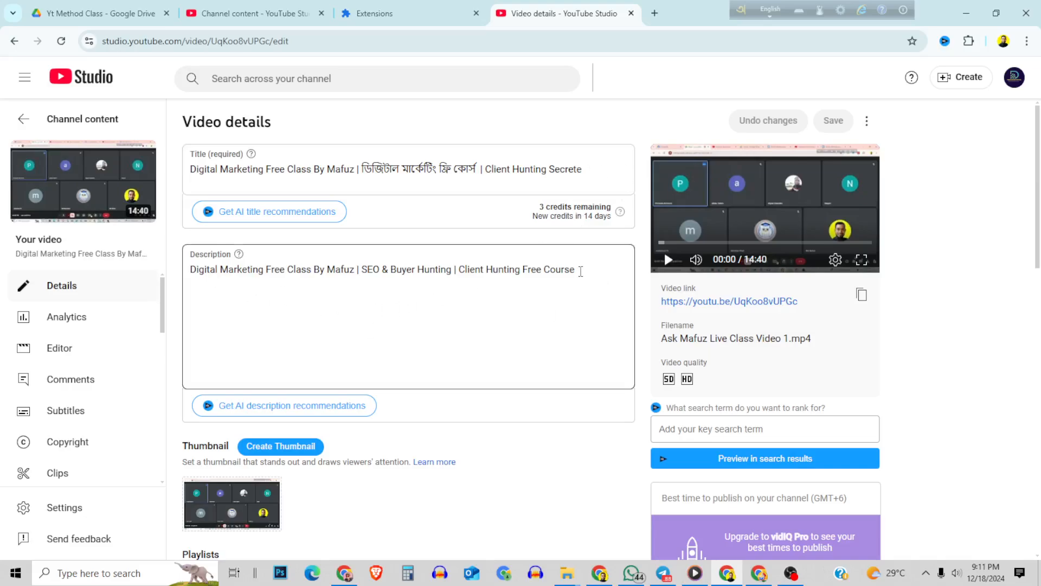
left_click(580, 271)
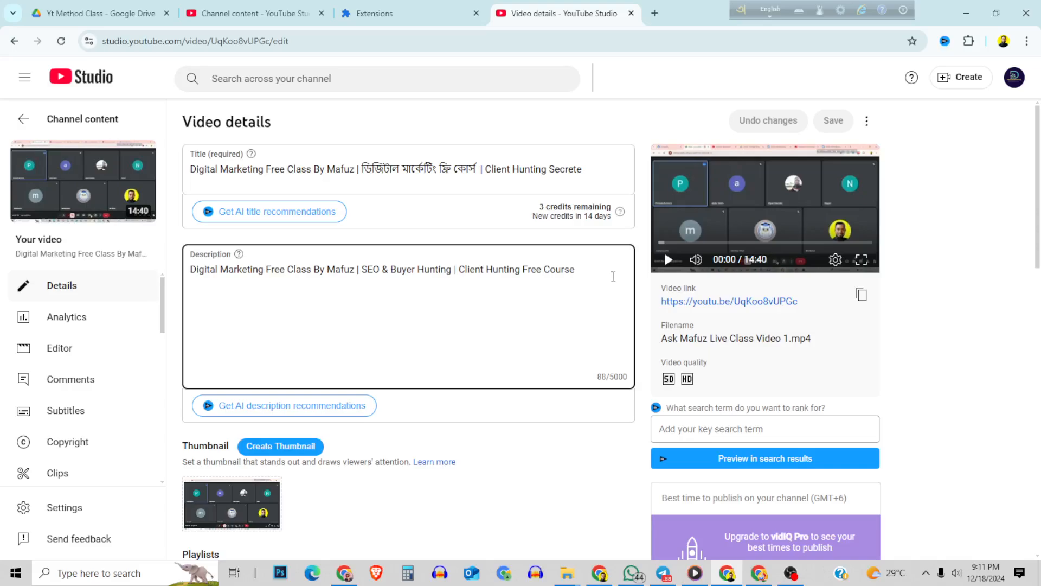
key("Return")
key("Return")
key("Return")
key("Return")
Step: Expand the video's additional settings and examine the vidIQ scores and ranks on its tags
scroll(350, 290, "down", 5)
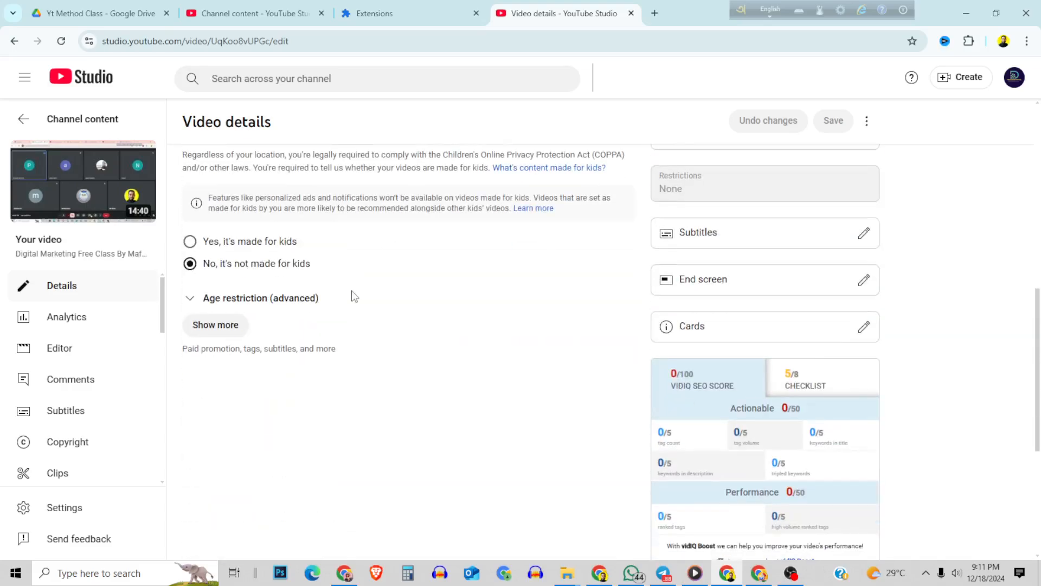
left_click(237, 332)
scroll(326, 353, "down", 10)
scroll(425, 380, "down", 5)
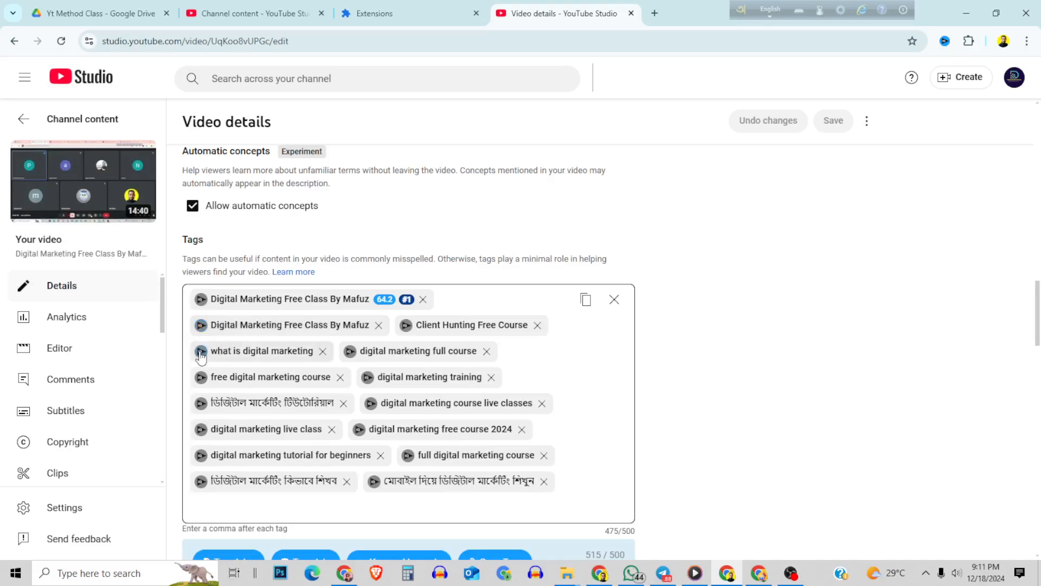
mouse_move(402, 303)
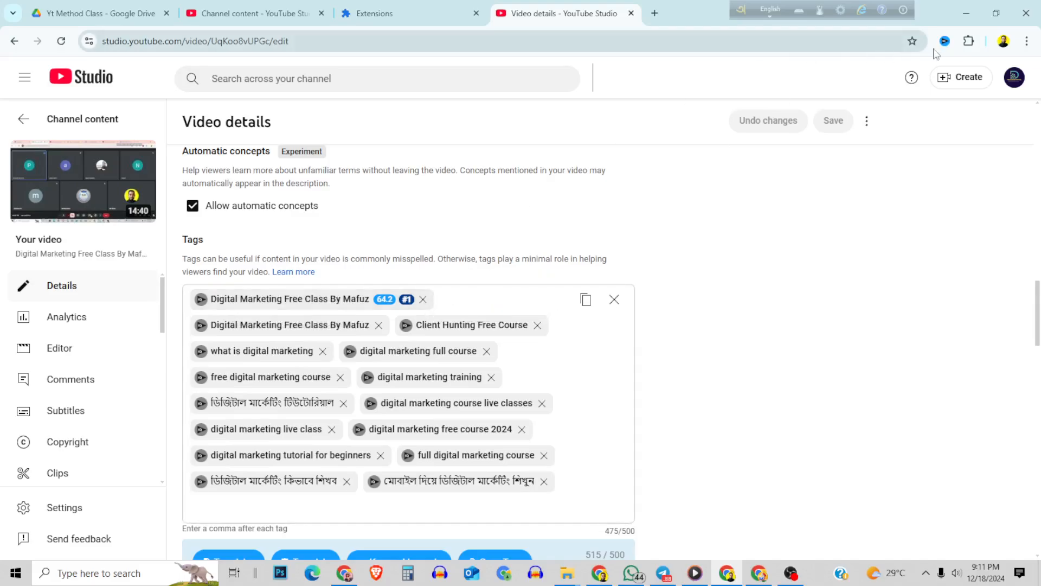
Step: Check the browser's installed extensions and look over the vidIQ additions throughout the video details page
left_click(969, 42)
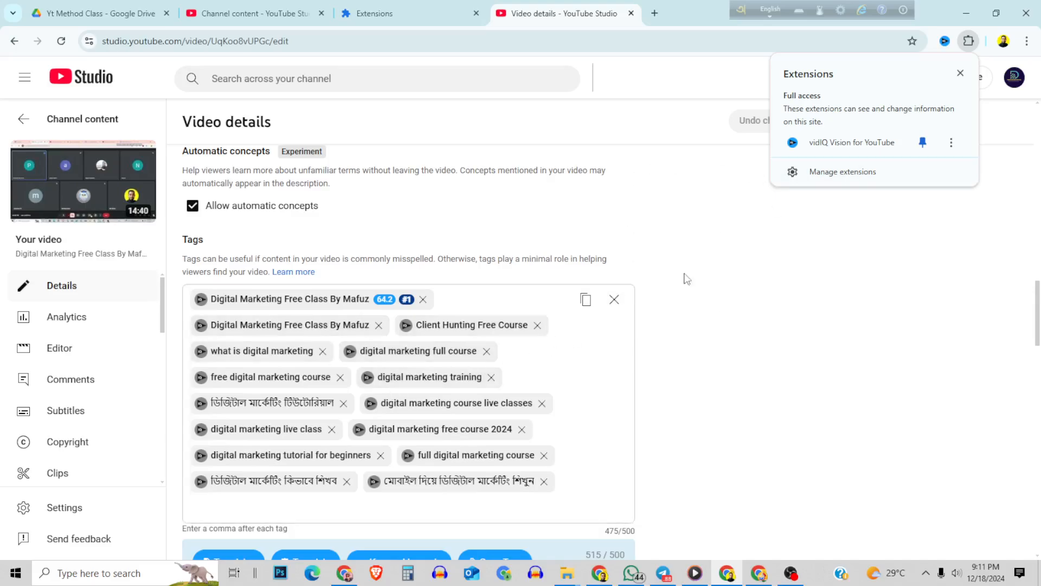
left_click(833, 278)
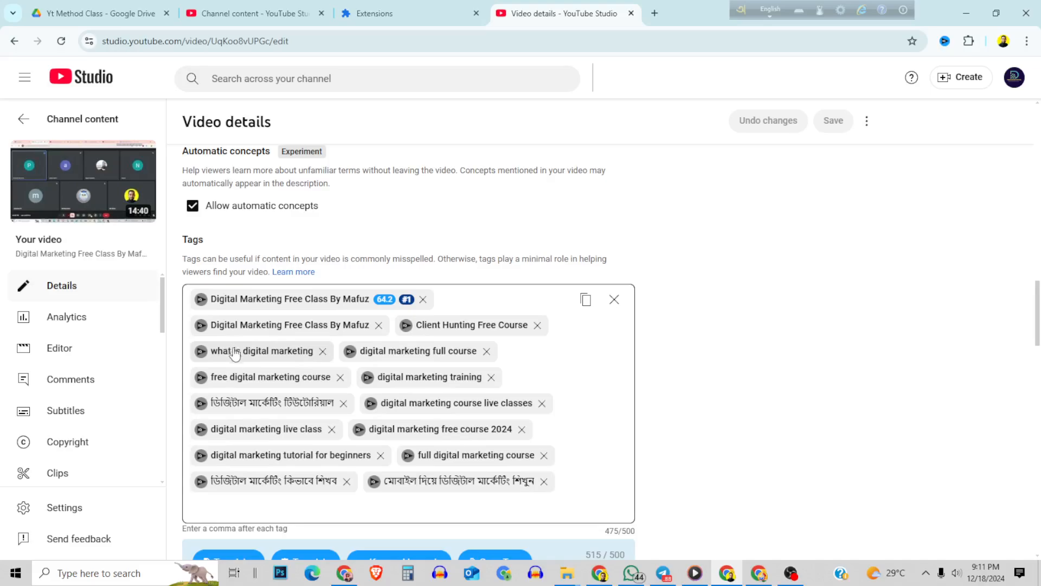
scroll(242, 380, "down", 1)
scroll(272, 400, "up", 1)
scroll(597, 279, "up", 20)
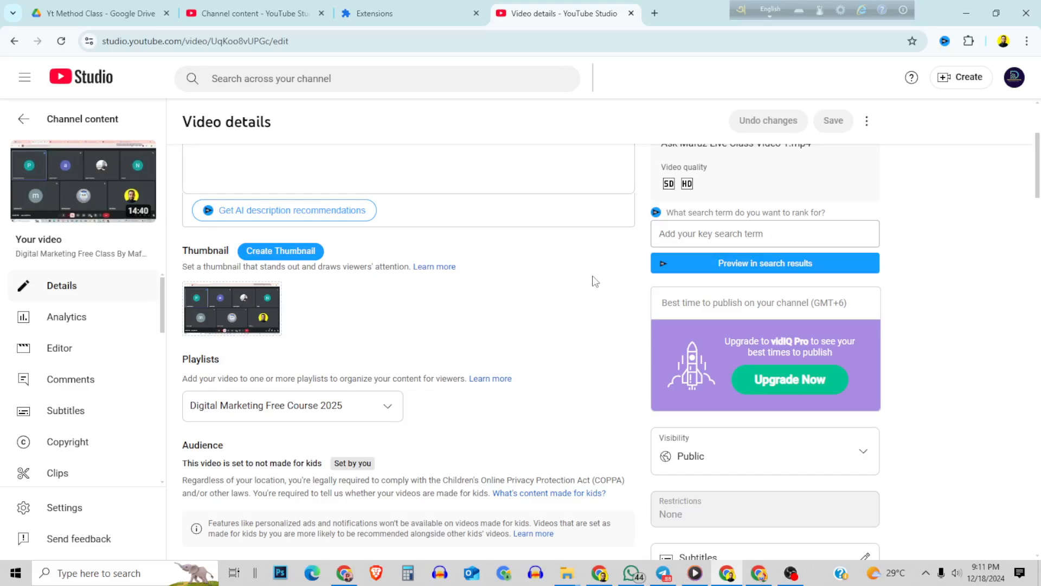
scroll(389, 248, "down", 5)
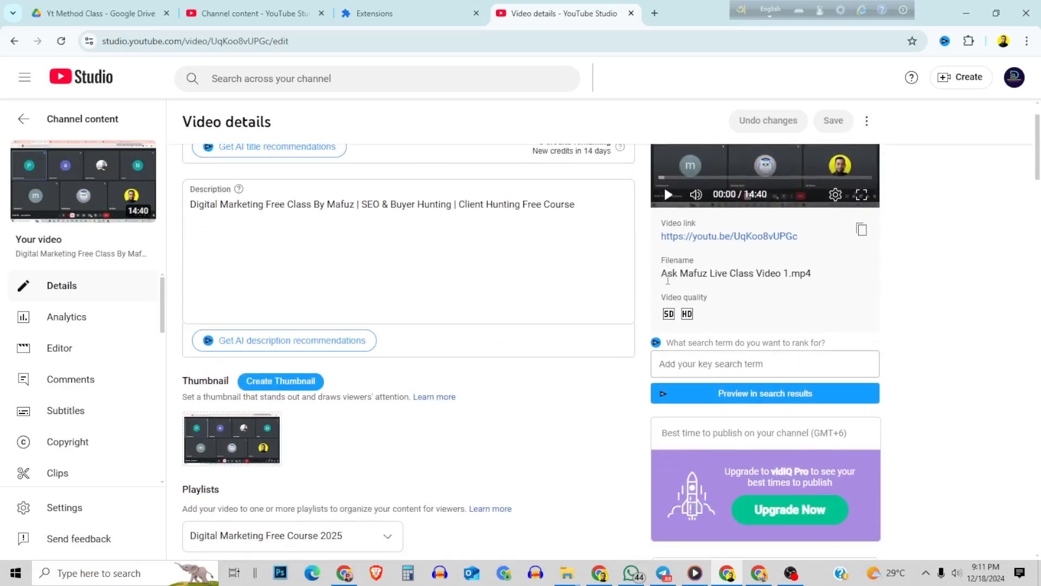
scroll(719, 259, "up", 5)
scroll(448, 380, "down", 10)
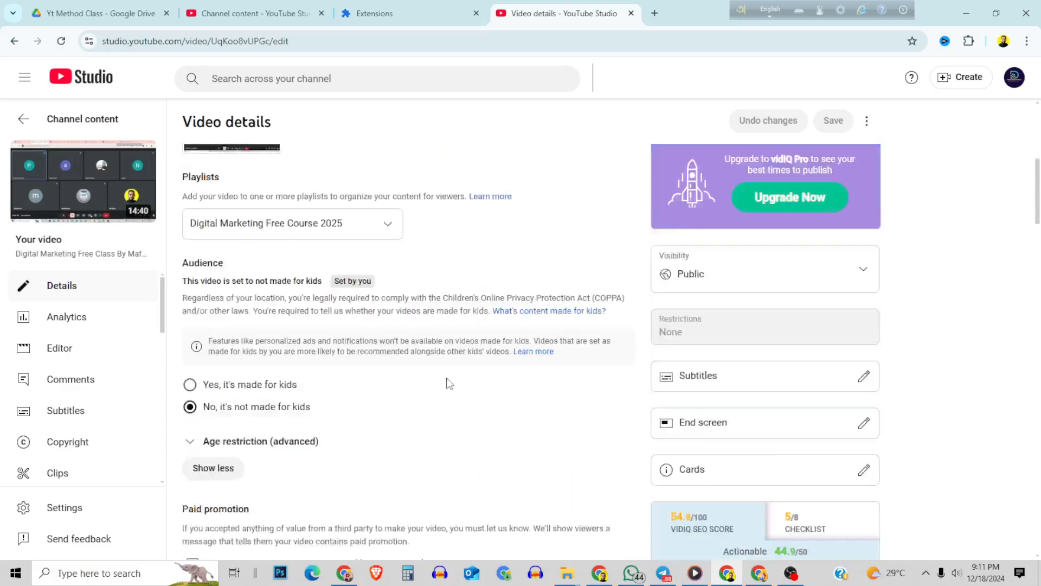
scroll(451, 367, "up", 9)
scroll(488, 353, "down", 6)
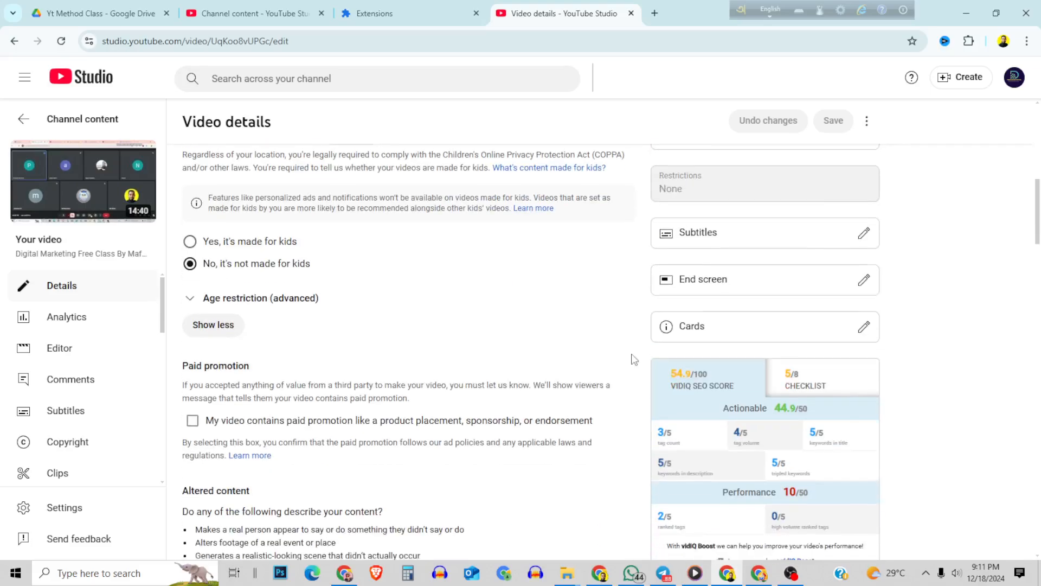
scroll(634, 347, "up", 10)
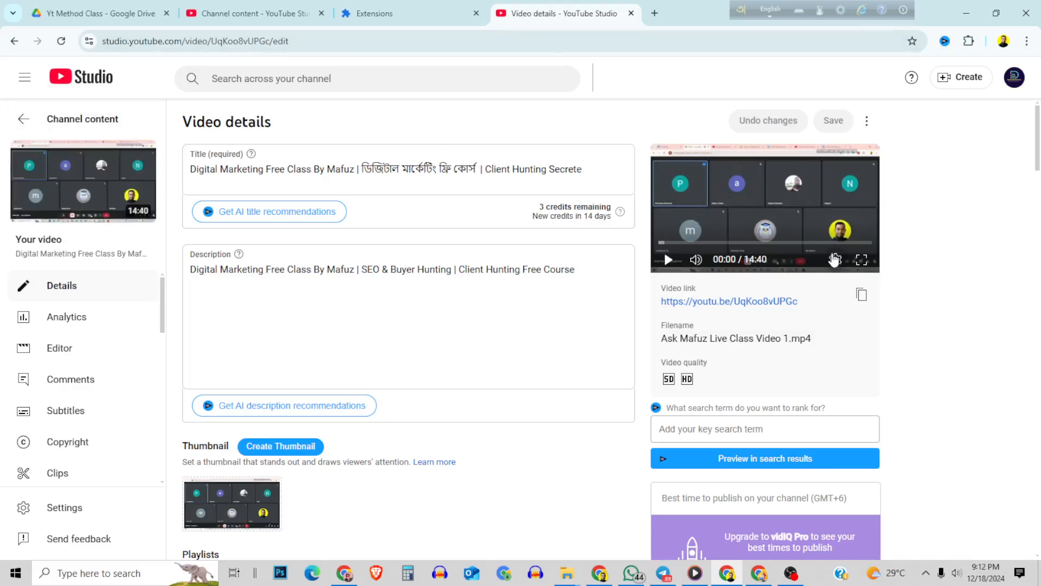
scroll(854, 285, "down", 5)
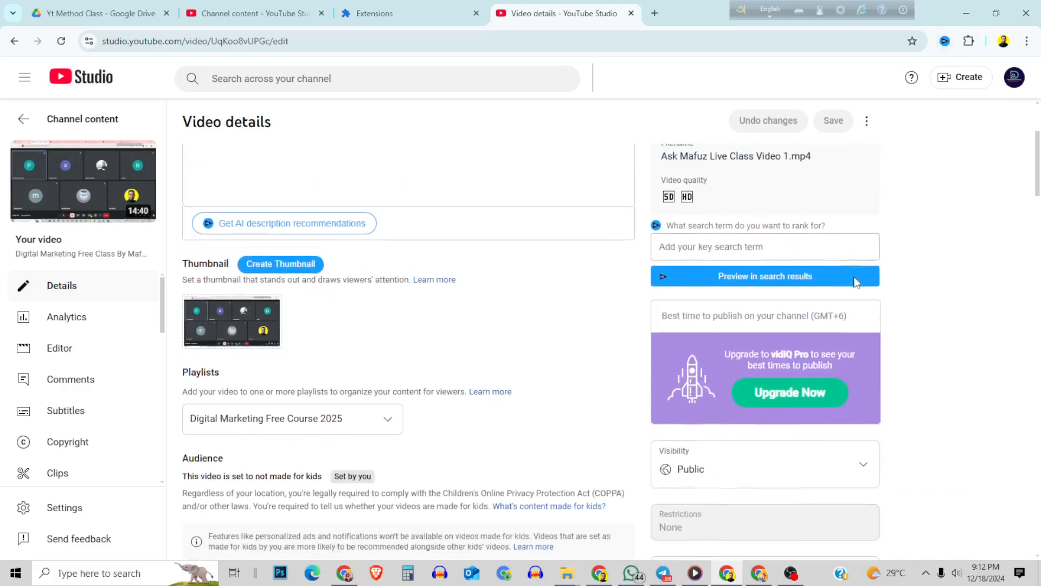
scroll(855, 287, "up", 4)
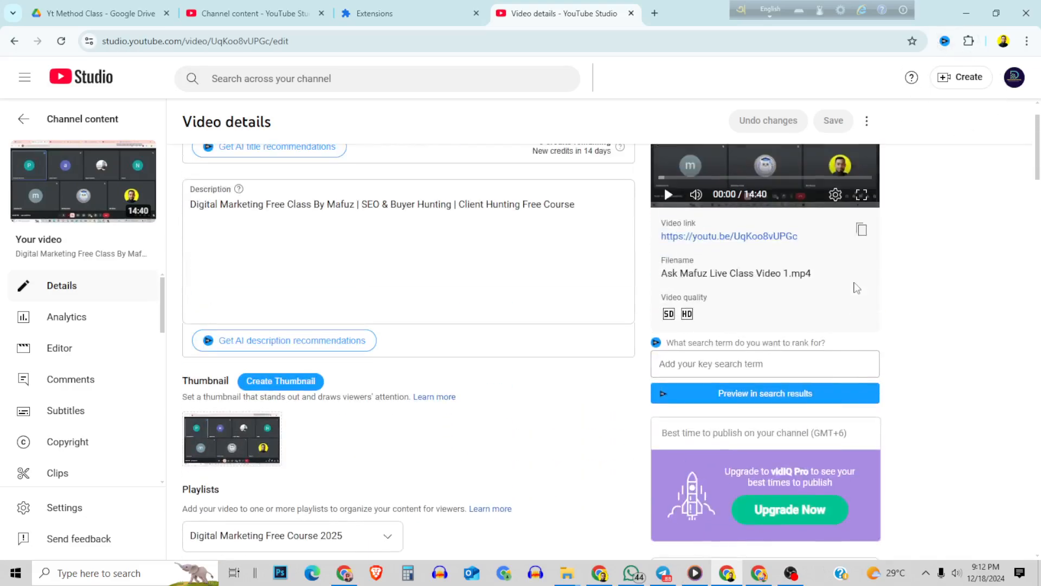
scroll(859, 285, "up", 1)
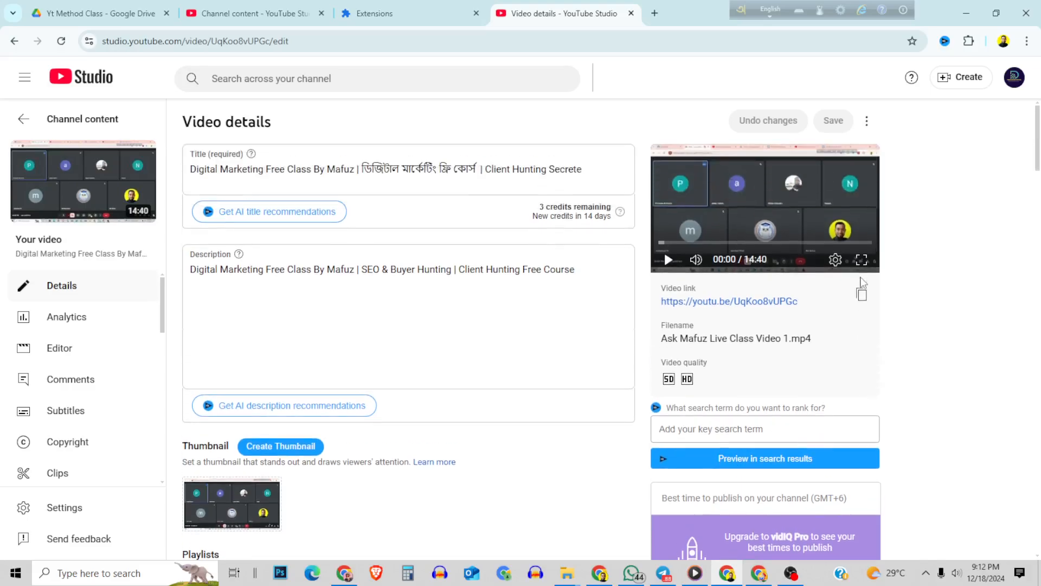
Step: Examine the vidIQ SEO score's actionable and performance ratings and the checklist for the video
scroll(861, 282, "down", 8)
scroll(862, 282, "down", 5)
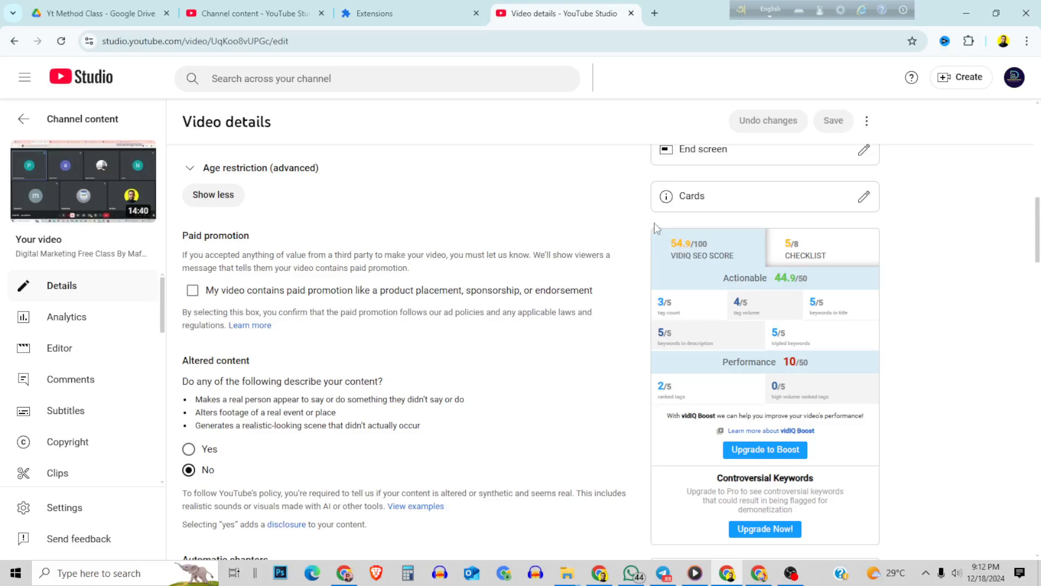
left_click_drag(645, 233, 794, 543)
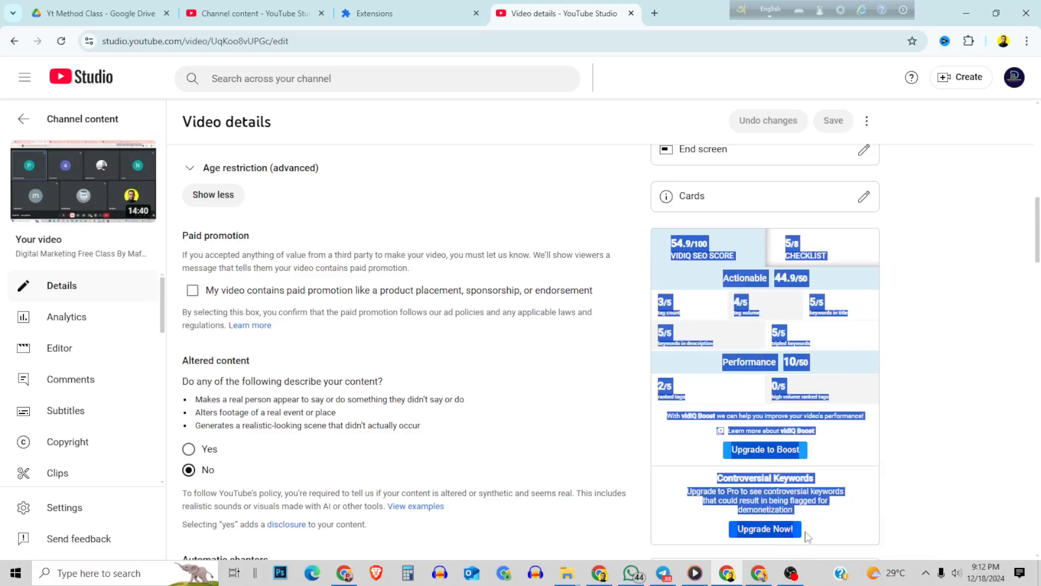
left_click(911, 264)
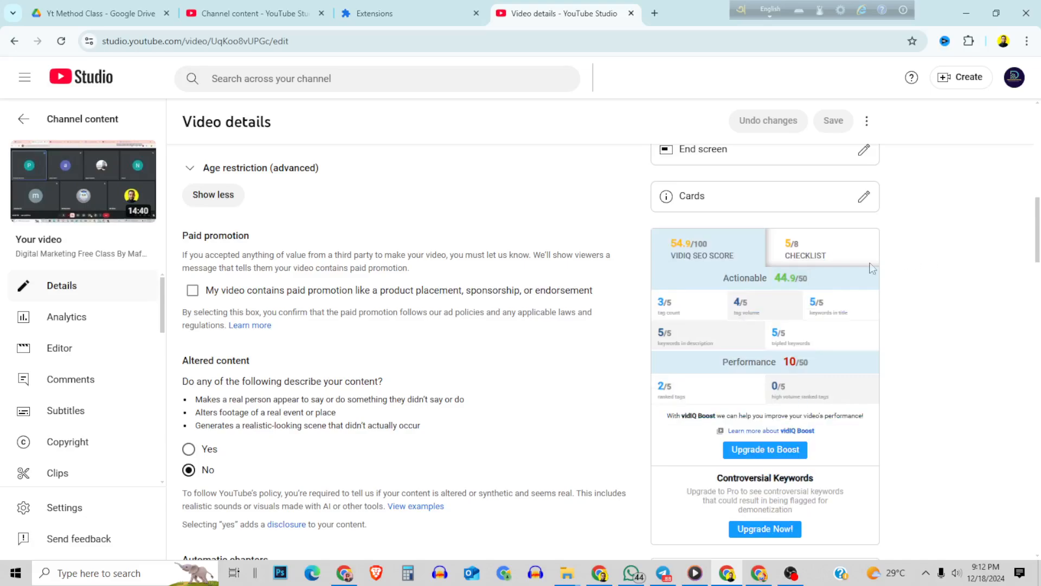
scroll(783, 325, "up", 2)
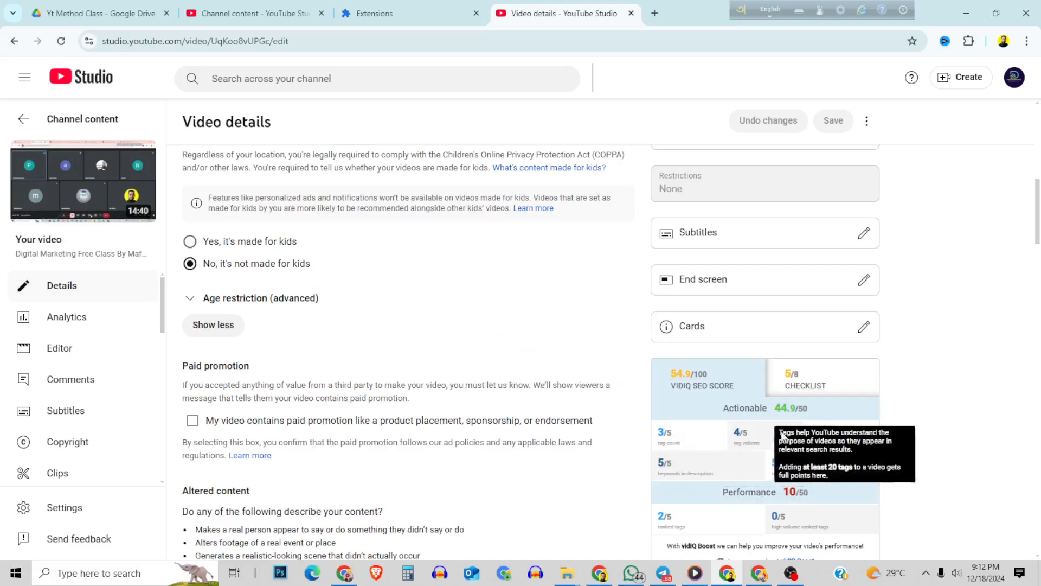
left_click(813, 385)
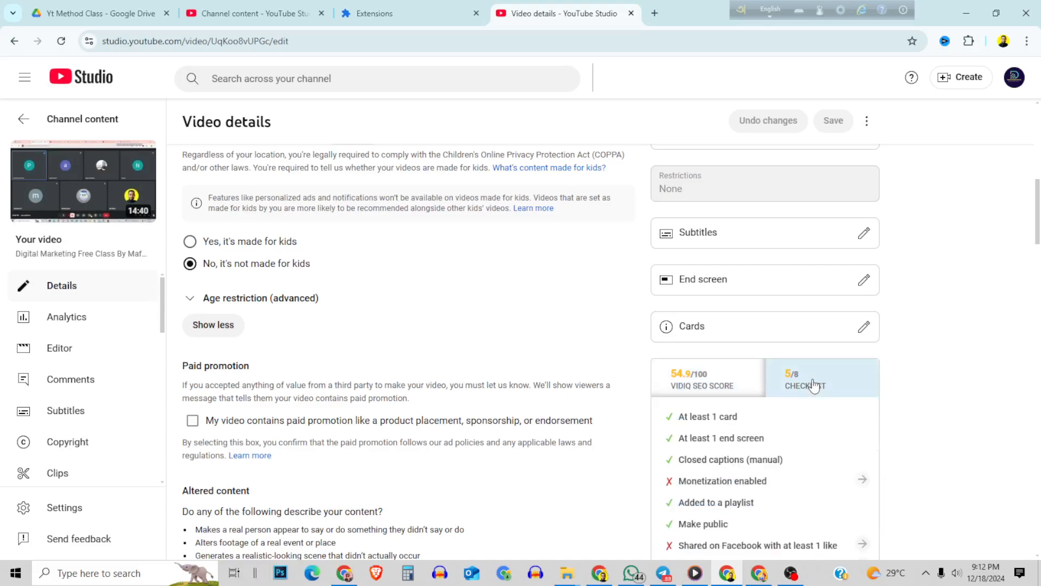
left_click(721, 386)
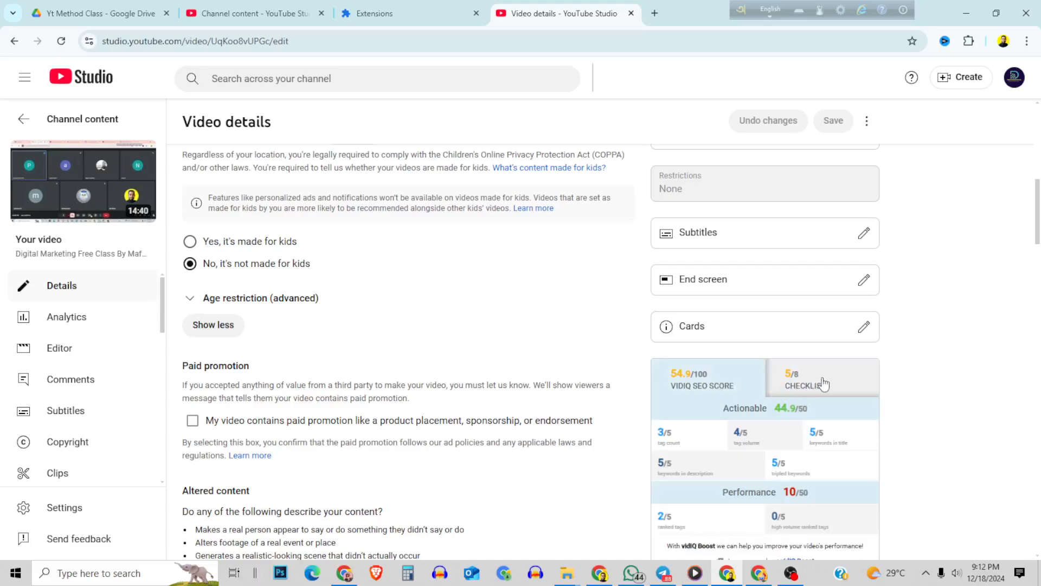
scroll(802, 374, "down", 1)
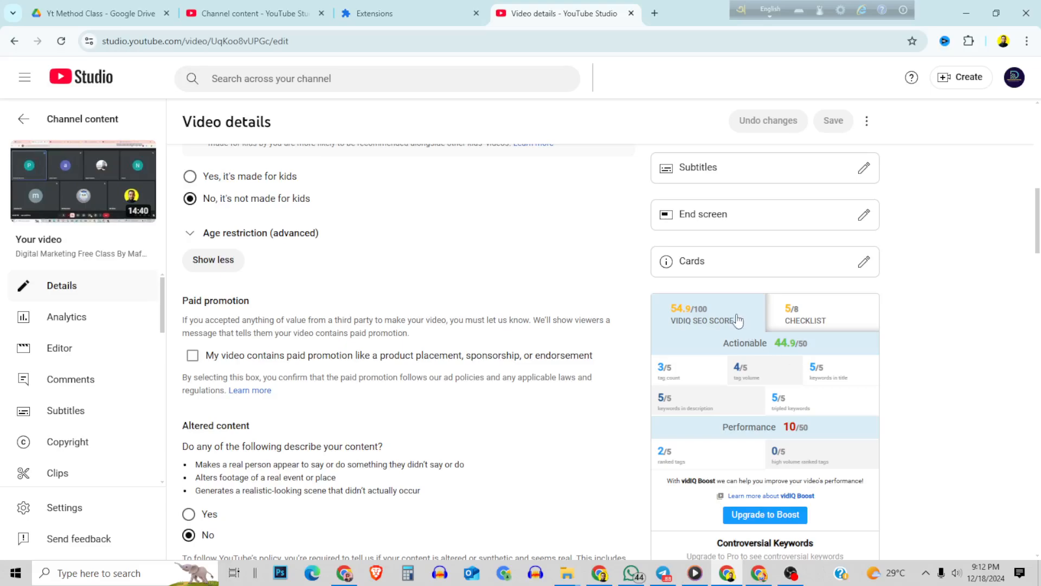
Step: Copy all of the video's tags to the clipboard
scroll(302, 304, "down", 15)
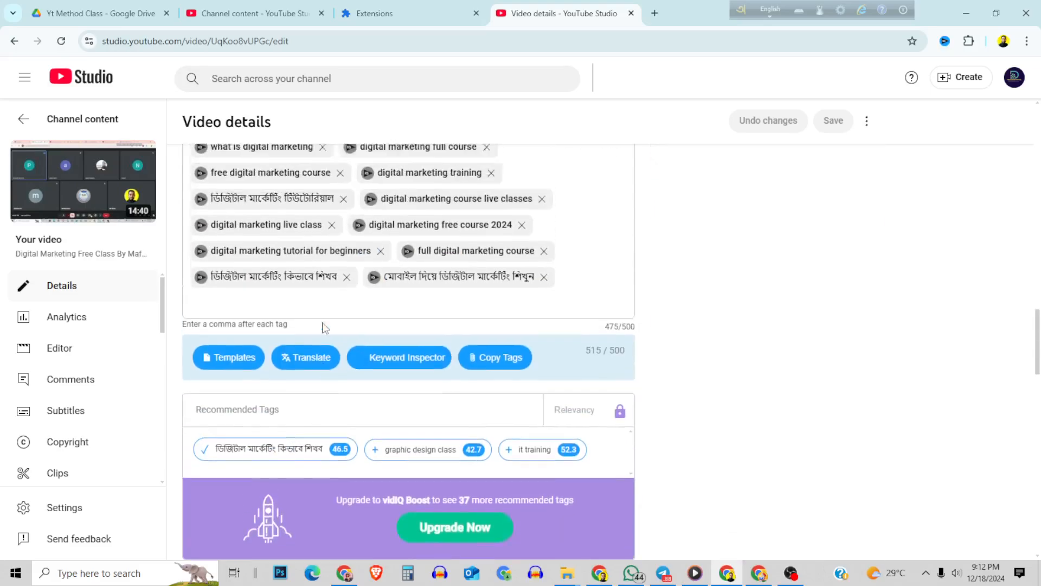
scroll(325, 328, "up", 1)
scroll(607, 224, "up", 3)
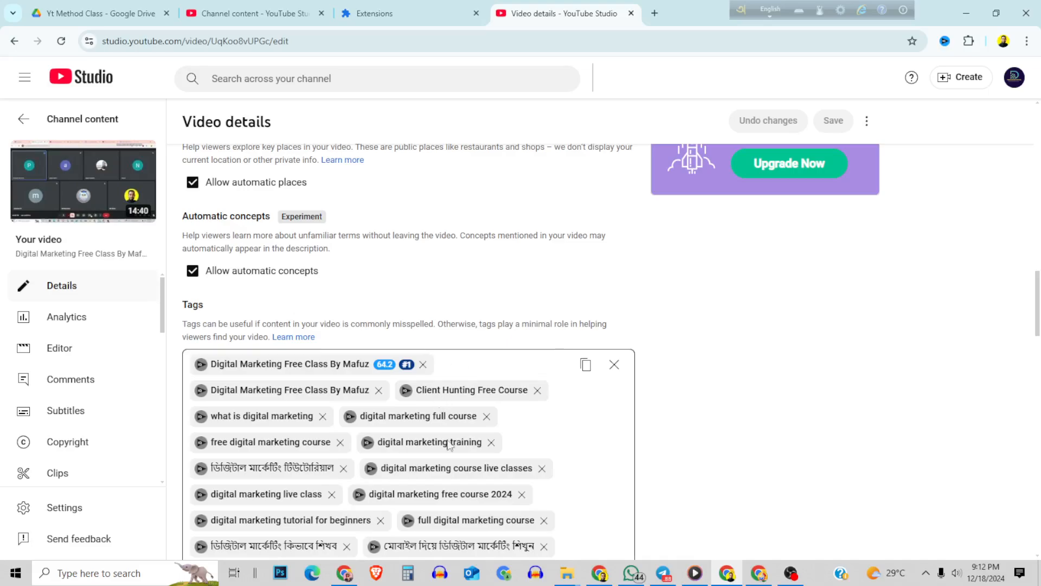
left_click(585, 364)
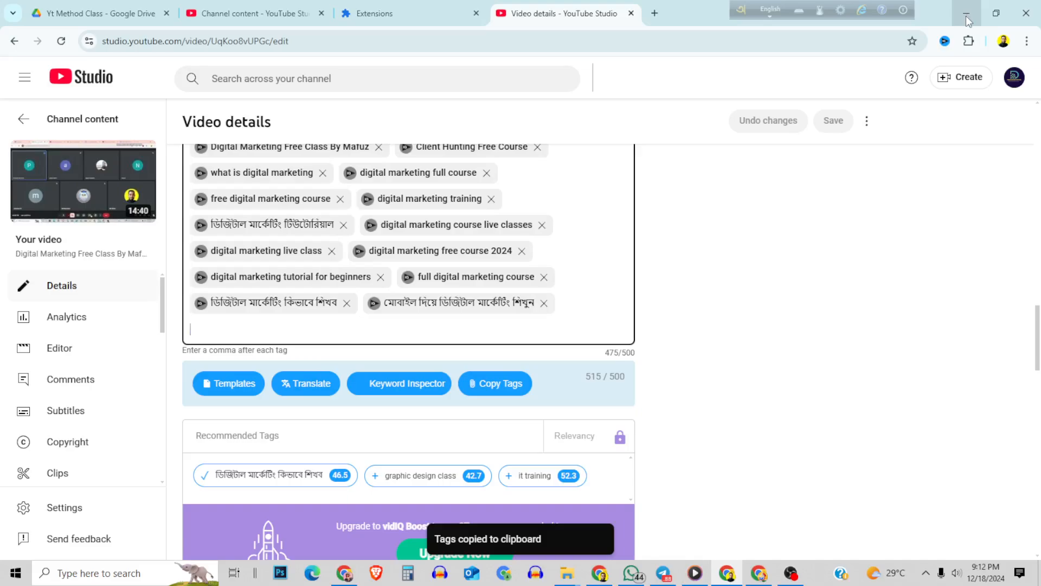
Step: Open Notepad, paste the copied video tags into a new blank document, and minimize it
left_click(127, 574)
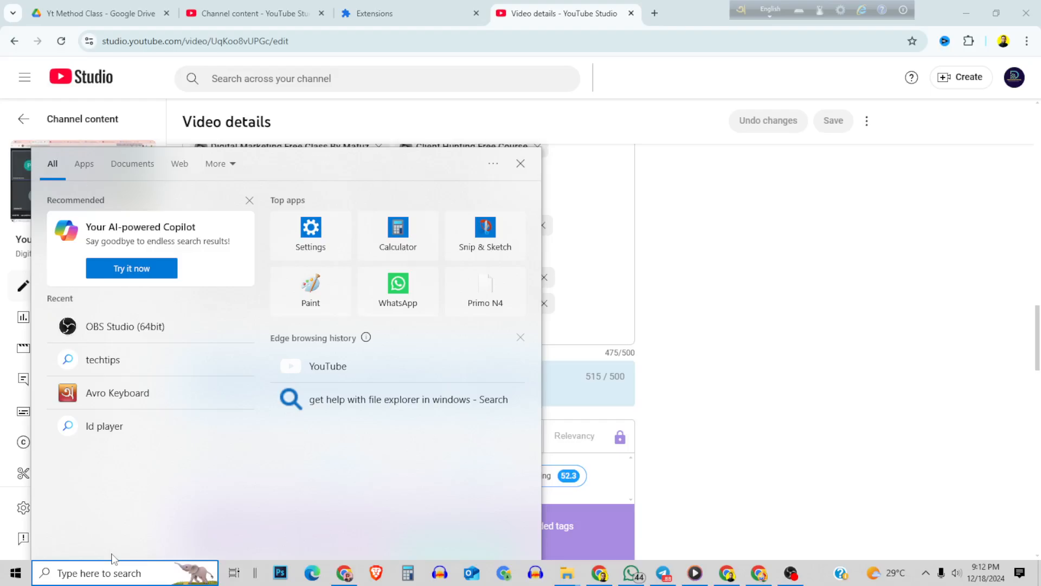
type("note")
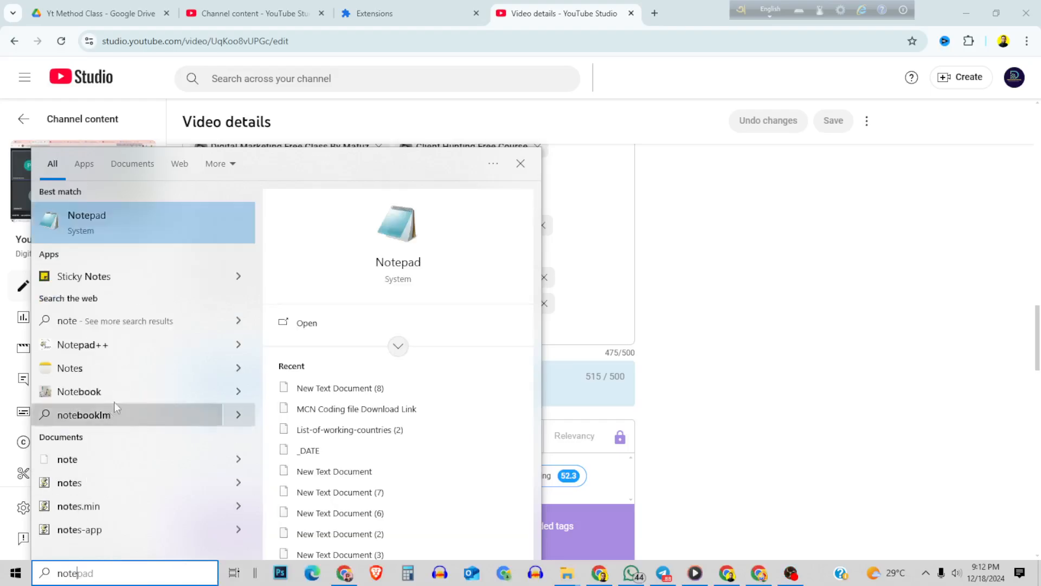
left_click(155, 203)
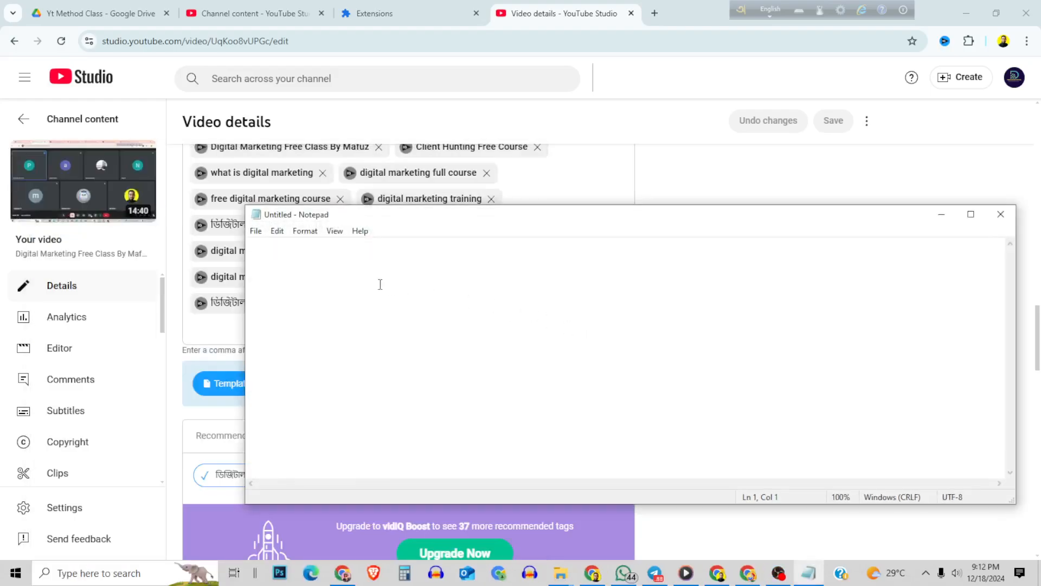
right_click(325, 263)
left_click(390, 323)
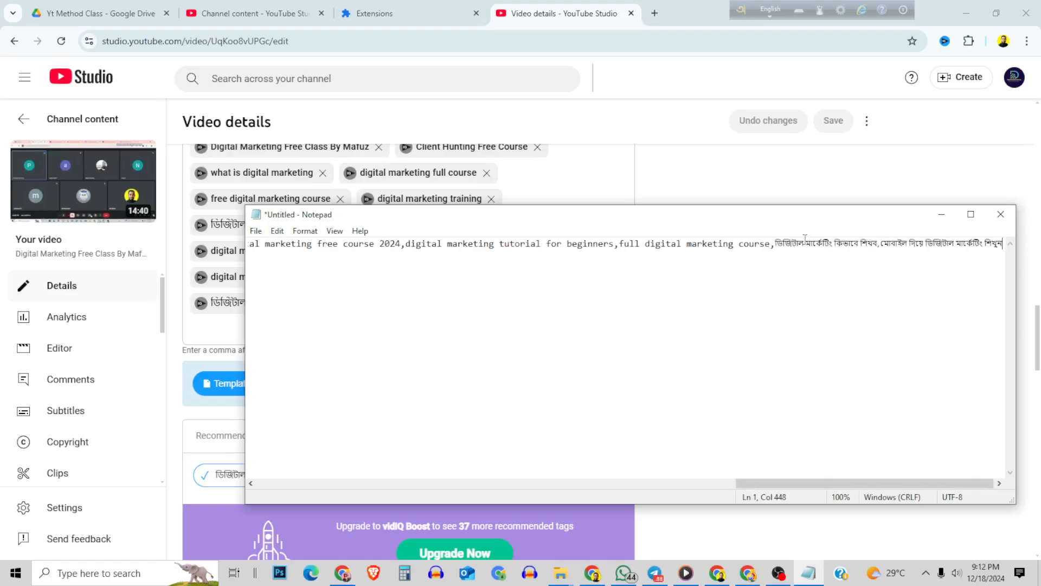
left_click(947, 213)
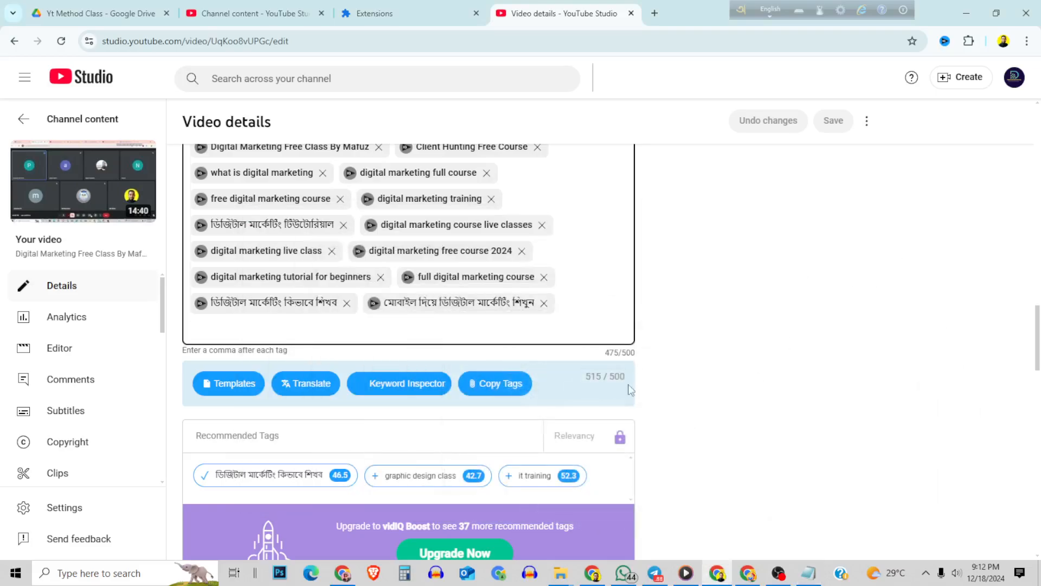
Step: Clear the video's tags in the Tags field and save the changes to the video details
scroll(629, 388, "up", 4)
left_click(613, 319)
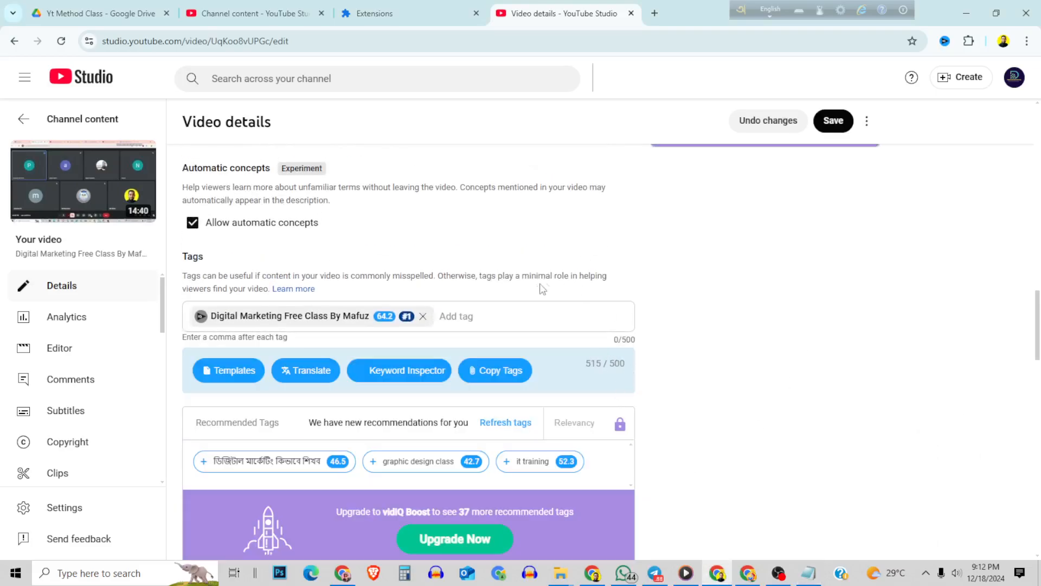
scroll(543, 288, "up", 1)
left_click(437, 381)
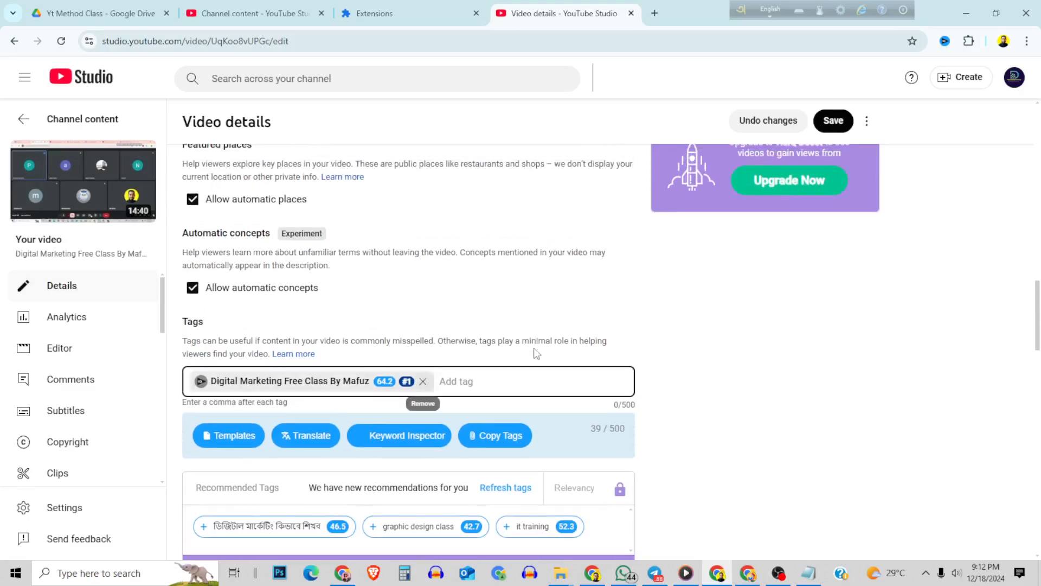
left_click(834, 120)
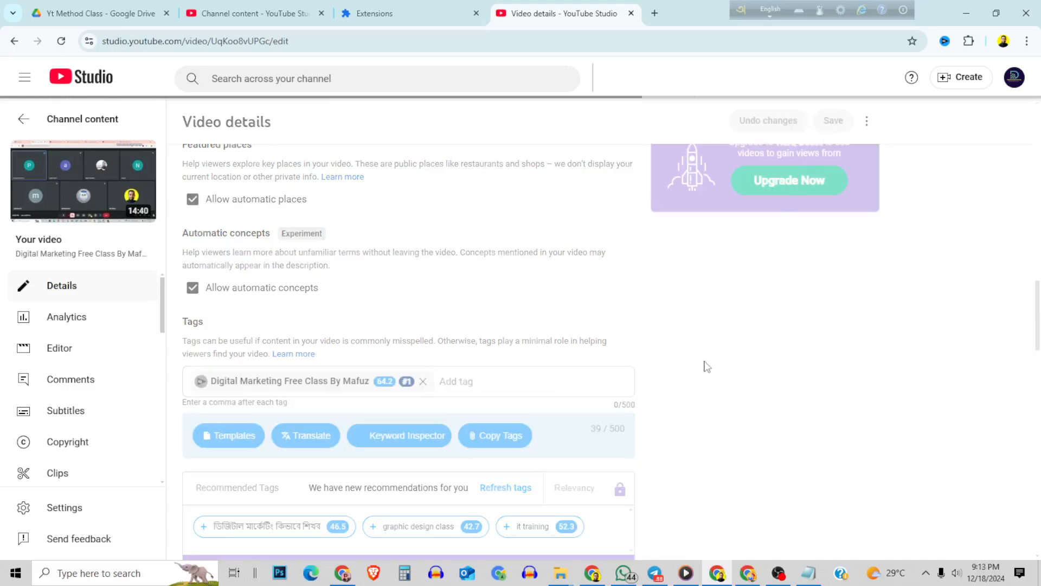
Step: Open the video's Cards editor to view the channel card settings, and leave it by discarding changes
scroll(706, 364, "up", 8)
scroll(707, 364, "up", 5)
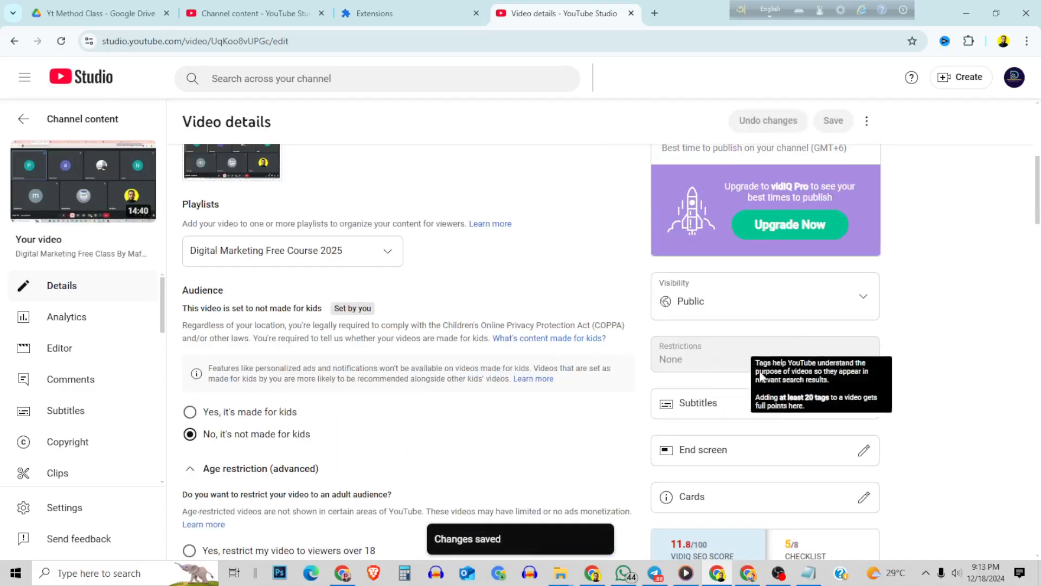
scroll(759, 388, "down", 3)
left_click(865, 367)
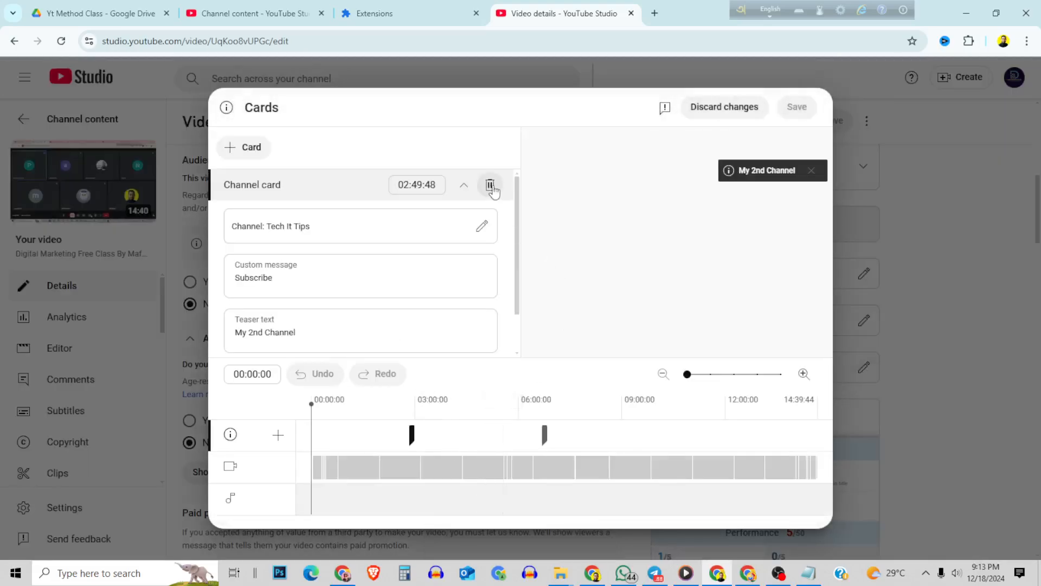
left_click(727, 110)
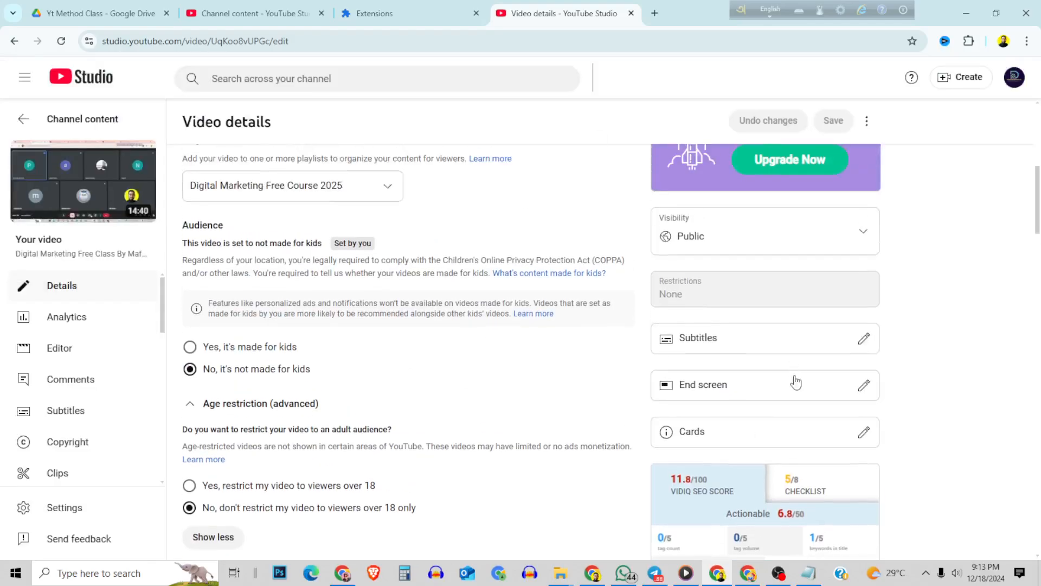
Step: Examine the vidIQ checklist alongside the SEO score, including the monetization, playlist and public visibility items
scroll(829, 444, "down", 2)
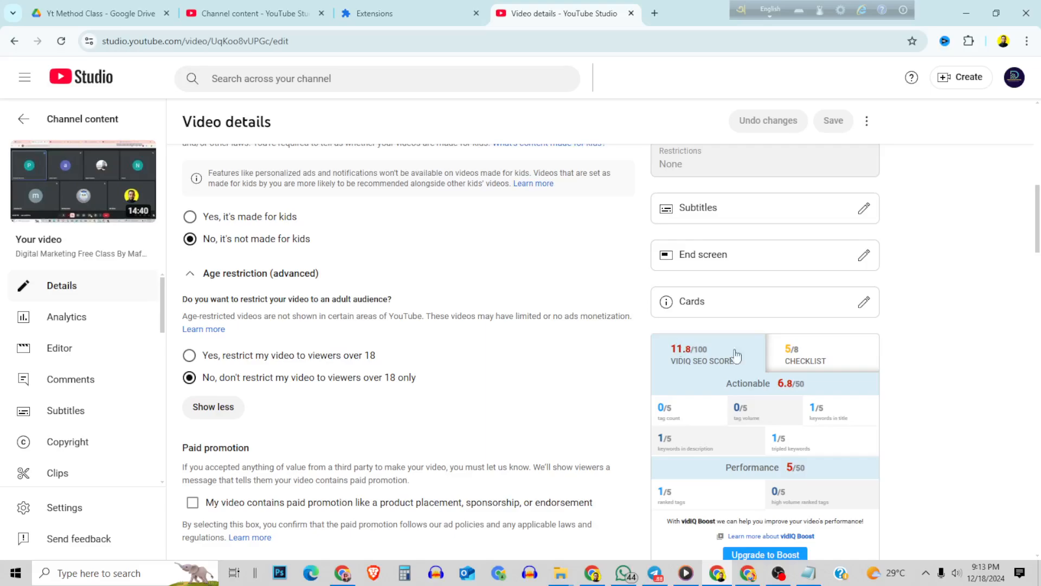
left_click(818, 357)
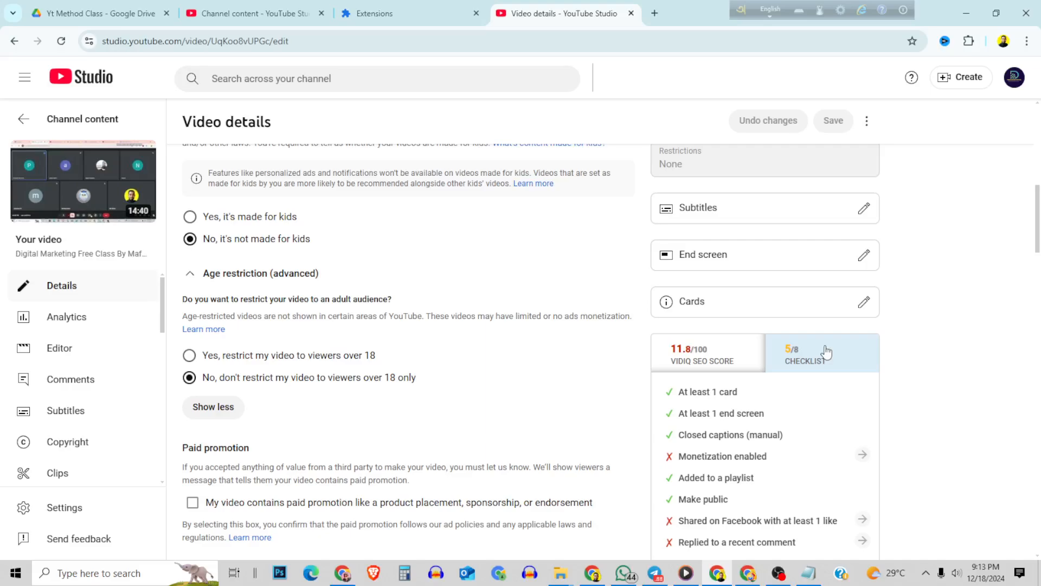
scroll(826, 353, "down", 1)
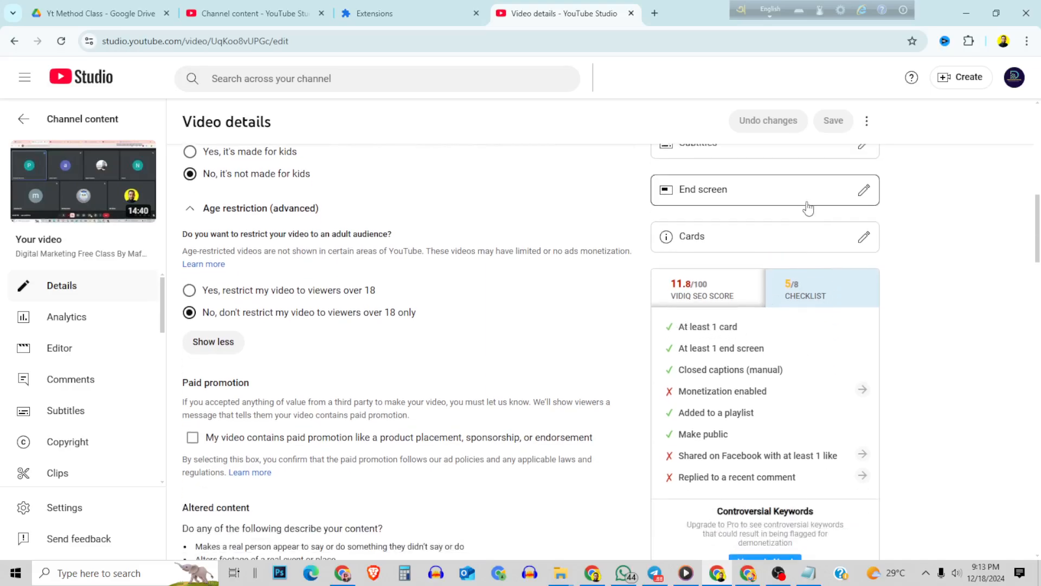
left_click(743, 291)
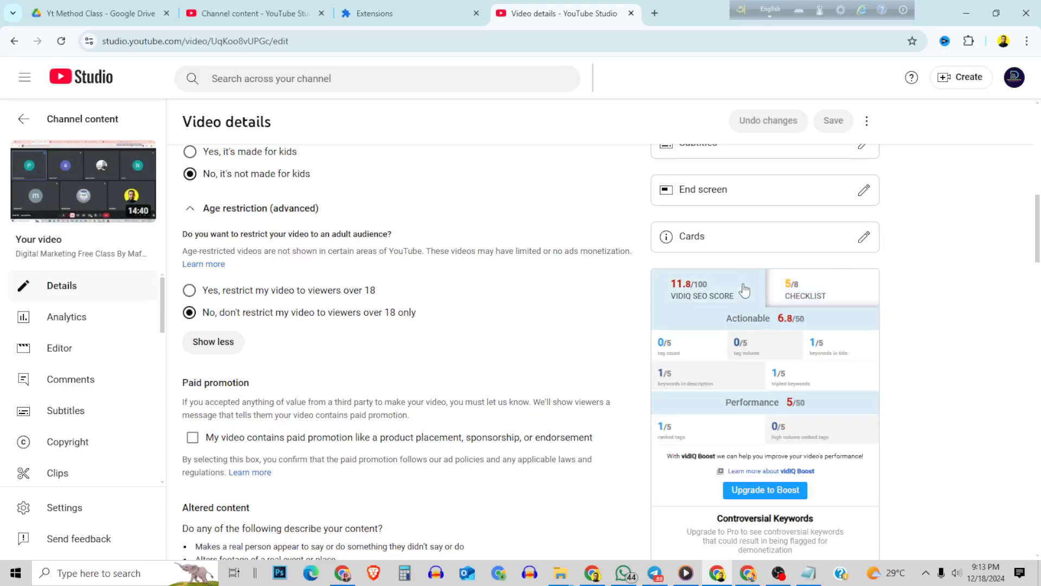
left_click(810, 297)
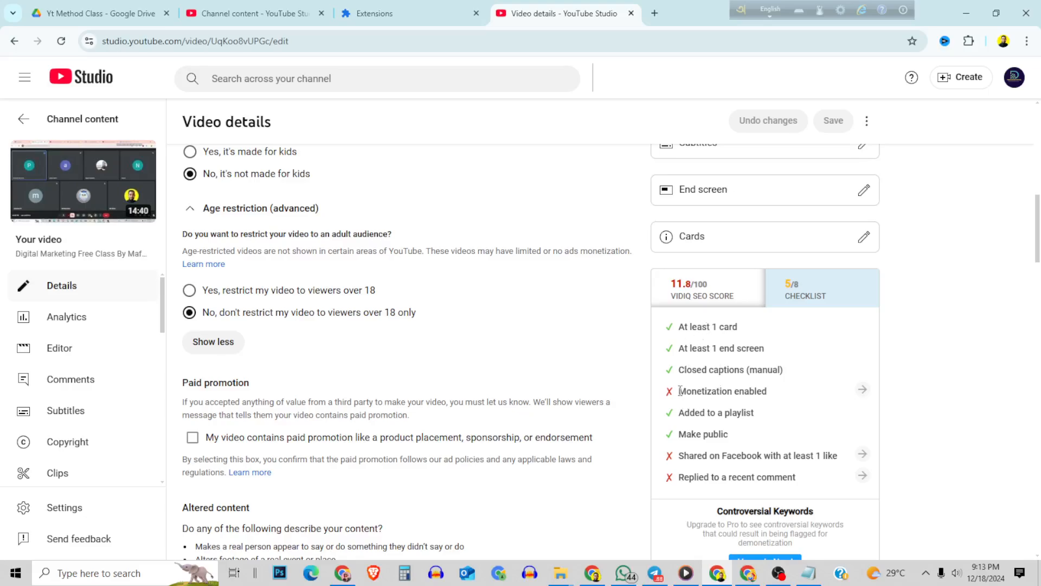
left_click_drag(679, 388, 815, 390)
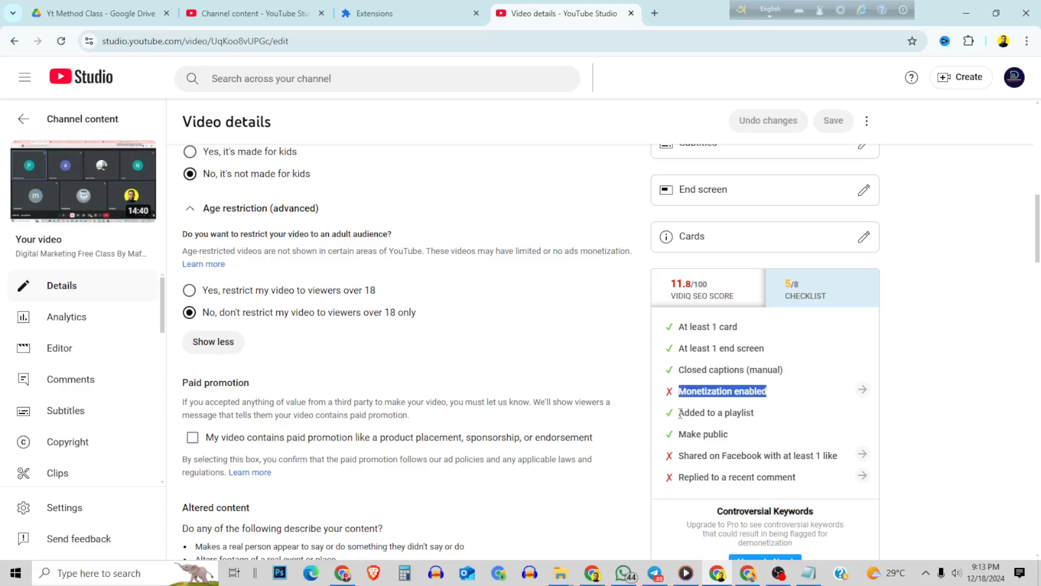
left_click_drag(680, 413, 802, 416)
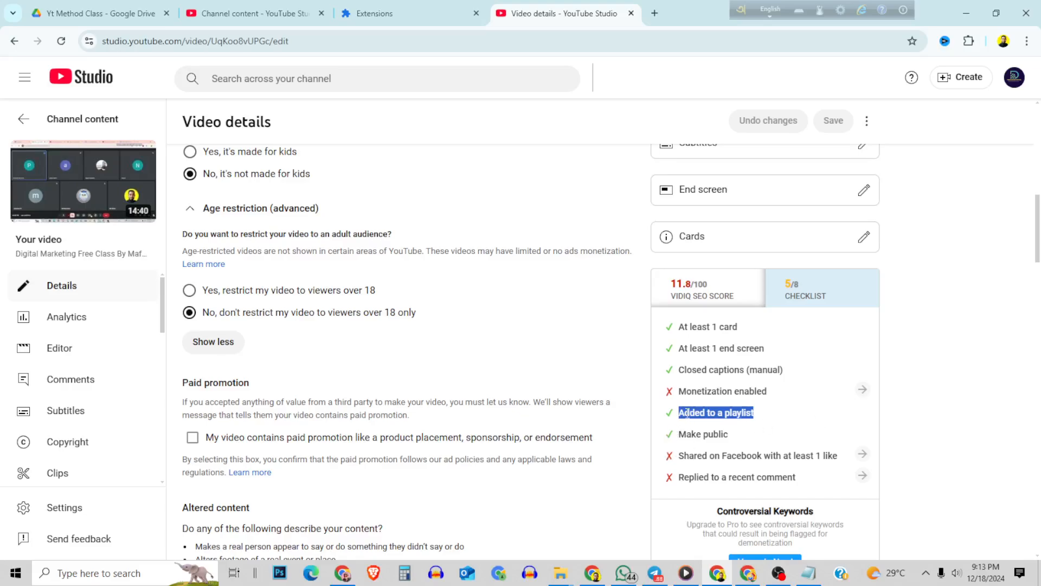
left_click(687, 435)
scroll(709, 395, "up", 6)
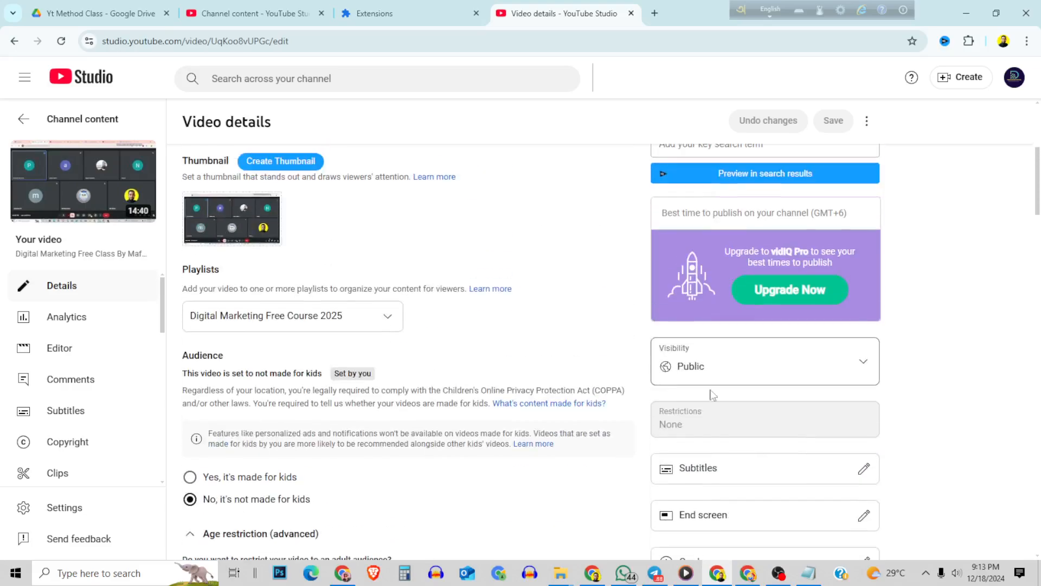
scroll(802, 425, "down", 5)
scroll(781, 420, "down", 1)
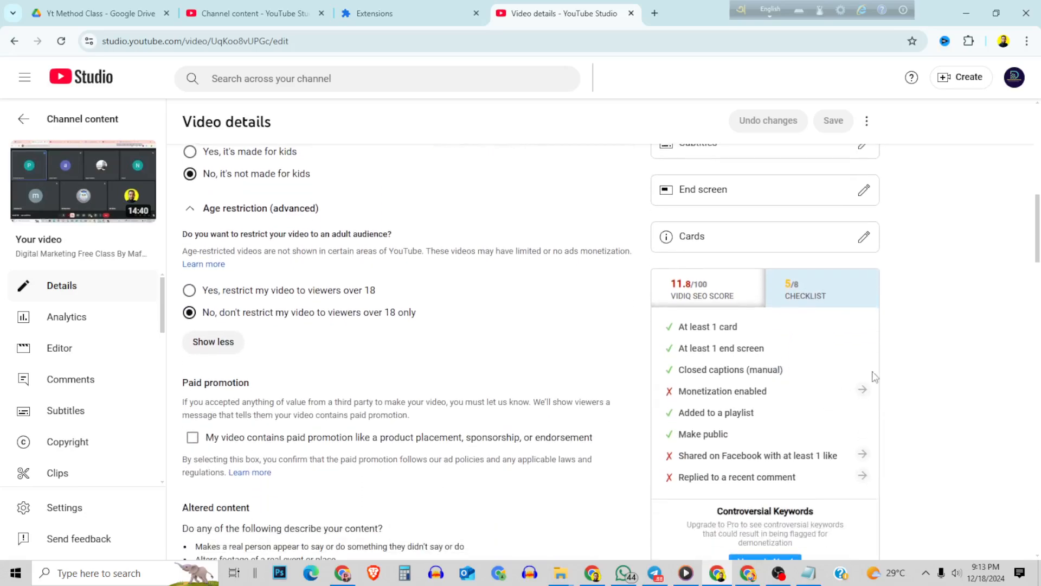
Step: Examine the Actionable and Performance ratings of the vidIQ SEO score and look over the video's title and description
left_click(700, 295)
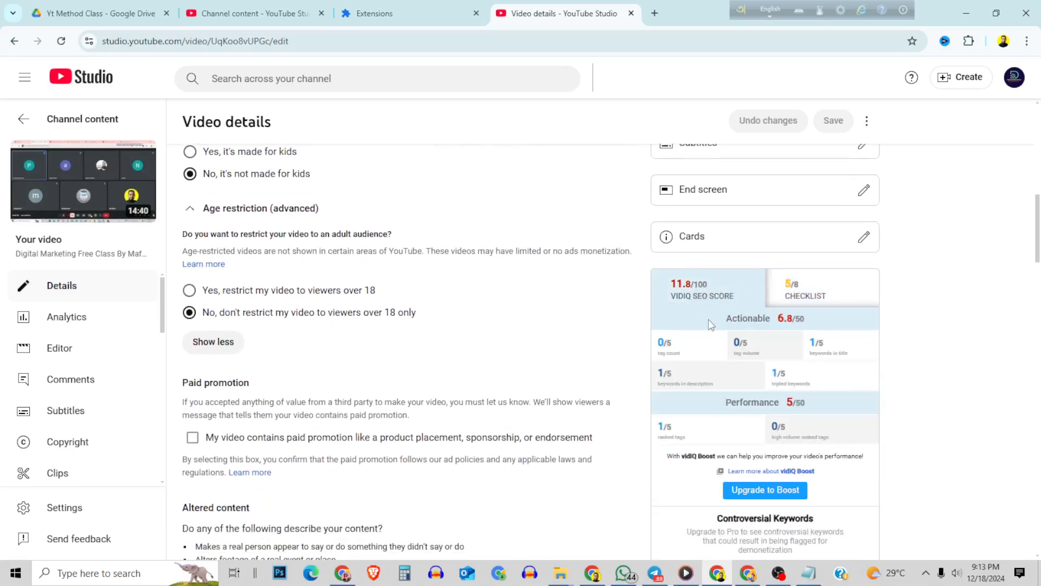
scroll(700, 293, "up", 10)
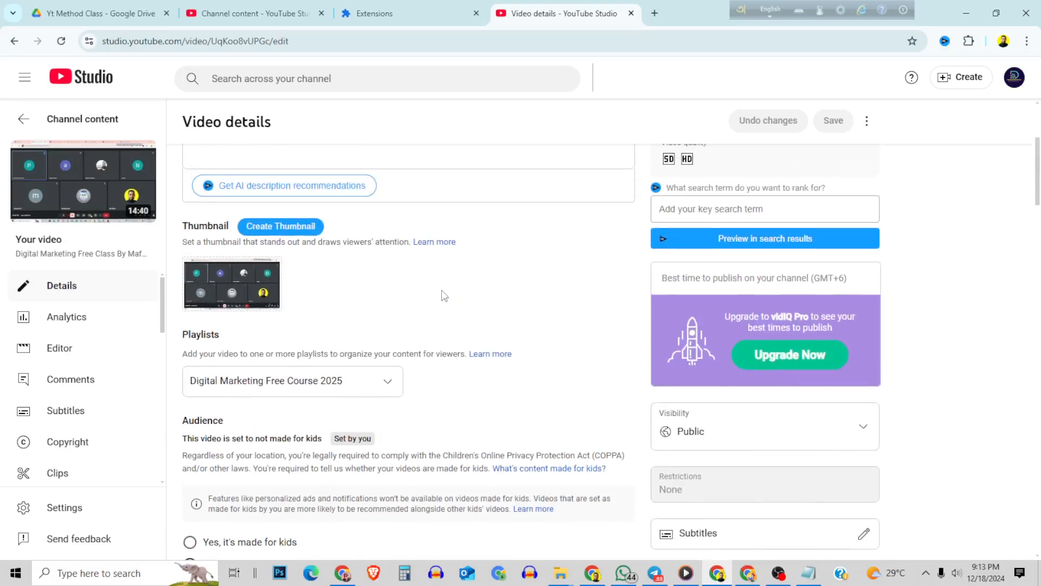
scroll(579, 321, "down", 12)
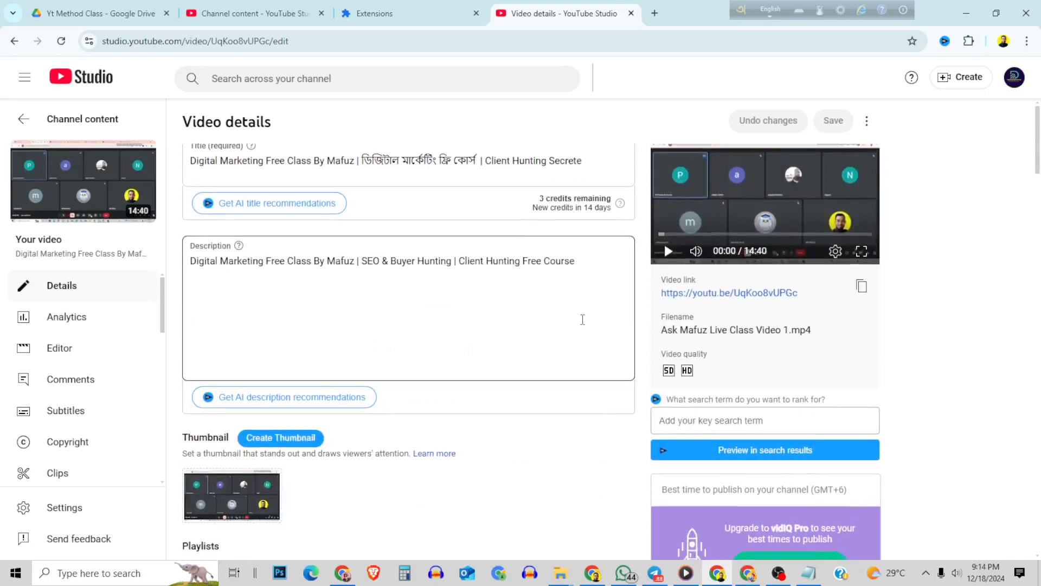
scroll(725, 387, "up", 3)
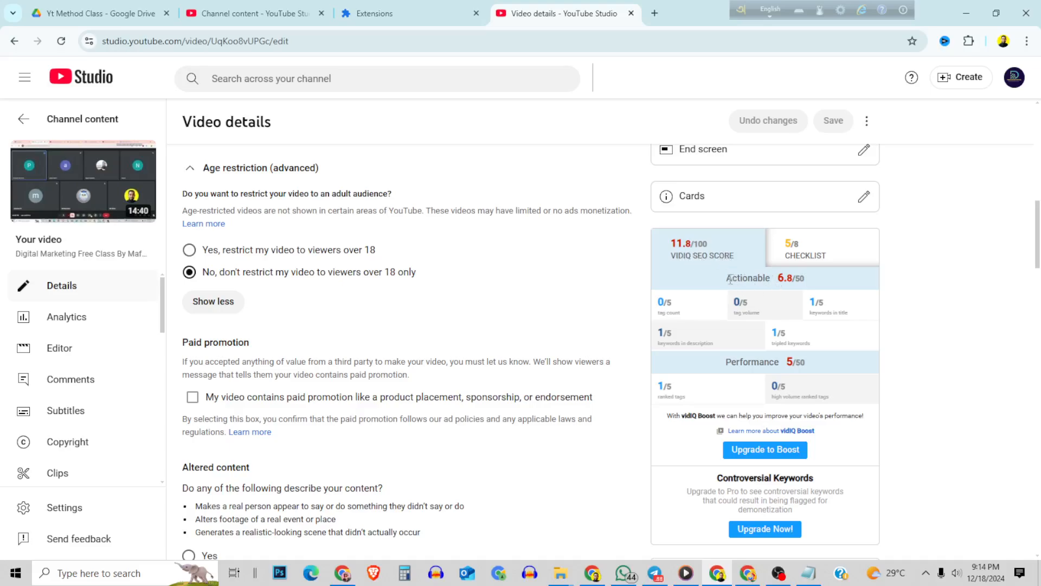
left_click_drag(736, 280, 782, 280)
left_click(807, 280)
scroll(807, 279, "down", 1)
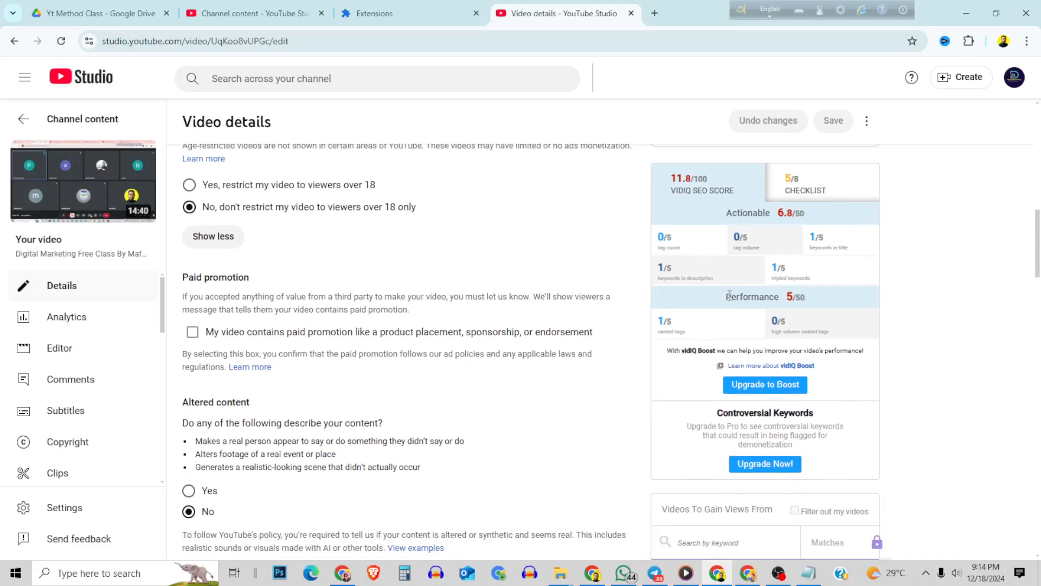
left_click_drag(729, 295, 780, 297)
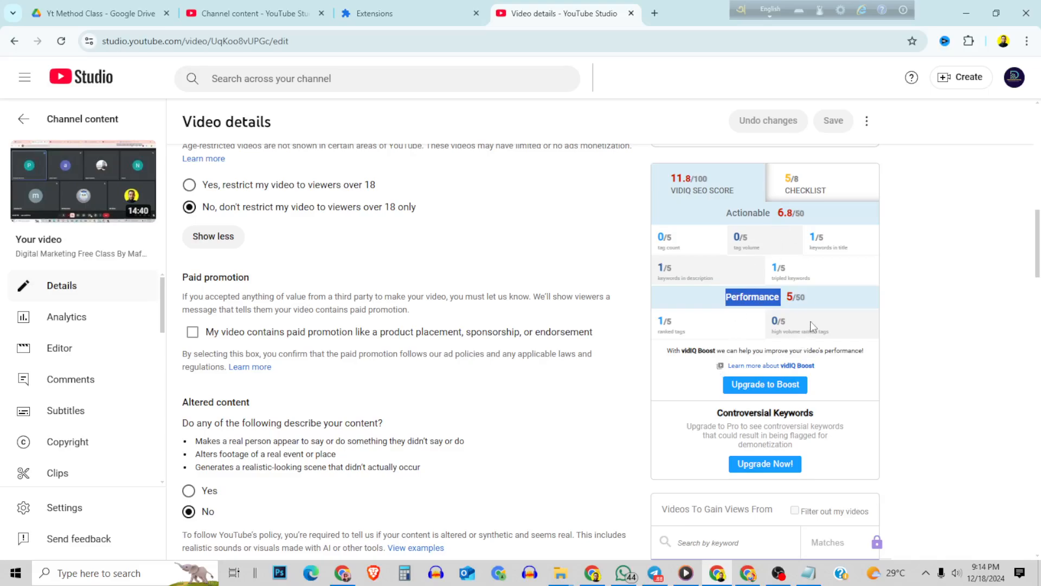
Step: Review the tags section, title and description, and read the tag count guidance in the vidIQ SEO score
scroll(774, 404, "down", 15)
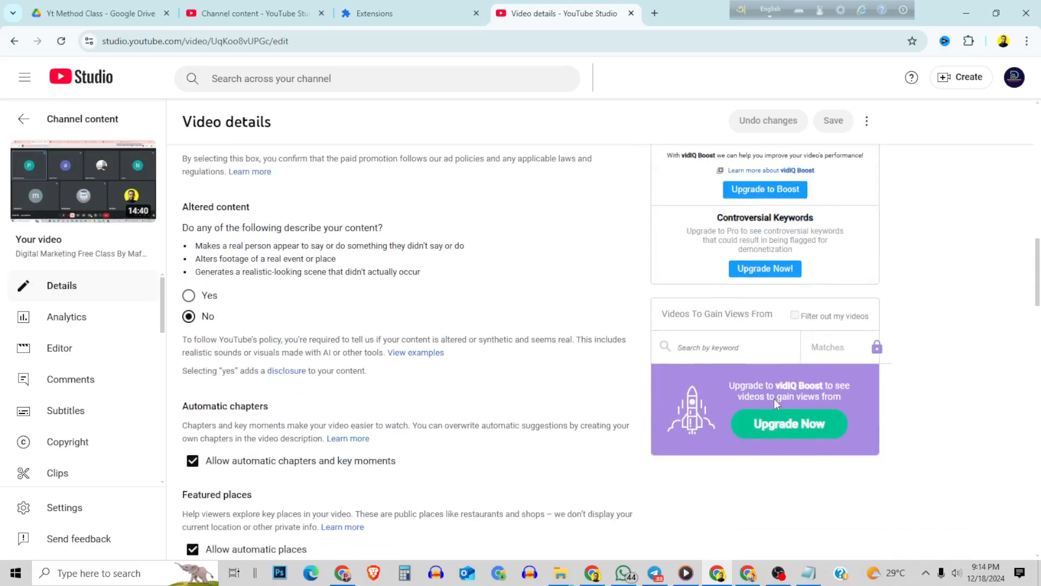
scroll(777, 408, "up", 12)
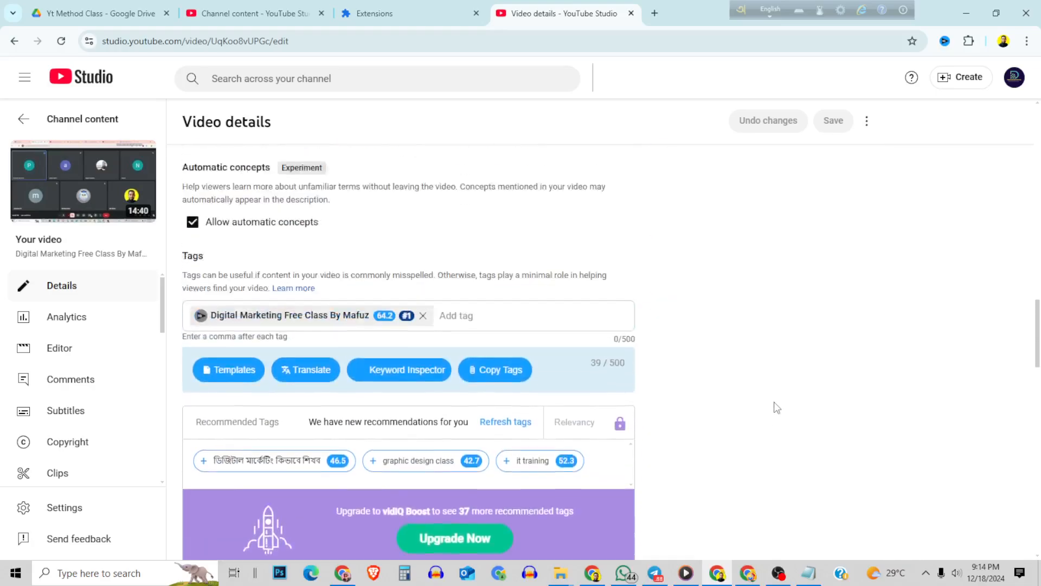
scroll(390, 421, "up", 10)
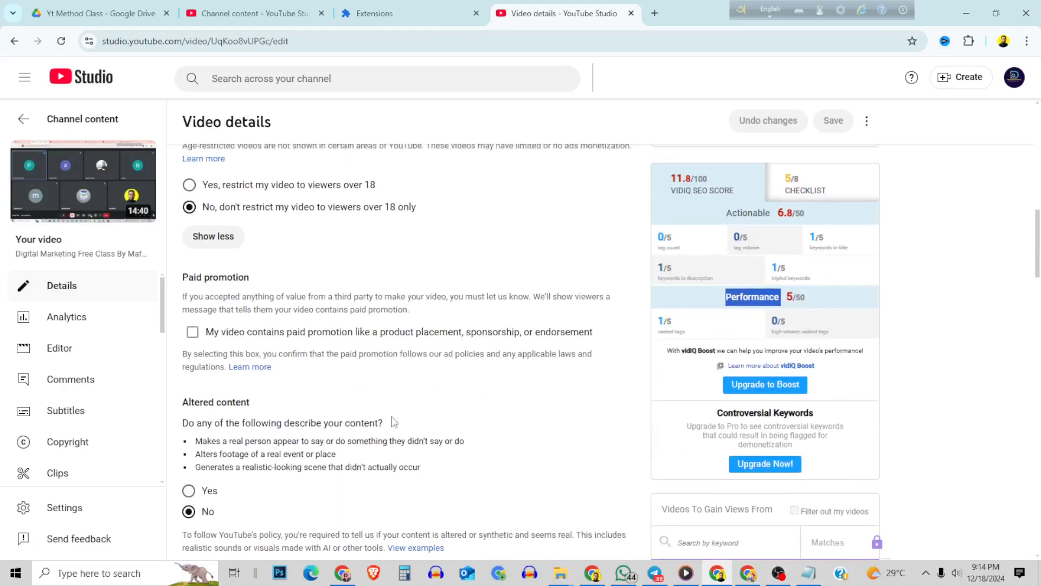
scroll(466, 429, "up", 3)
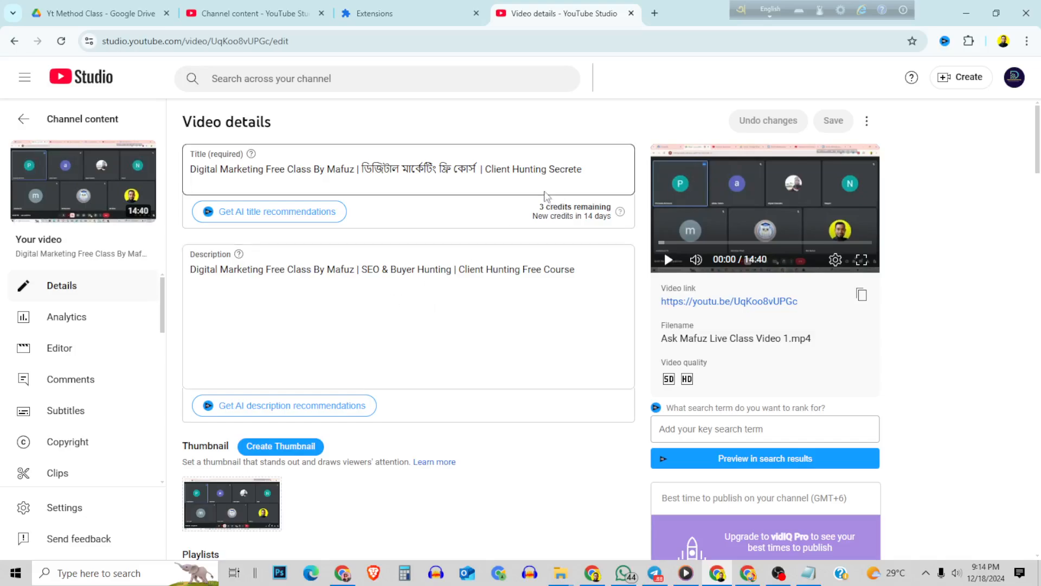
scroll(809, 359, "down", 3)
scroll(819, 287, "down", 6)
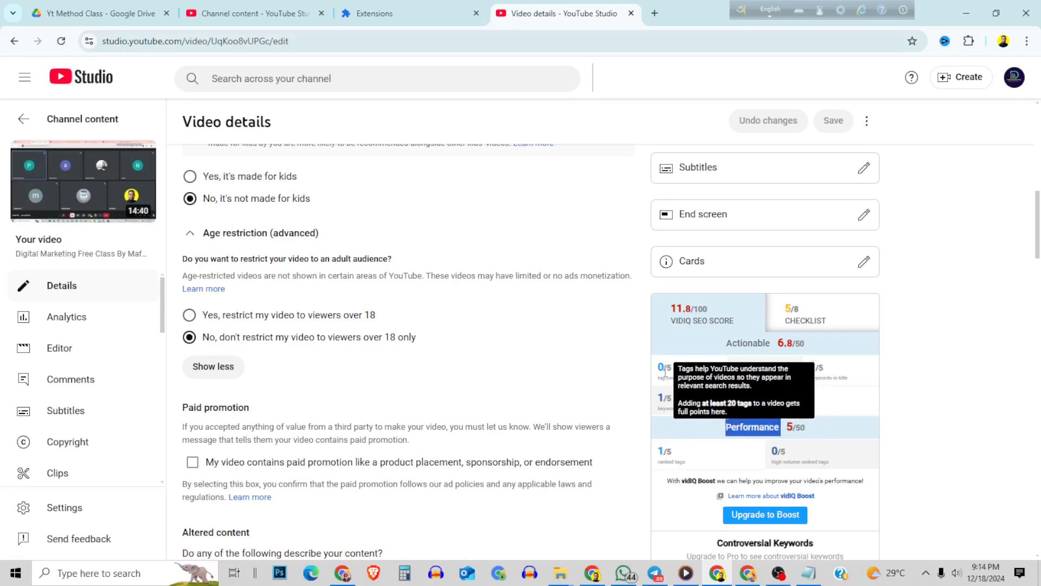
Step: Return to the video's tags field, activate it for entry, and reload the video details page
scroll(338, 349, "down", 5)
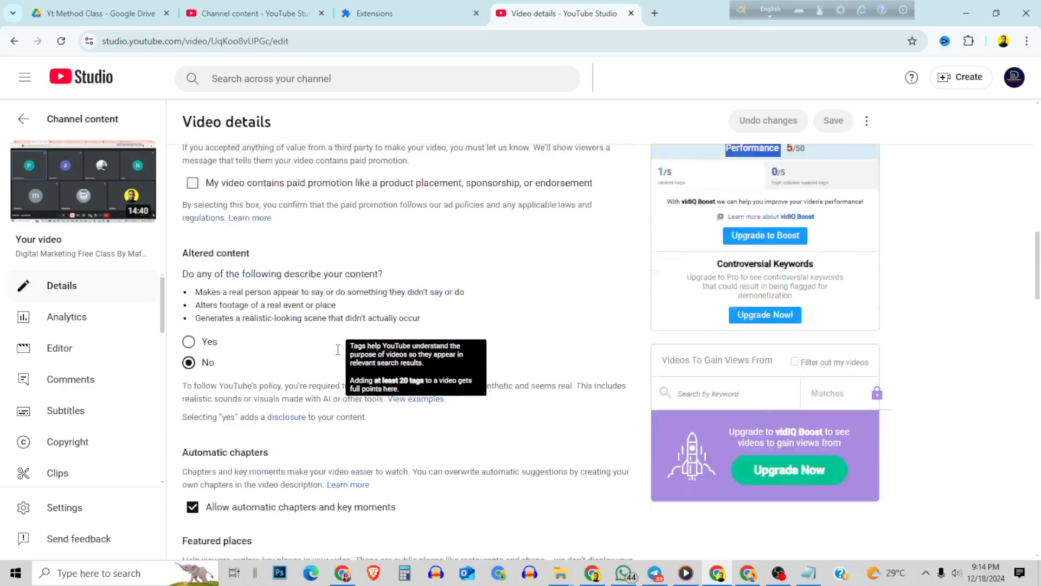
scroll(338, 349, "down", 12)
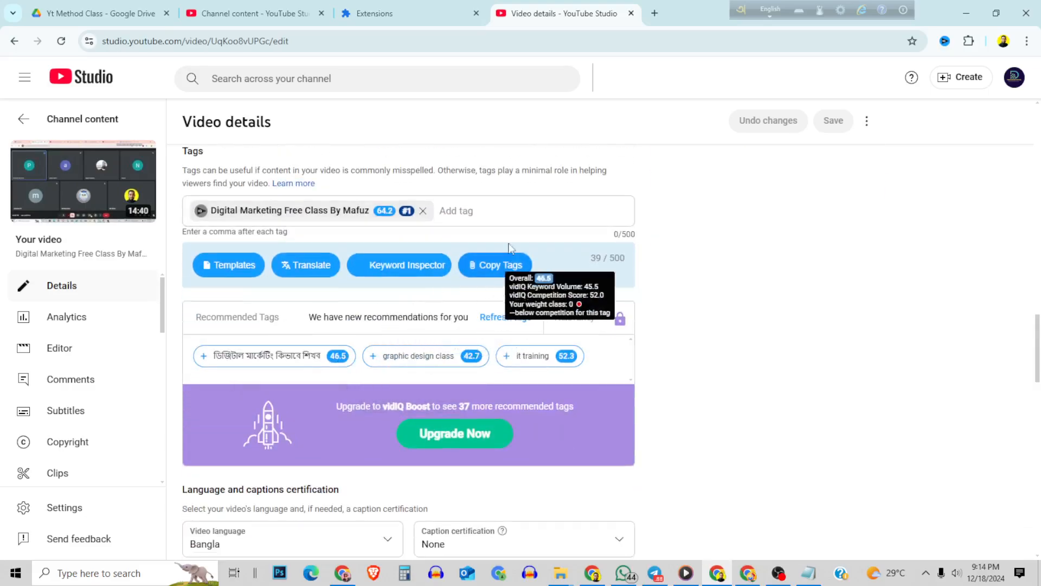
left_click(493, 209)
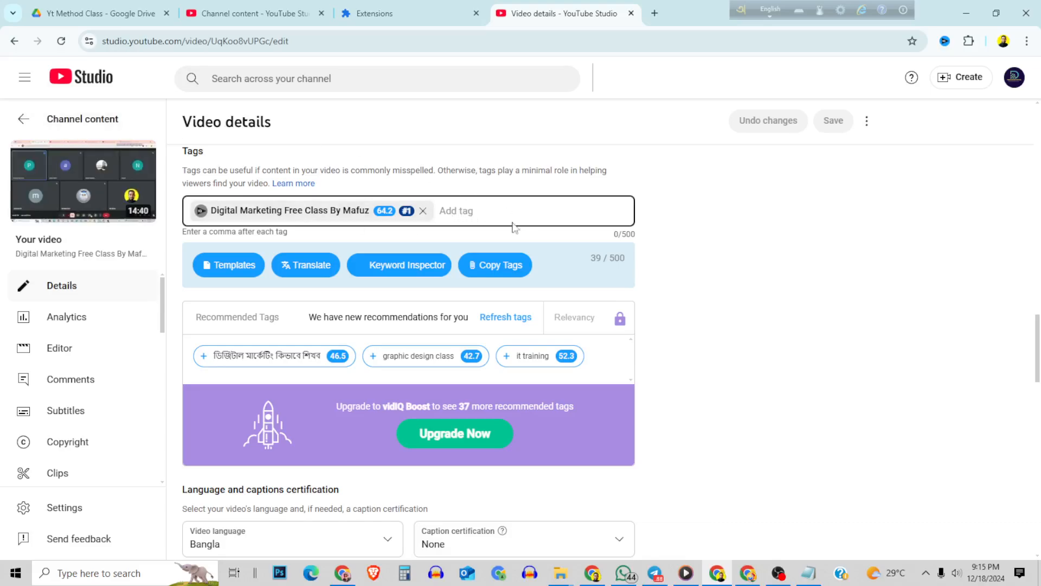
left_click(61, 41)
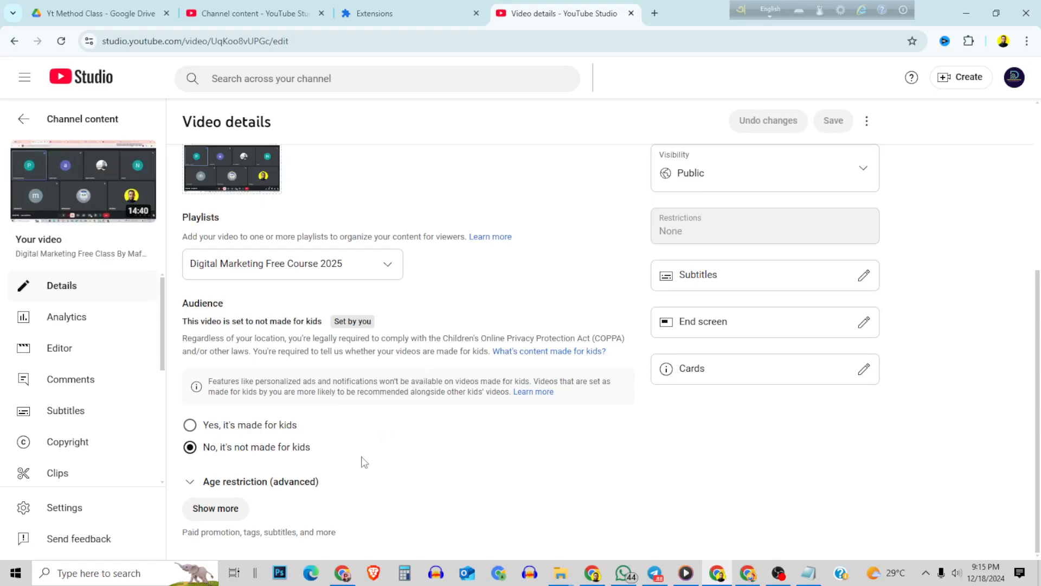
Step: Expand the video's additional settings and examine the Actionable and Performance ratings of the vidIQ SEO score
left_click(227, 510)
scroll(516, 309, "down", 8)
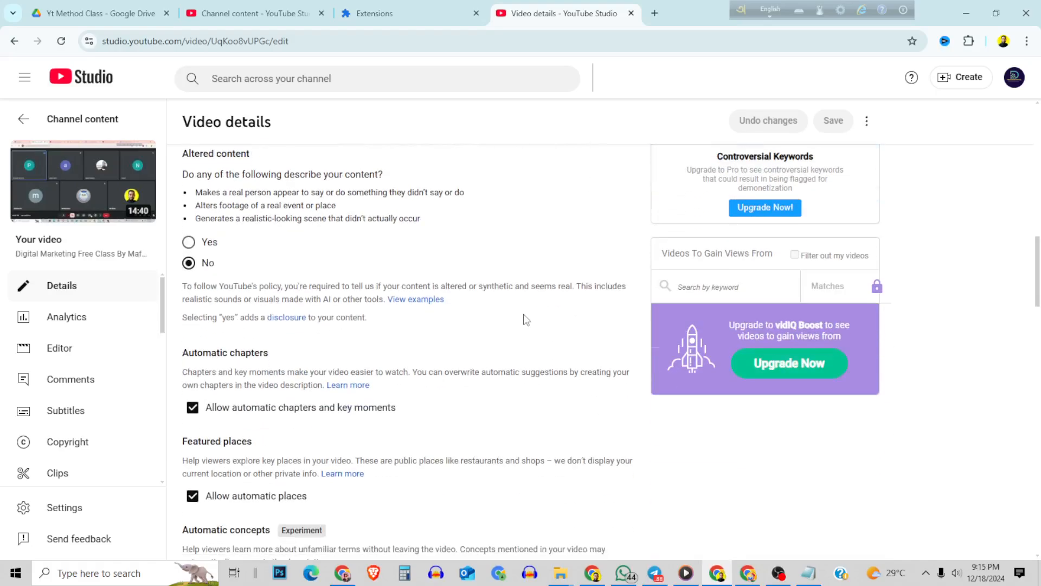
scroll(653, 383, "up", 2)
mouse_move(678, 305)
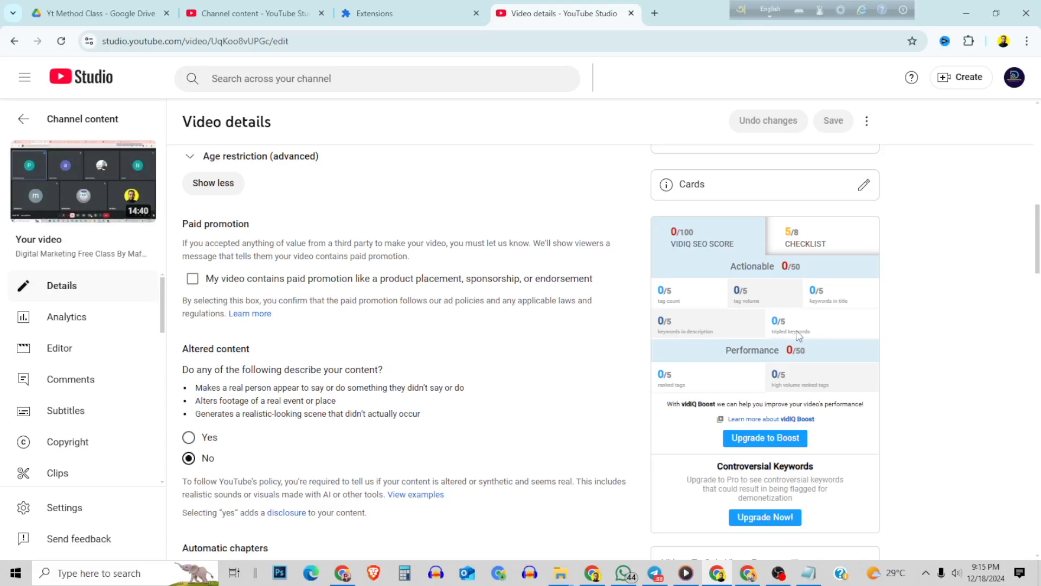
Step: Return to the video's title and highlight its full text to review it
scroll(333, 317, "up", 10)
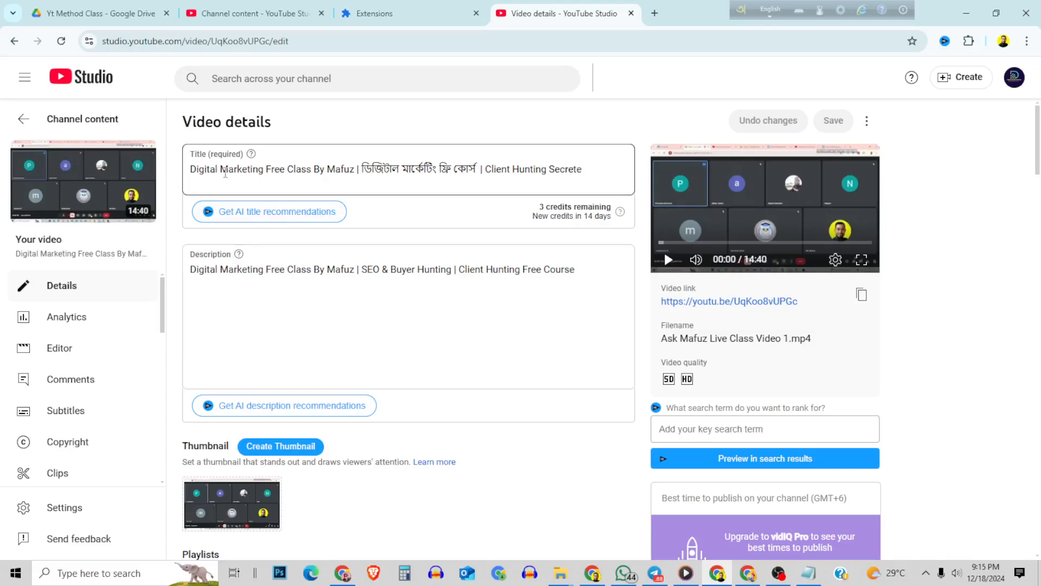
left_click(191, 170)
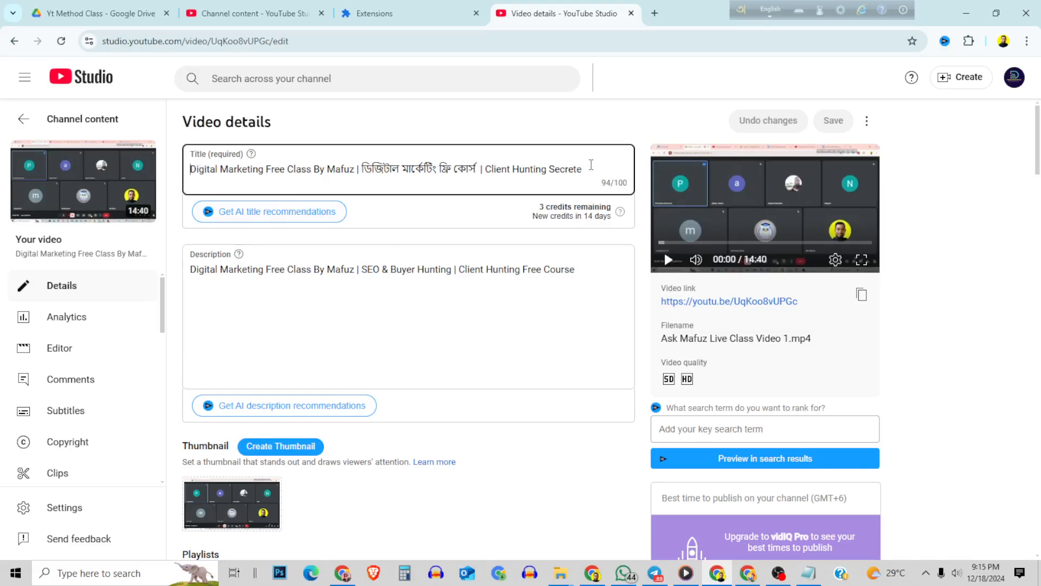
key("End")
key("ctrl+a")
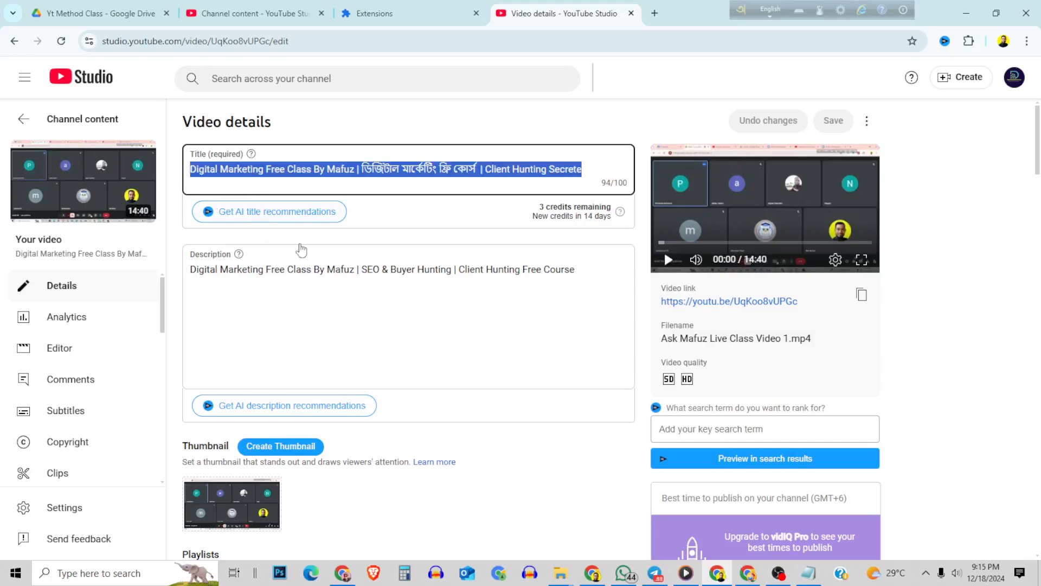
left_click(579, 284)
Step: Check the video's tags field, and read the tag count guidance and performance ratings in the vidIQ SEO score
scroll(523, 423, "down", 5)
scroll(520, 423, "down", 15)
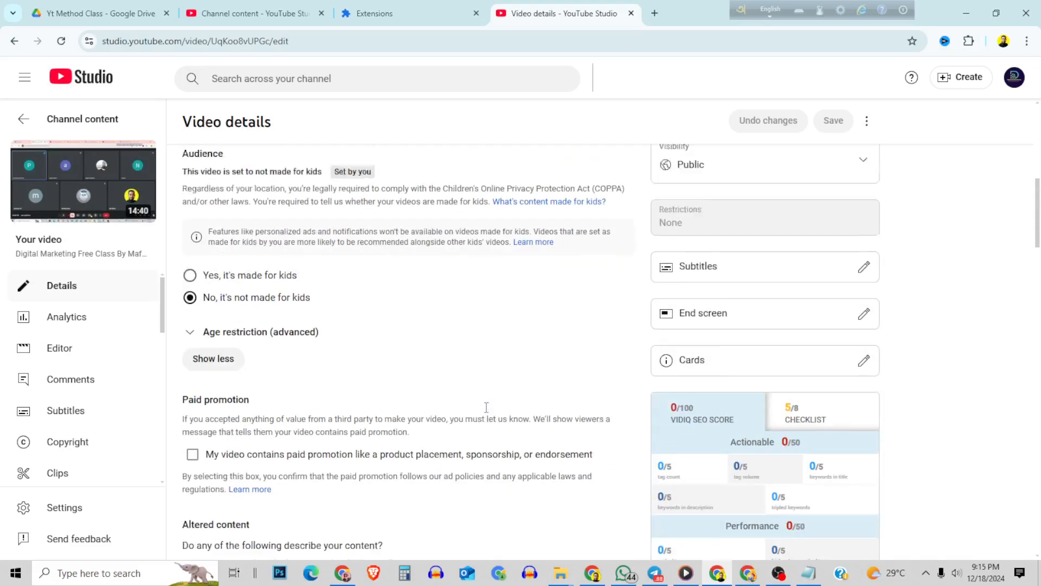
left_click(336, 361)
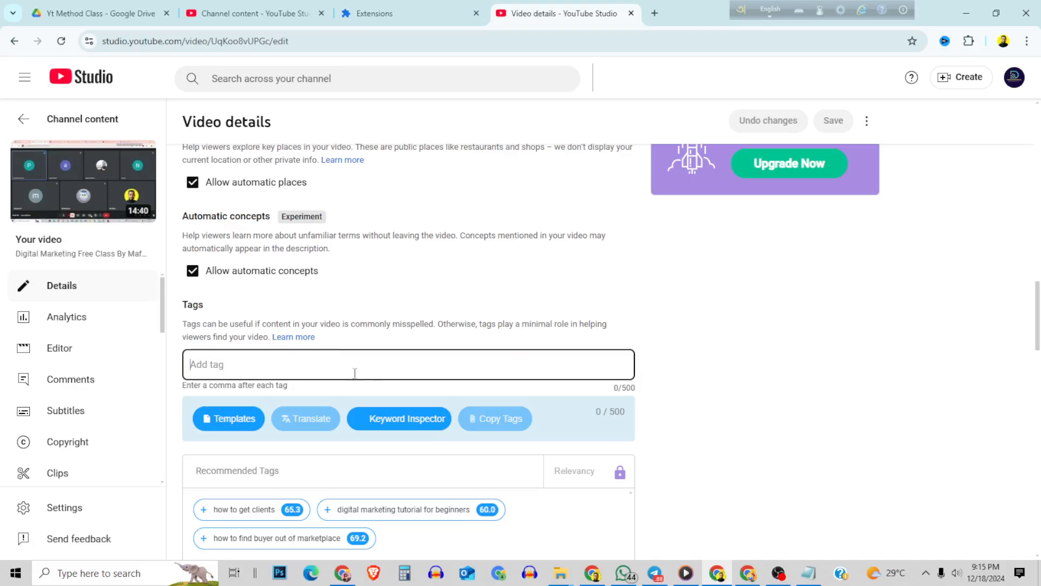
scroll(794, 467, "up", 12)
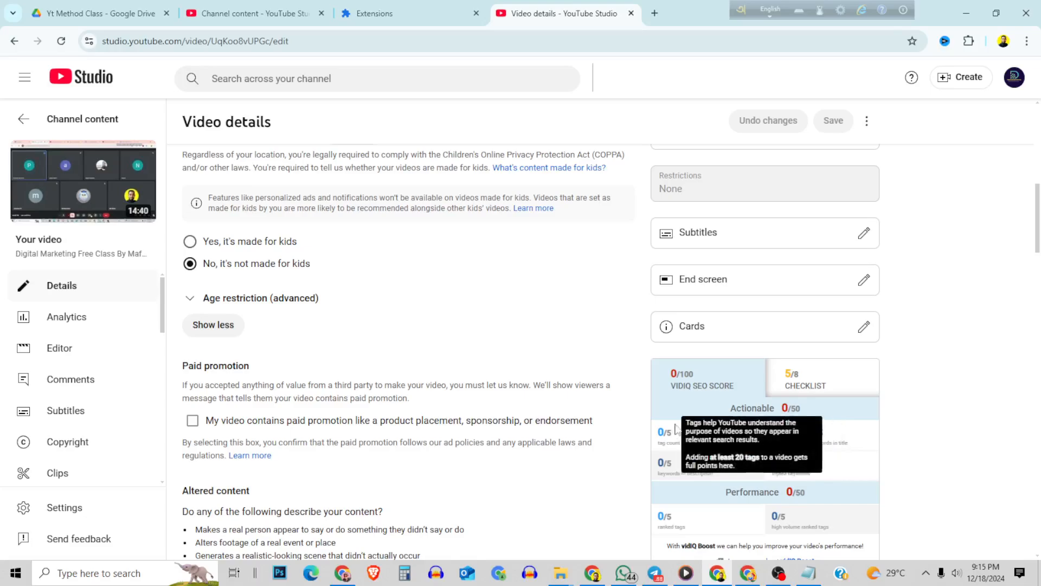
scroll(786, 441, "down", 2)
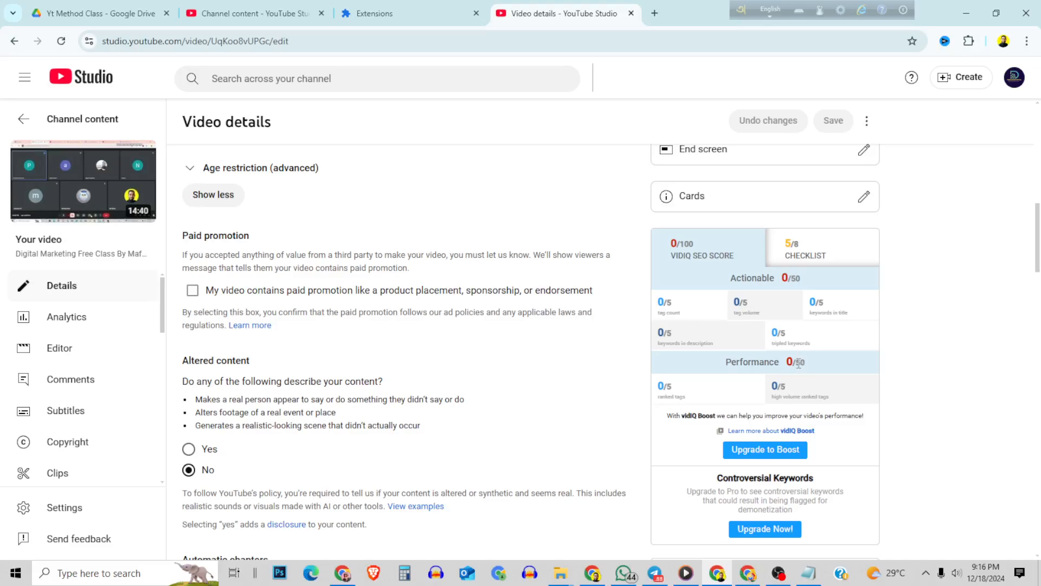
scroll(796, 394, "down", 4)
scroll(762, 347, "up", 7)
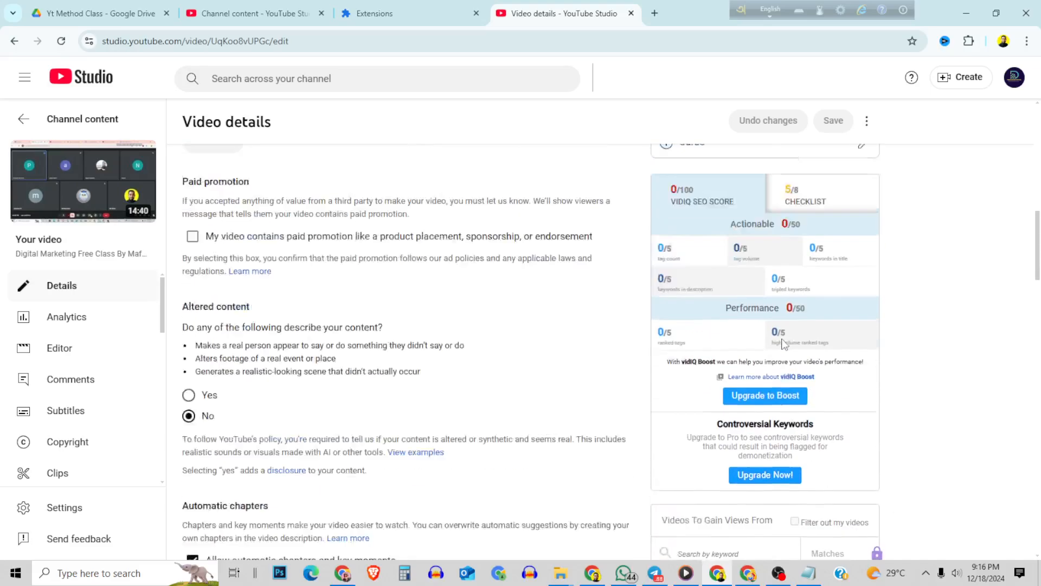
scroll(762, 347, "up", 8)
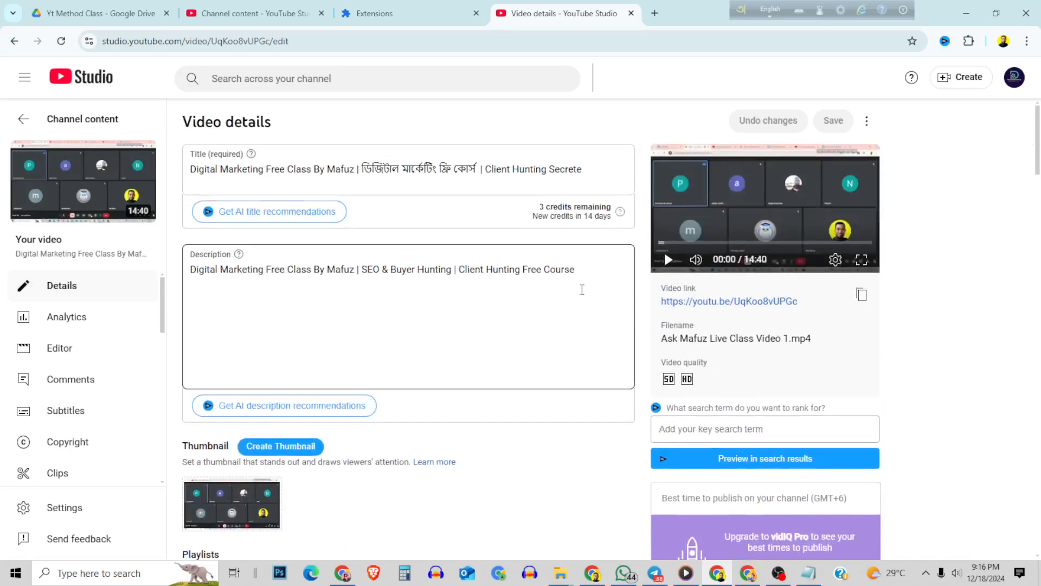
Step: Copy the full text of the video's description
left_click_drag(586, 269, 190, 268)
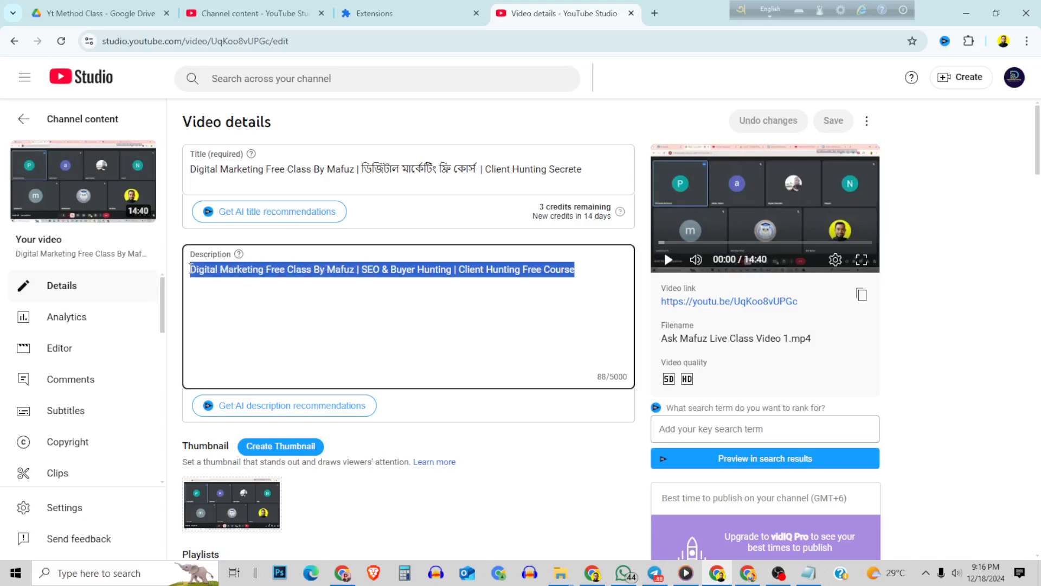
right_click(294, 269)
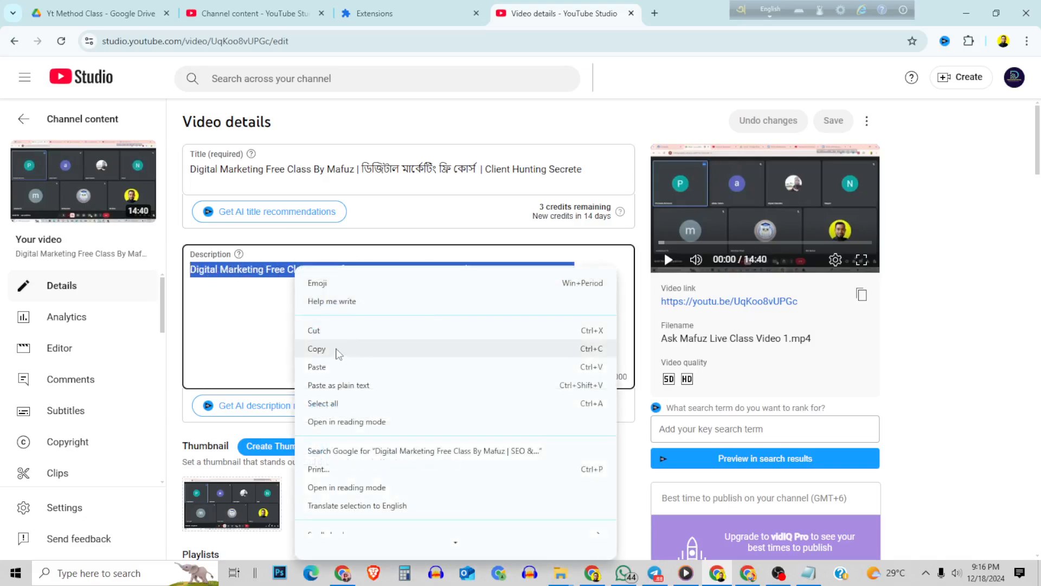
left_click(336, 348)
Step: Copy the full text of the video's title
left_click_drag(610, 169, 176, 173)
right_click(259, 169)
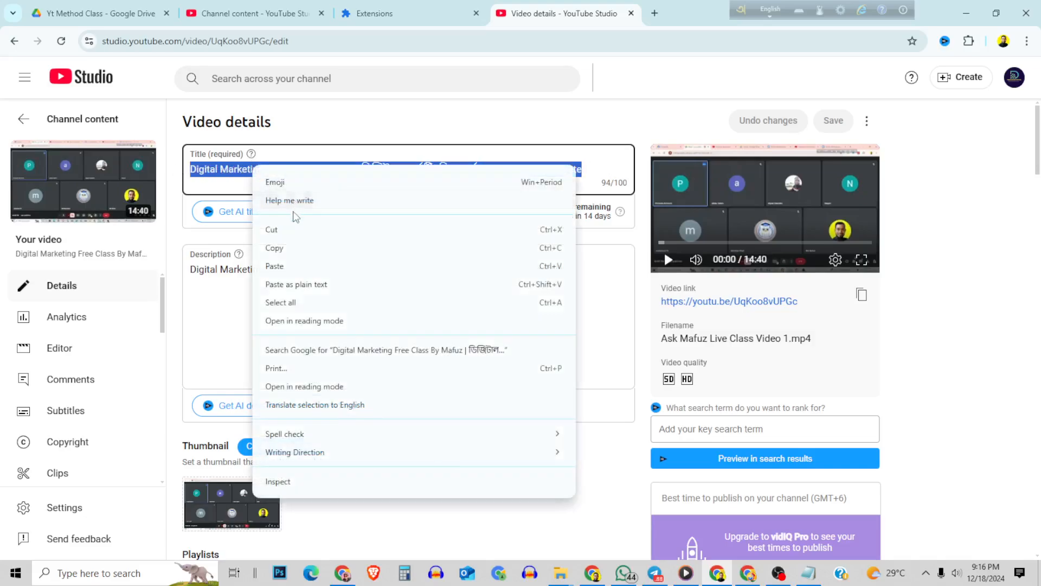
left_click(292, 249)
Step: Open chatgpt.com in a new browser tab
left_click(654, 13)
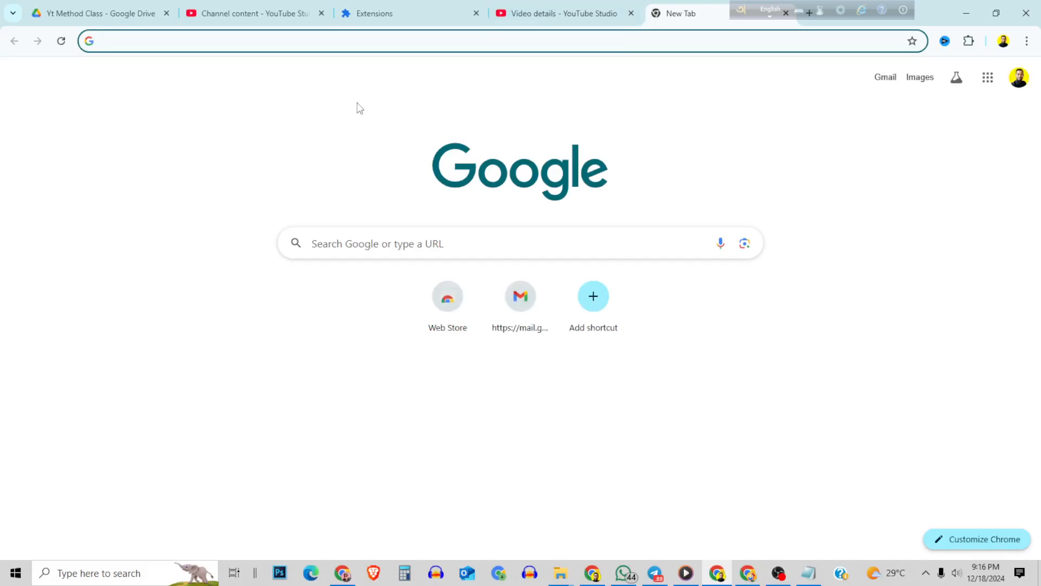
type("chatgpt.com")
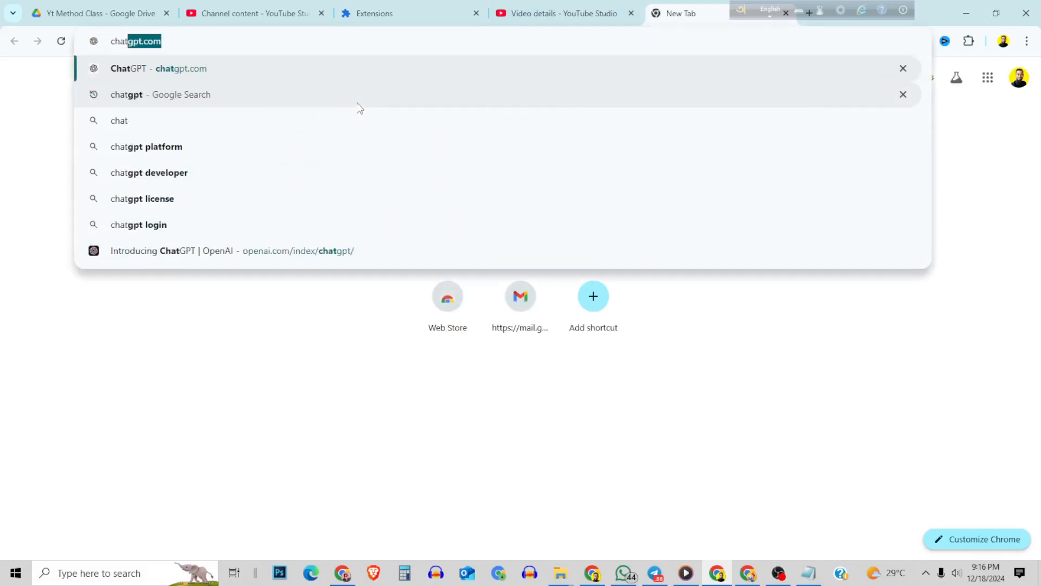
key("Return")
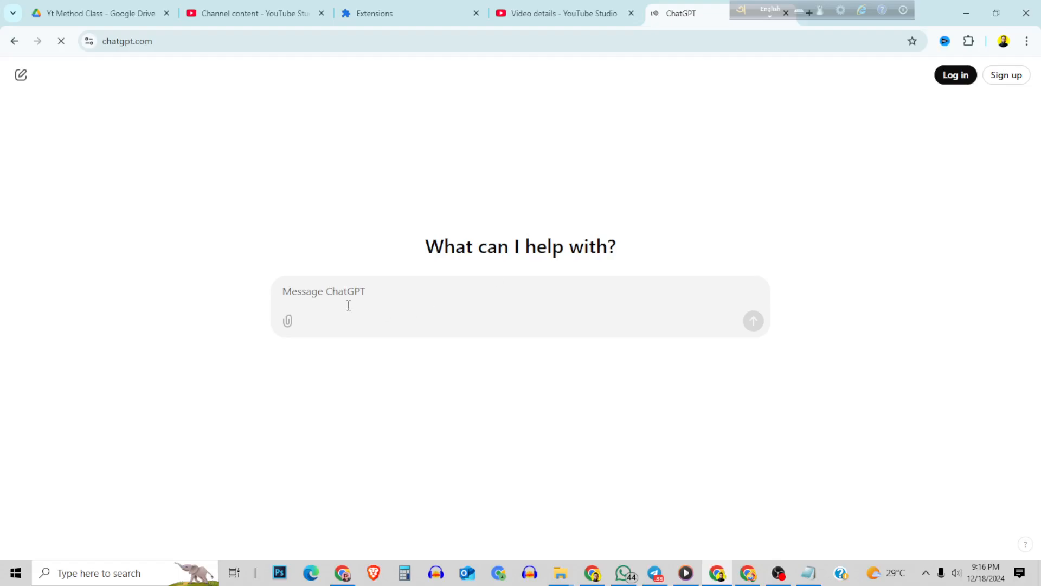
type("wriye")
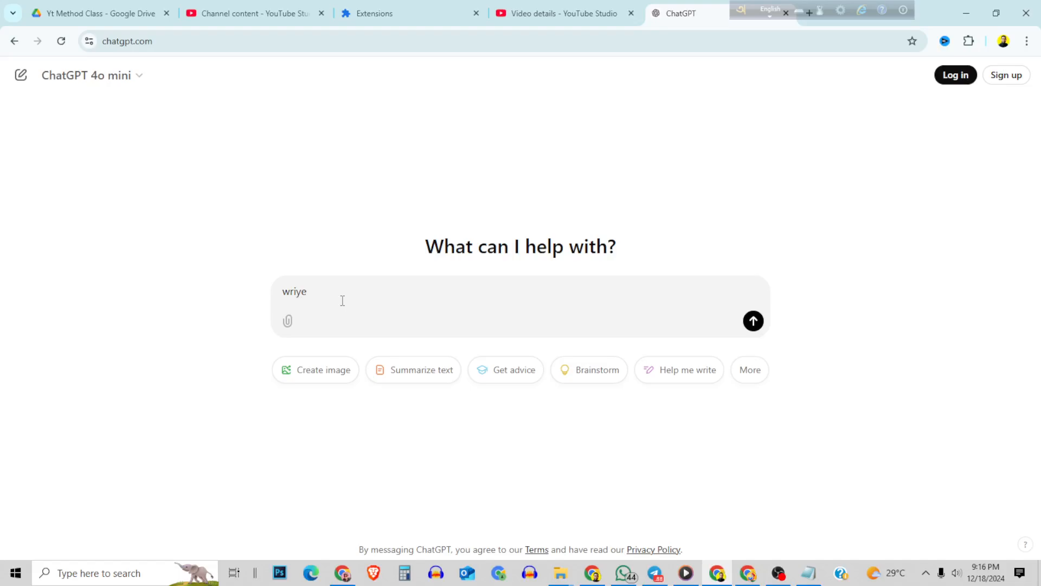
key("BackSpace")
key("BackSpace")
key("BackSpace")
key("BackSpace")
key("BackSpace")
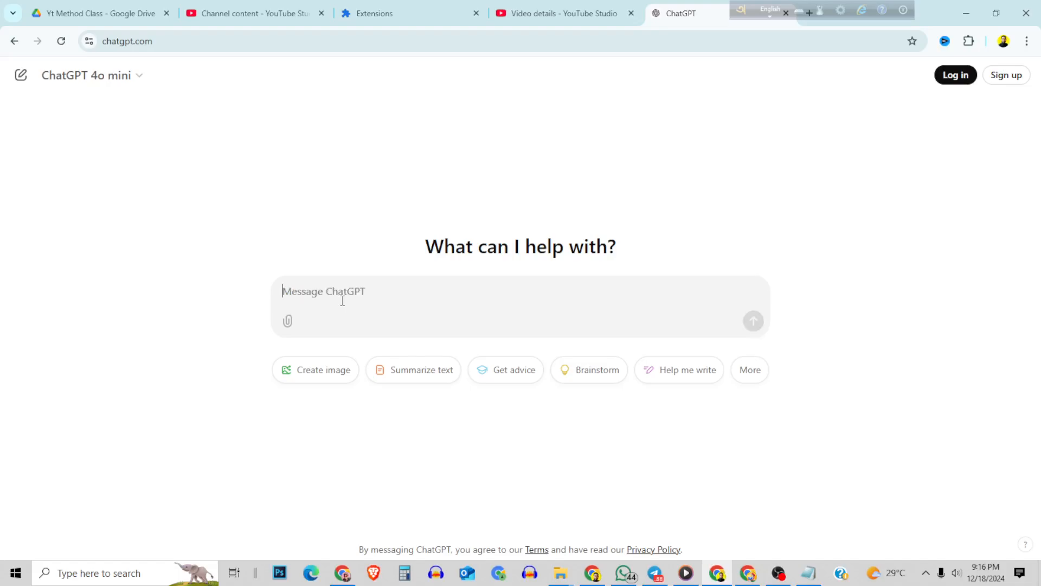
Step: Ask ChatGPT to "write a short youtube description with this title :" followed by the copied video title
type("write a short desc")
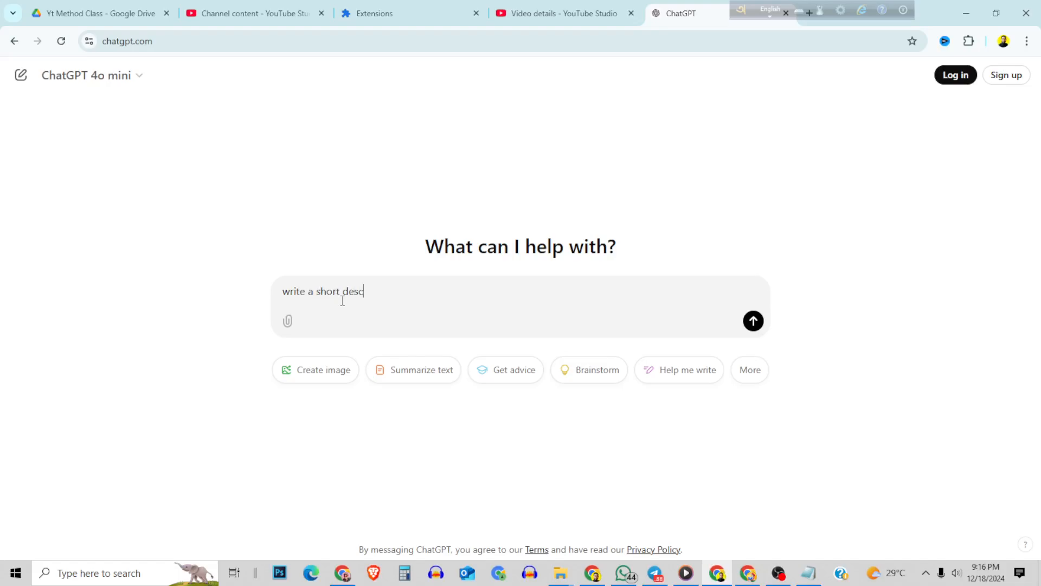
type("ript")
type("youtube")
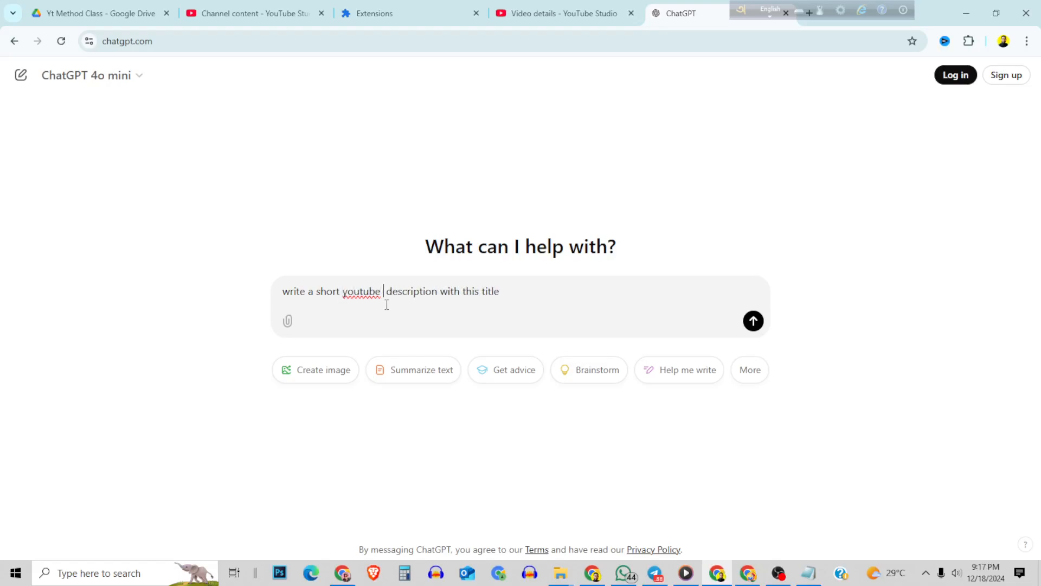
key("BackSpace")
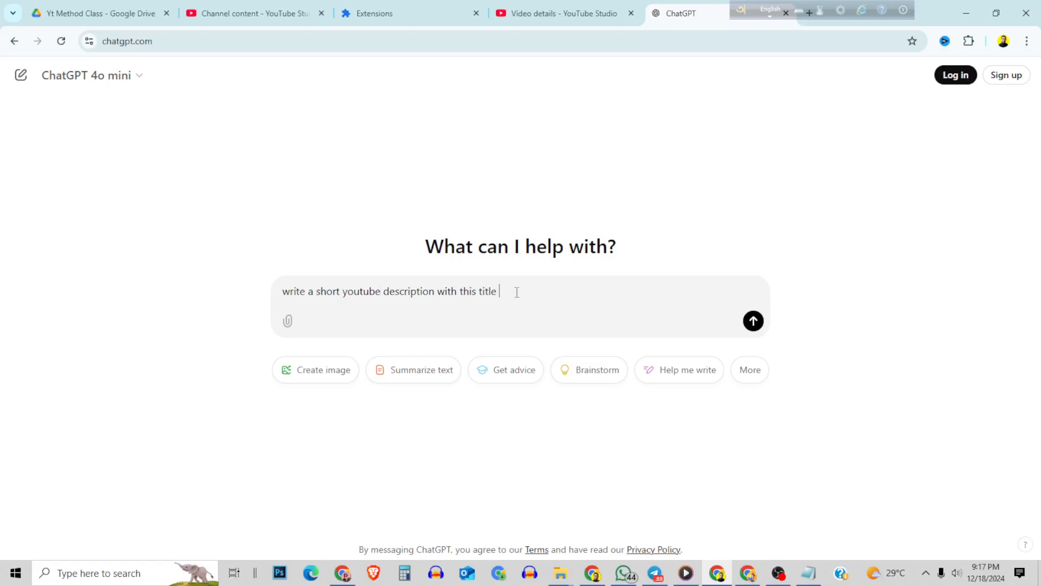
key("ctrl+v")
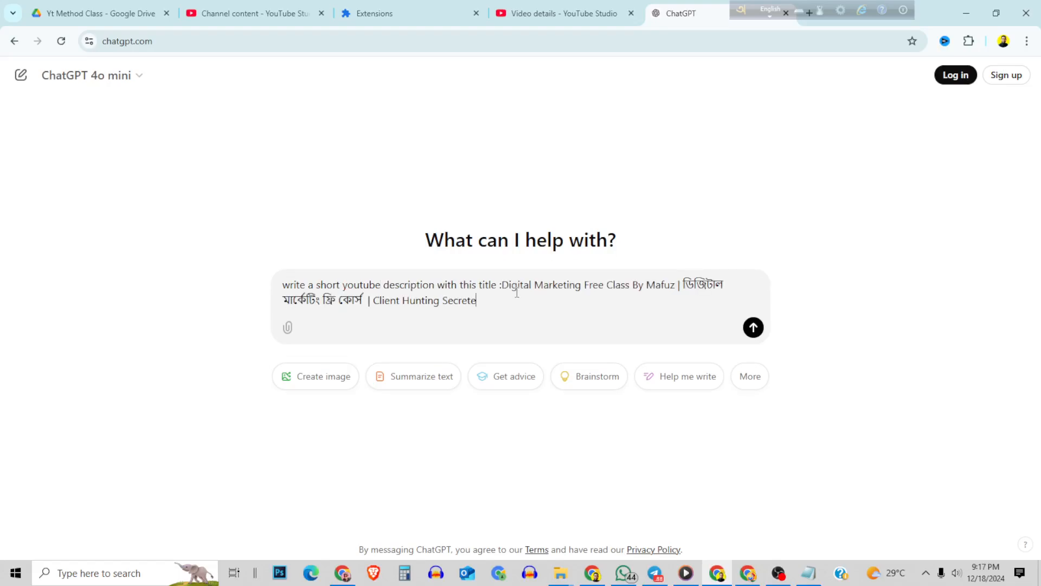
key("Return")
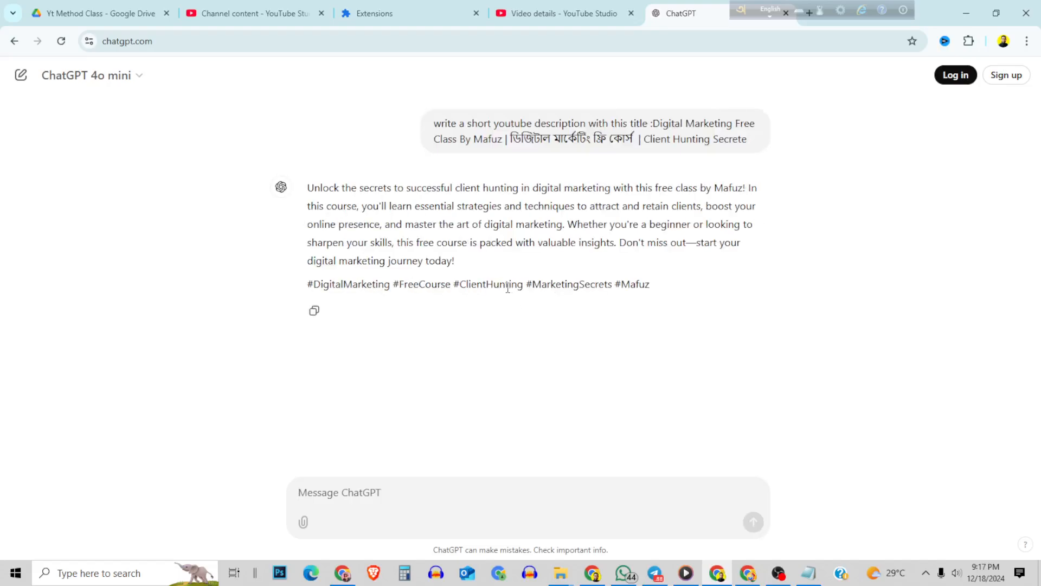
Step: Copy the description ChatGPT generated and switch back to the video details page in YouTube Studio
left_click(315, 311)
left_click(244, 14)
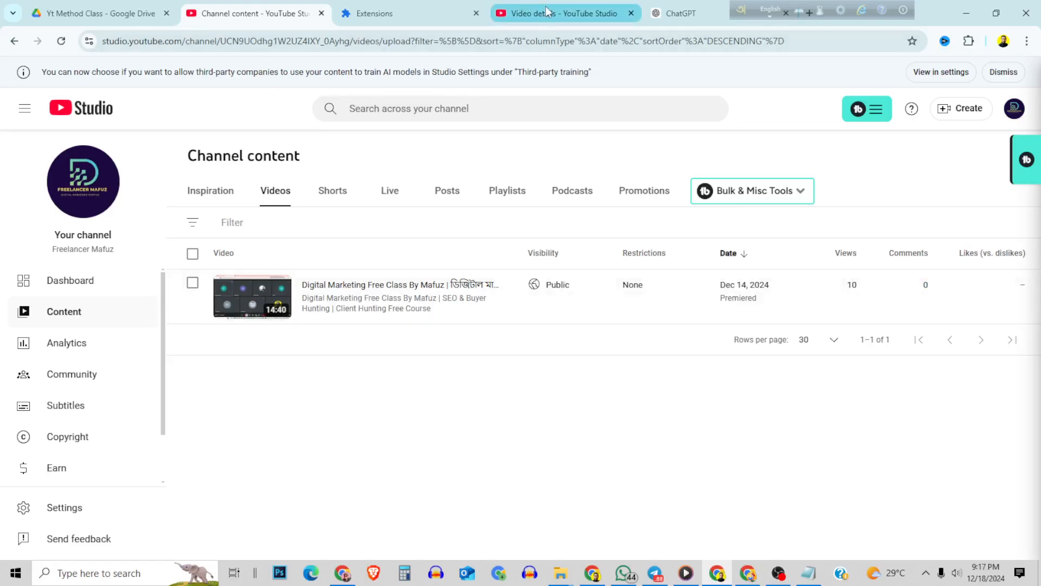
left_click(564, 13)
Step: Add the copied description below the existing description line, separated by a blank line, and save the video's changes
left_click(241, 300)
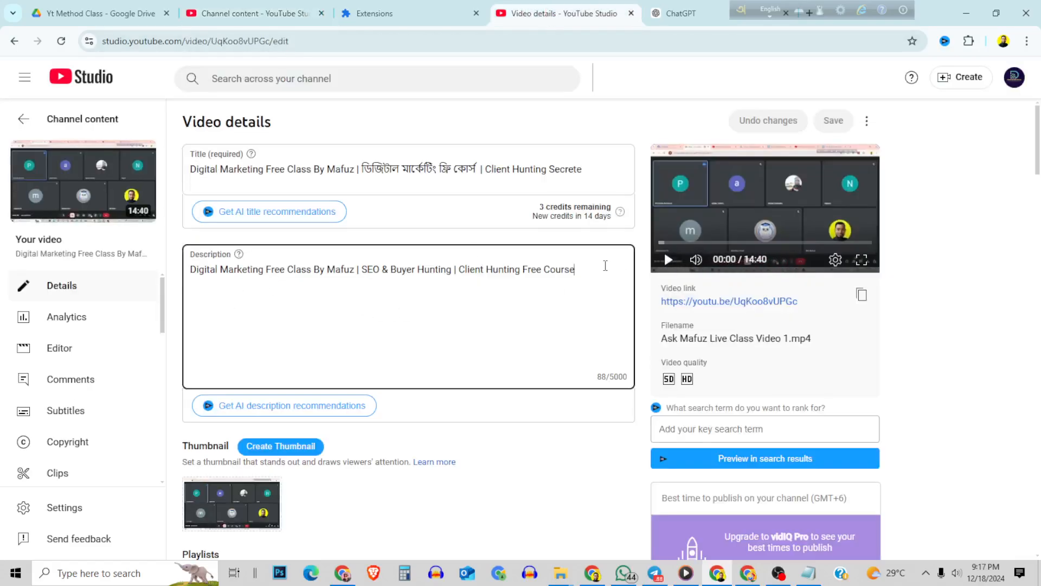
key("Return")
key("Return")
key("ctrl+v")
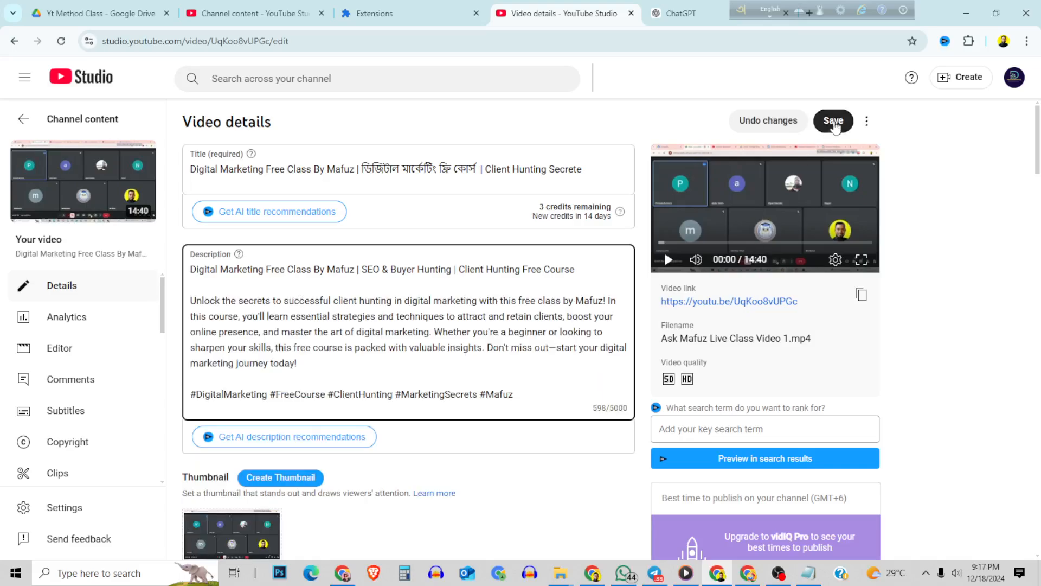
left_click(834, 123)
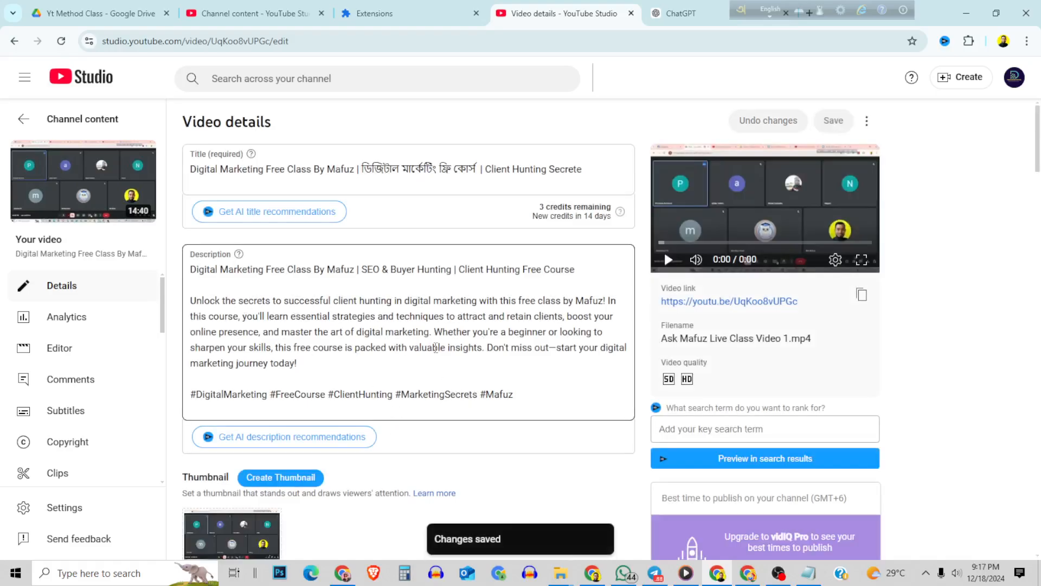
Step: Check the vidIQ SEO score with the saved description, reload the video details page, and examine the score again
scroll(734, 332, "down", 5)
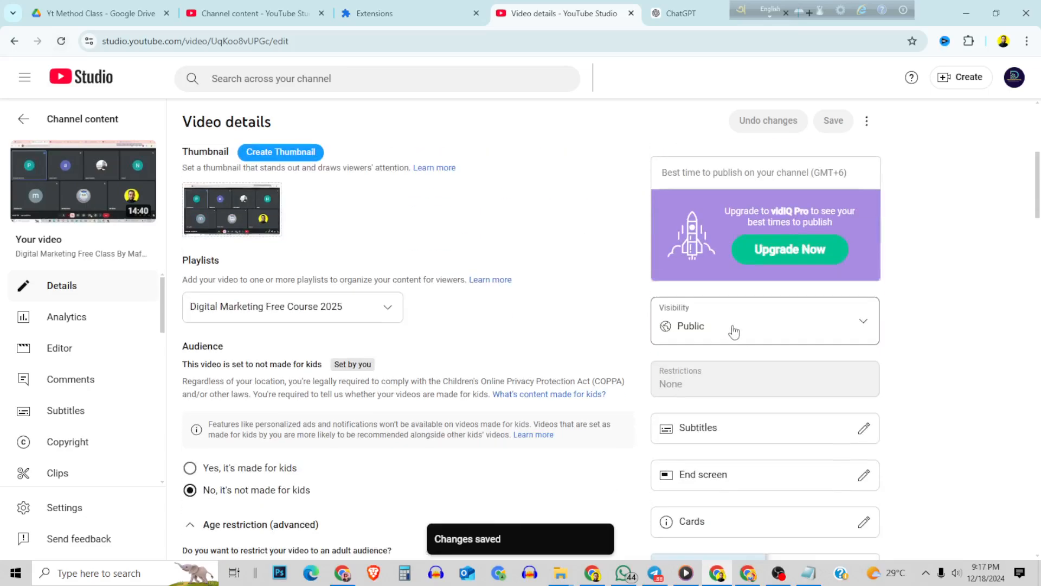
scroll(734, 331, "down", 6)
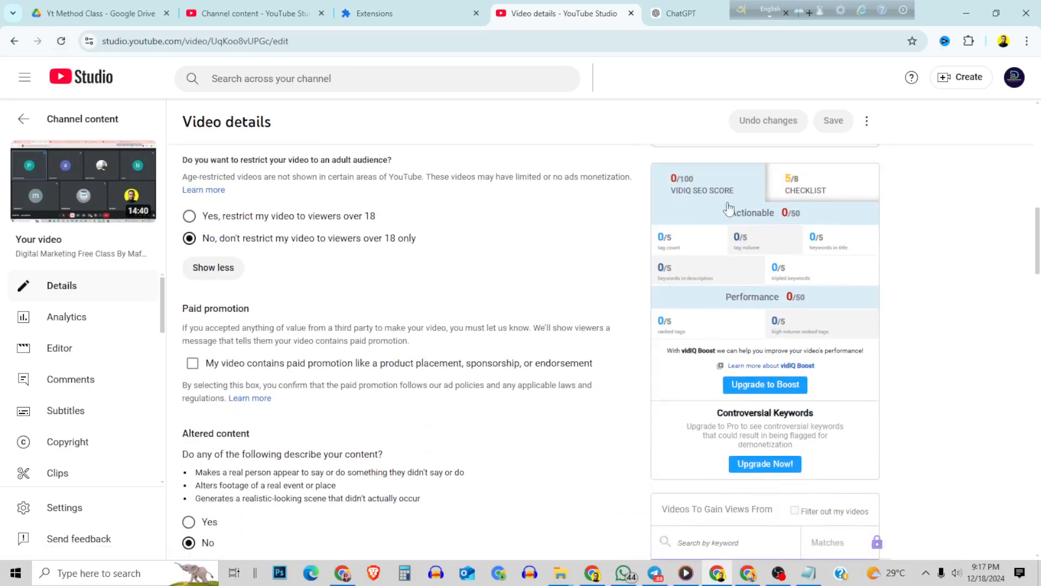
left_click(61, 40)
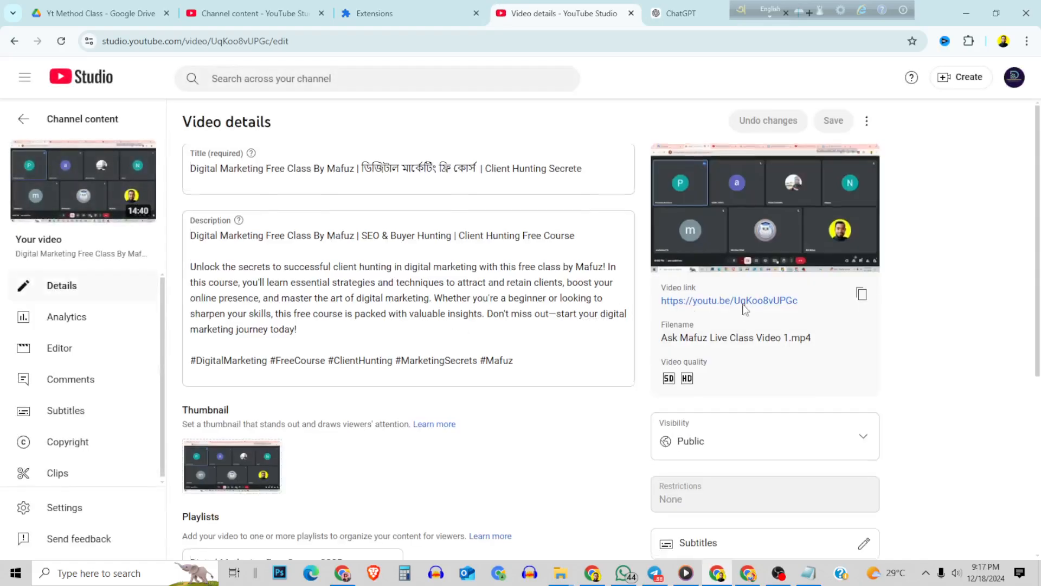
scroll(744, 304, "down", 5)
scroll(591, 277, "up", 5)
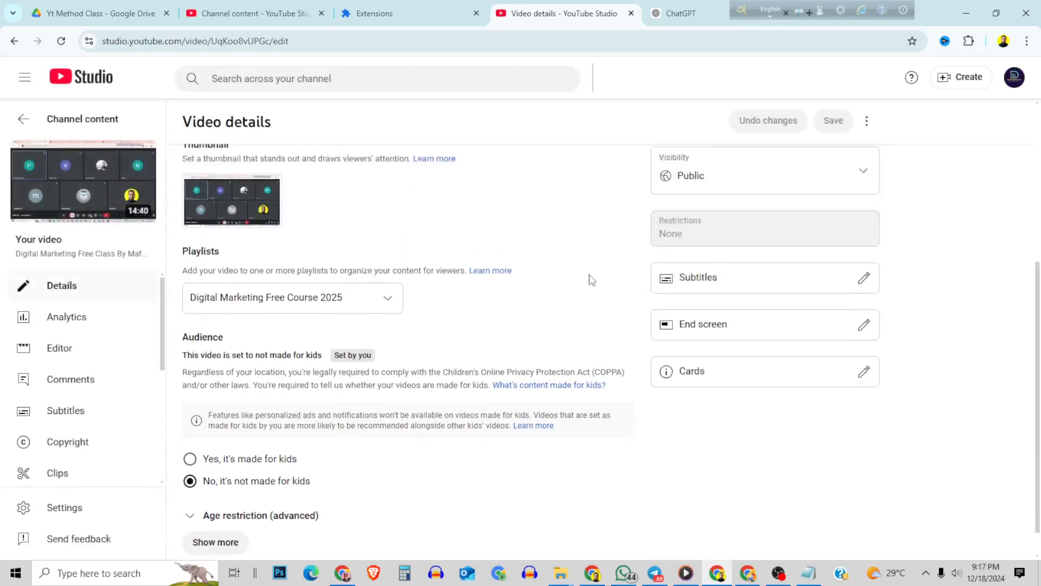
scroll(686, 298, "down", 12)
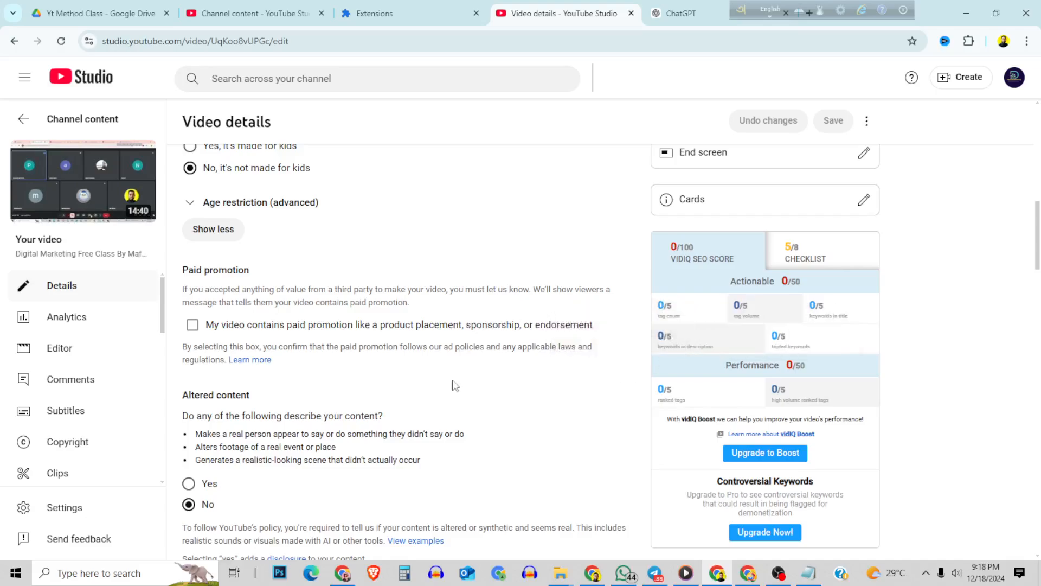
Step: Compare the wording of the video title and the first description line with the keyword items in the vidIQ SEO score
scroll(423, 418, "up", 12)
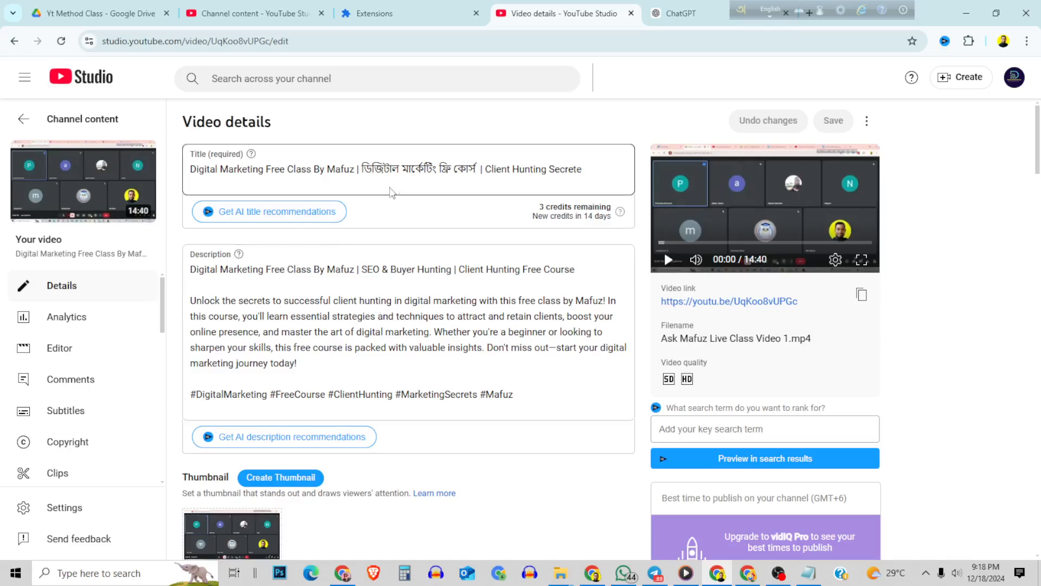
left_click_drag(588, 174, 367, 174)
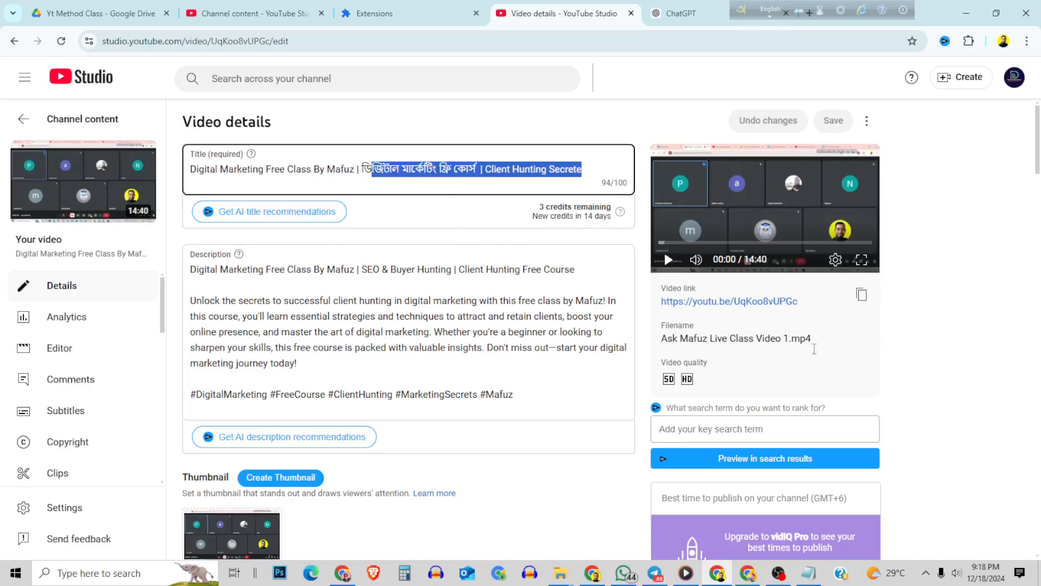
scroll(868, 357, "down", 6)
scroll(867, 357, "down", 8)
scroll(833, 376, "up", 2)
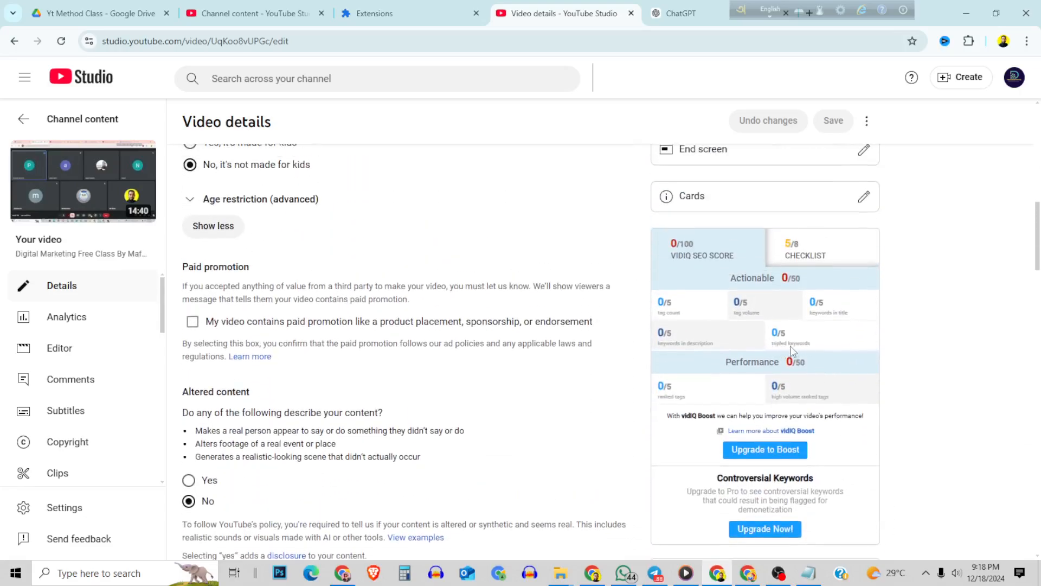
scroll(787, 348, "up", 12)
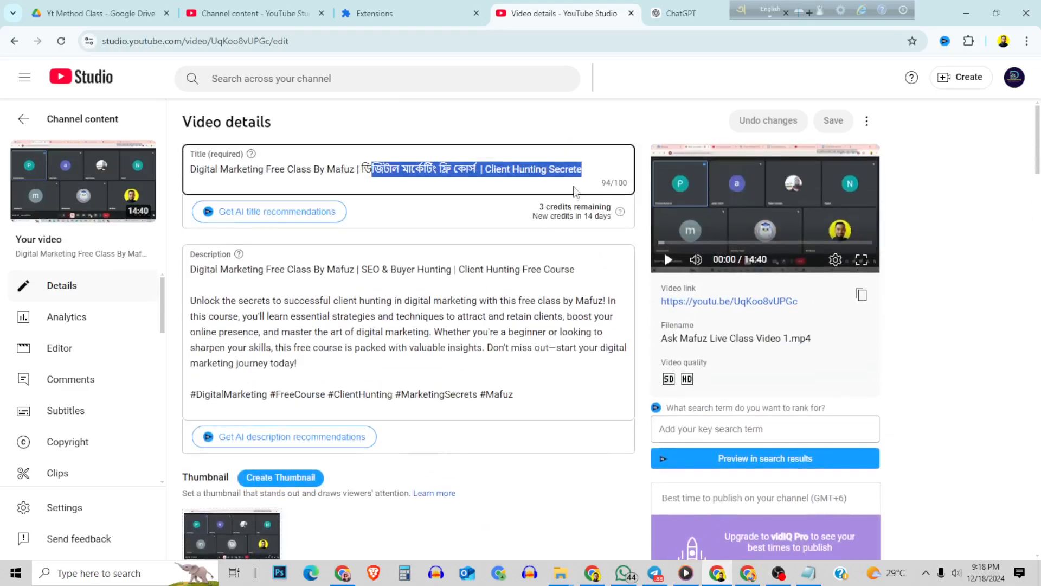
left_click_drag(590, 168, 160, 173)
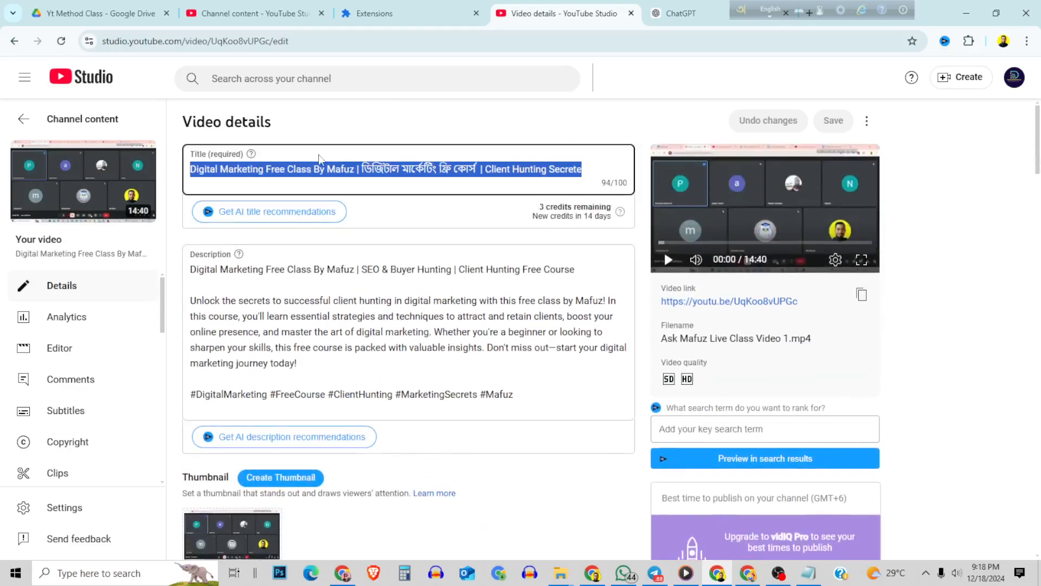
left_click_drag(581, 269, 174, 274)
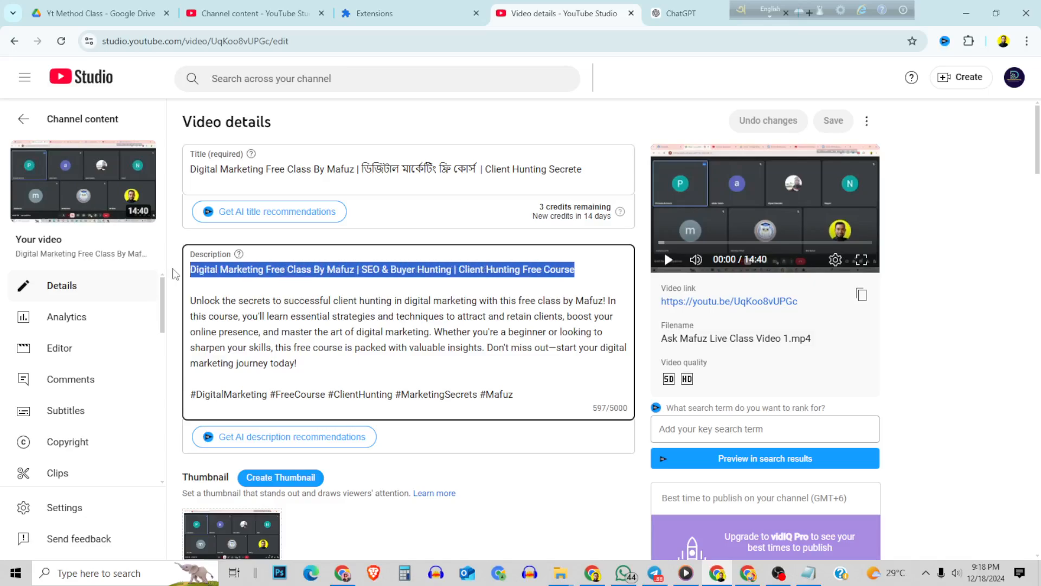
left_click(389, 218)
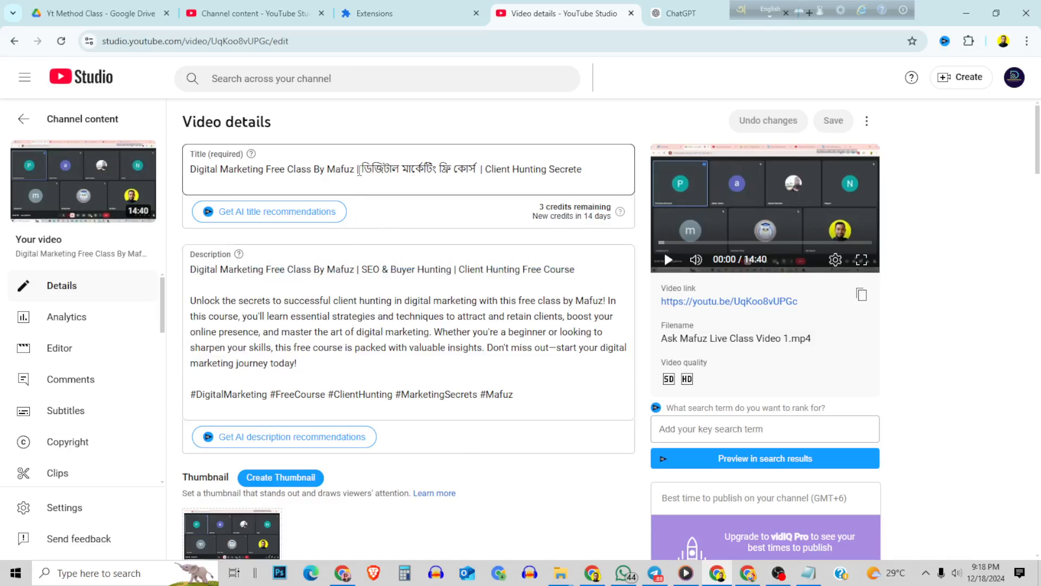
Step: Copy the title's opening phrase, up to the first separator, and add it as a tag for the video
left_click_drag(359, 171, 172, 175)
right_click(253, 168)
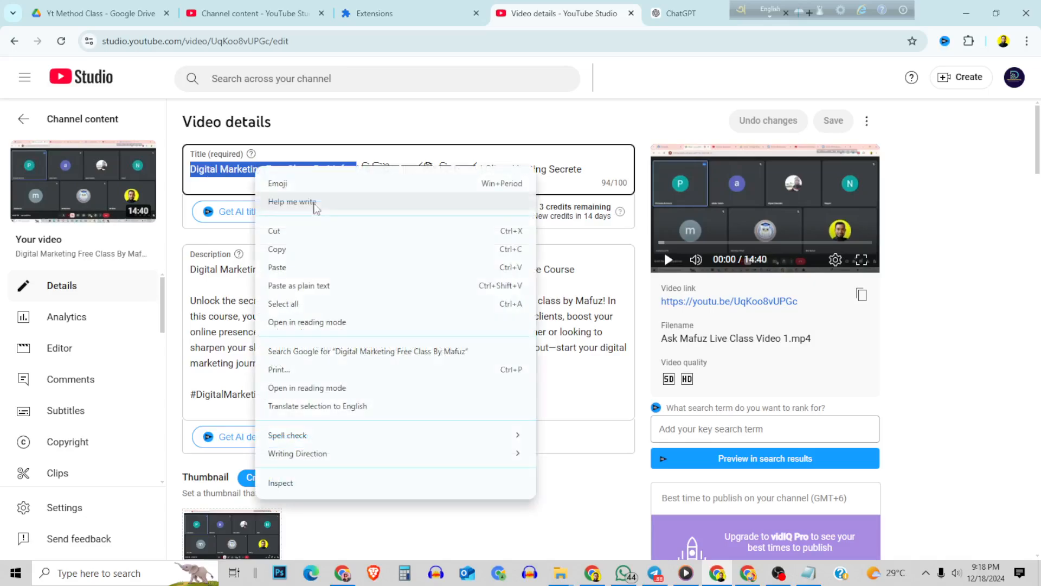
left_click(276, 244)
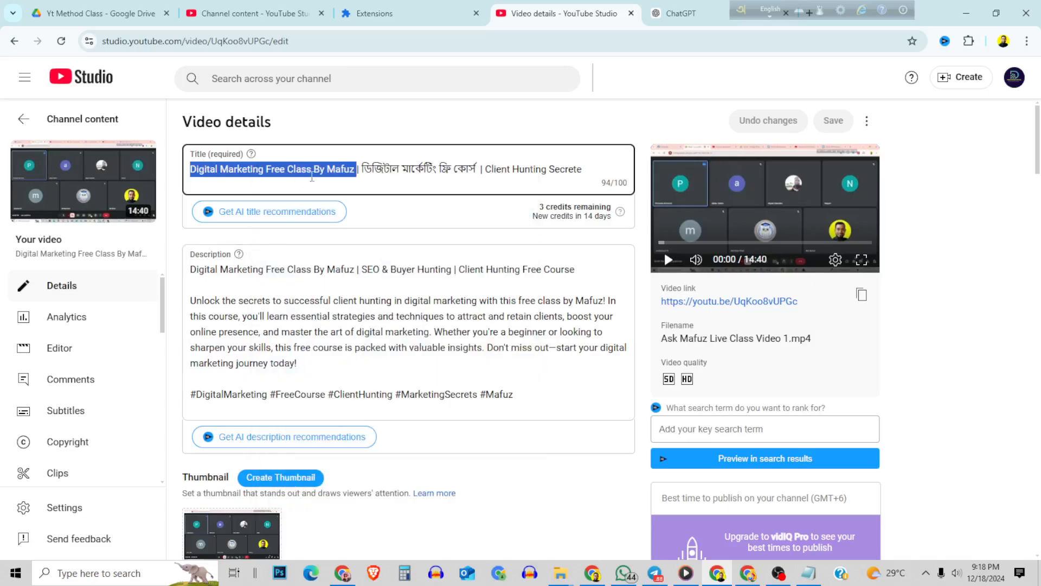
scroll(425, 383, "down", 15)
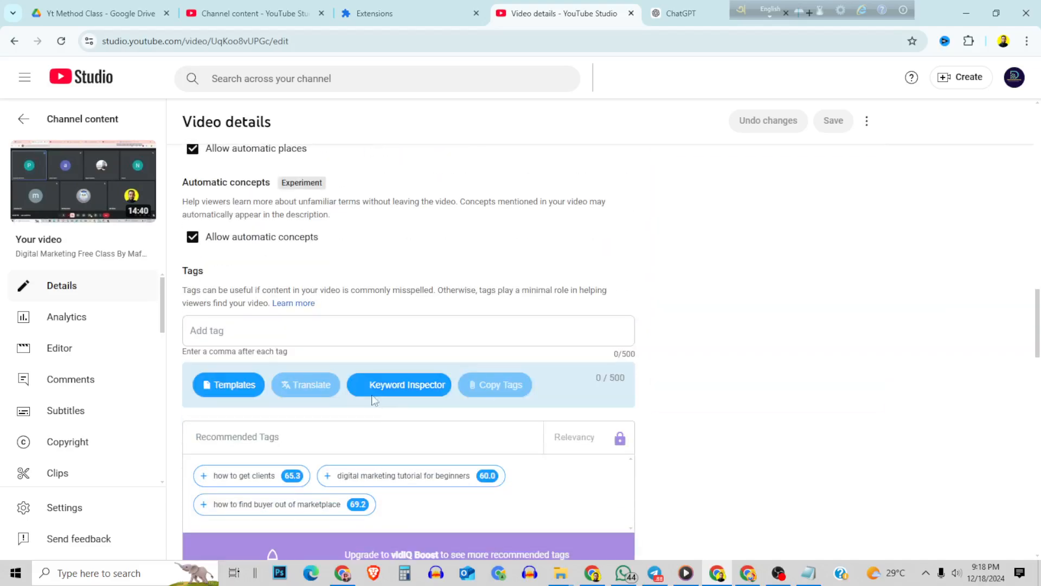
right_click(226, 330)
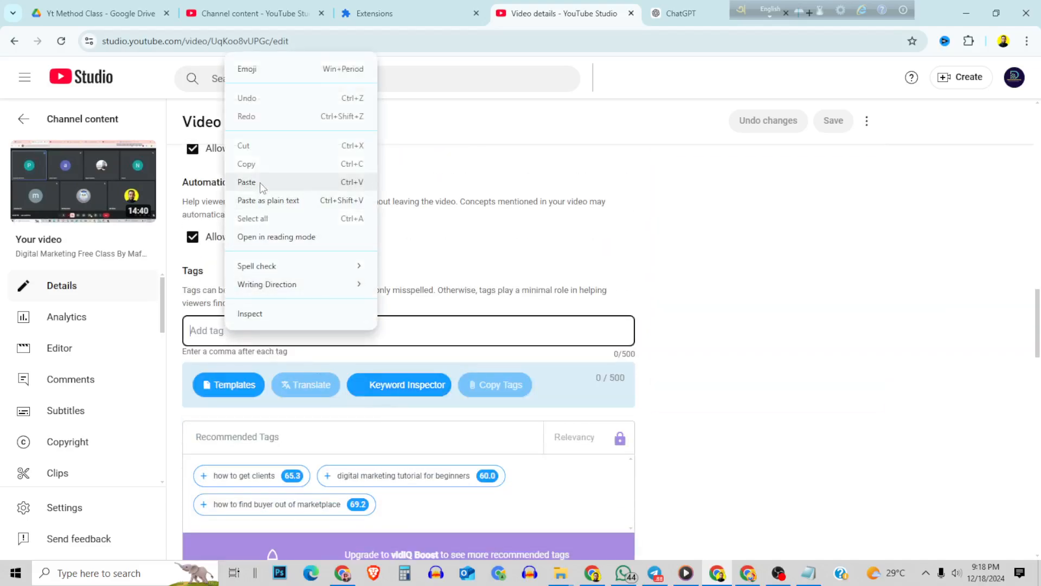
left_click(248, 182)
Step: Copy the Bangla phrase "ডিজিটাল মার্কেটিং ফ্রি কোর্স" from the title and add it as another tag
scroll(481, 351, "up", 15)
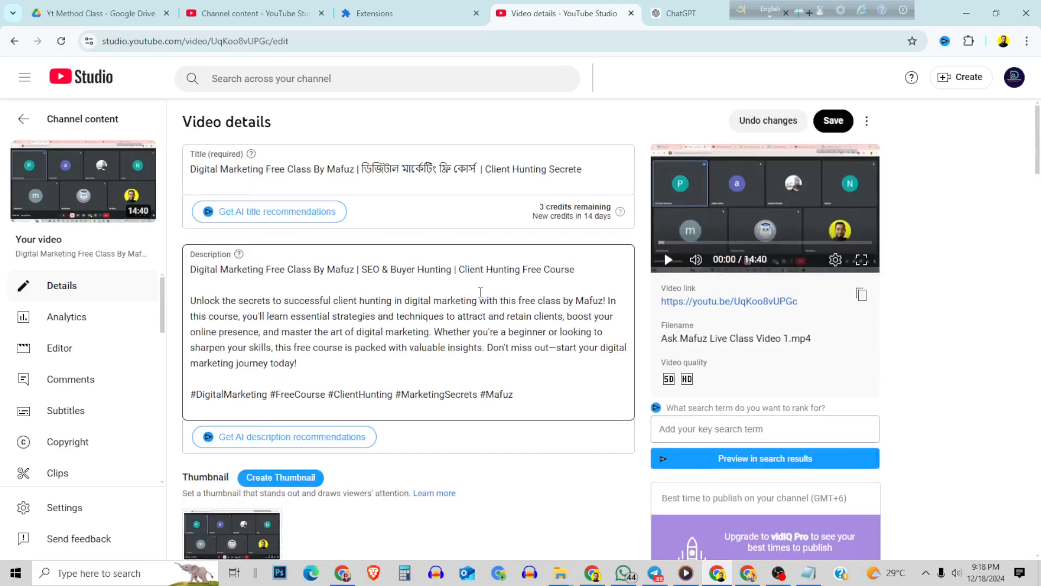
left_click_drag(363, 166, 479, 161)
left_click(423, 169)
right_click(464, 163)
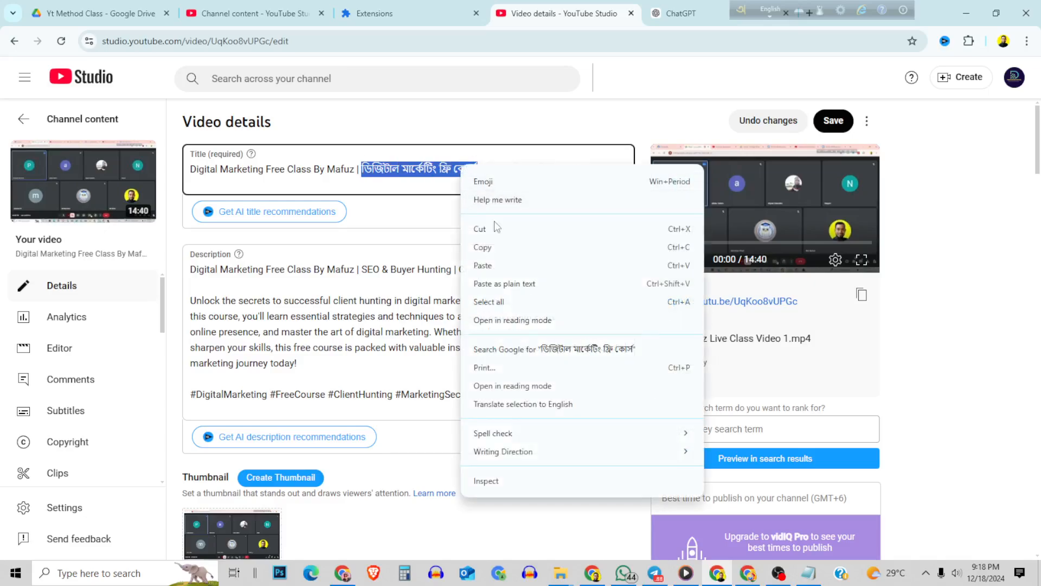
left_click(494, 246)
scroll(458, 330, "down", 3)
scroll(458, 330, "down", 15)
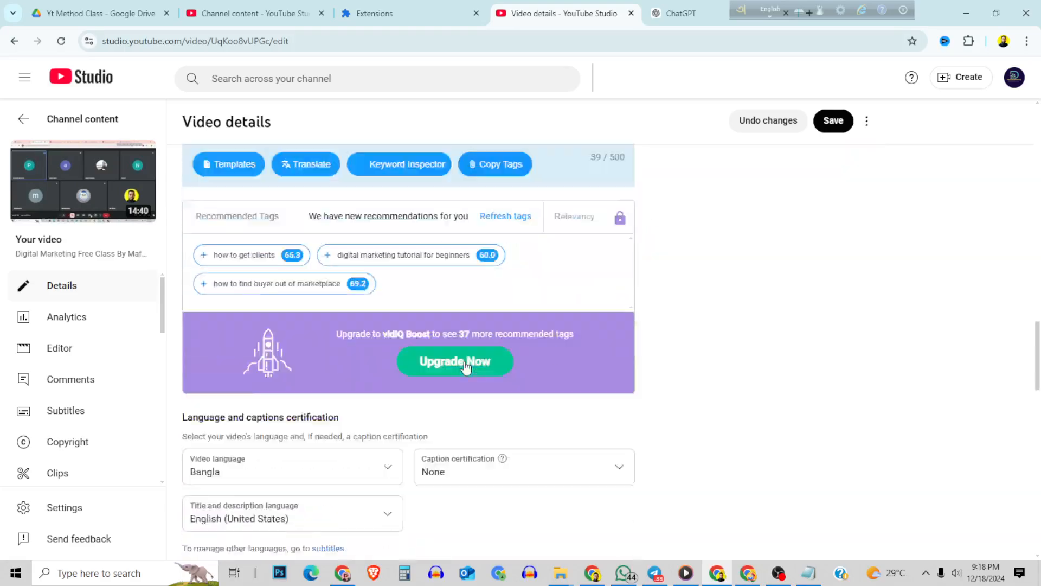
scroll(460, 345, "up", 5)
left_click(451, 394)
right_click(450, 395)
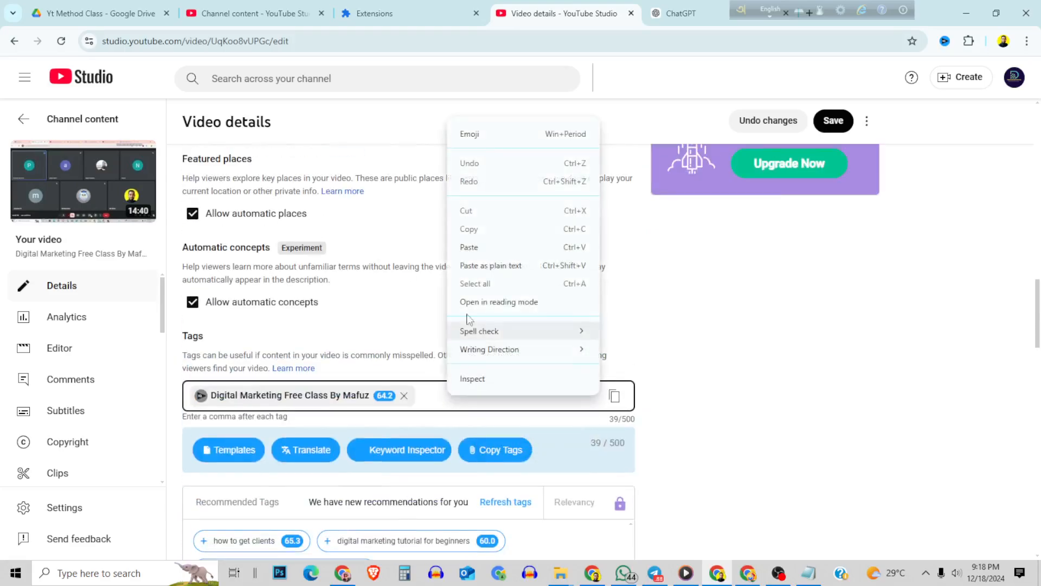
left_click(477, 245)
Step: Copy "Client Hunting Secrete" from the title, add it as a tag, and save the video's changes
scroll(519, 408, "up", 15)
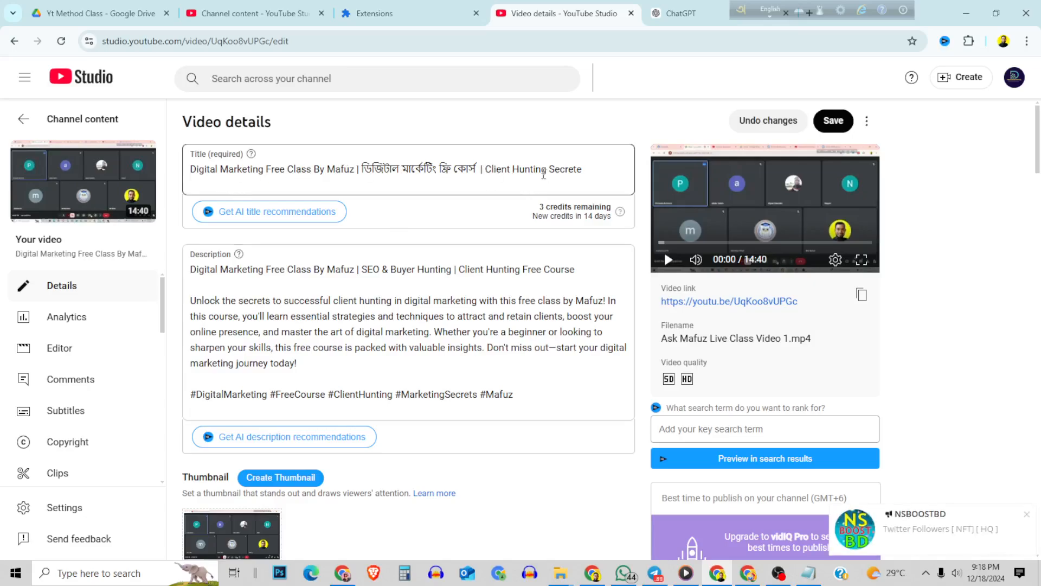
left_click_drag(485, 168, 597, 169)
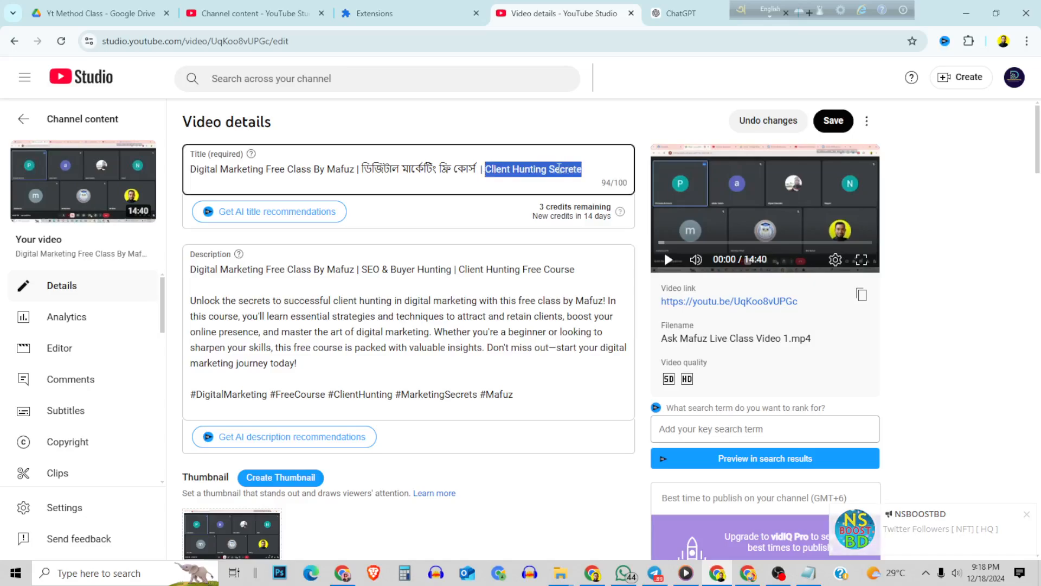
right_click(564, 174)
left_click(578, 250)
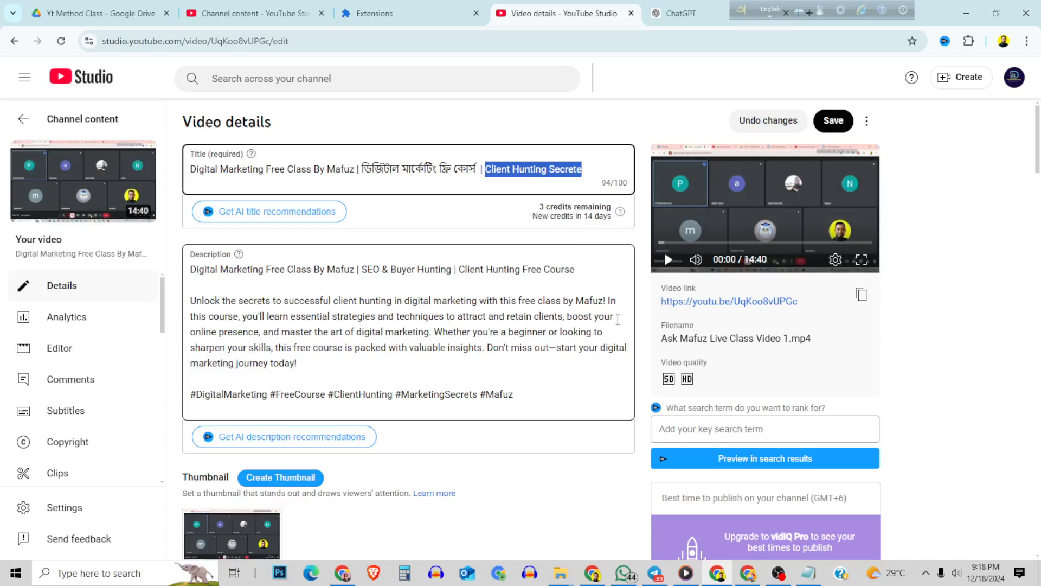
scroll(579, 255, "down", 20)
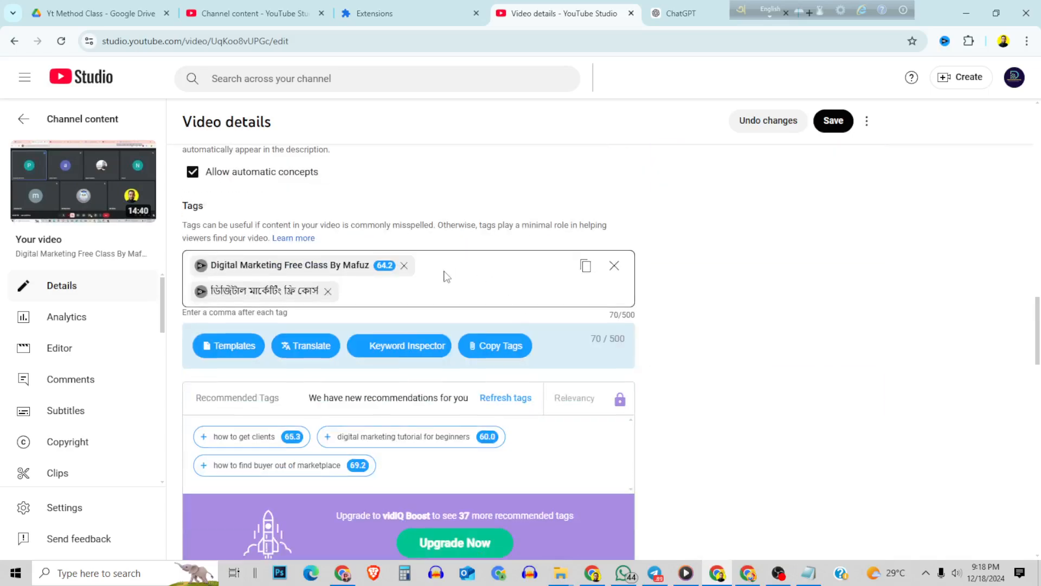
left_click(369, 290)
right_click(369, 289)
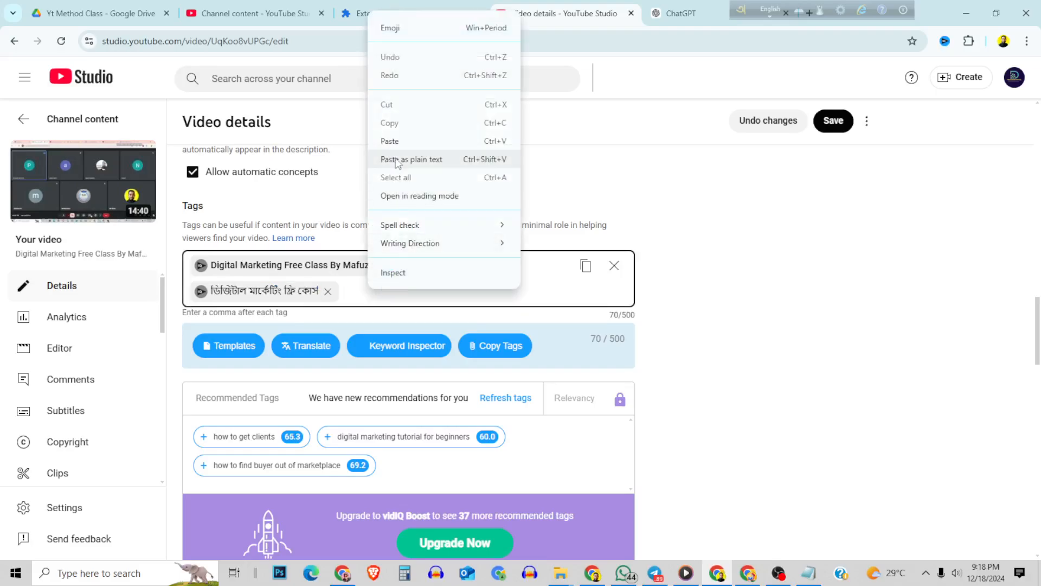
left_click(396, 138)
left_click(840, 130)
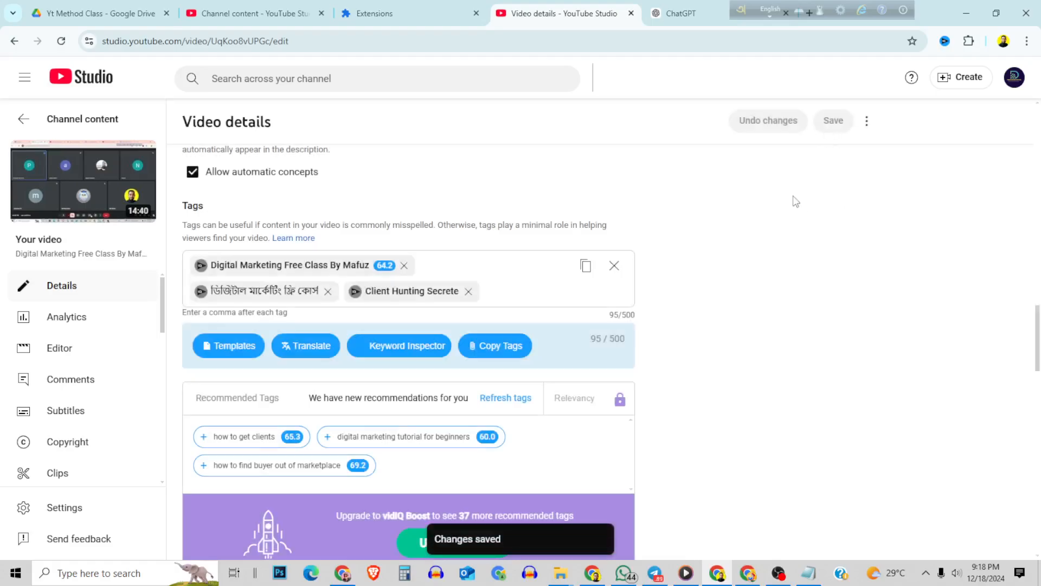
Step: Reload the video details page and examine the vidIQ SEO score breakdown with the saved tags
left_click(61, 41)
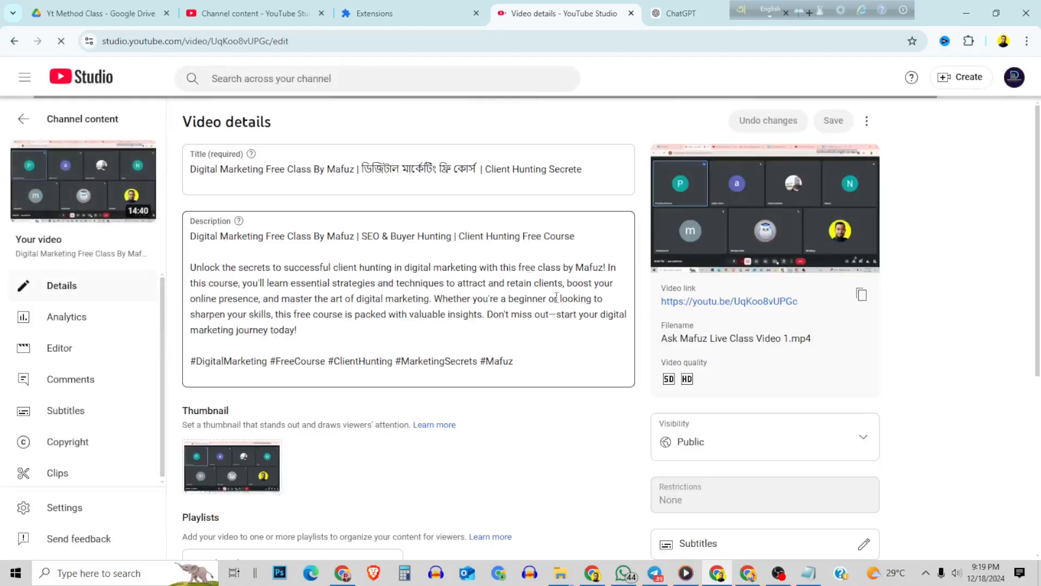
scroll(874, 397, "down", 4)
scroll(877, 399, "down", 1)
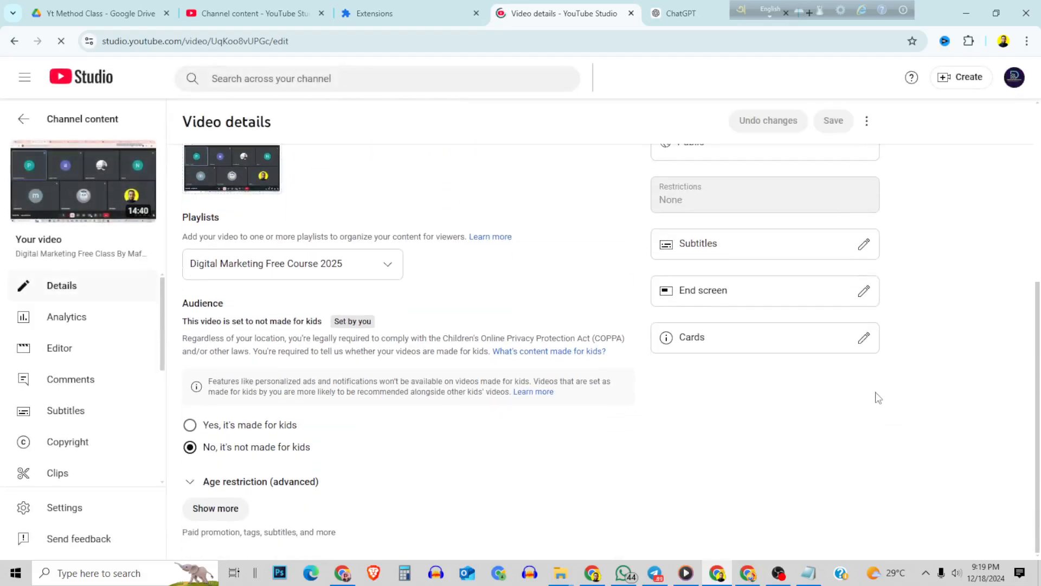
scroll(871, 385, "up", 6)
scroll(872, 384, "down", 11)
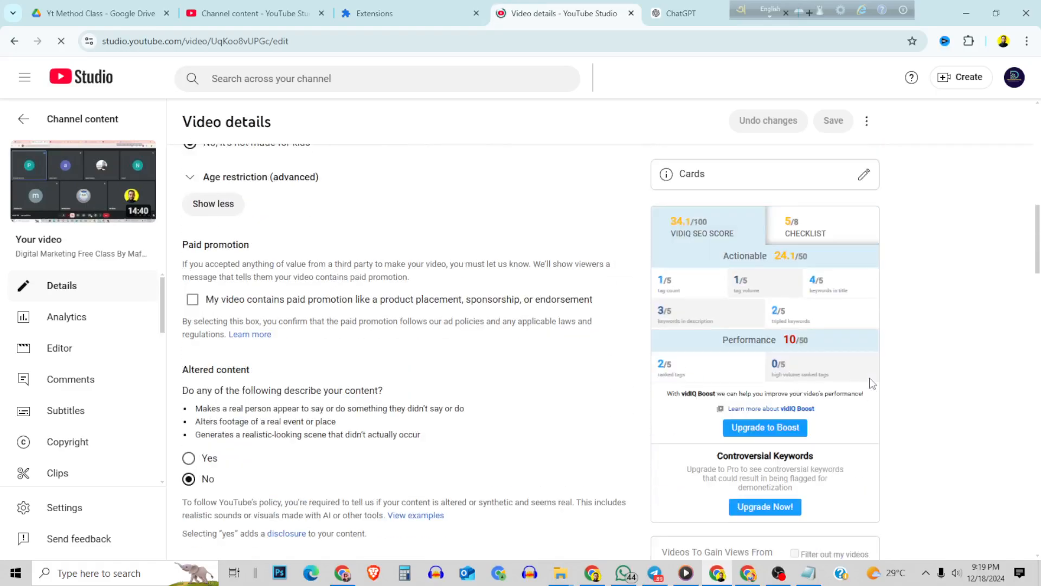
scroll(871, 383, "up", 1)
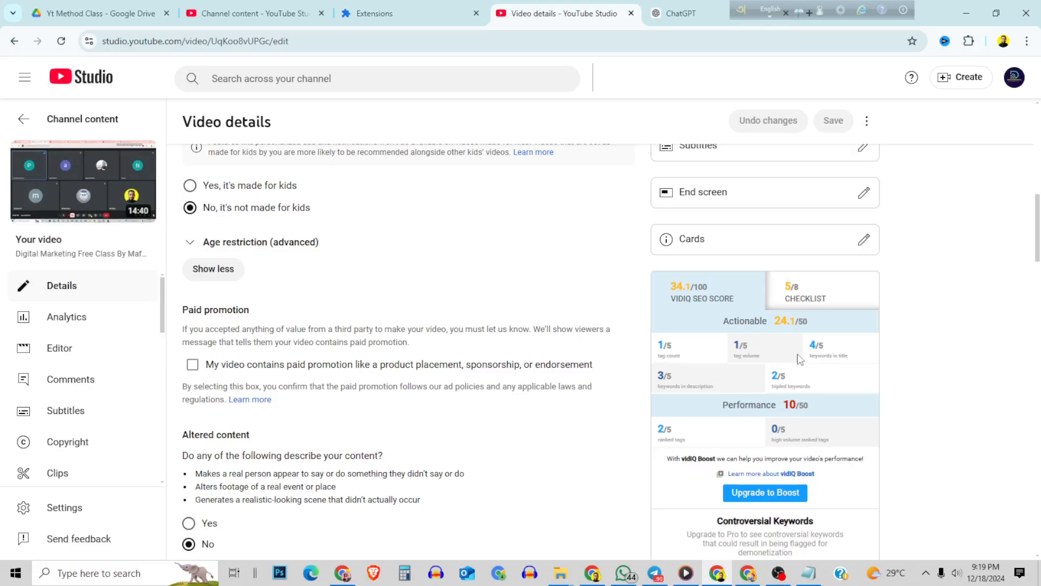
mouse_move(667, 360)
Step: Open the Keyword Inspector for the first tag and examine the related keywords' search volume, competition and overall score
scroll(421, 413, "up", 10)
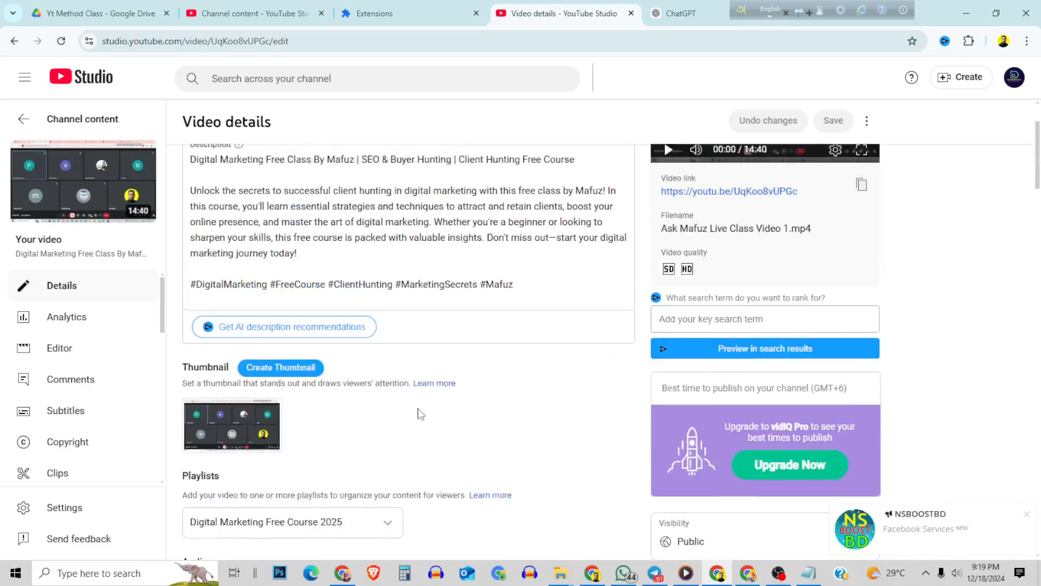
scroll(448, 426, "down", 20)
left_click_drag(366, 311, 391, 344)
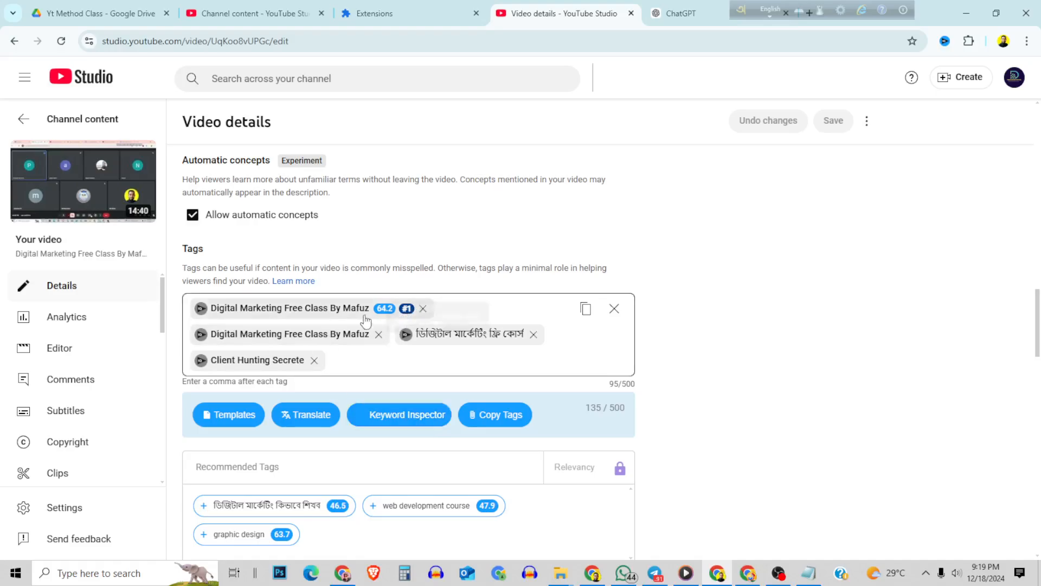
left_click(202, 309)
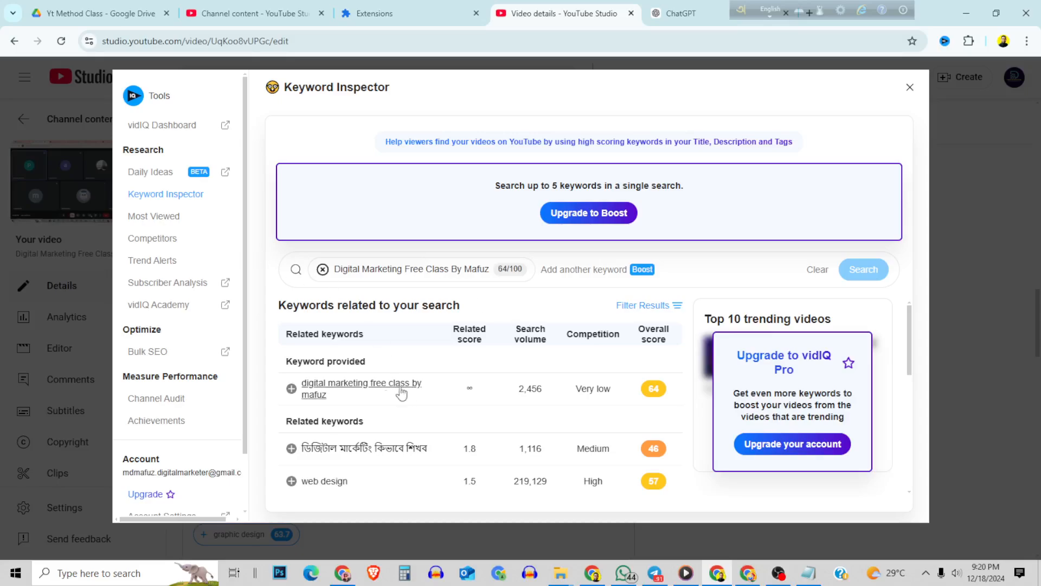
scroll(298, 401, "down", 5)
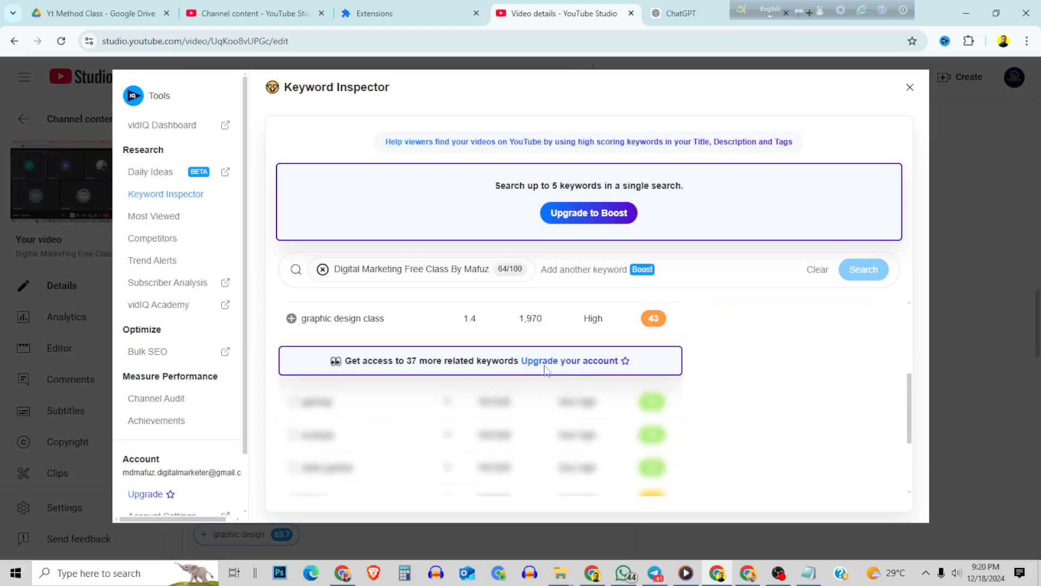
scroll(433, 430, "up", 3)
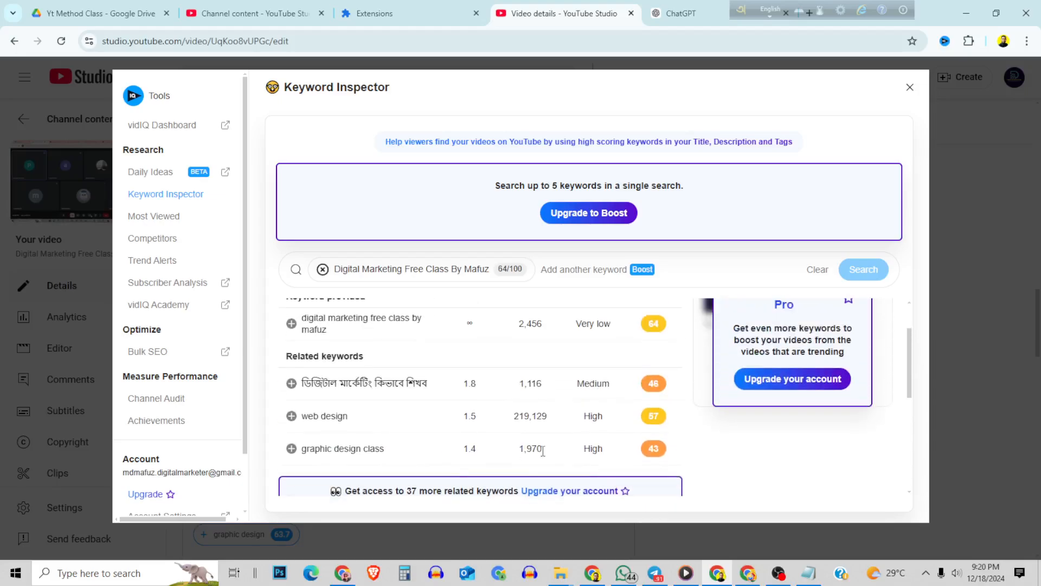
scroll(537, 461, "down", 3)
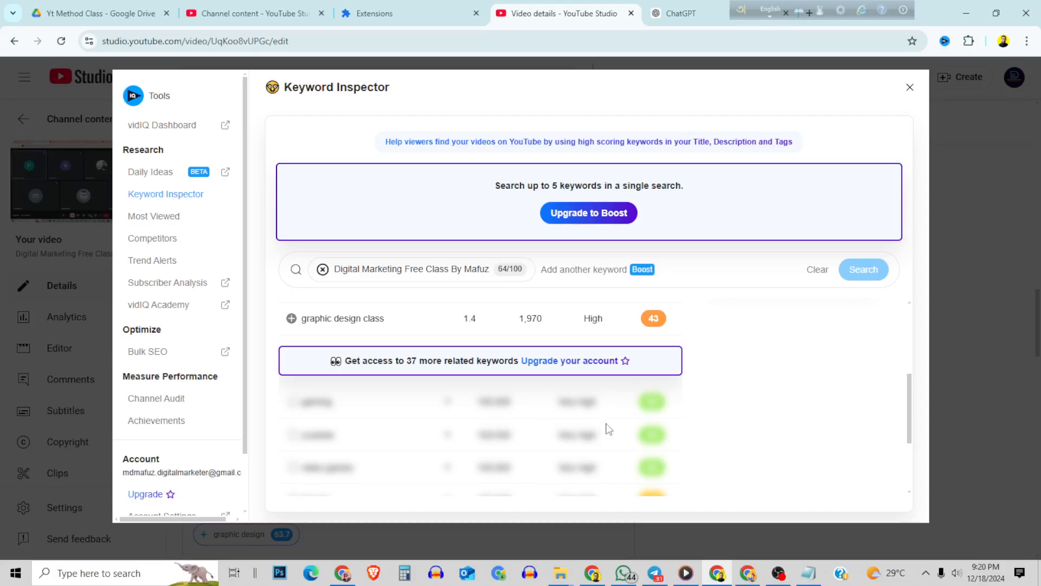
scroll(477, 444, "up", 3)
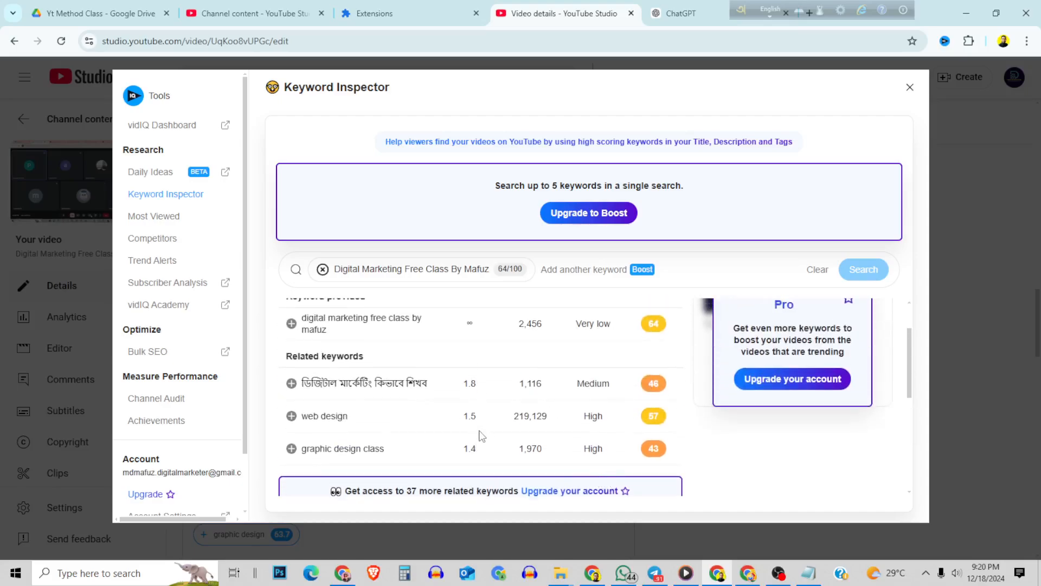
scroll(480, 433, "up", 2)
scroll(460, 432, "down", 2)
mouse_move(584, 399)
Step: Add the related keyword "ডিজিটাল মার্কেটিং কিভাবে শিখব" as a tag and close the Keyword Inspector
scroll(598, 395, "up", 1)
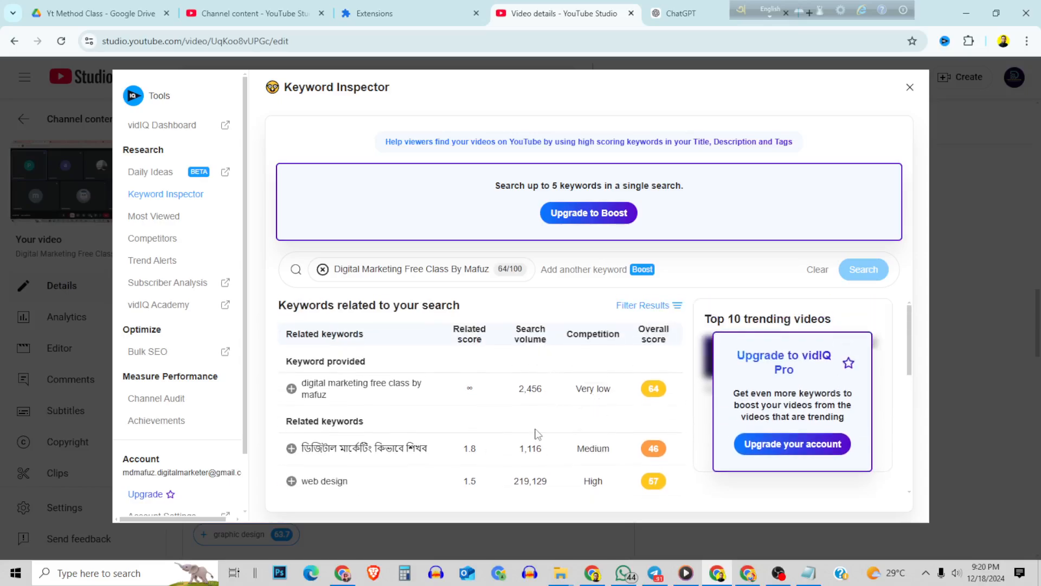
scroll(536, 434, "down", 1)
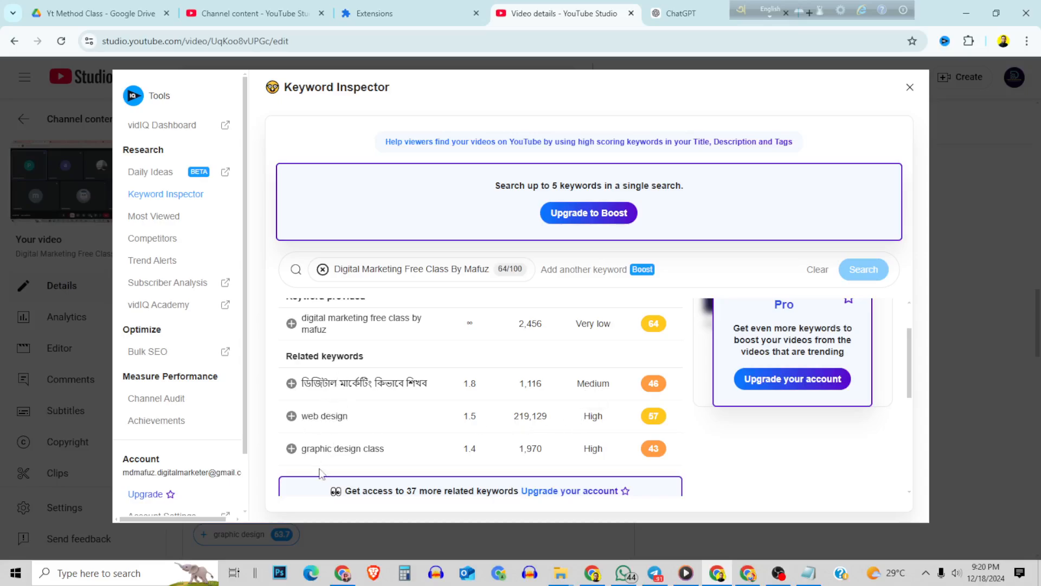
scroll(404, 451, "down", 1)
scroll(481, 421, "up", 1)
left_click(291, 384)
left_click(929, 73)
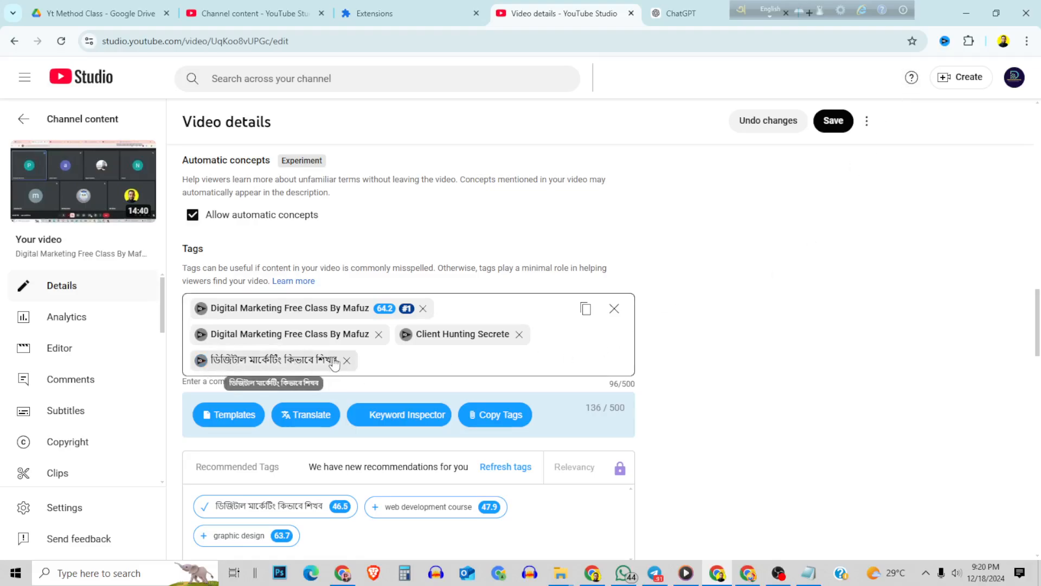
Step: Open the Keyword Inspector for the newest Bengali tag and search it for "digital marketing kivabe sikhbo" instead
left_click(201, 360)
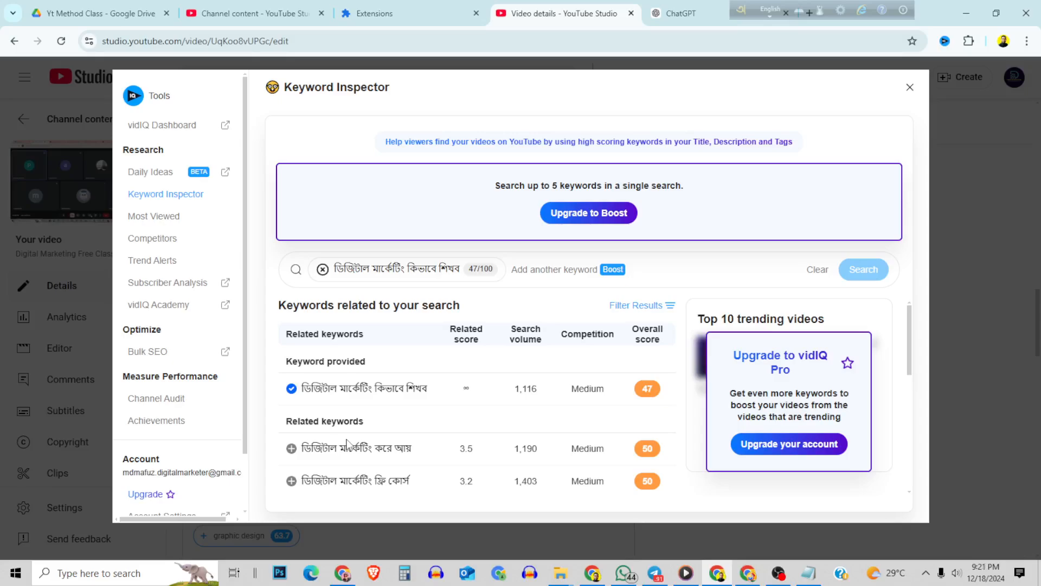
left_click(421, 269)
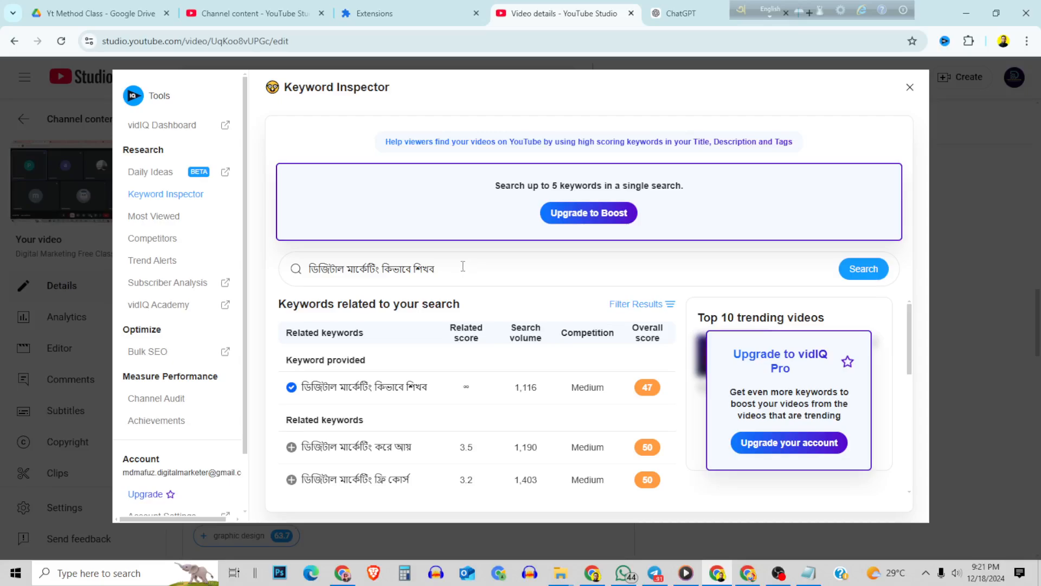
left_click_drag(462, 266, 292, 284)
key("BackSpace")
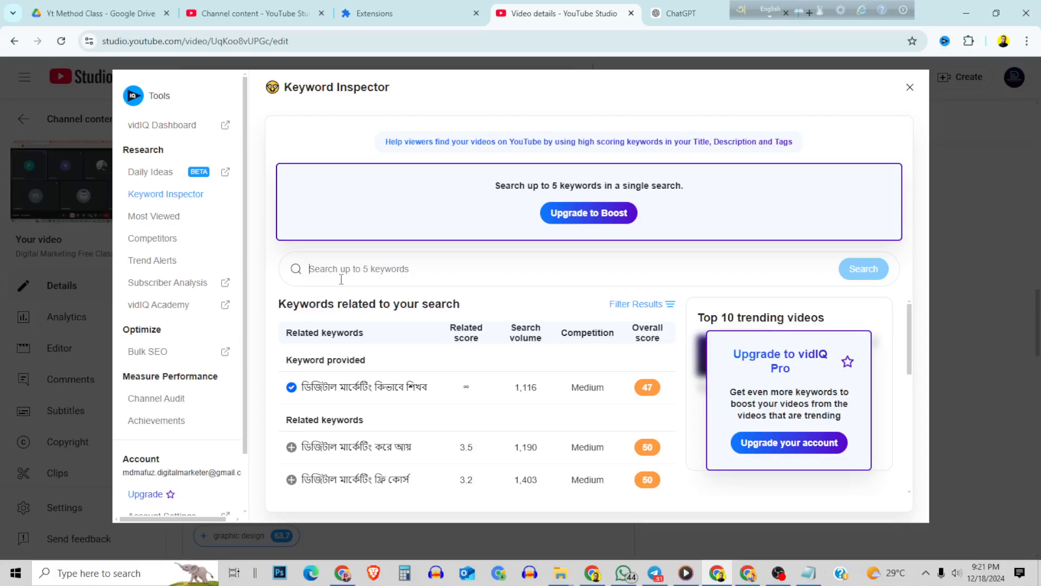
type("digital marketing kivabe sikhbo")
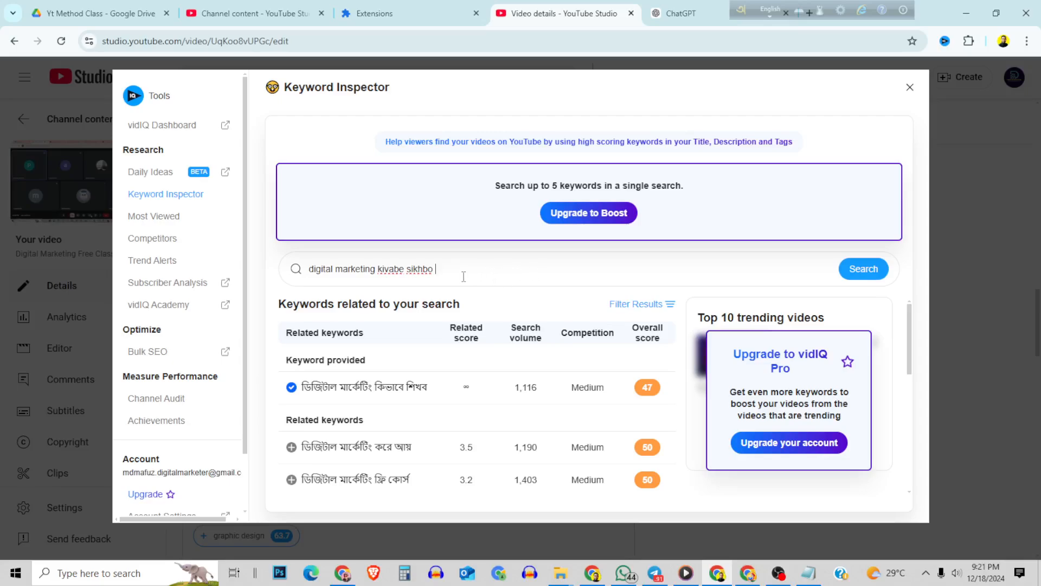
left_click(864, 268)
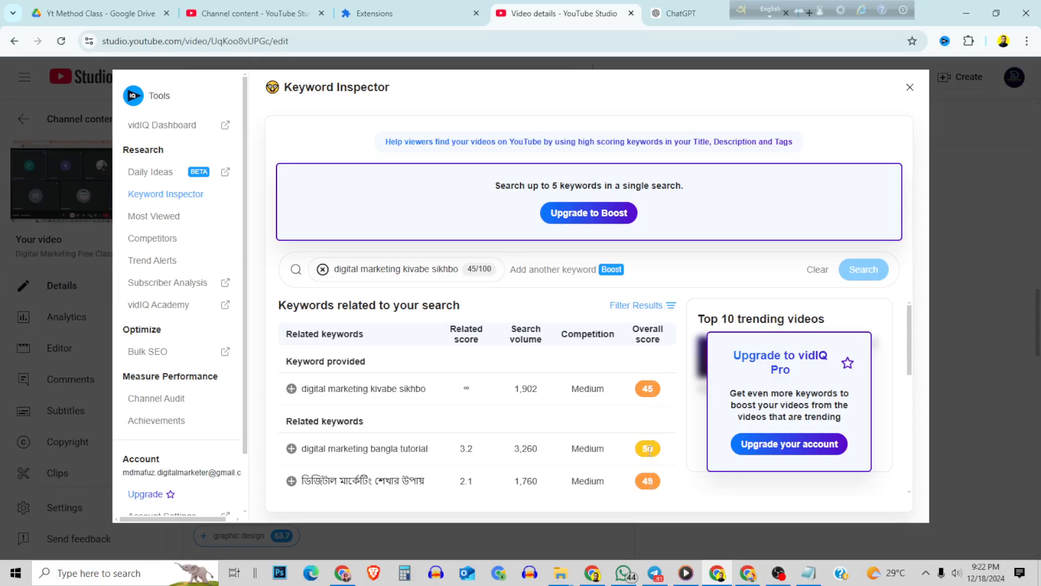
Step: Add "digital marketing kivabe sikhbo" as a tag, save the video's changes, and check the new tag in the Keyword Inspector
left_click_drag(517, 450, 540, 450)
left_click(291, 388)
left_click(910, 88)
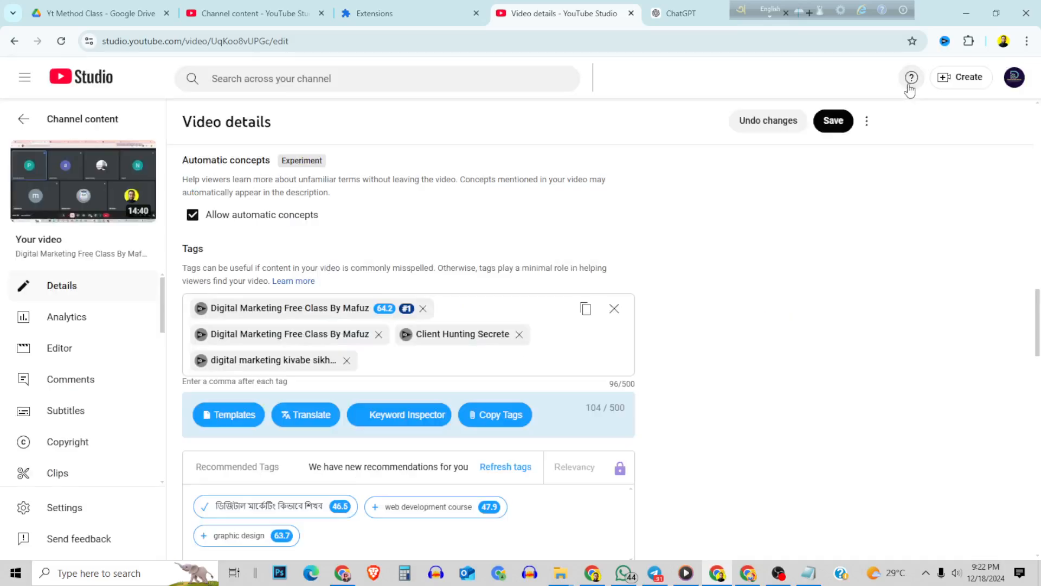
left_click(834, 122)
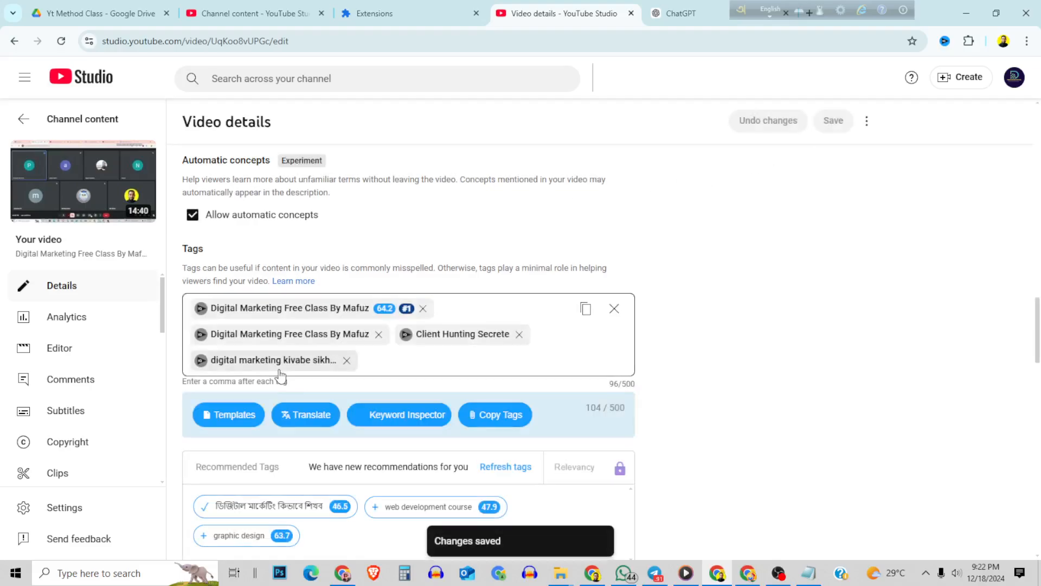
left_click(201, 360)
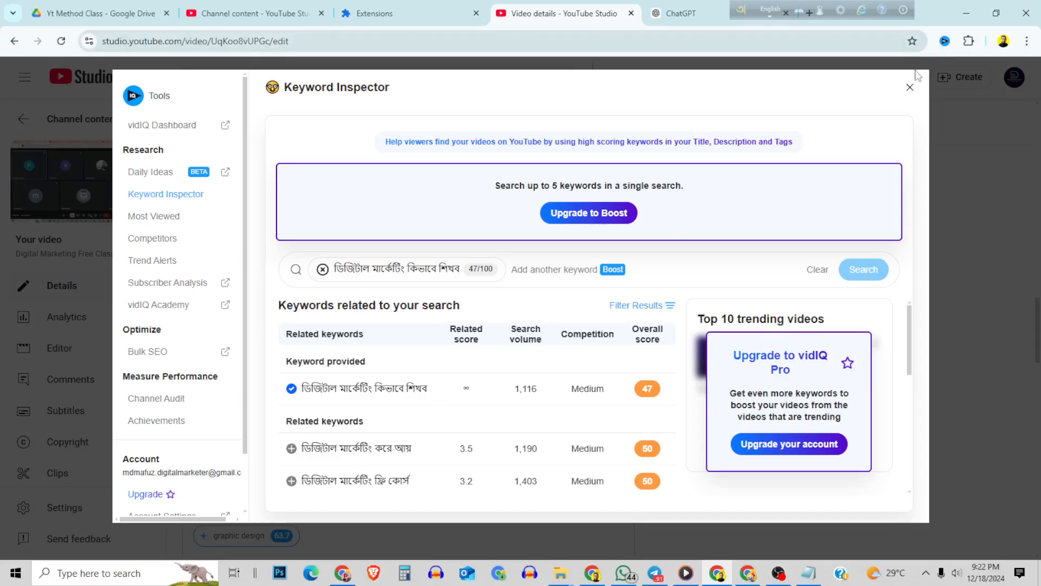
left_click(909, 87)
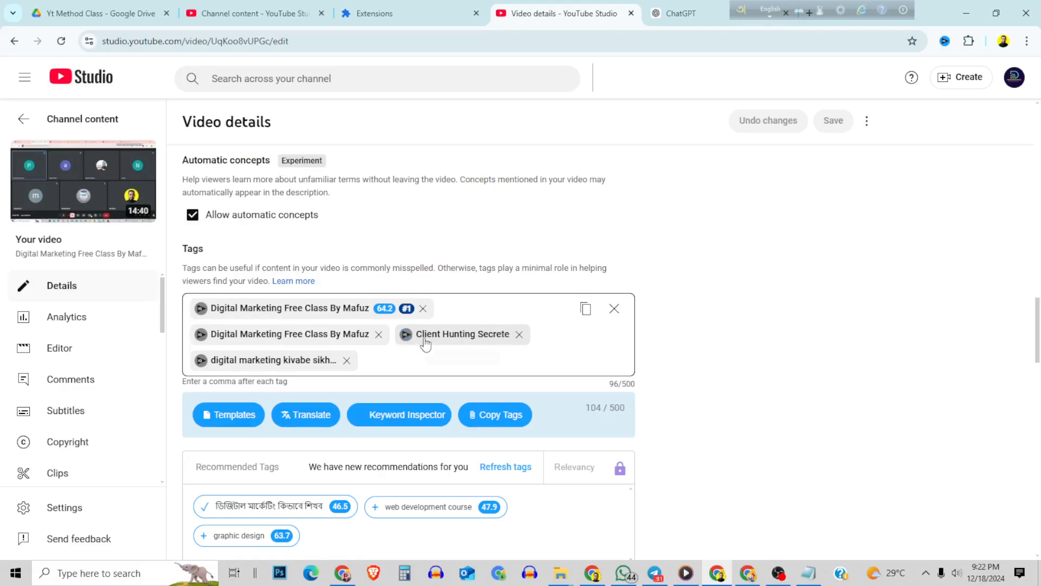
Step: Add "client hunting course" as a tag from the related keywords of "Client Hunting Secrete" and save the video's changes
left_click(406, 335)
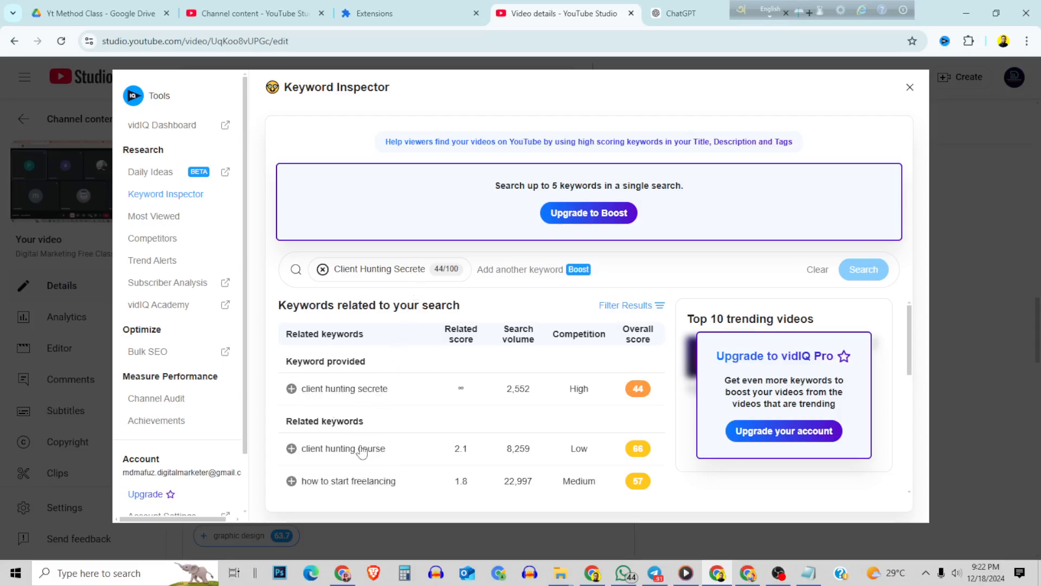
mouse_move(577, 458)
left_click(292, 450)
left_click(909, 87)
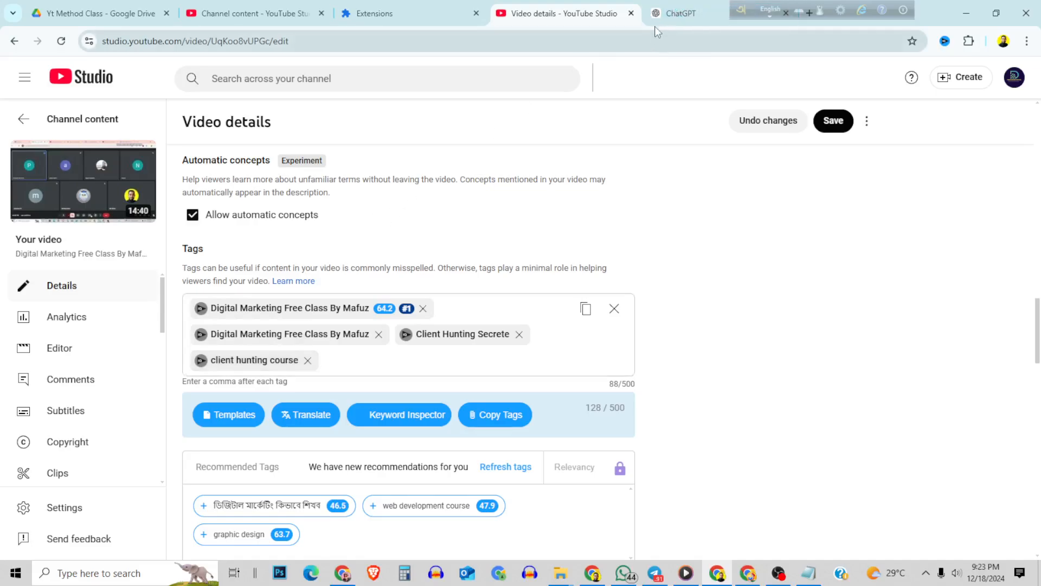
left_click_drag(739, 8, 764, 63)
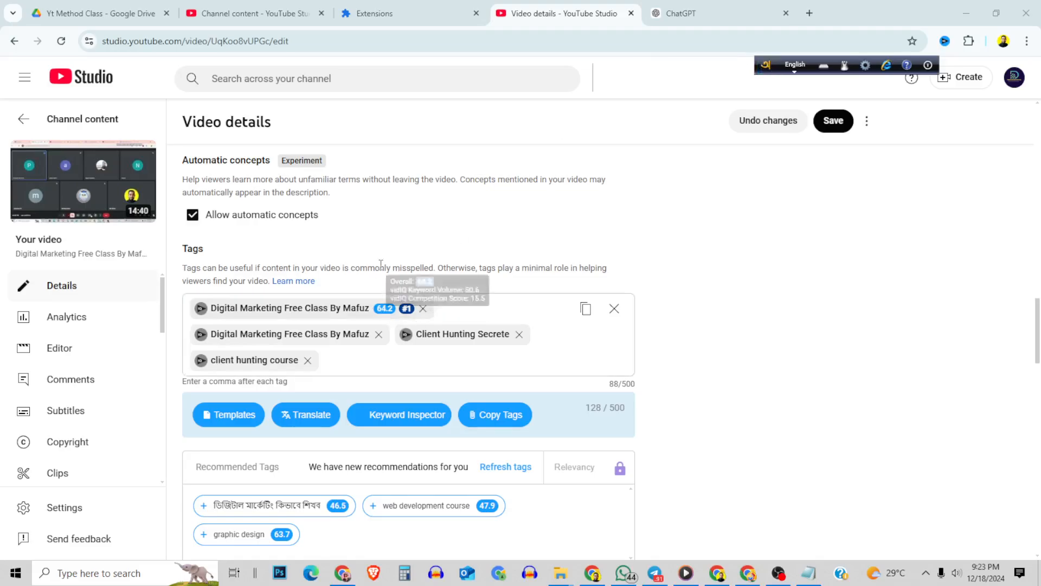
left_click(832, 121)
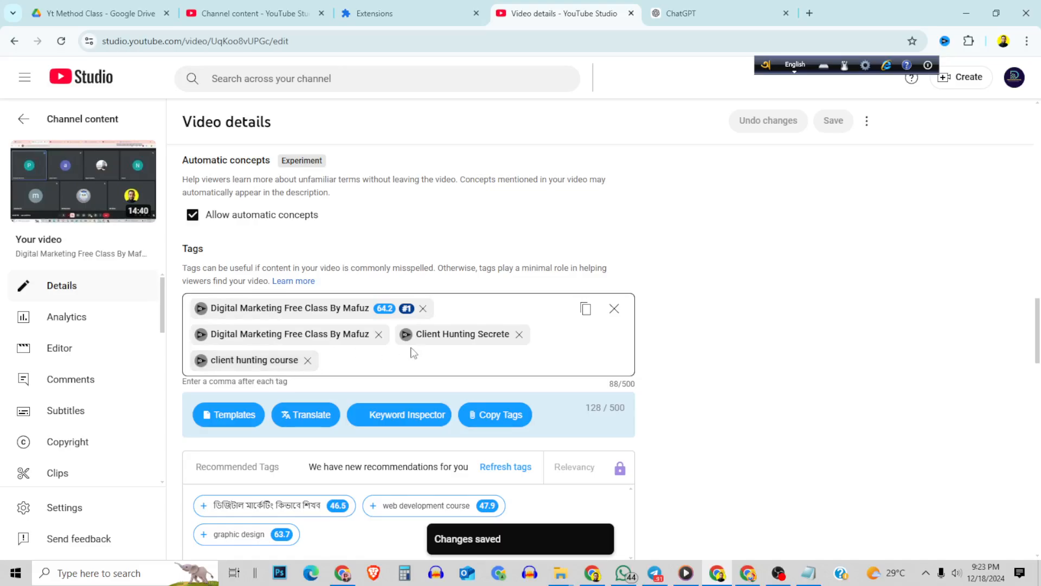
Step: Try to add "how to get clients from usa" and "best clients for smma" as tags from the related keywords of "client hunting course"
left_click(200, 359)
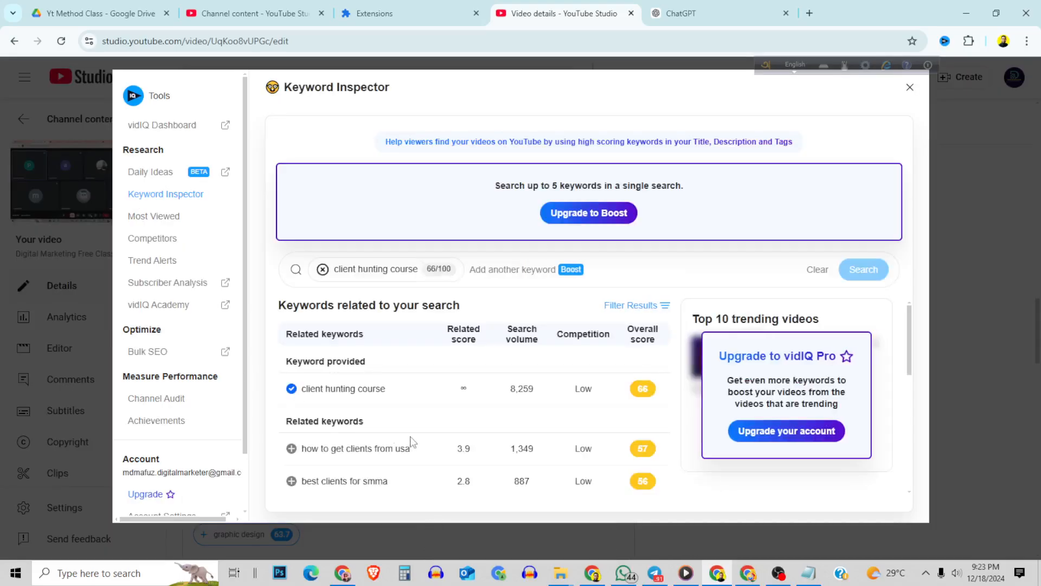
left_click(910, 87)
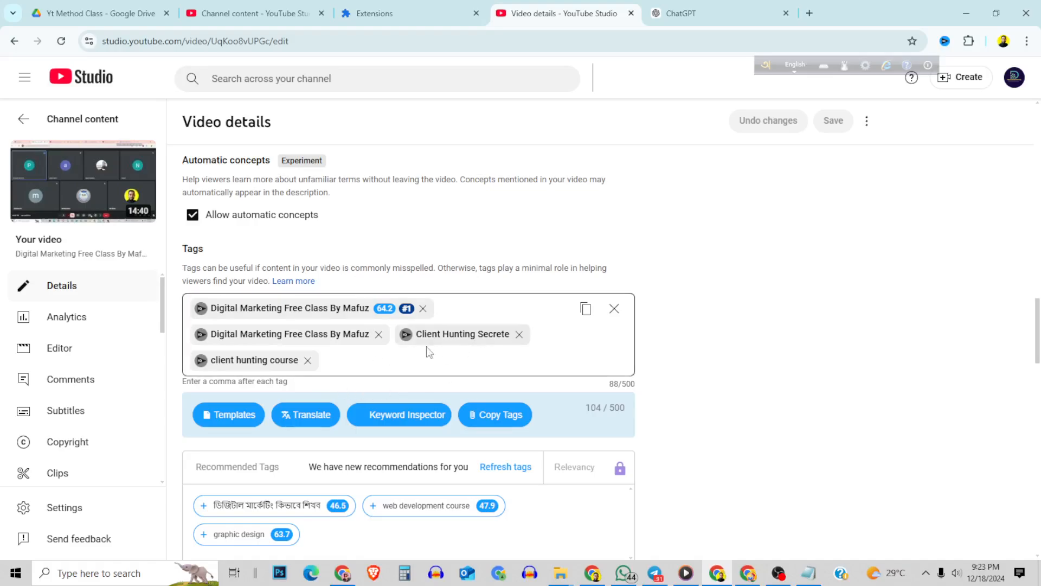
left_click(201, 361)
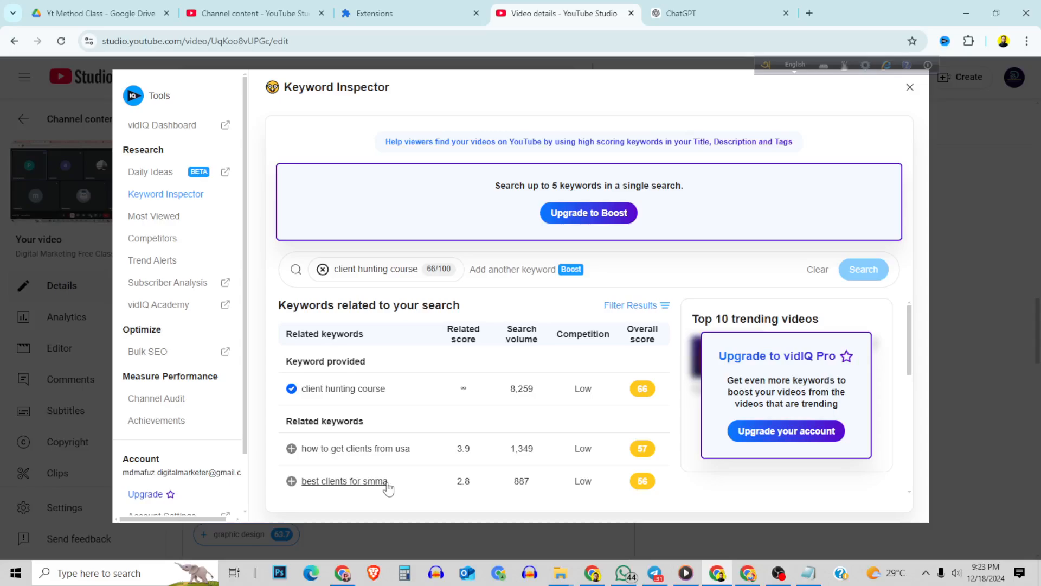
left_click(291, 481)
left_click(291, 449)
left_click(909, 87)
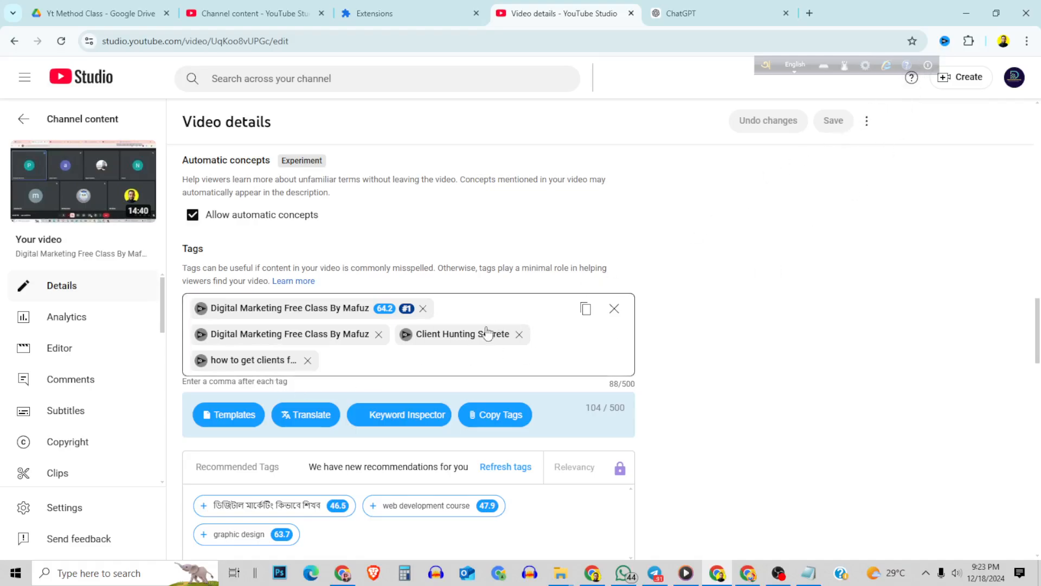
left_click(211, 360)
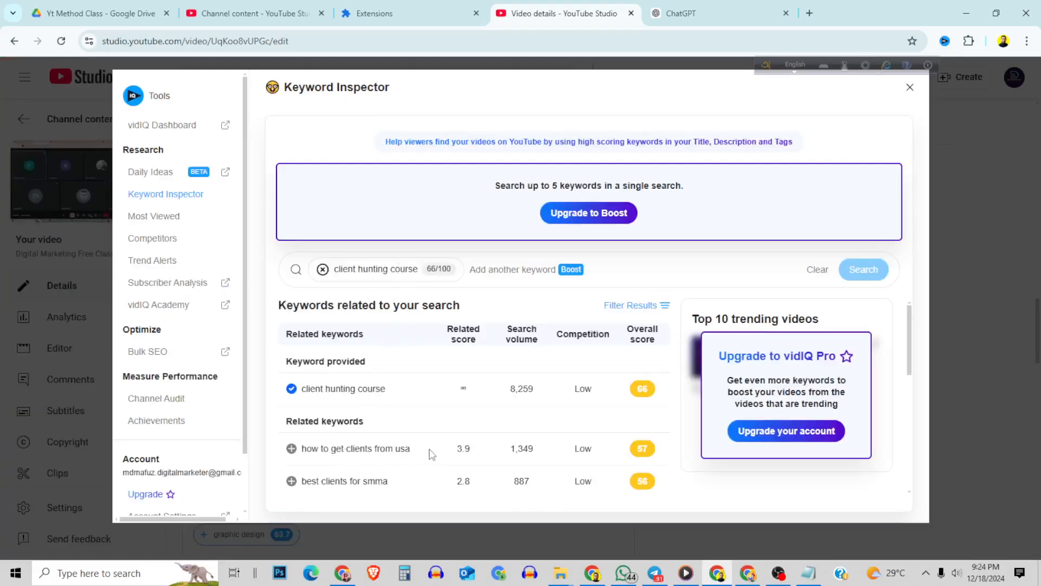
left_click(293, 481)
left_click(910, 88)
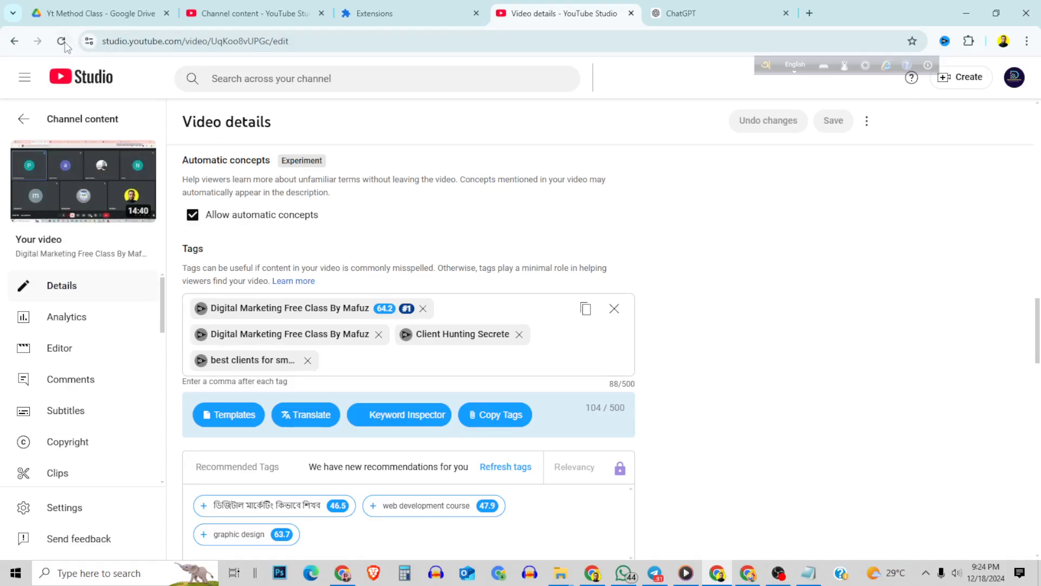
Step: Reload the video details page, show all settings, and examine the vidIQ SEO score breakdown
left_click(64, 43)
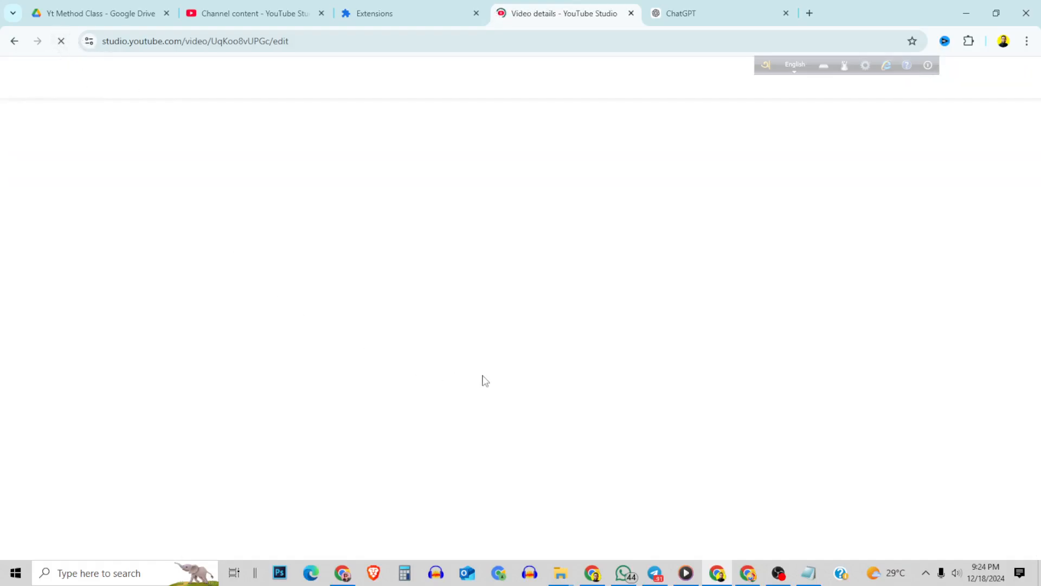
scroll(442, 394, "down", 5)
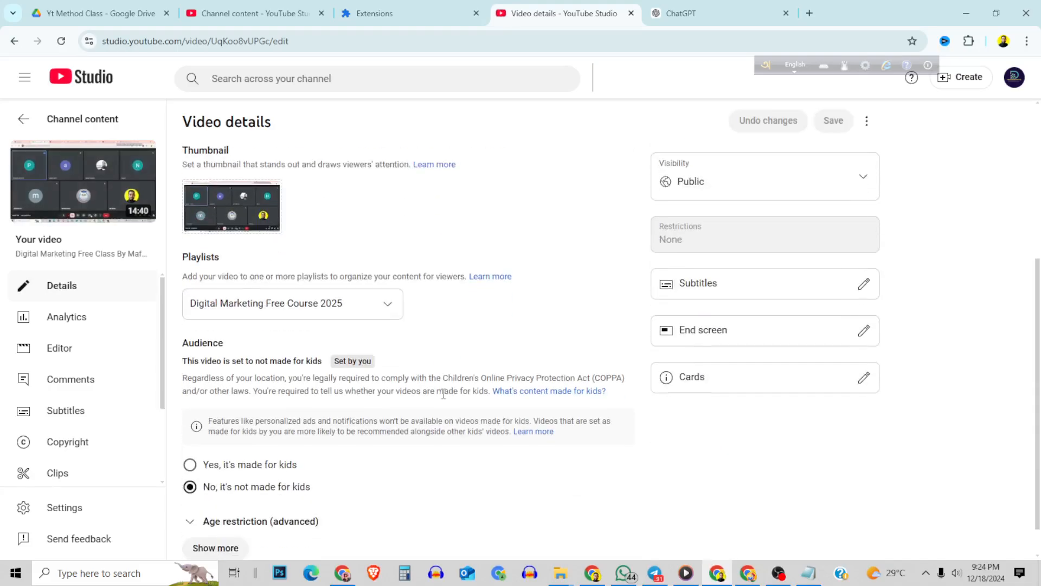
scroll(443, 394, "down", 1)
left_click(238, 506)
scroll(726, 408, "down", 5)
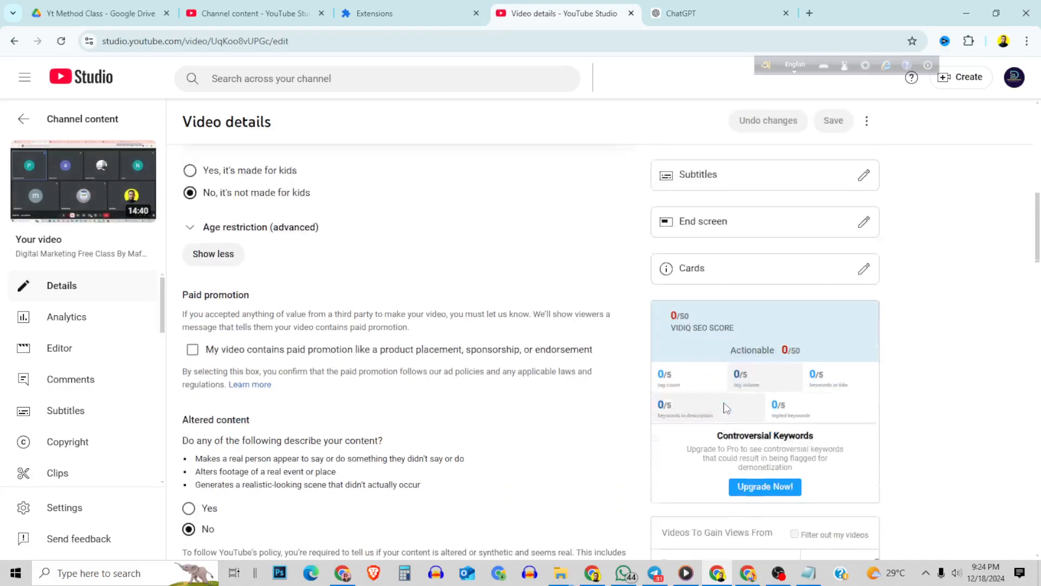
scroll(726, 408, "down", 1)
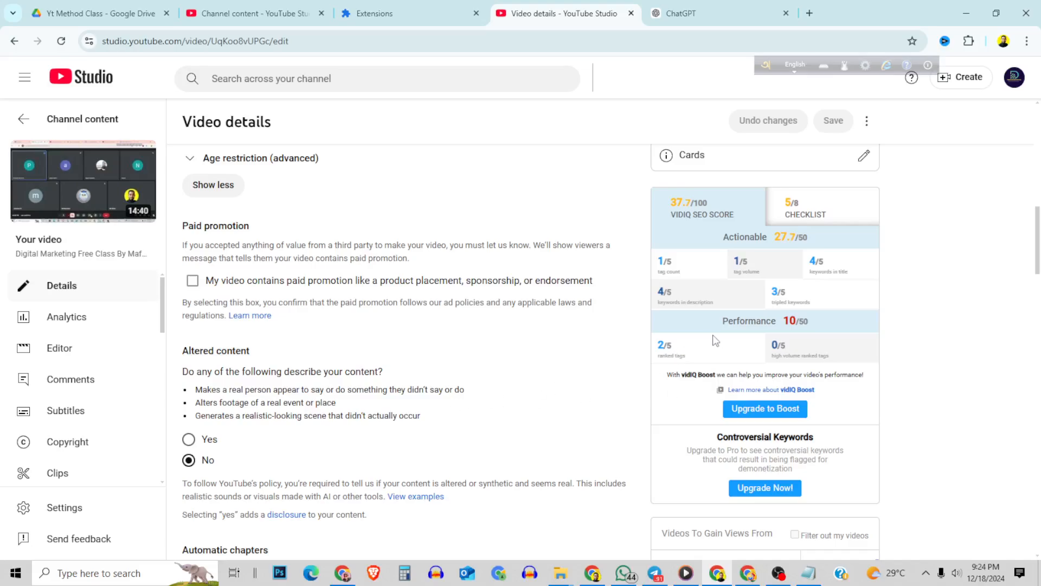
Step: Look up the related keyword "how to get clients from usa" from the "client hunting course" tag's Keyword Inspector and copy its text
scroll(676, 376, "down", 2)
scroll(593, 386, "down", 7)
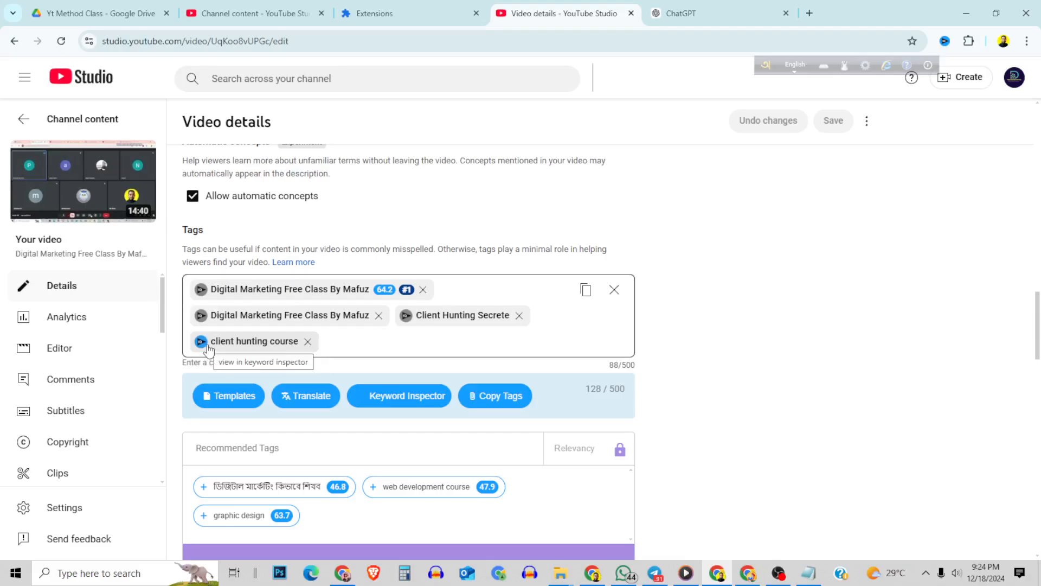
left_click(201, 341)
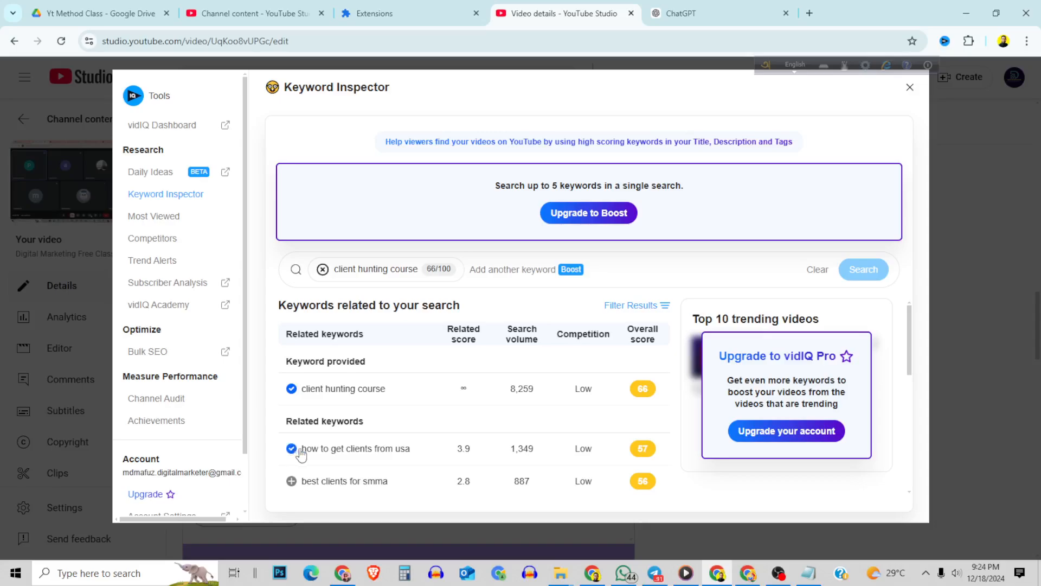
left_click(360, 449)
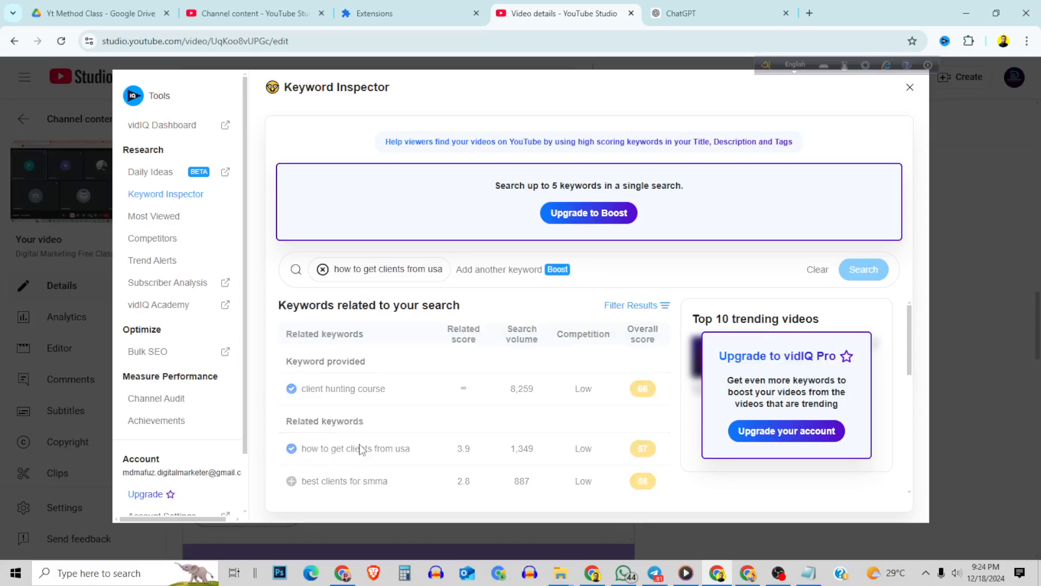
left_click(405, 269)
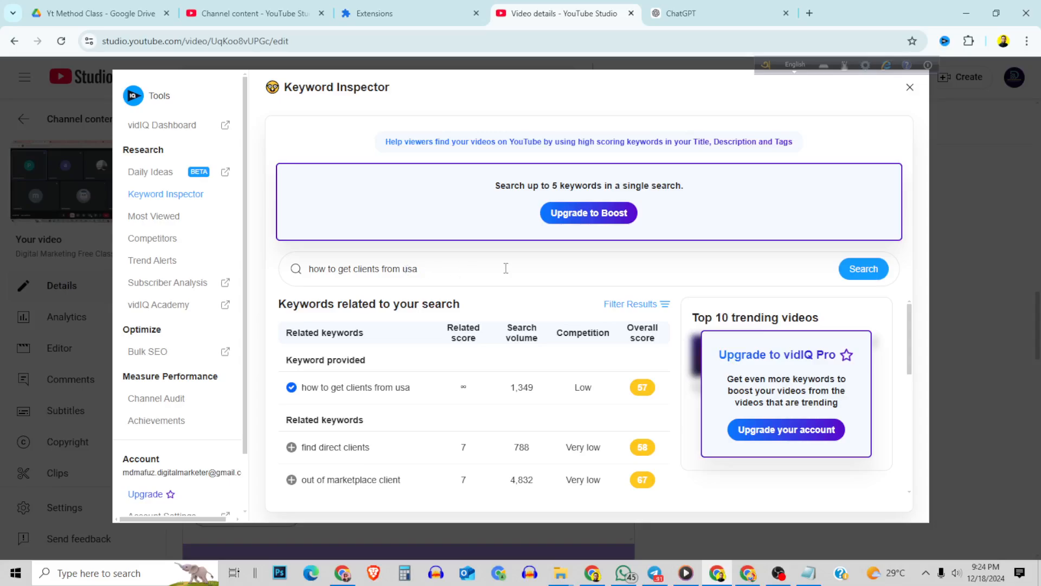
left_click_drag(506, 268, 304, 279)
right_click(367, 268)
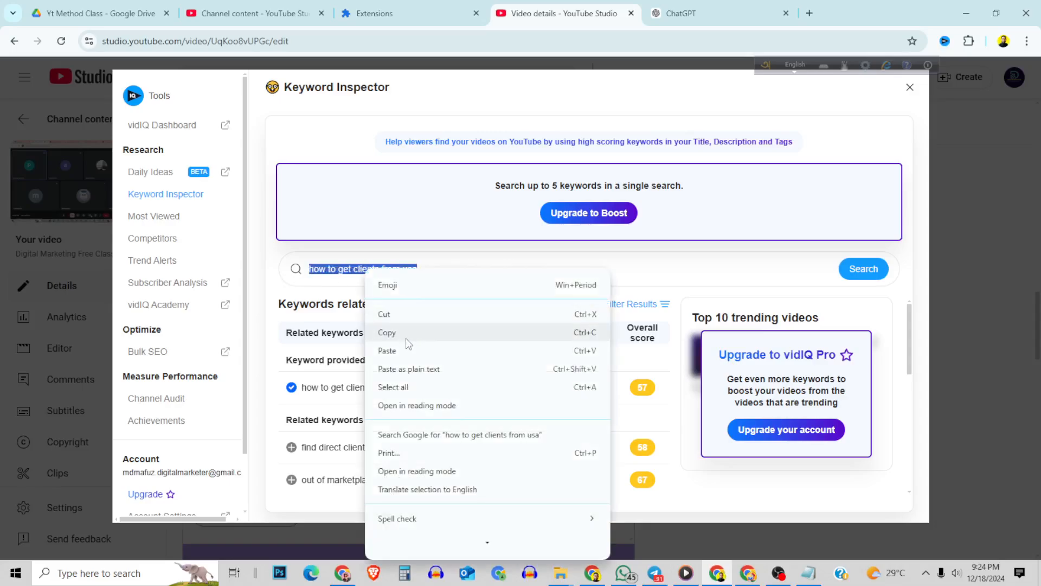
left_click(406, 337)
left_click(909, 88)
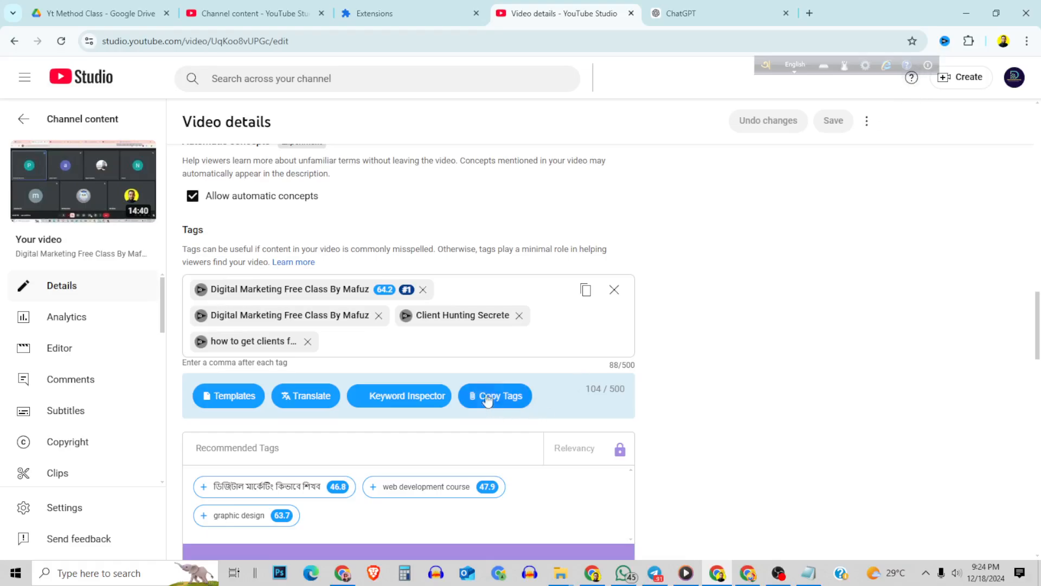
Step: Paste "how to get clients from usa" as a new tag and save the video's changes
right_click(349, 343)
left_click(379, 211)
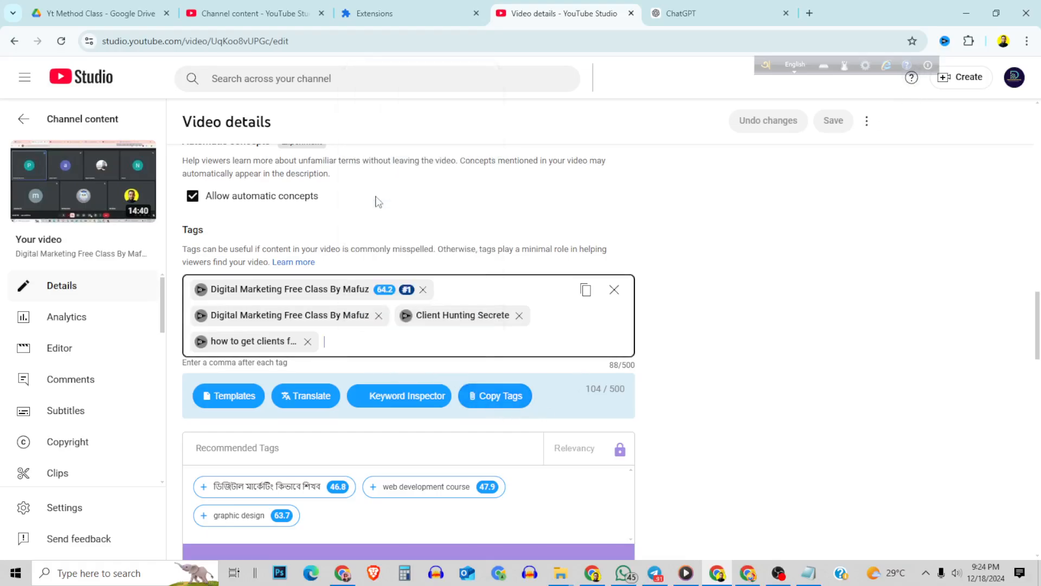
key("Return")
left_click(827, 122)
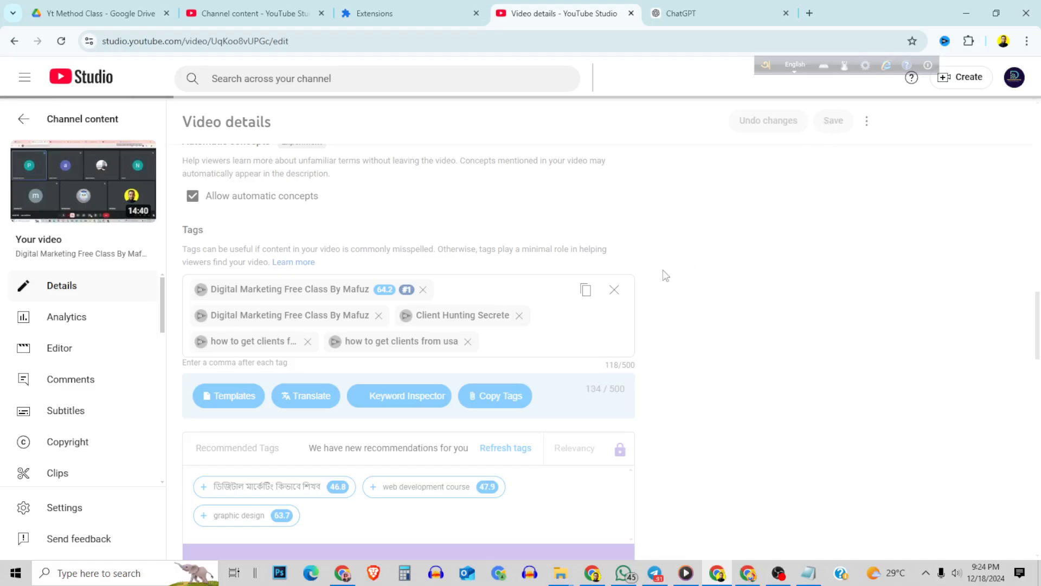
Step: Try to add the related keywords "how to get clients from us" and "how to find clients in usa" directly from the last tag's Keyword Inspector
left_click(336, 341)
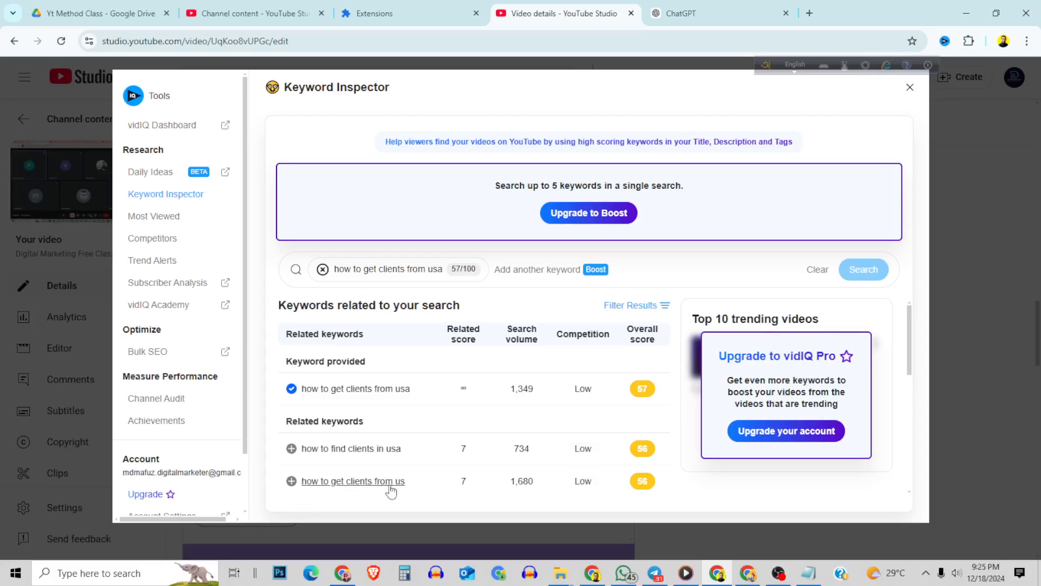
left_click(291, 481)
left_click(291, 448)
left_click(910, 89)
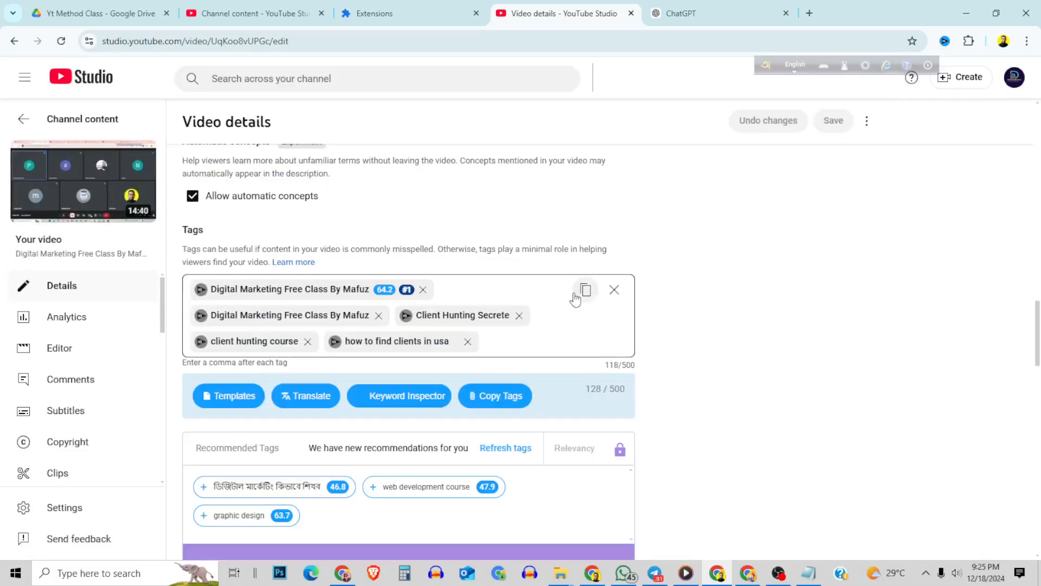
Step: Look up the related keyword "how to get clients from us" in the "how to find clients in usa" tag's Keyword Inspector and copy its text
left_click(345, 347)
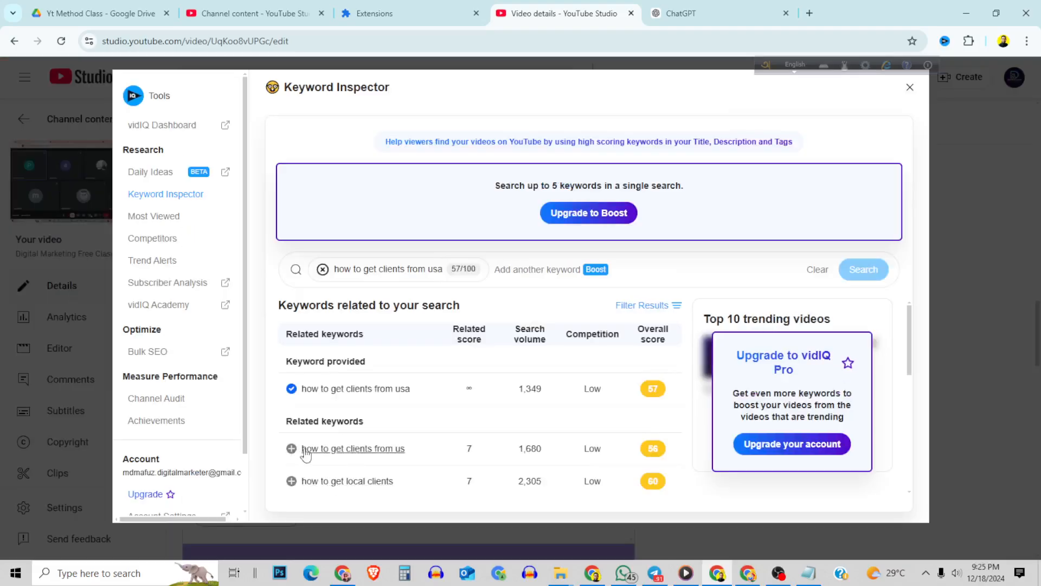
left_click(323, 454)
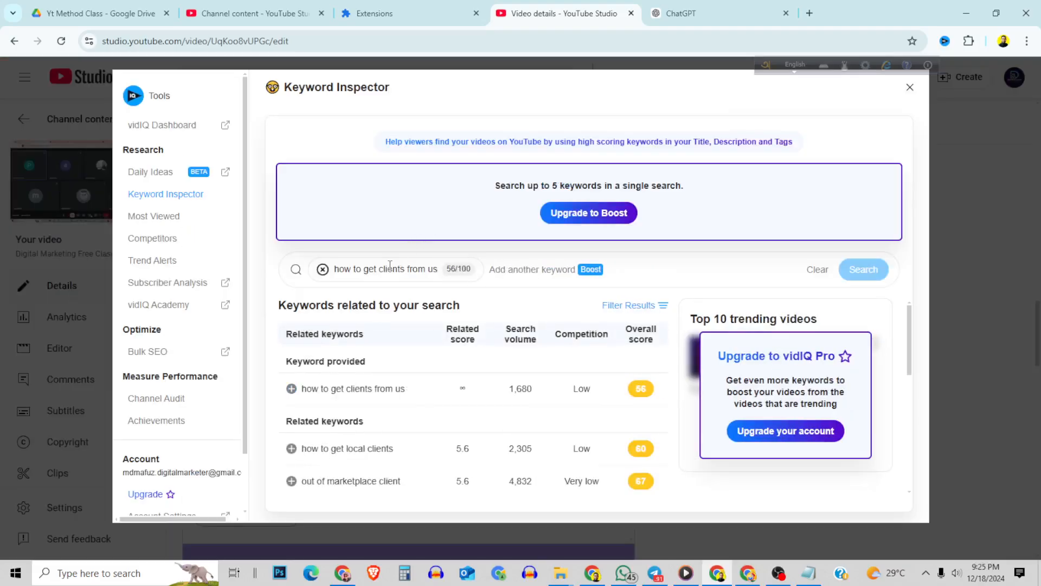
left_click(466, 267)
left_click_drag(466, 267, 272, 270)
right_click(337, 267)
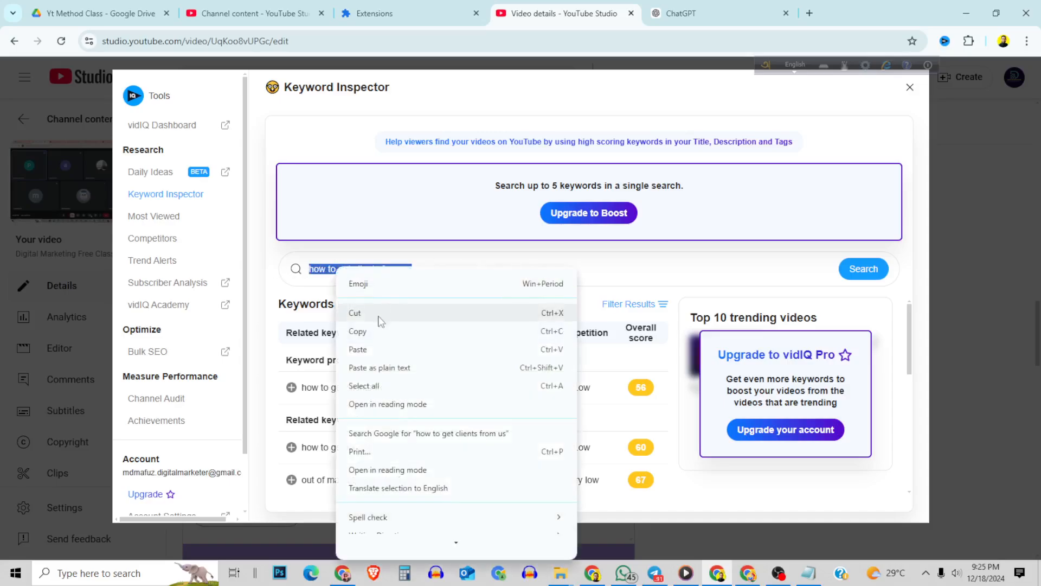
left_click(369, 332)
left_click(909, 90)
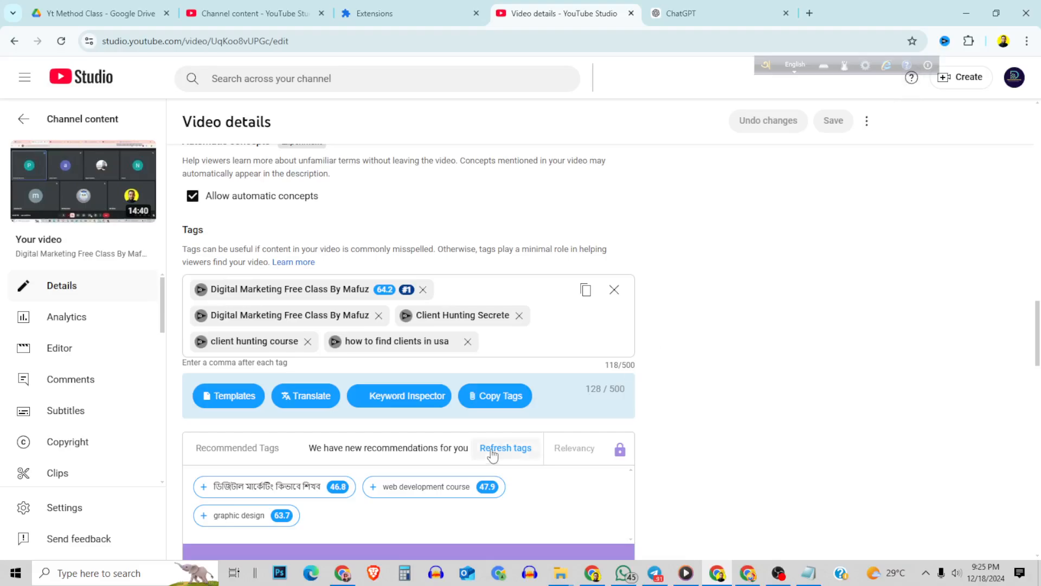
Step: Paste "how to get clients from us" as a new tag and save the video's changes
left_click(503, 341)
right_click(505, 338)
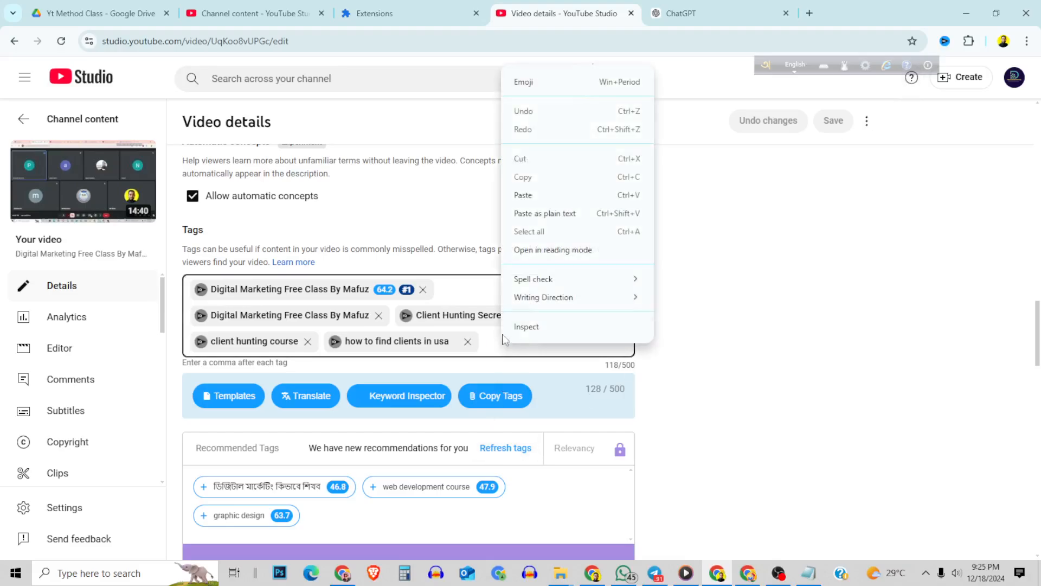
left_click(523, 195)
left_click(834, 122)
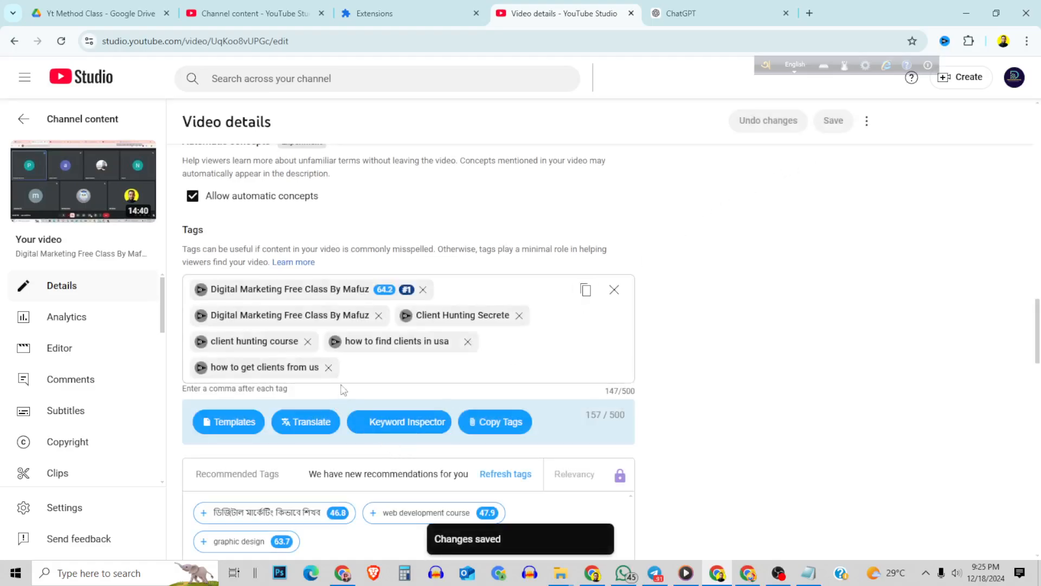
Step: Switch to the untitled Notepad file and copy its entire comma-separated list of digital marketing tags
scroll(355, 331, "up", 10)
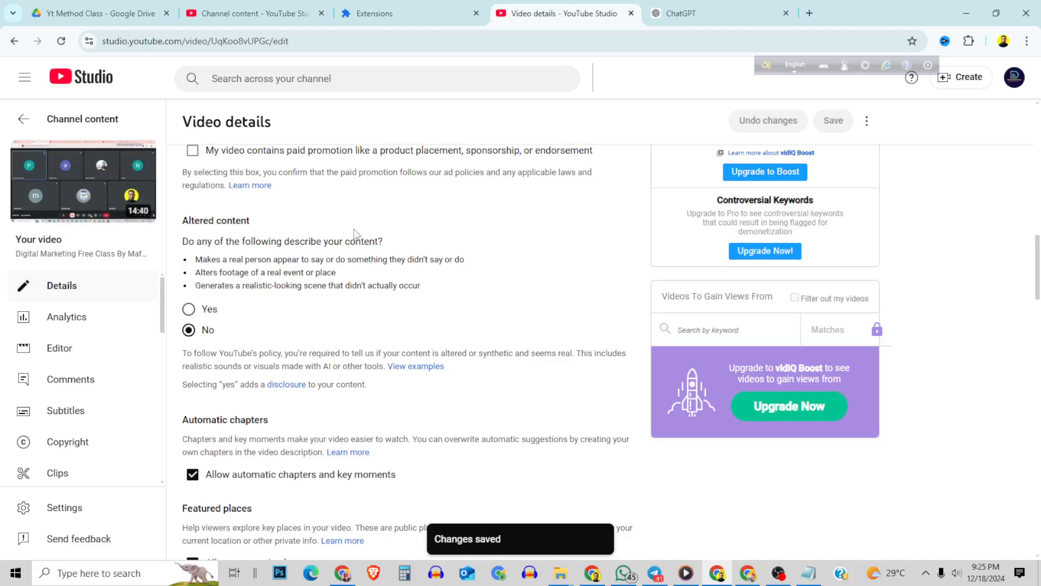
scroll(355, 233, "down", 8)
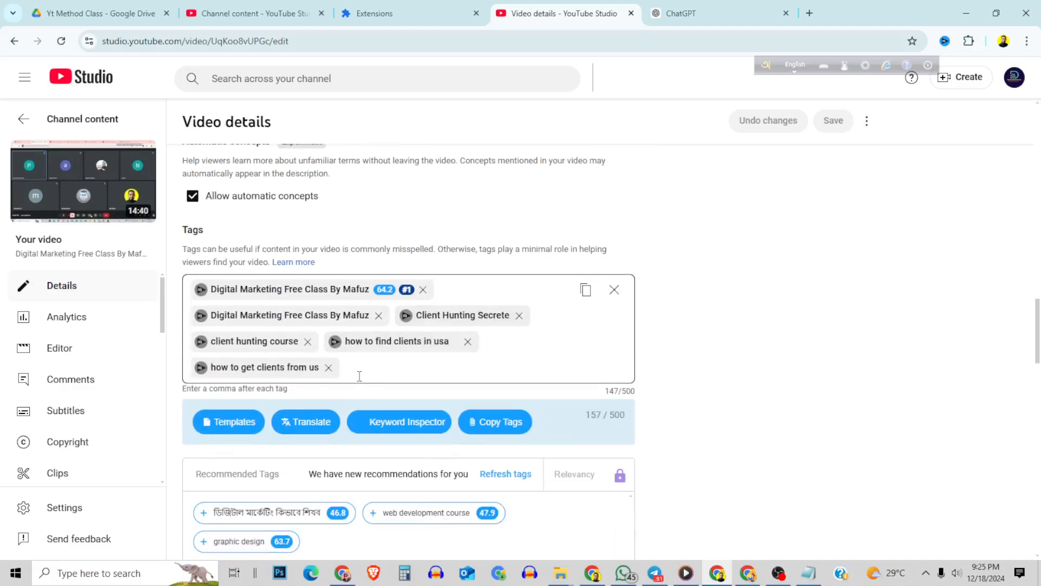
left_click(808, 573)
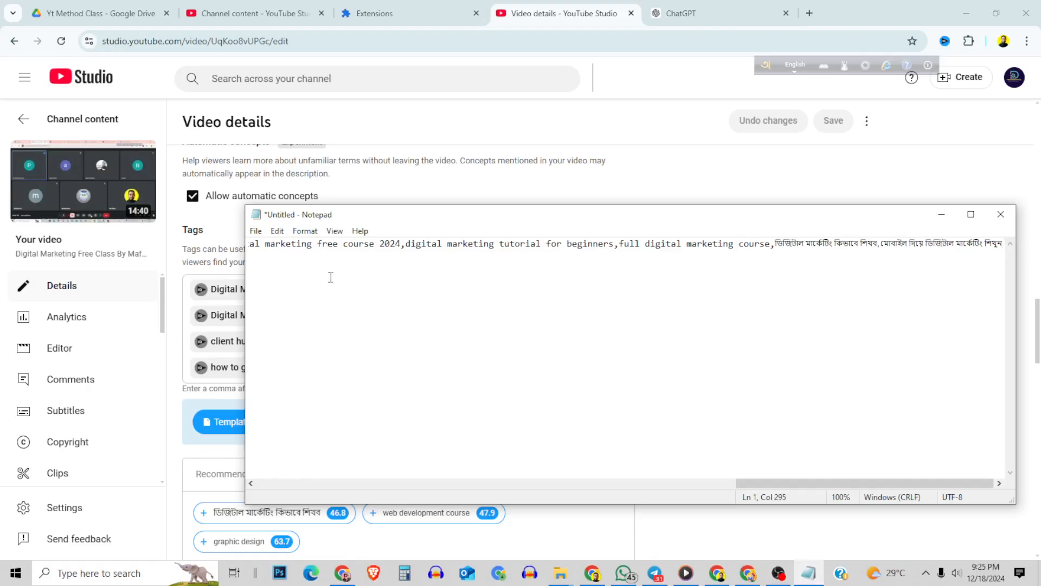
key("ctrl+a")
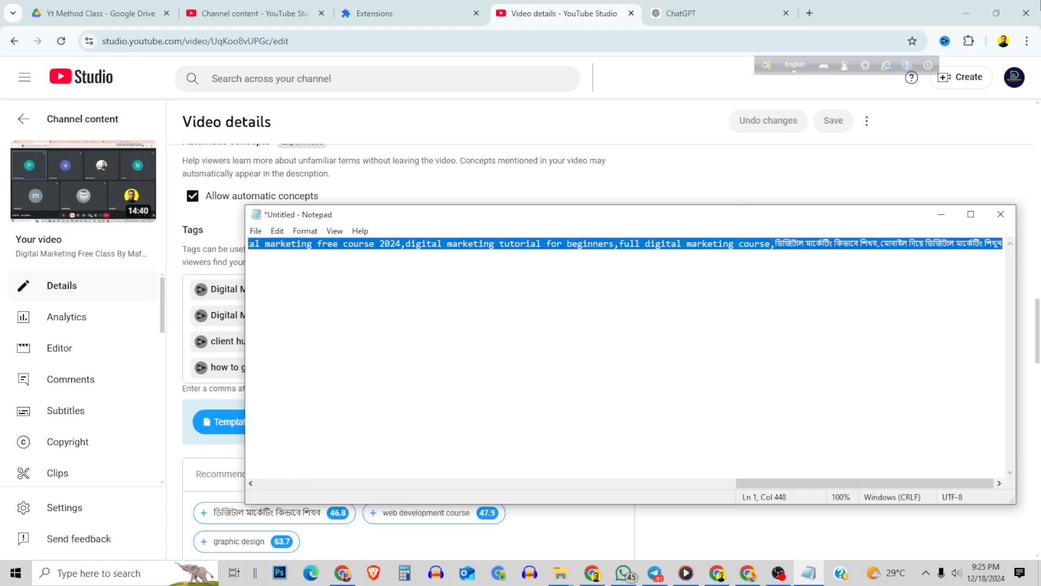
left_click(941, 214)
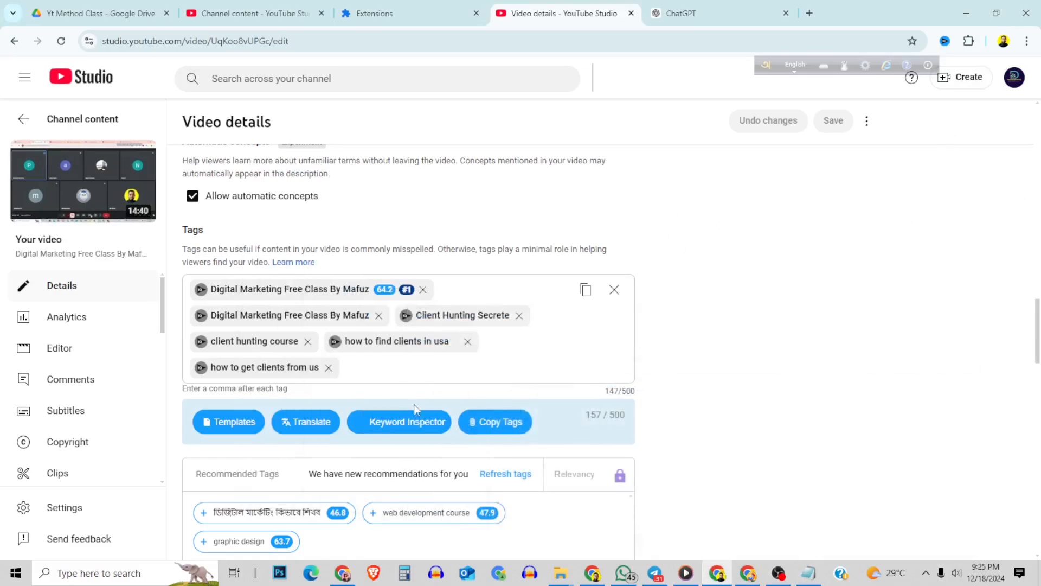
Step: Paste the copied digital marketing tag list after the existing video tags and review the combined tags
left_click(382, 370)
right_click(370, 369)
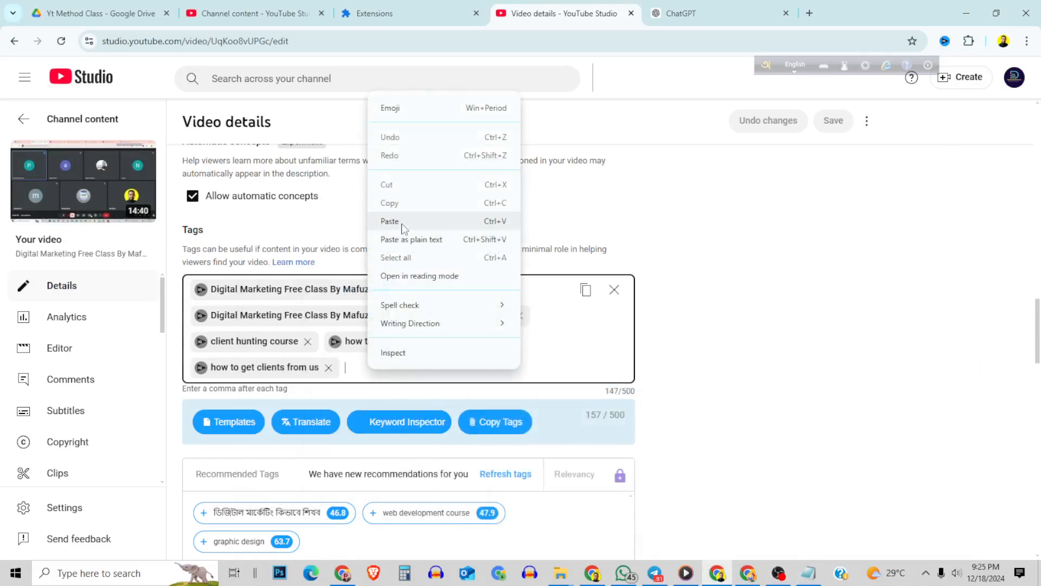
left_click(402, 227)
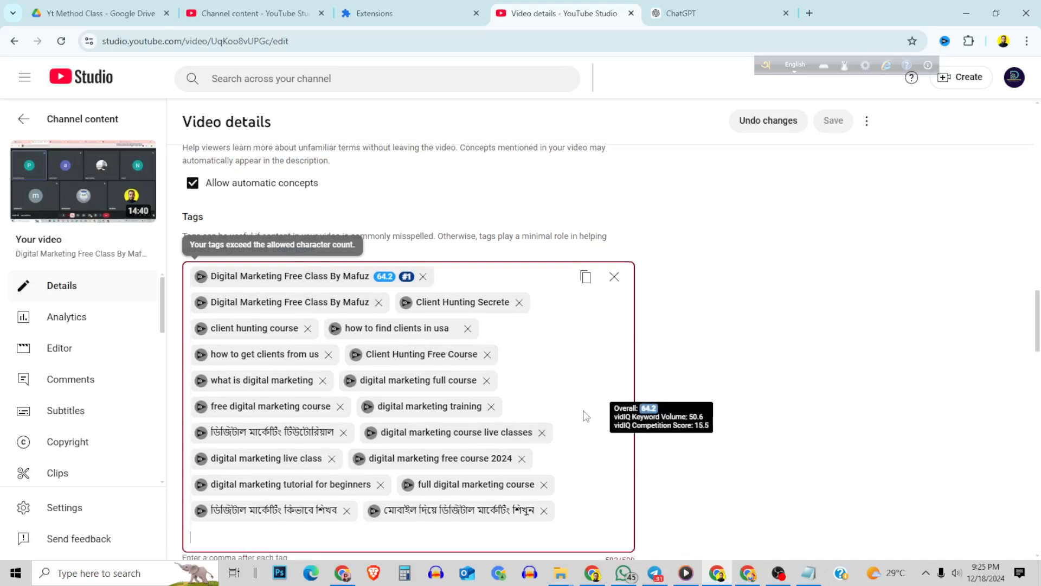
scroll(585, 416, "down", 5)
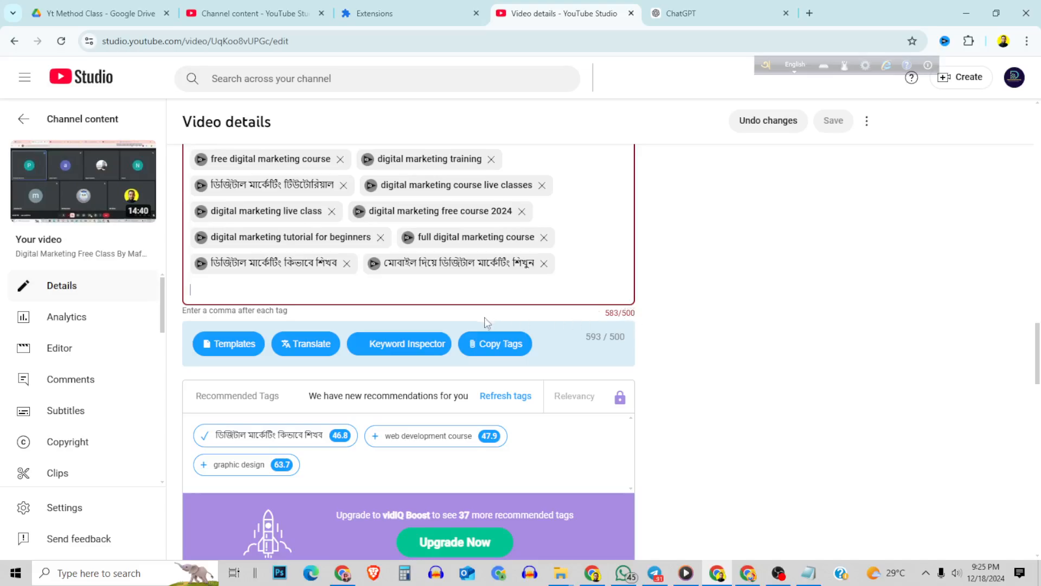
scroll(486, 323, "up", 6)
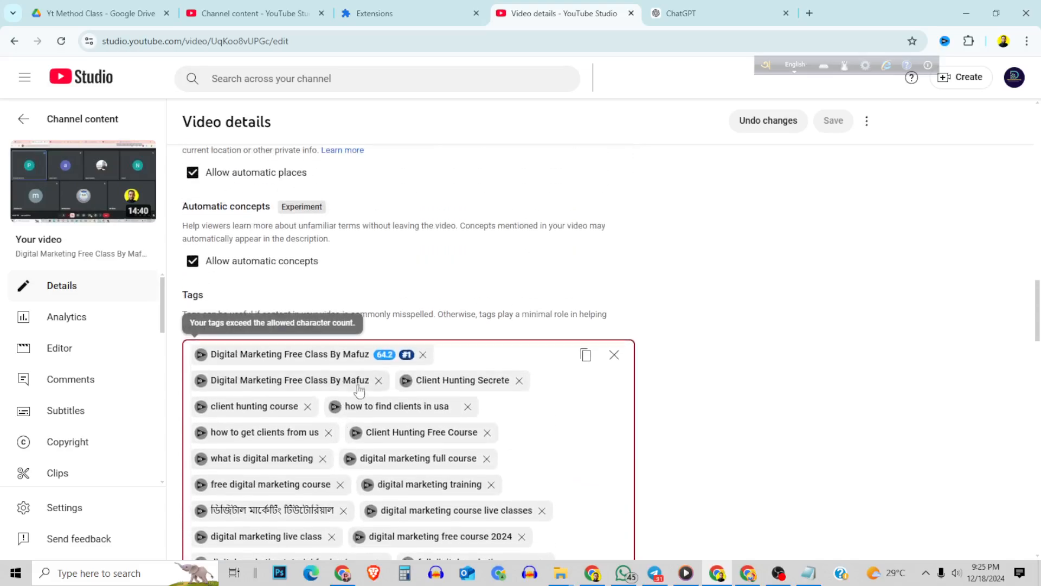
scroll(422, 412, "down", 2)
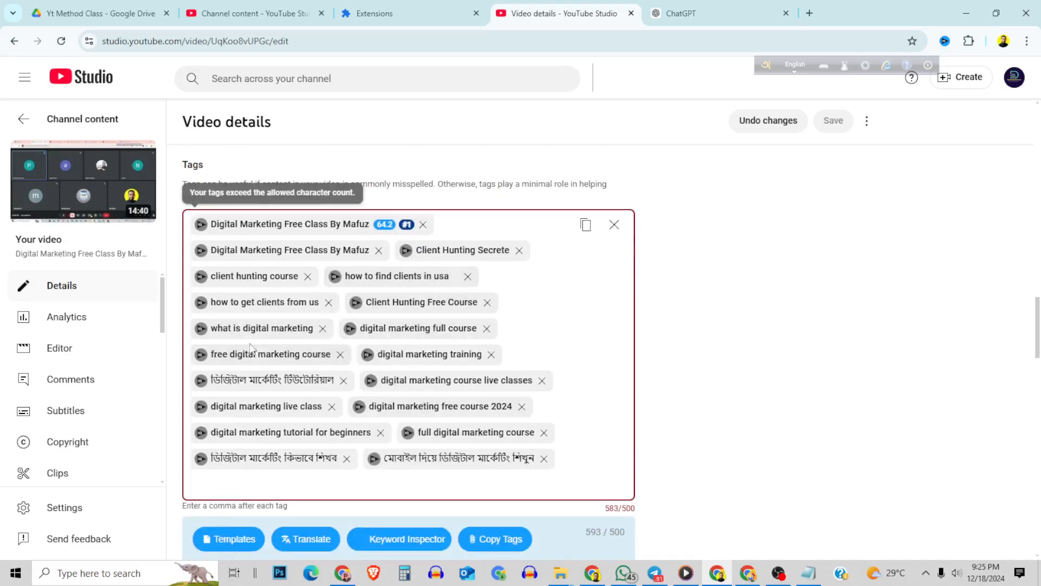
Step: Inspect the "what is digital marketing" keyword, remove "digital marketing full course", "free digital marketing course", "digital marketing training" and "ডিজিটাল মার্কেটিং টিউটোরিয়াল", and save
left_click(201, 329)
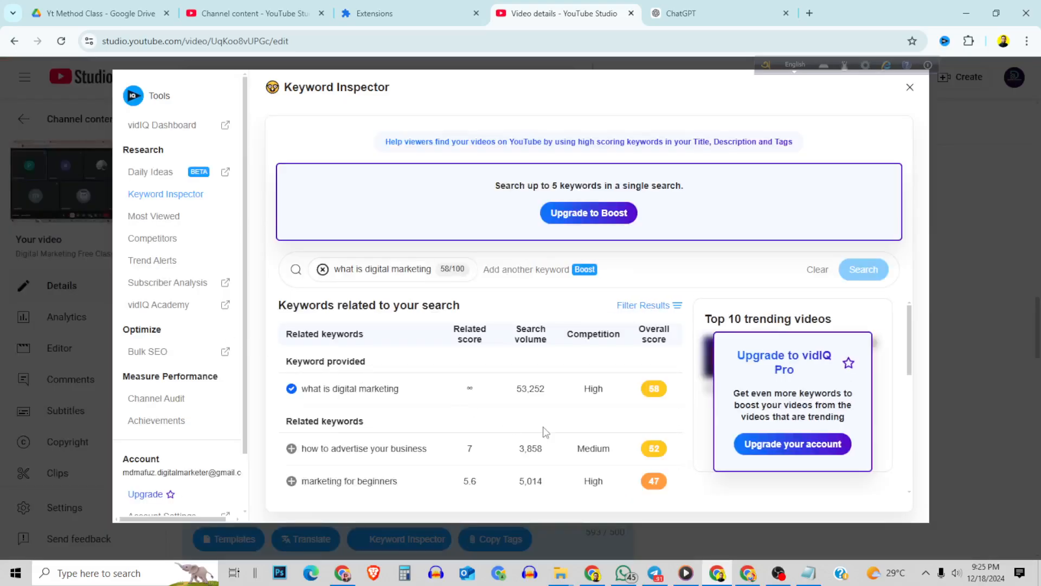
left_click(910, 88)
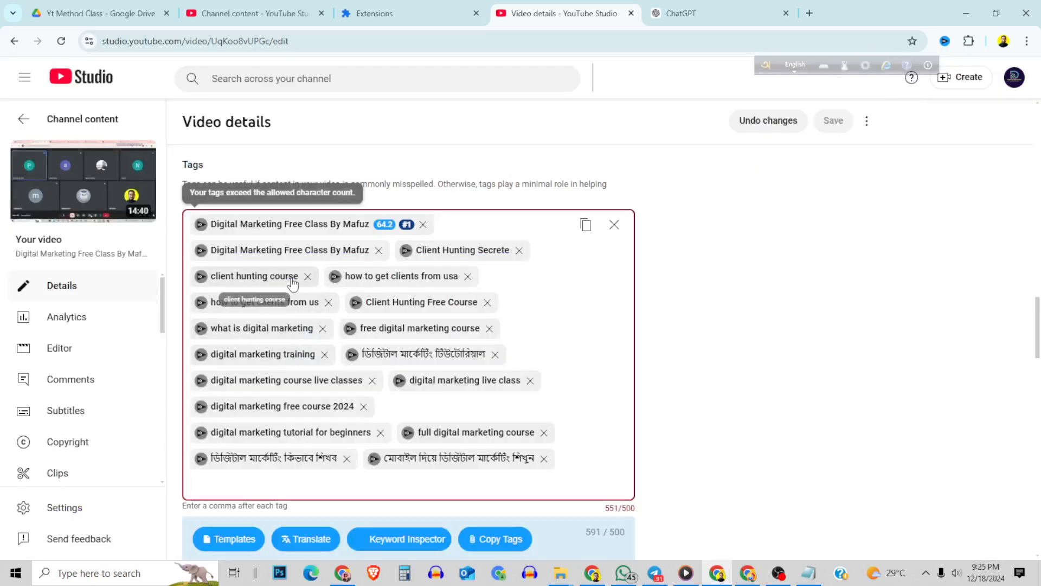
scroll(302, 317, "up", 2)
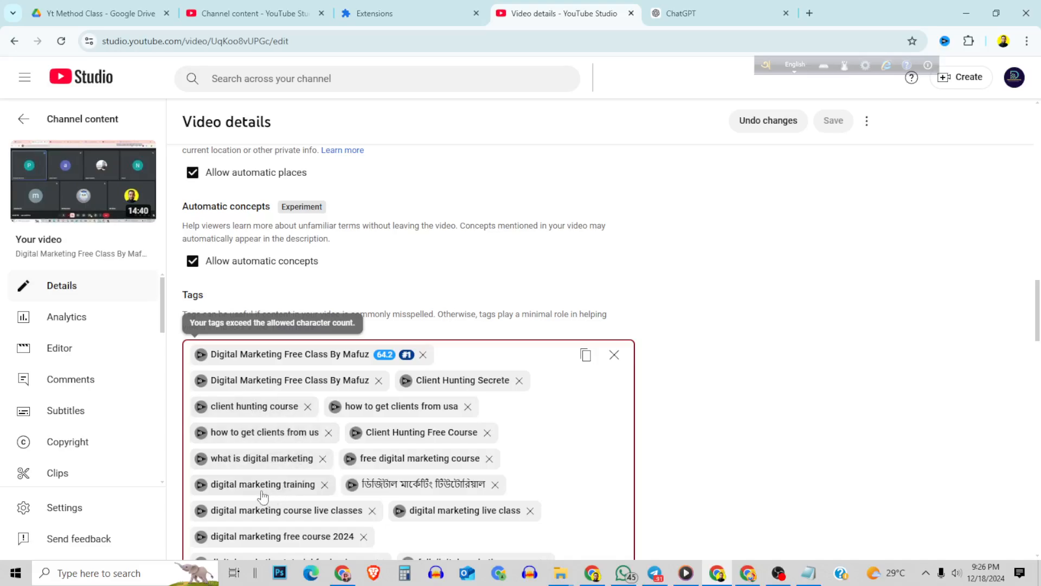
left_click(323, 459)
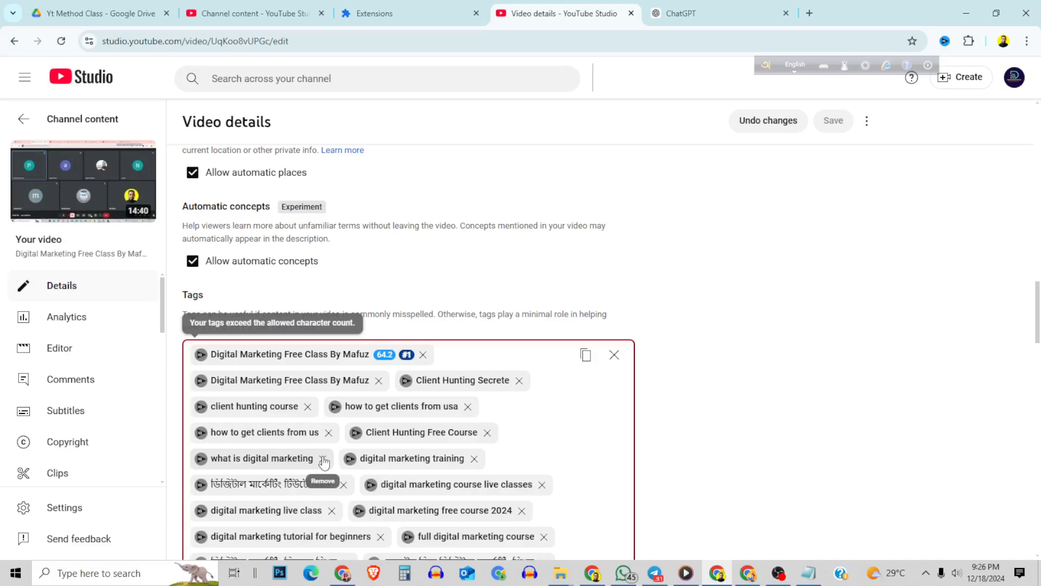
left_click(323, 460)
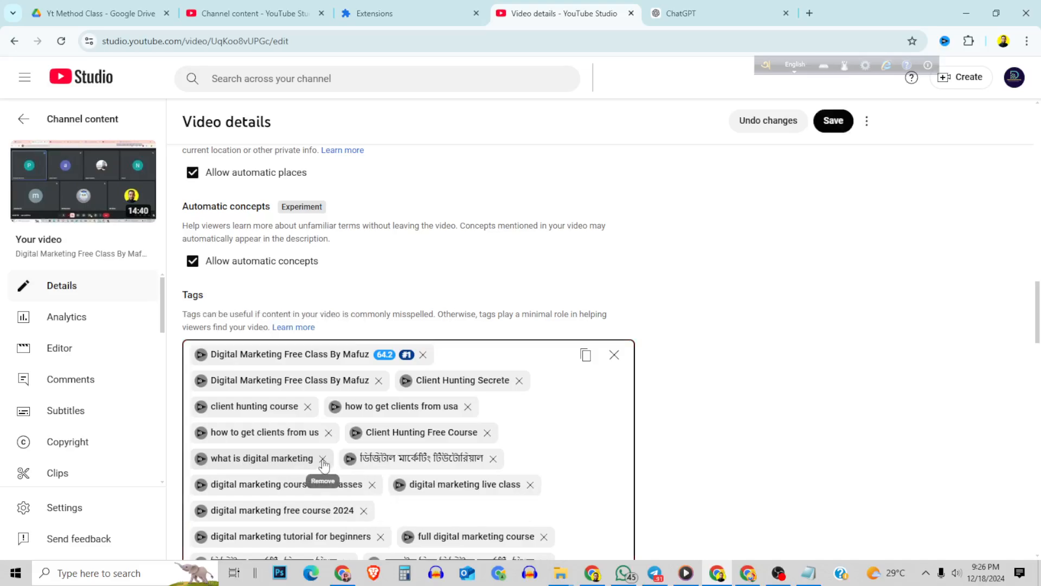
left_click(323, 460)
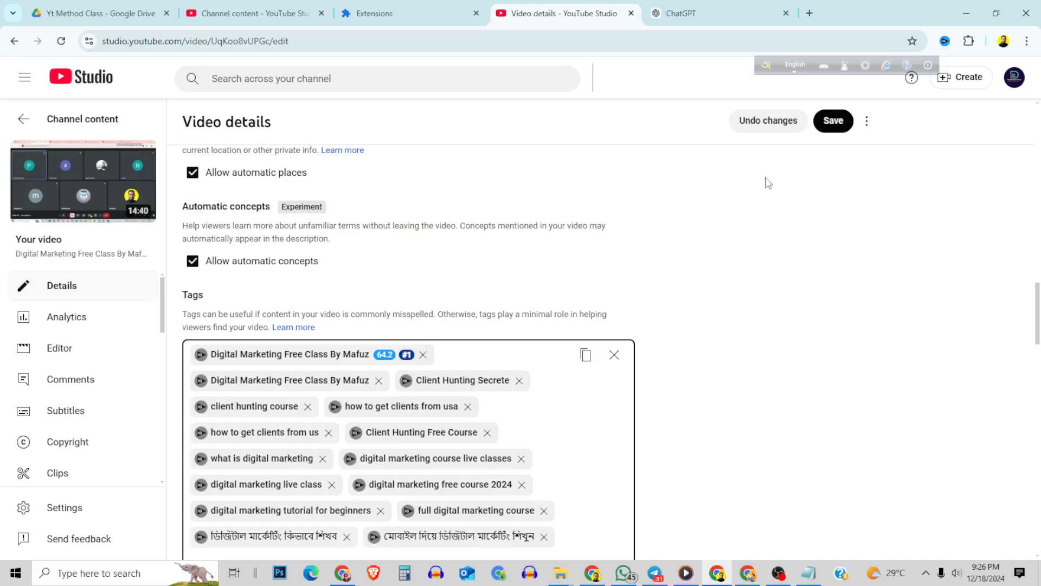
left_click(835, 121)
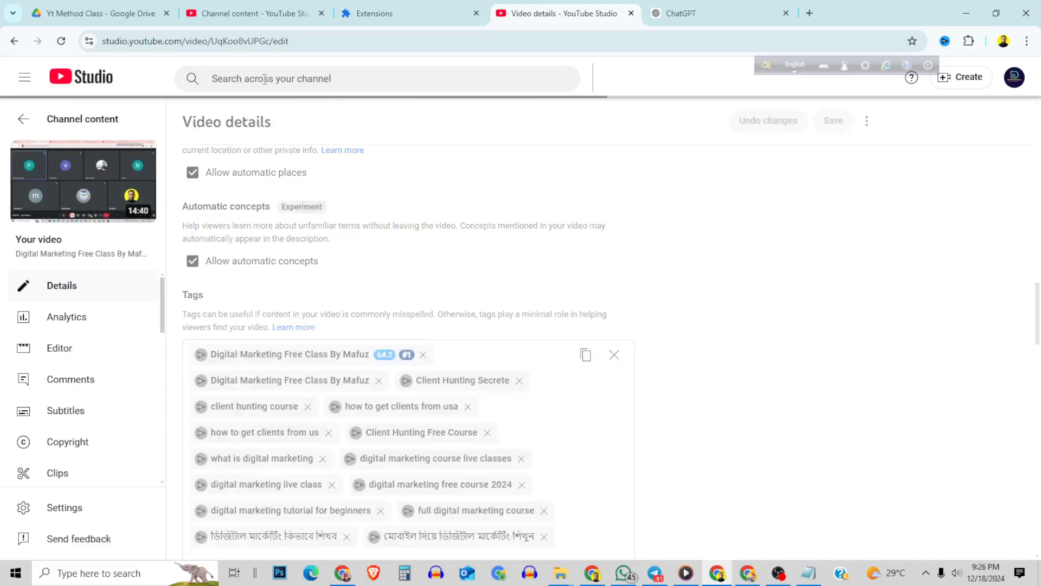
Step: Reload the video details page and review the vidIQ SEO score along with the title and description
left_click(64, 43)
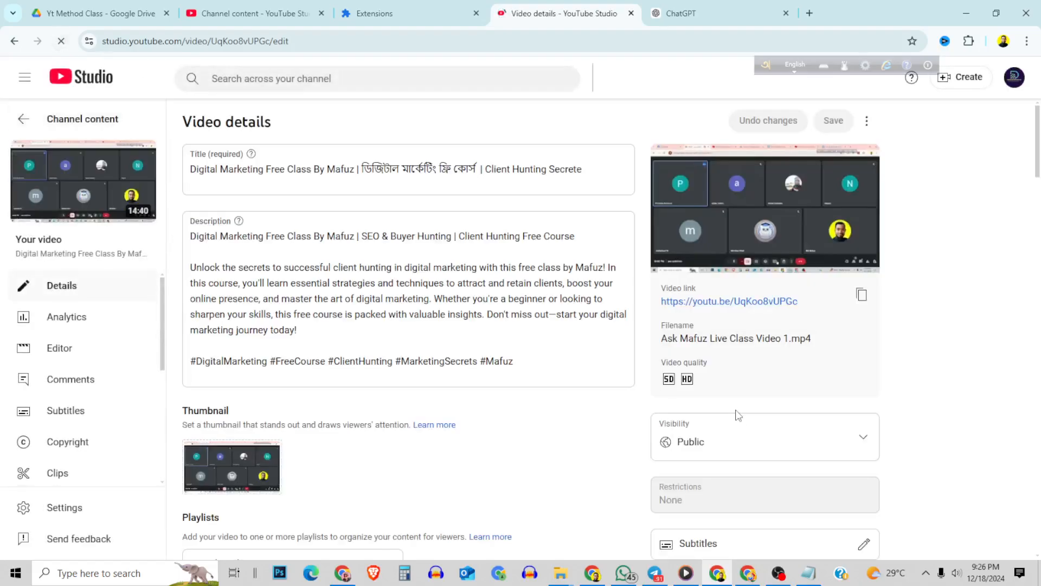
scroll(748, 418, "down", 5)
scroll(770, 413, "down", 4)
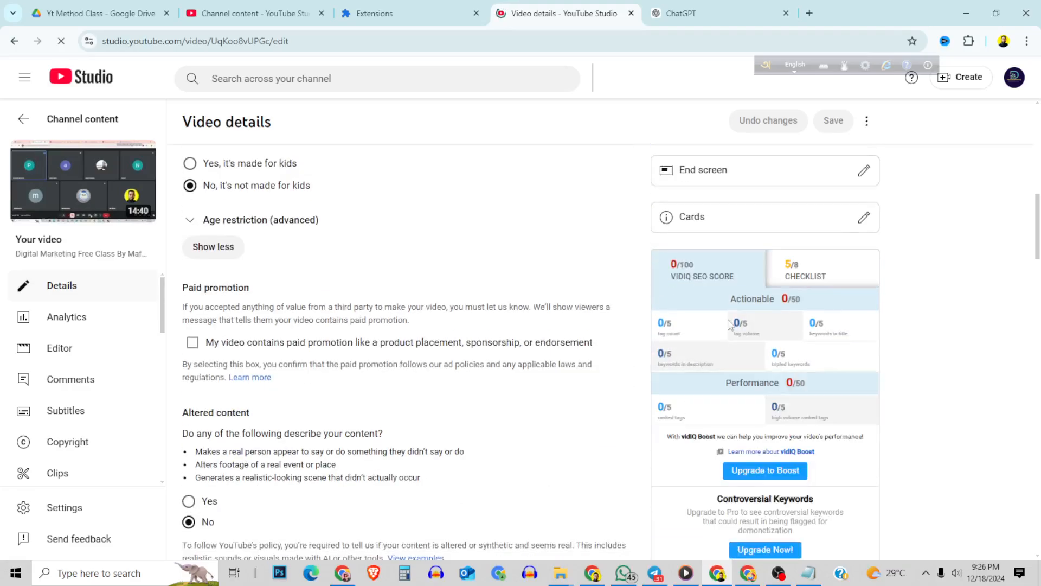
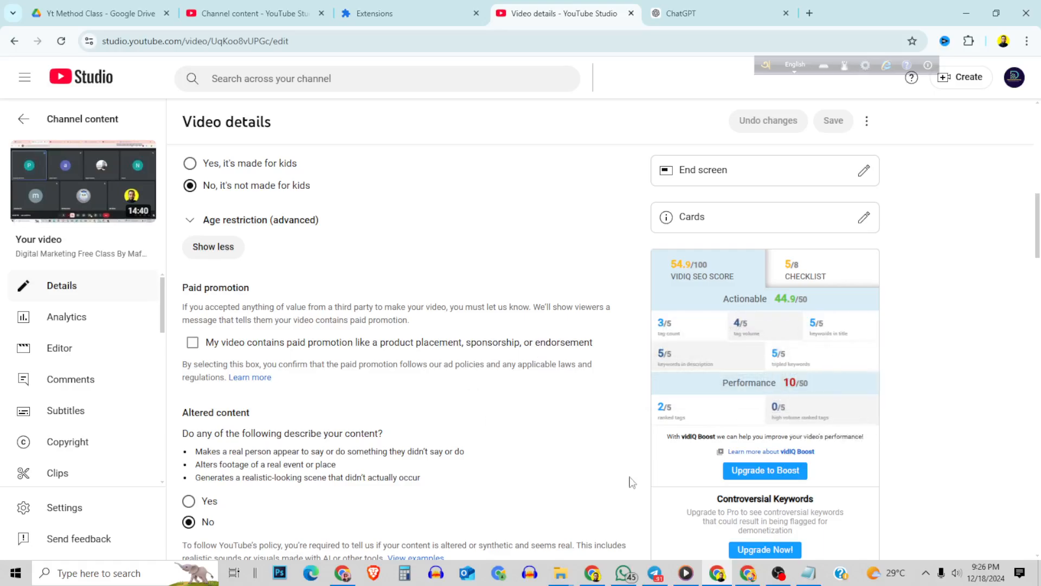
scroll(627, 480, "down", 3)
scroll(567, 463, "up", 9)
scroll(520, 466, "up", 6)
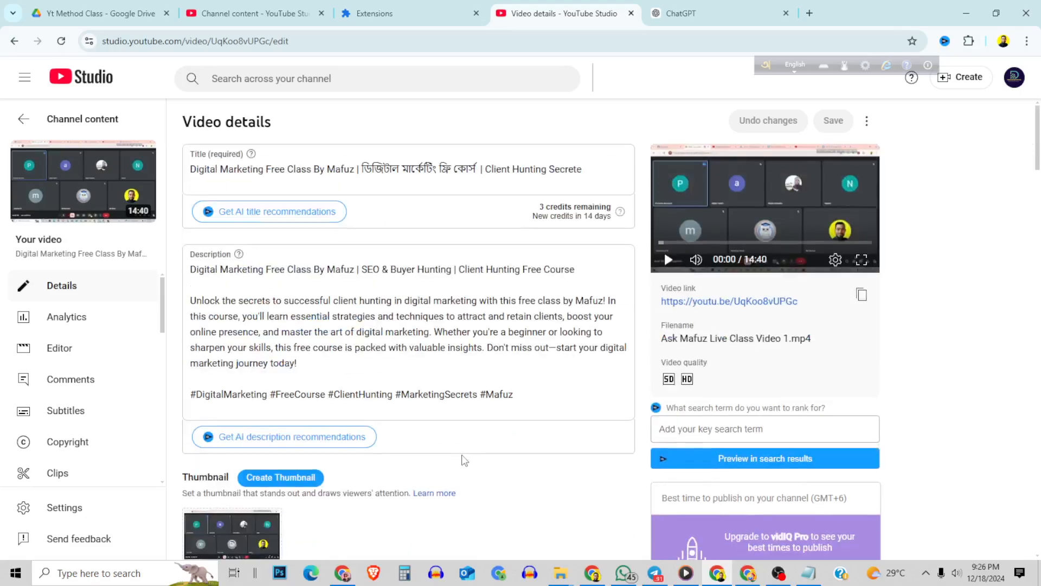
Step: Inspect the "Client Hunting Free Course" keyword, add its related keyword "out of marketplace client" to the tags, and save
scroll(427, 429, "down", 20)
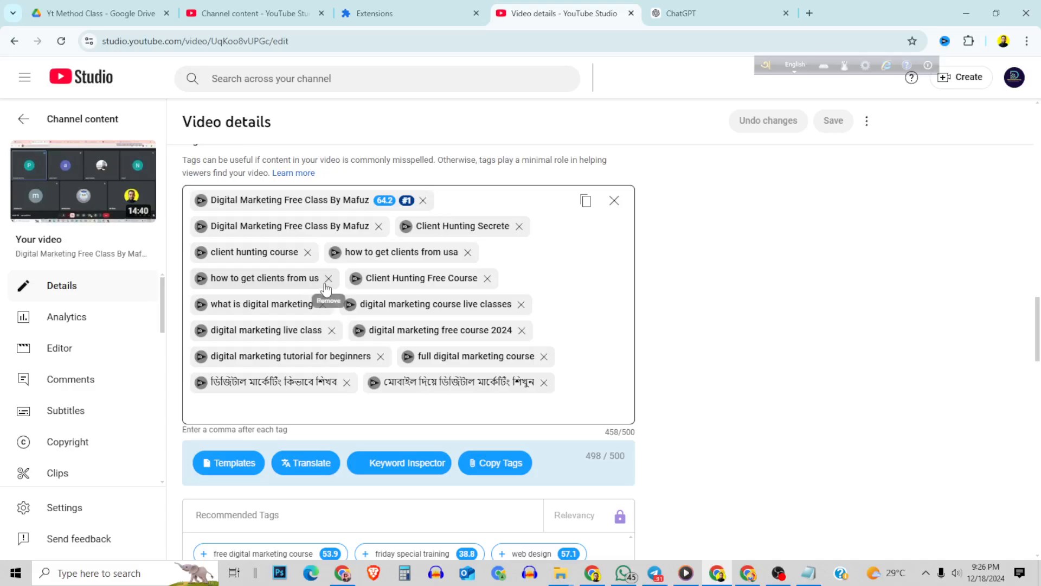
left_click(358, 280)
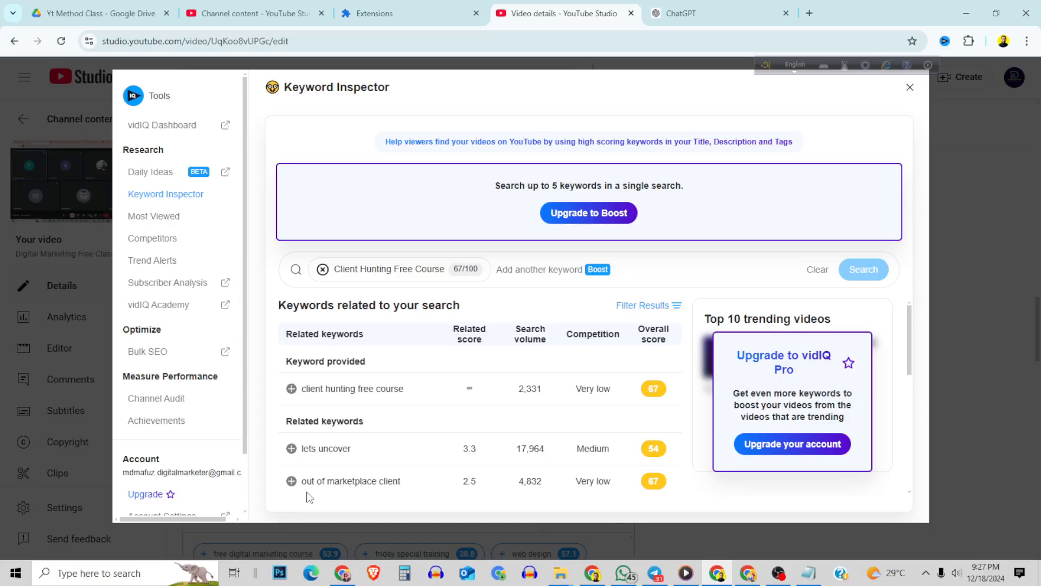
left_click(292, 482)
left_click(911, 88)
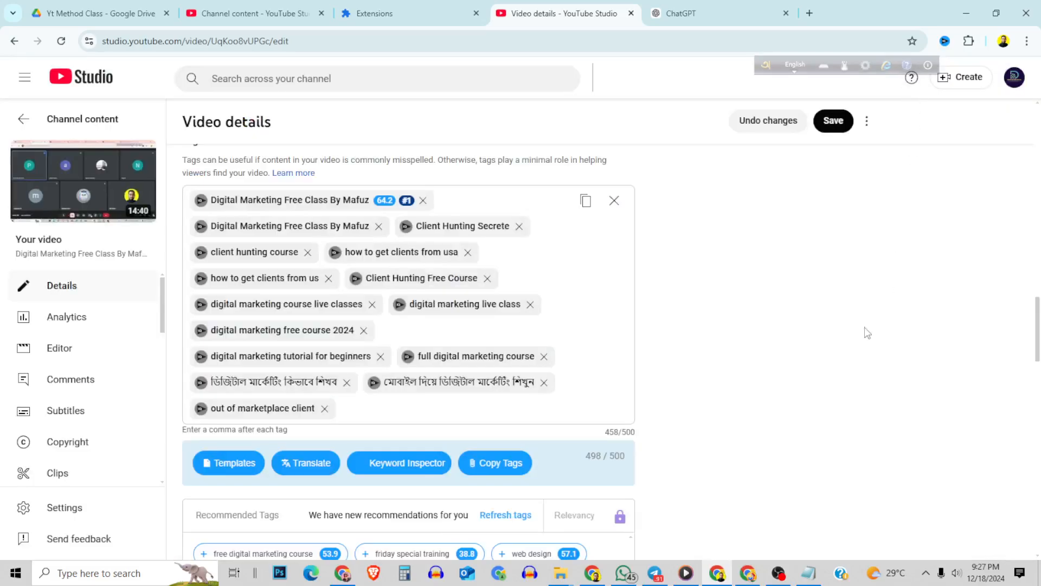
left_click(838, 120)
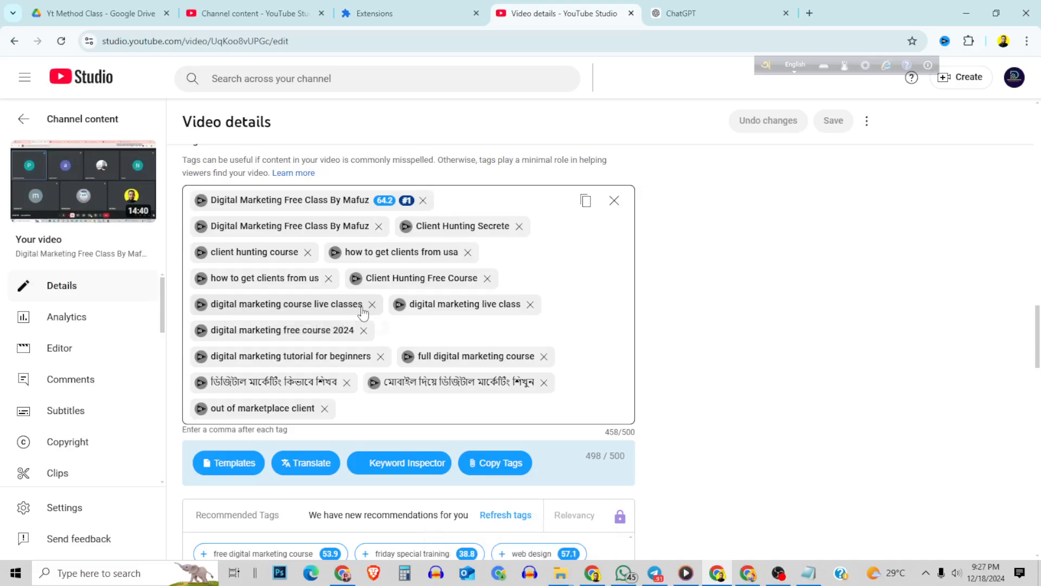
Step: Inspect the "digital marketing course live classes" keyword, remove "digital marketing live class", "digital marketing free course 2024" and "digital marketing tutorial for beginners", and save
left_click(198, 306)
left_click(200, 304)
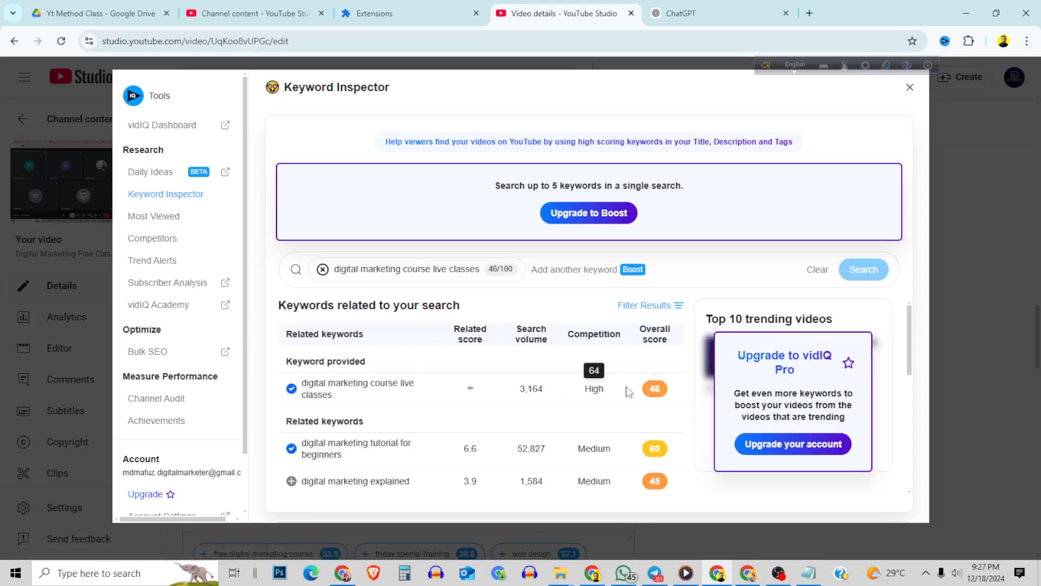
left_click(910, 88)
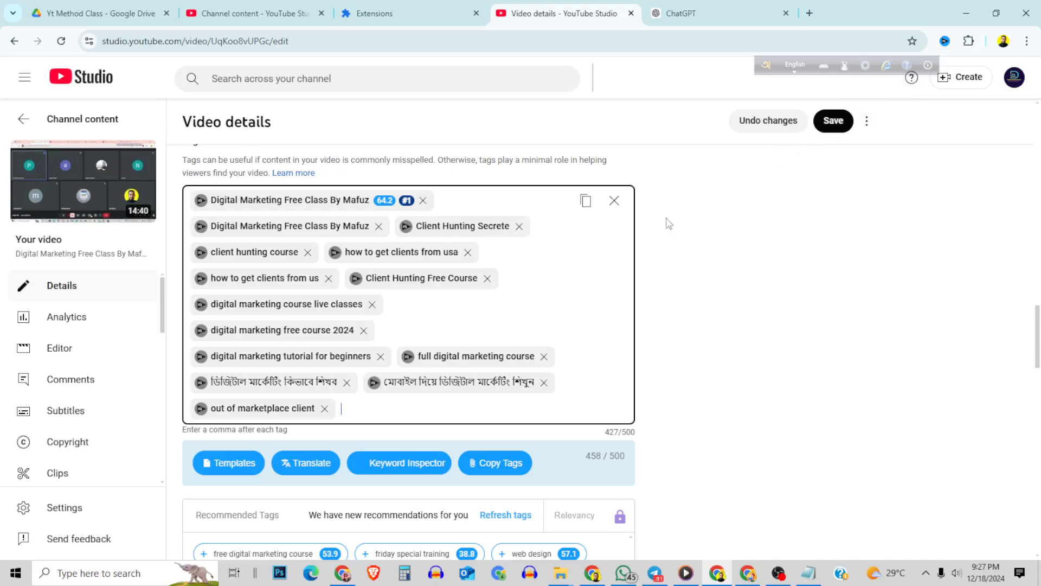
left_click(370, 305)
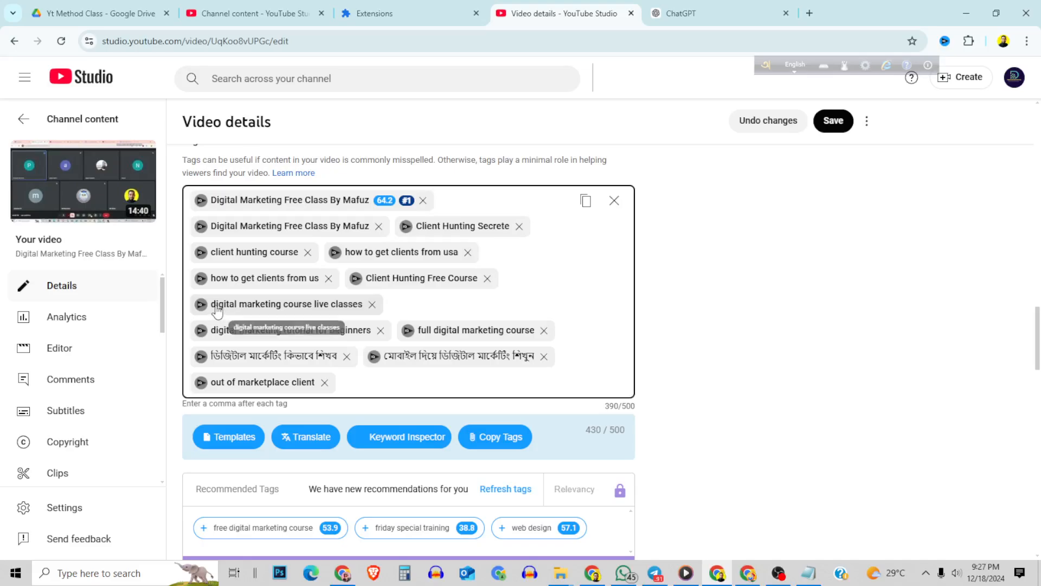
left_click(373, 307)
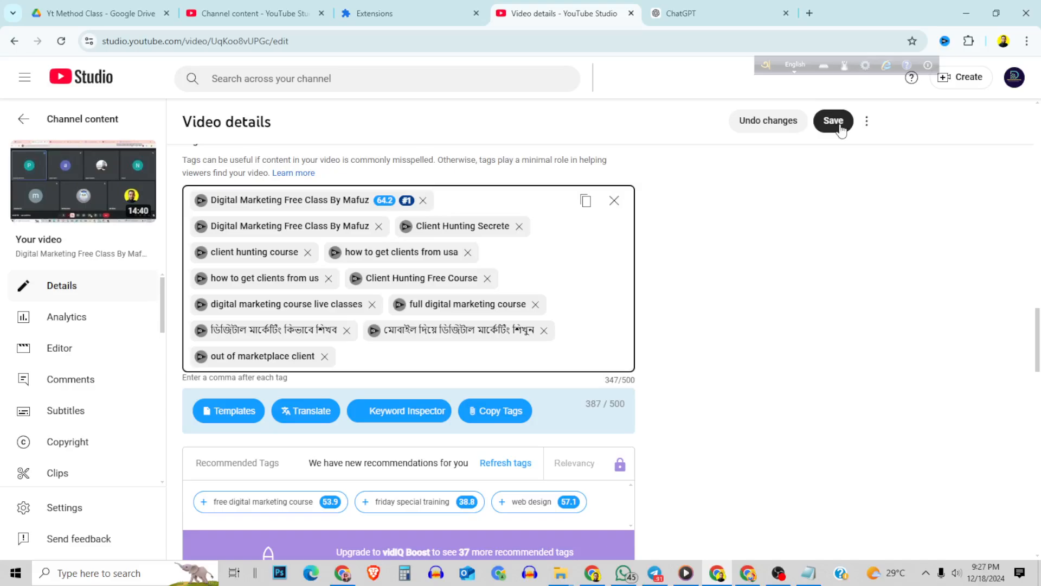
left_click(839, 123)
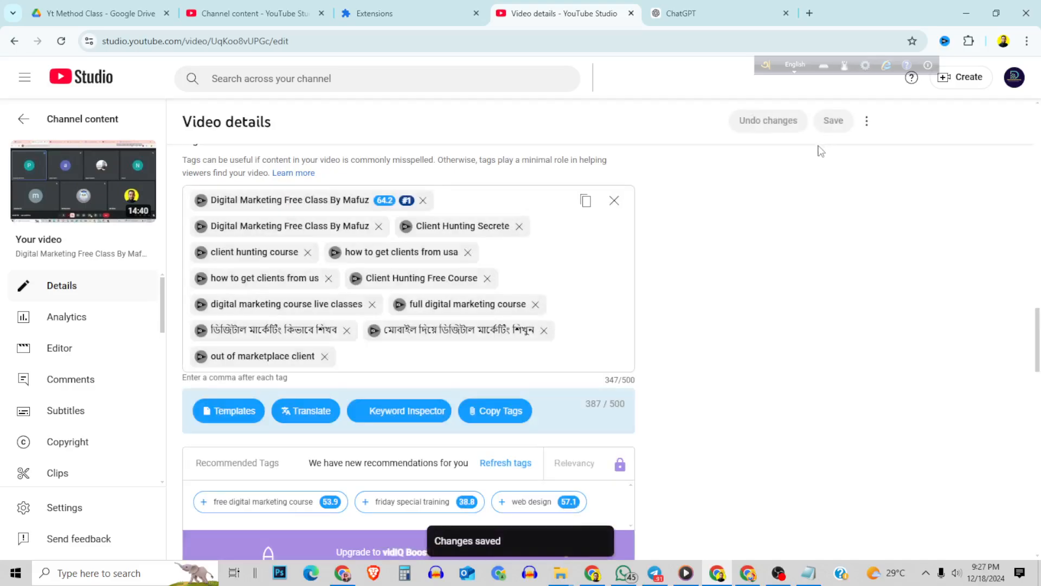
Step: Reload the video details page, remove the "full digital marketing course" tag, and save the changes
left_click(60, 42)
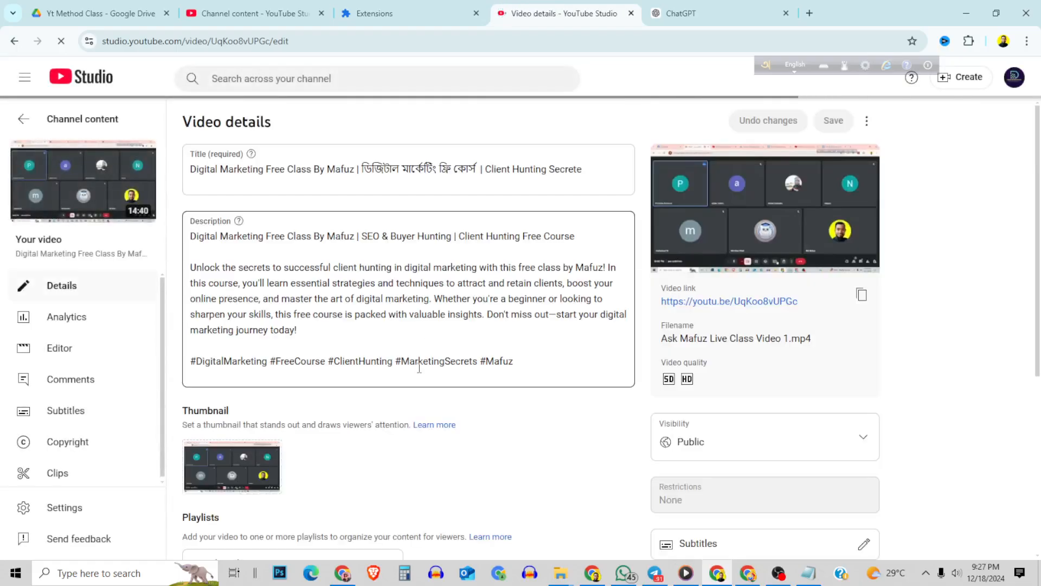
scroll(418, 386, "down", 5)
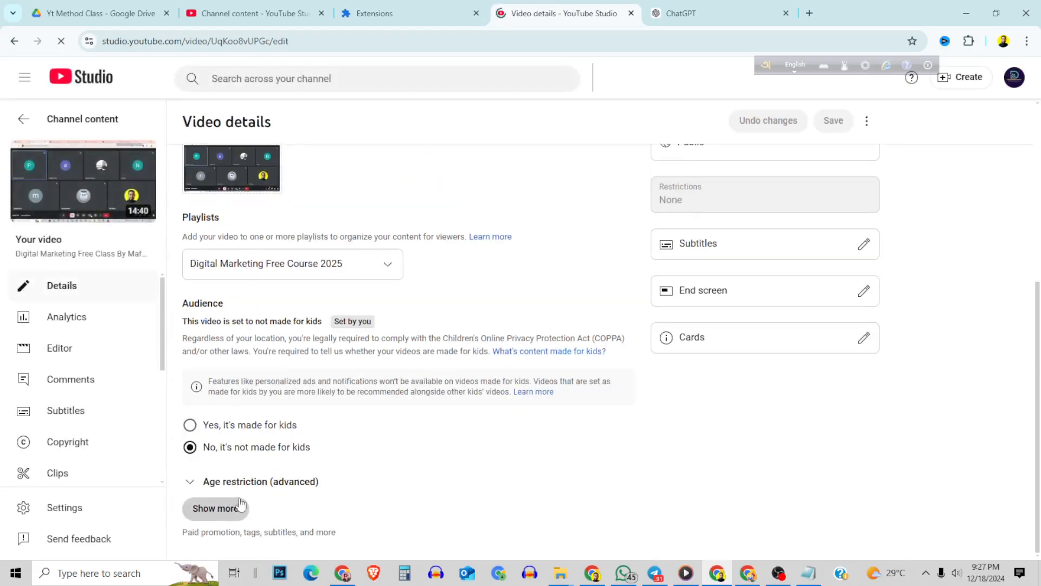
left_click(215, 507)
scroll(347, 425, "down", 10)
scroll(366, 420, "down", 6)
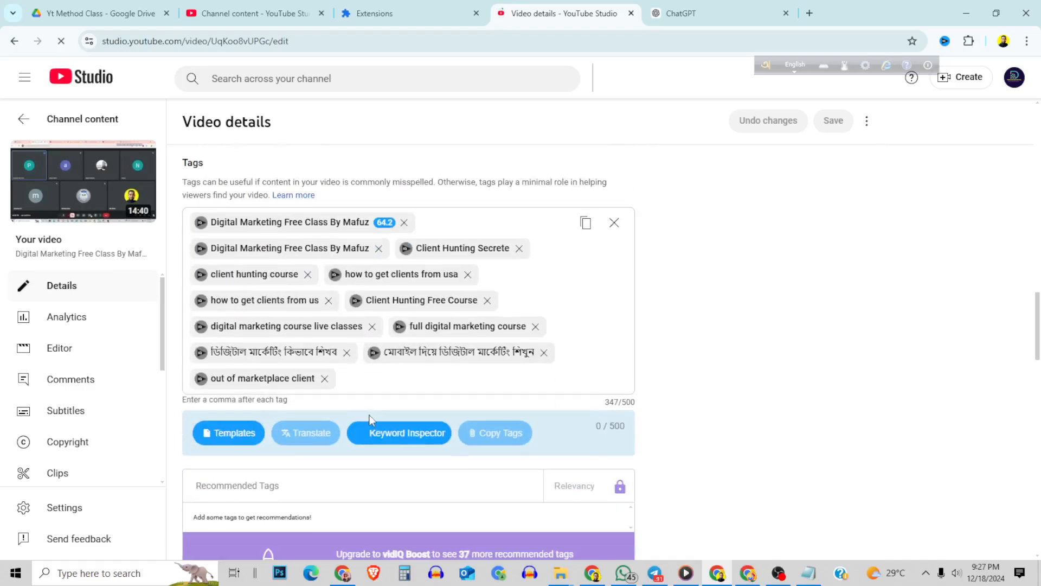
scroll(379, 404, "up", 2)
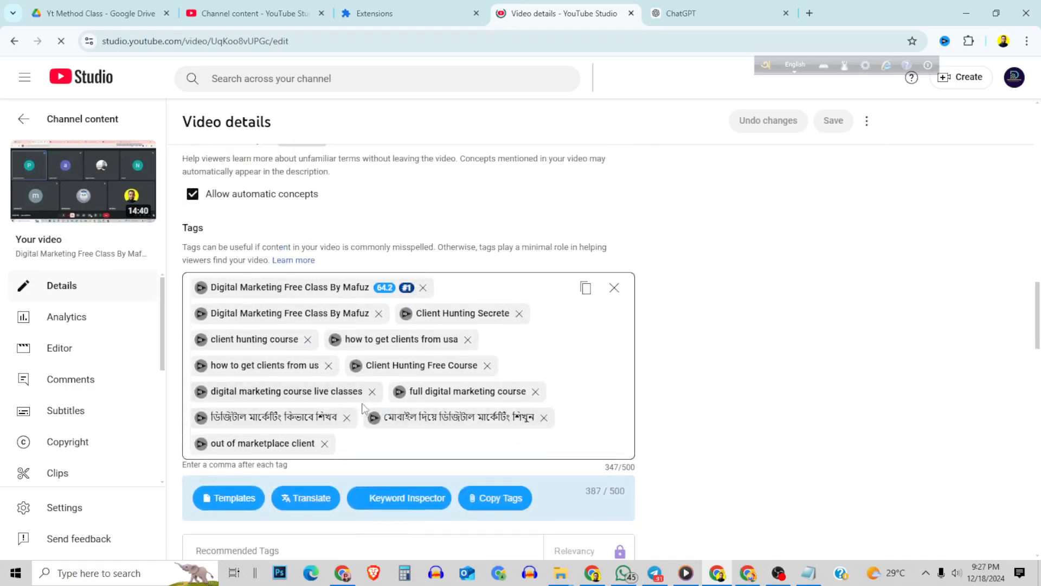
left_click(372, 392)
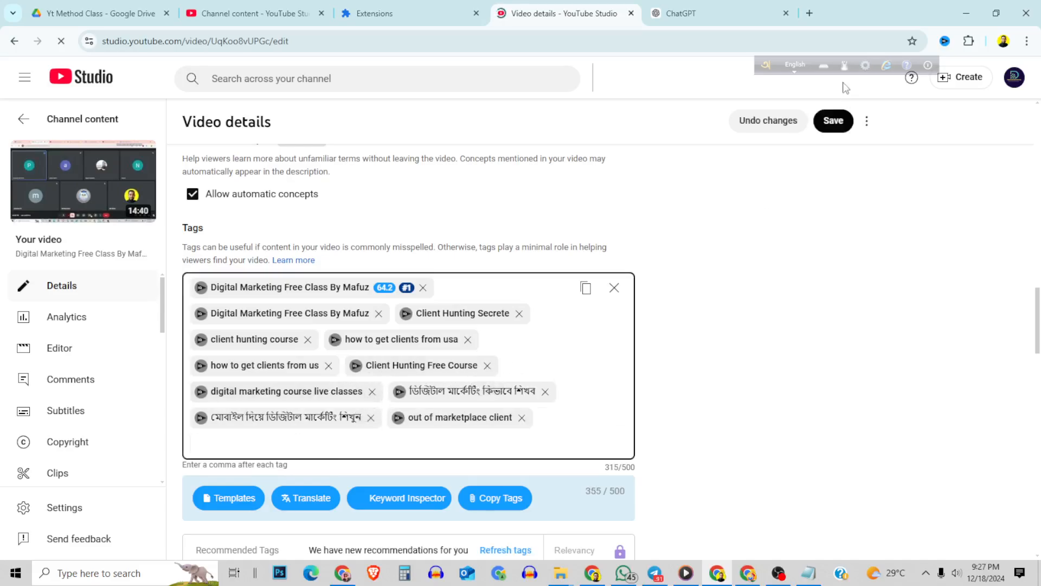
left_click(828, 125)
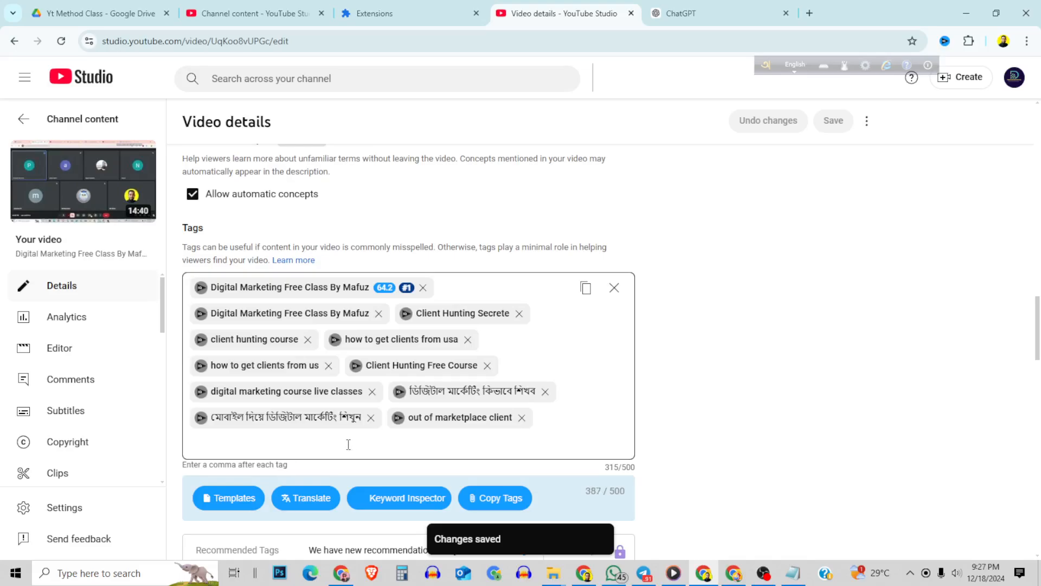
Step: Reload the video details page and add the tag "how to get us clients fast!" from the keywords related to "how to get clients from us"
left_click(72, 122)
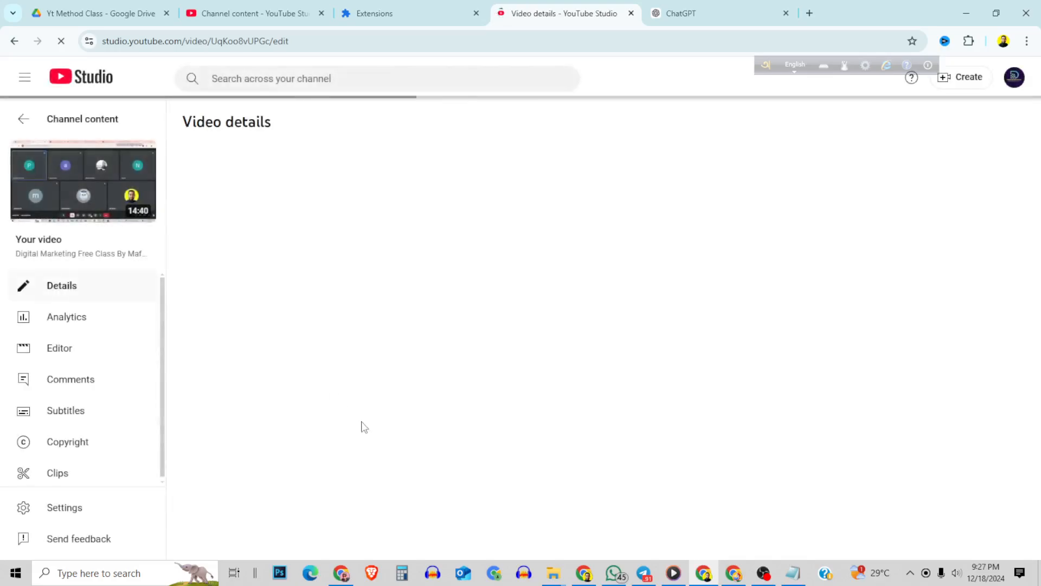
scroll(379, 425, "down", 5)
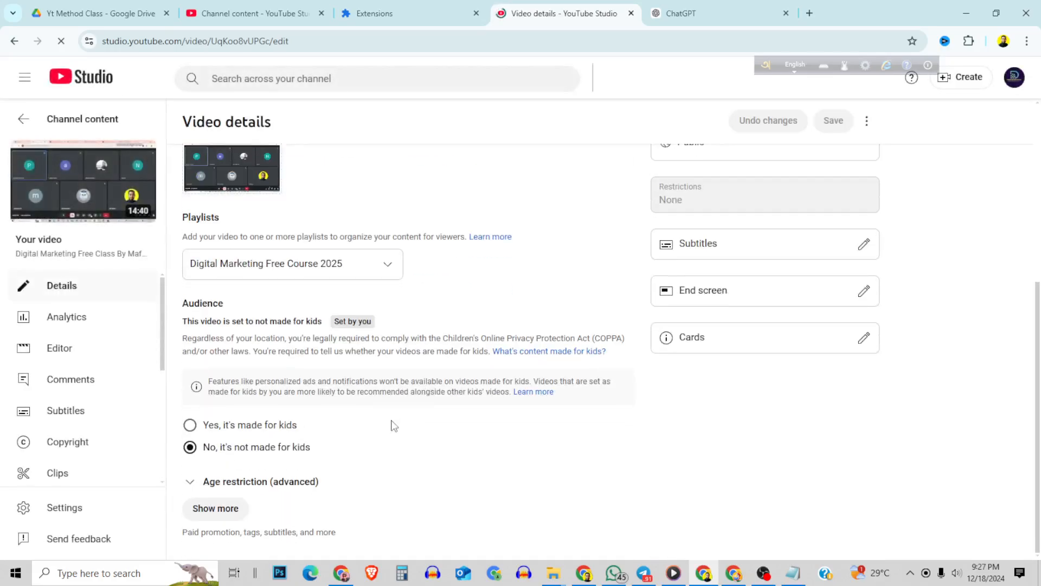
left_click(217, 512)
scroll(504, 415, "down", 10)
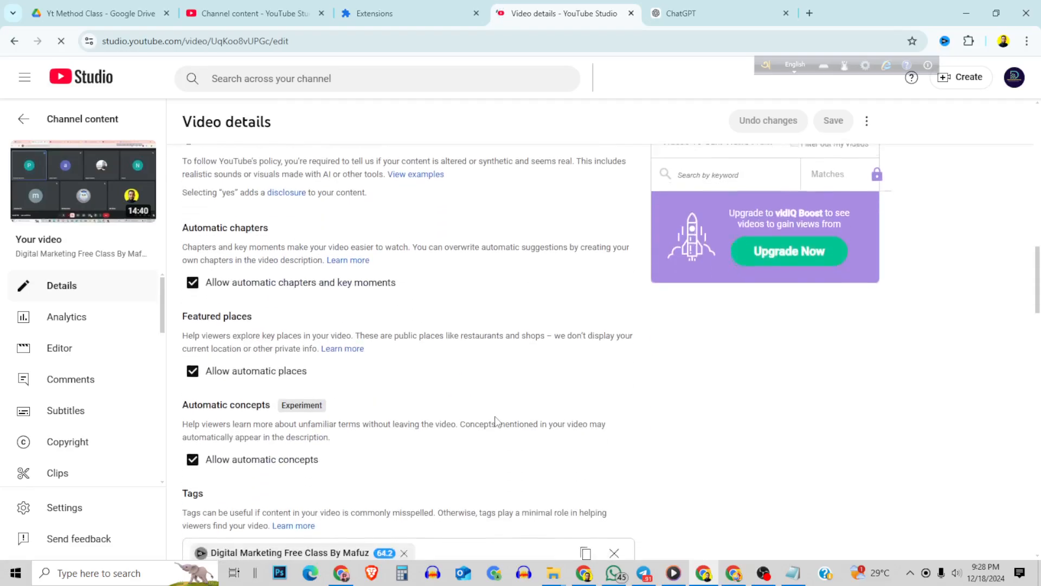
scroll(495, 421, "down", 7)
scroll(451, 421, "up", 2)
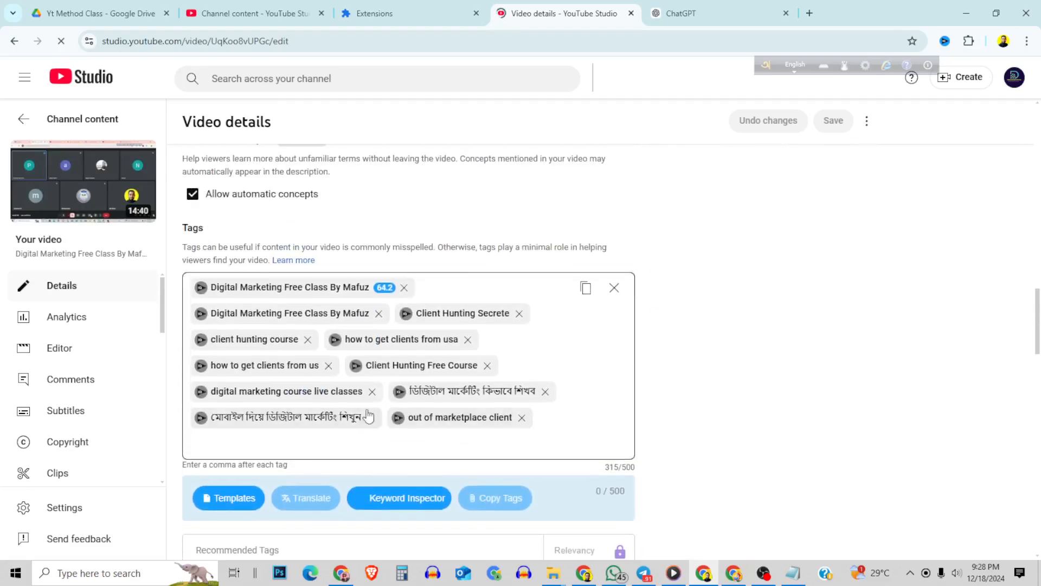
left_click(201, 366)
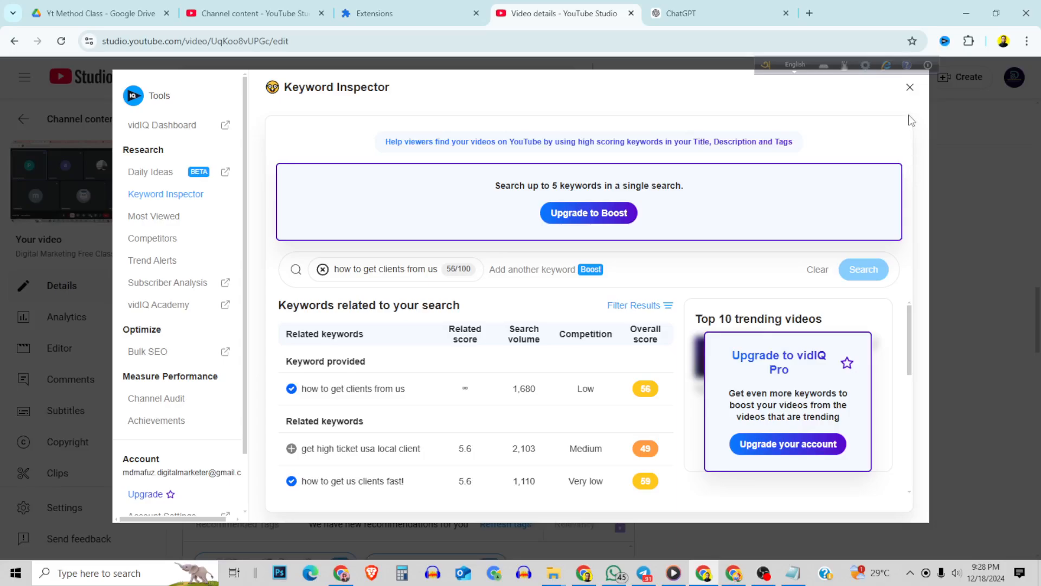
left_click(909, 88)
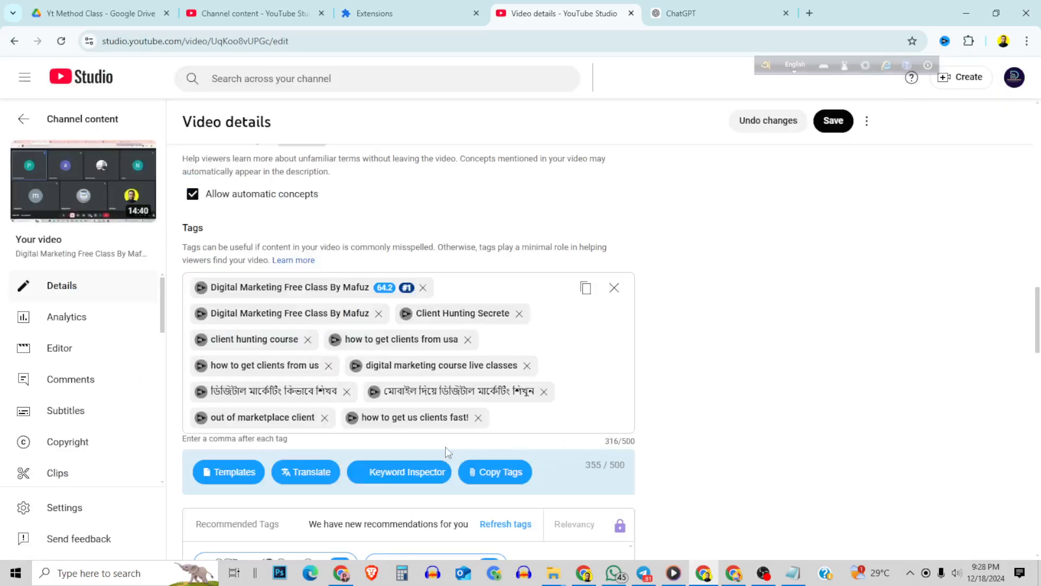
Step: Inspect the keyword "মোবাইল দিয়ে ডিজিটাল মার্কেটিং শিখুন" and remove the tags "out of marketplace client" and "how to get us clients fast!"
left_click(374, 392)
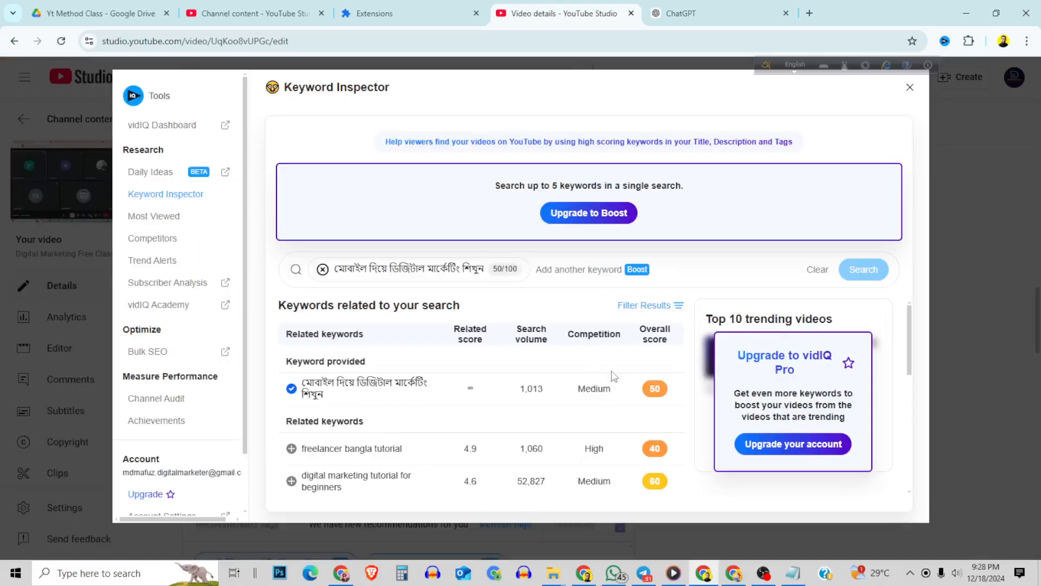
left_click(910, 87)
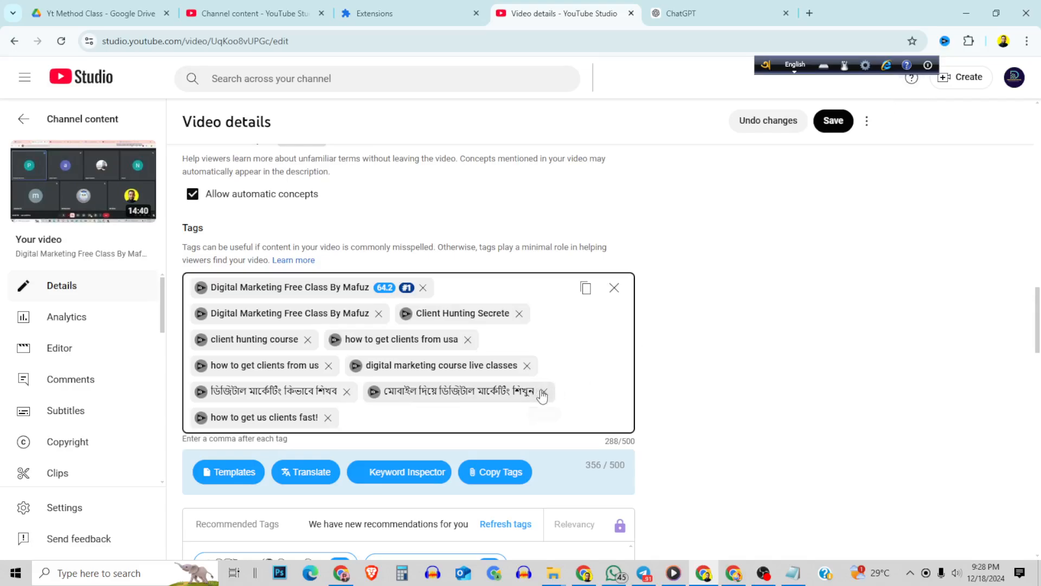
left_click(542, 392)
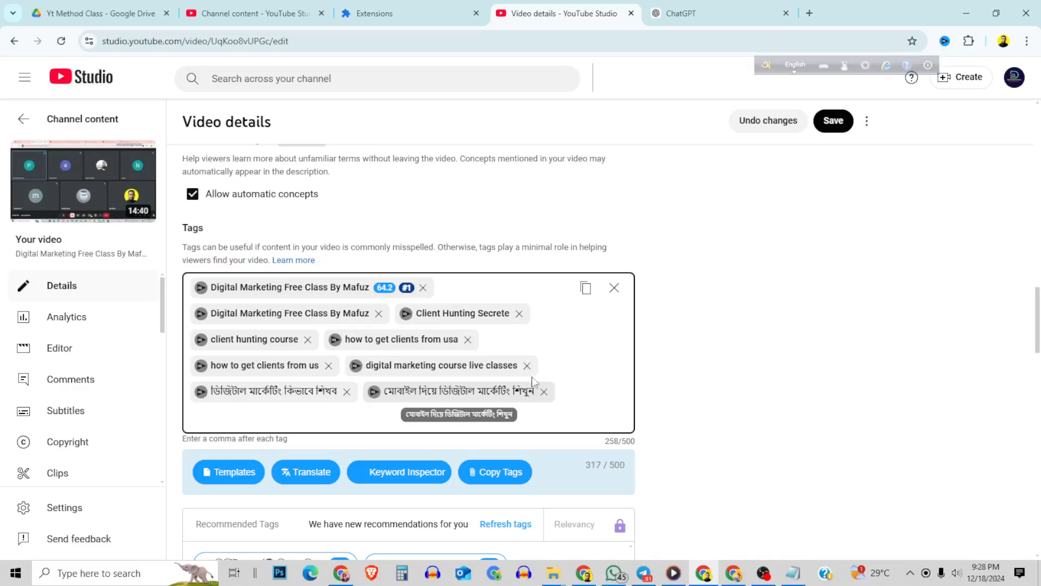
Step: Reload the video details page, discarding the unsaved tag changes, and inspect the keyword "ডিজিটাল মার্কেটিং কিভাবে শিখব"
left_click(62, 42)
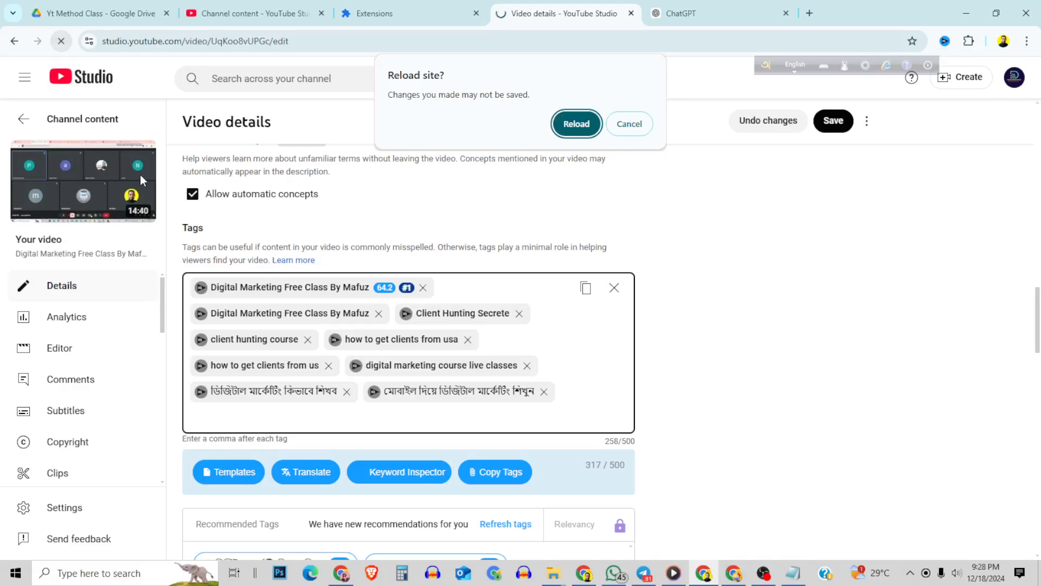
left_click(574, 122)
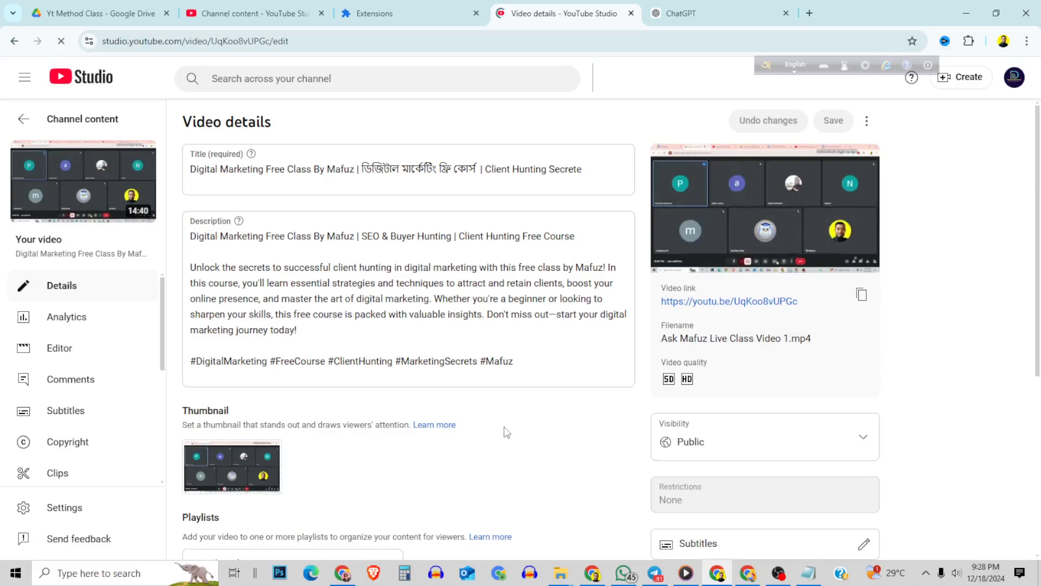
scroll(505, 431, "down", 5)
left_click(233, 508)
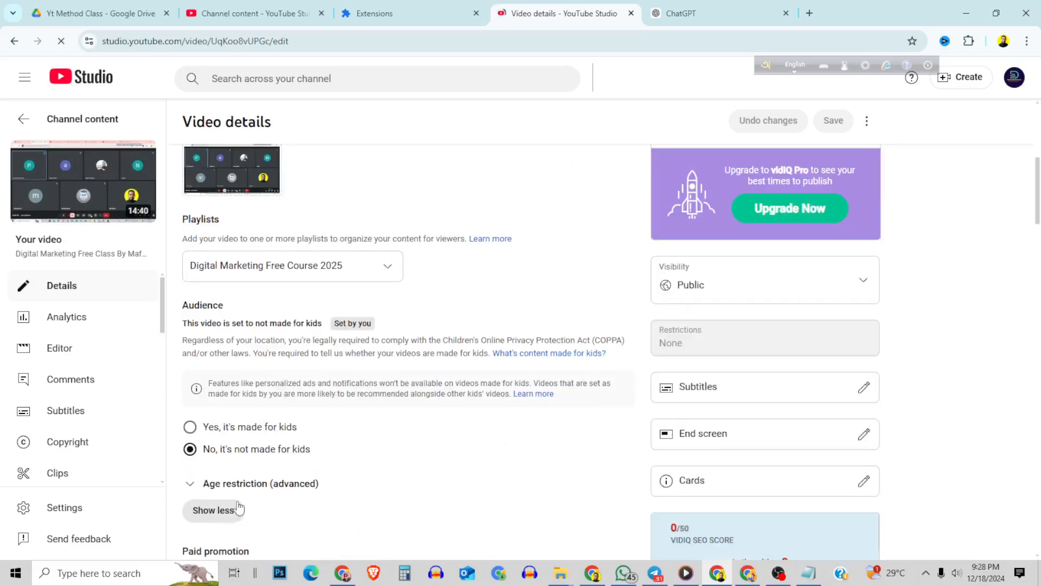
scroll(412, 374, "down", 15)
scroll(423, 416, "down", 2)
scroll(420, 428, "up", 4)
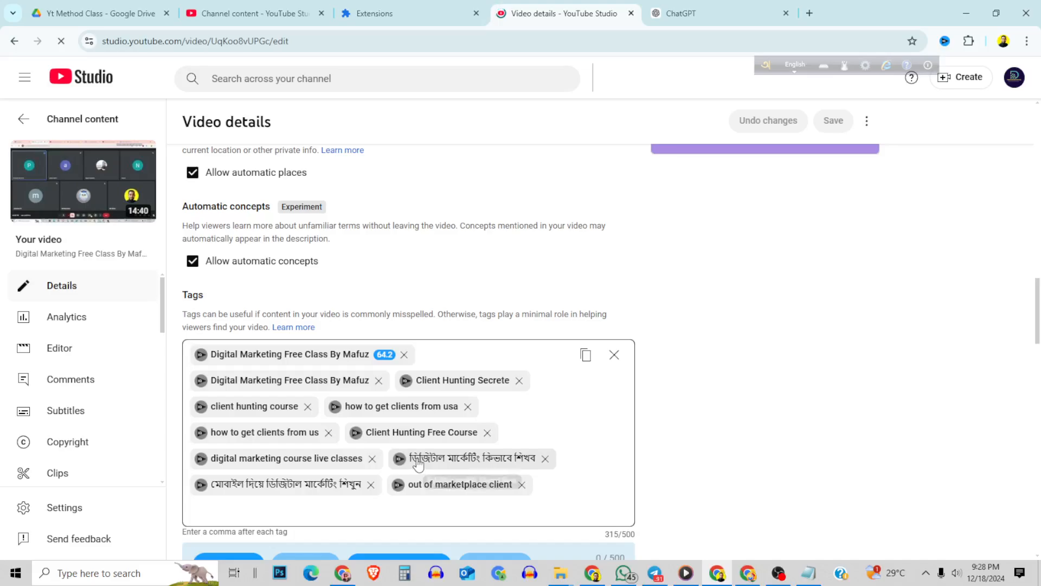
left_click(400, 458)
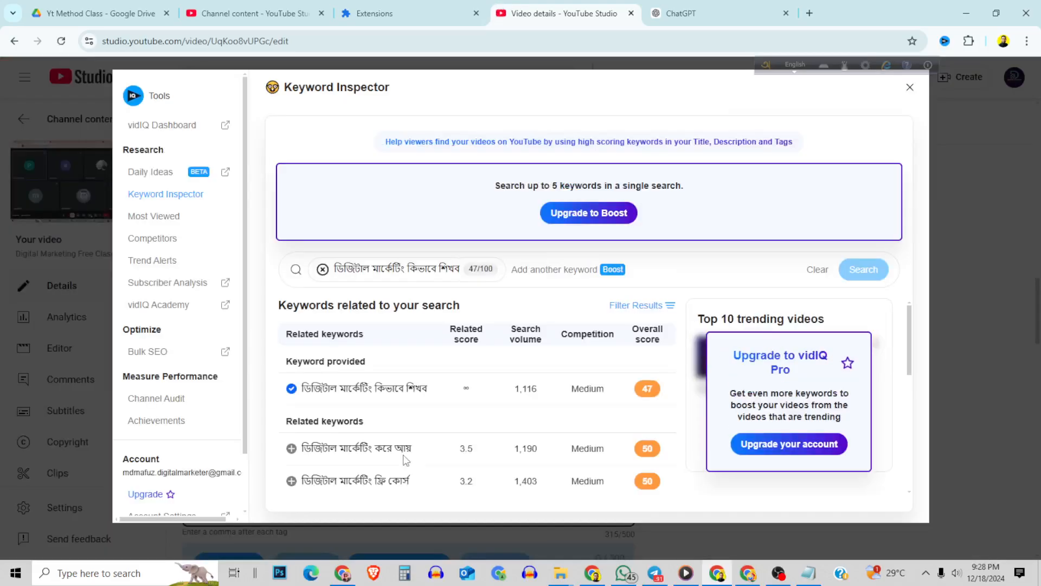
left_click(910, 87)
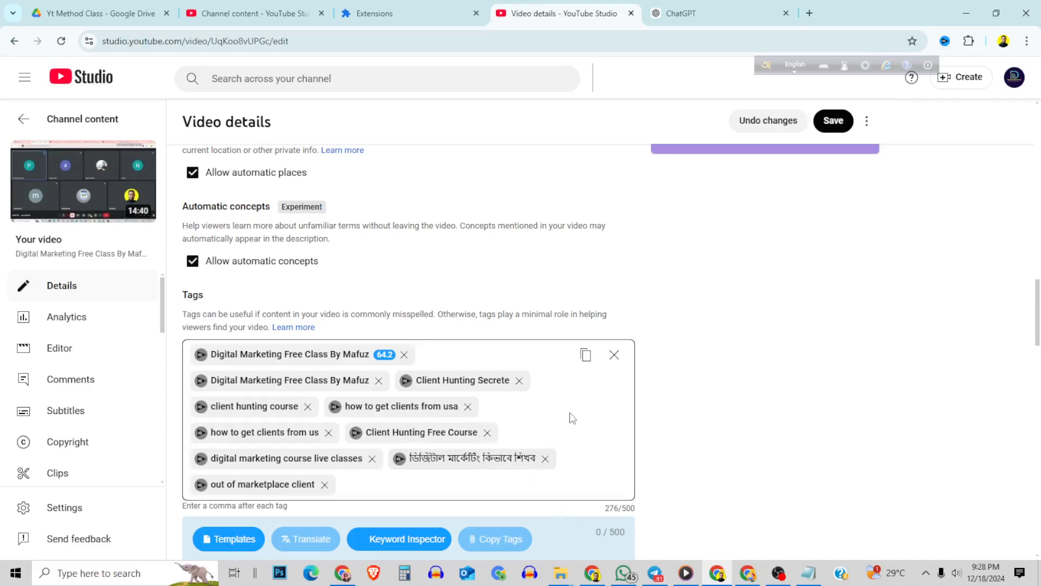
left_click(547, 462)
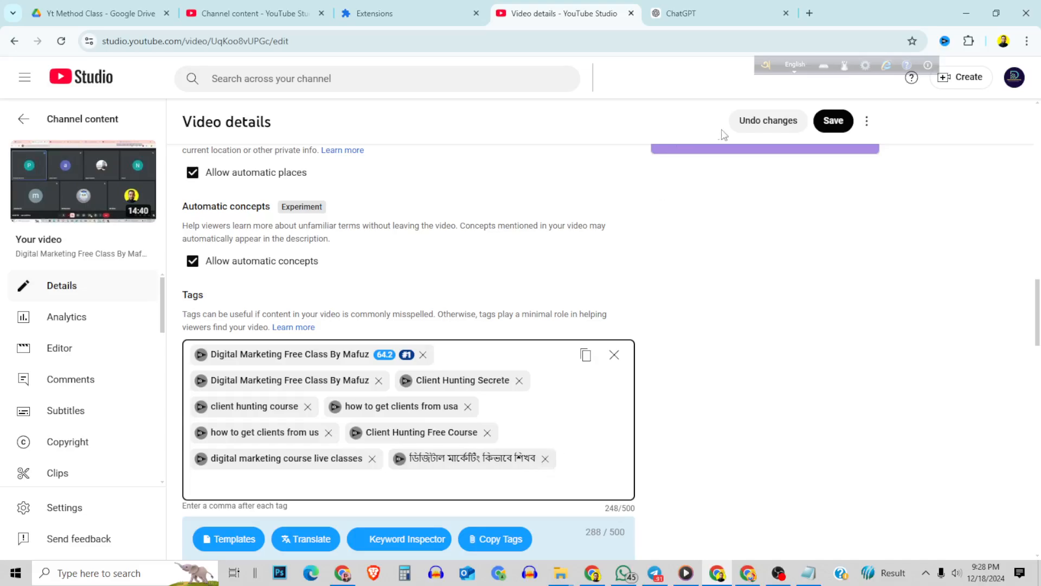
left_click(759, 121)
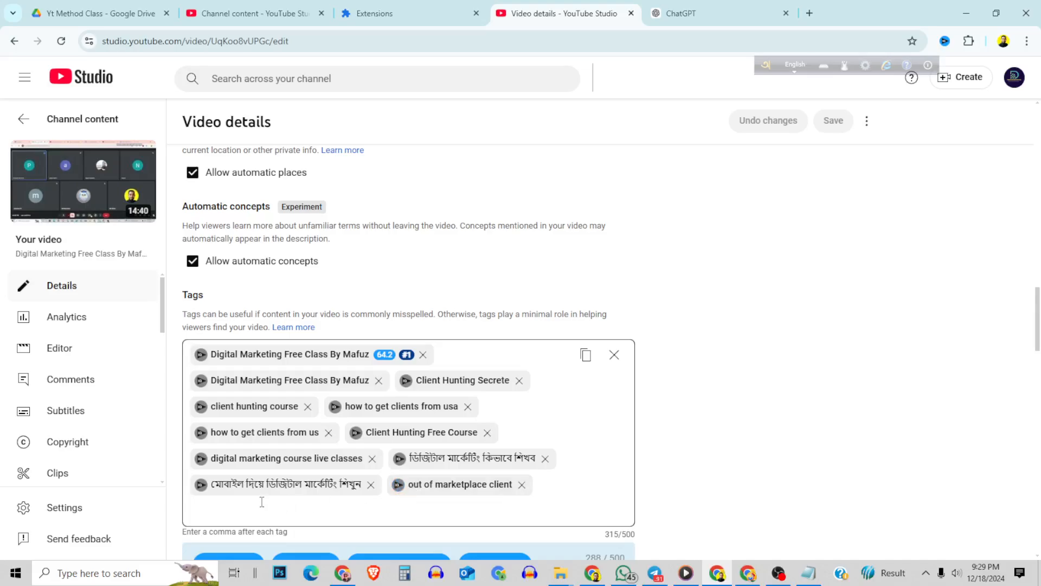
left_click(372, 460)
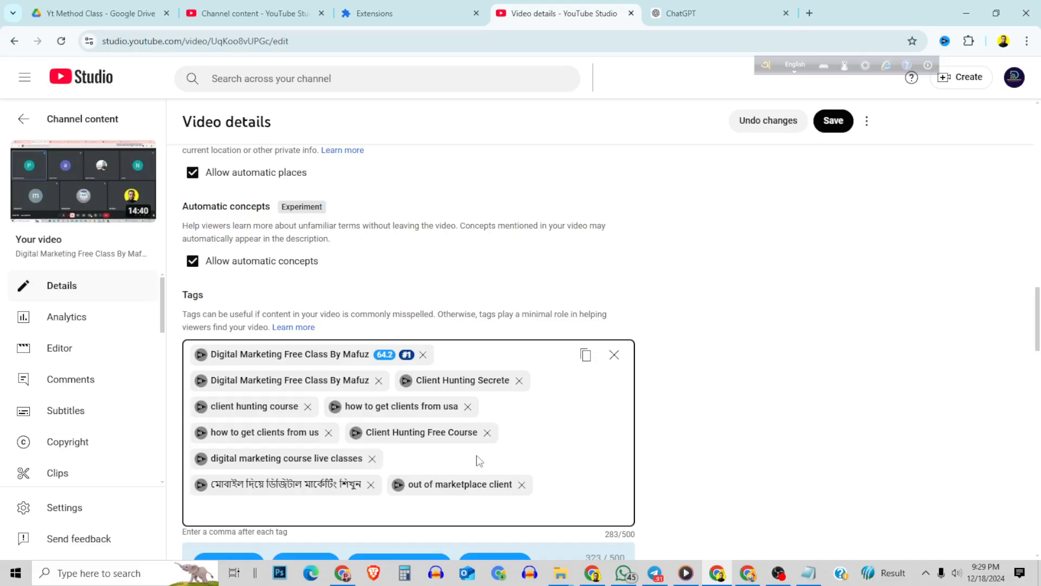
left_click(765, 120)
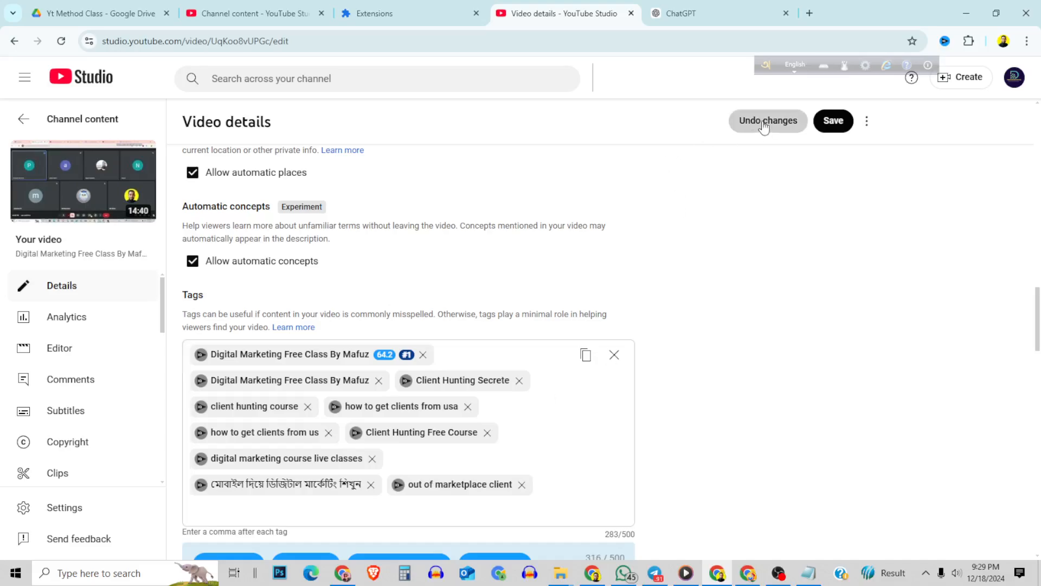
Step: Remove the tag "digital marketing course live classes" and save the changes
left_click(490, 434)
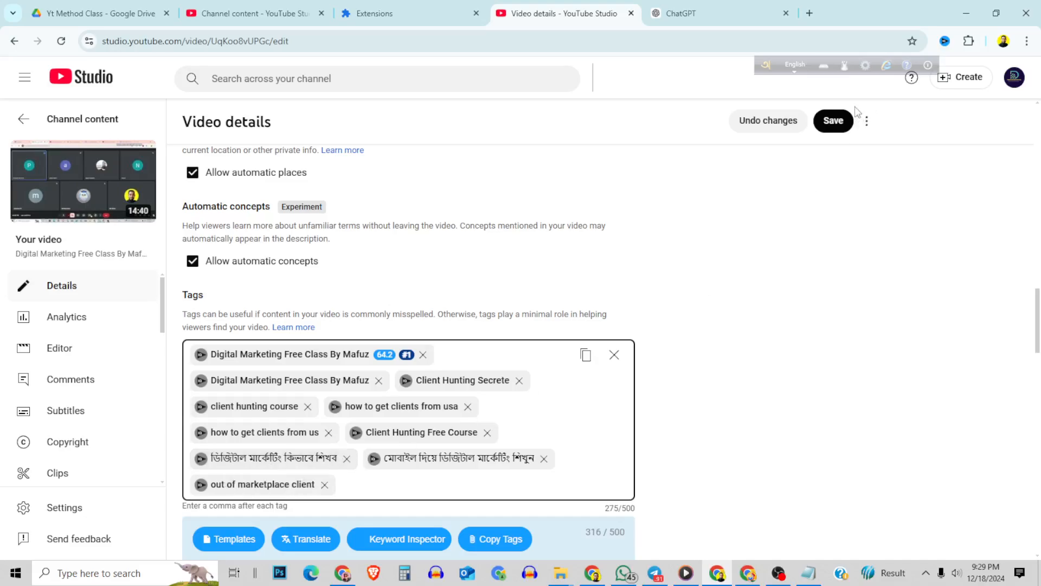
left_click(834, 122)
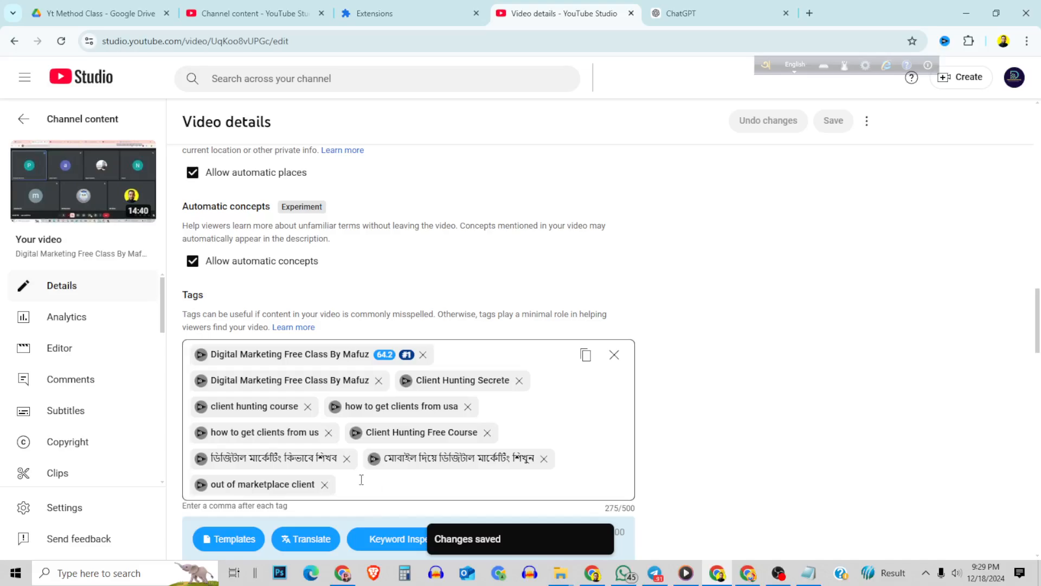
Step: Remove "Client Hunting Free Course" and "মোবাইল দিয়ে ডিজিটাল মার্কেটিং শিখুন", and add the related keyword "how to find clients in usa" as a tag
left_click(202, 434)
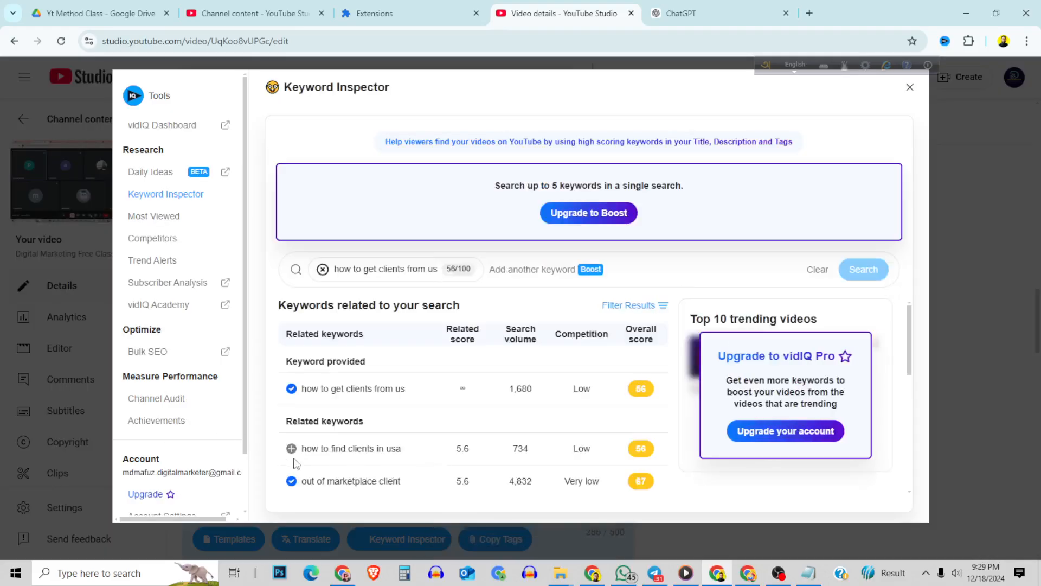
left_click(292, 448)
left_click(908, 88)
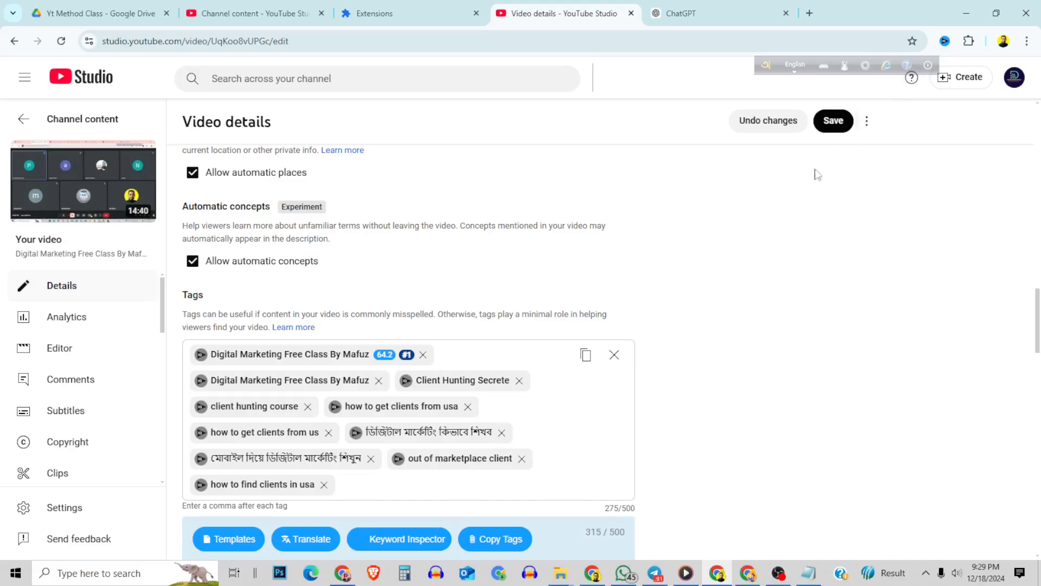
left_click(355, 433)
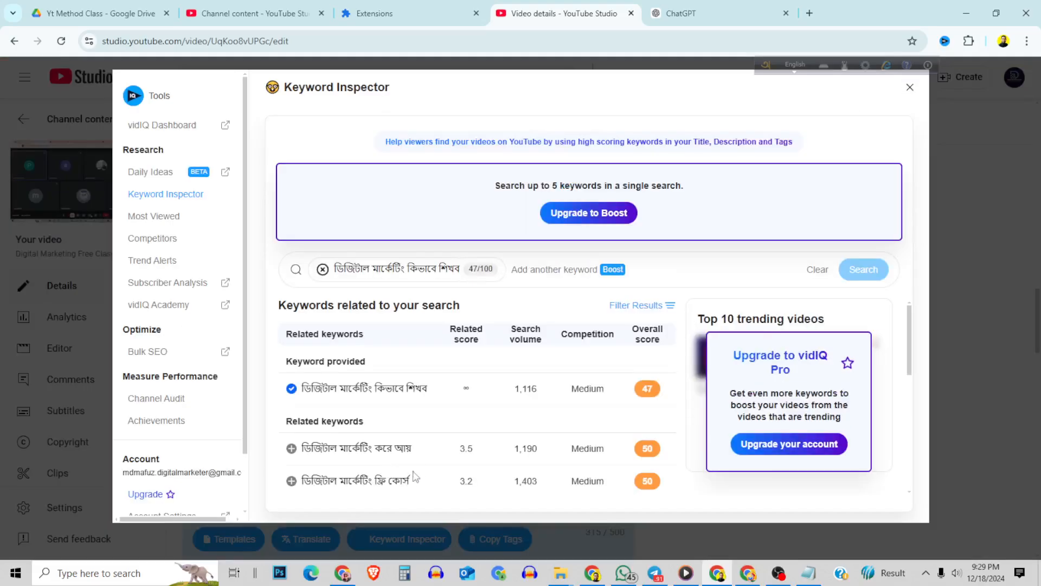
left_click(911, 90)
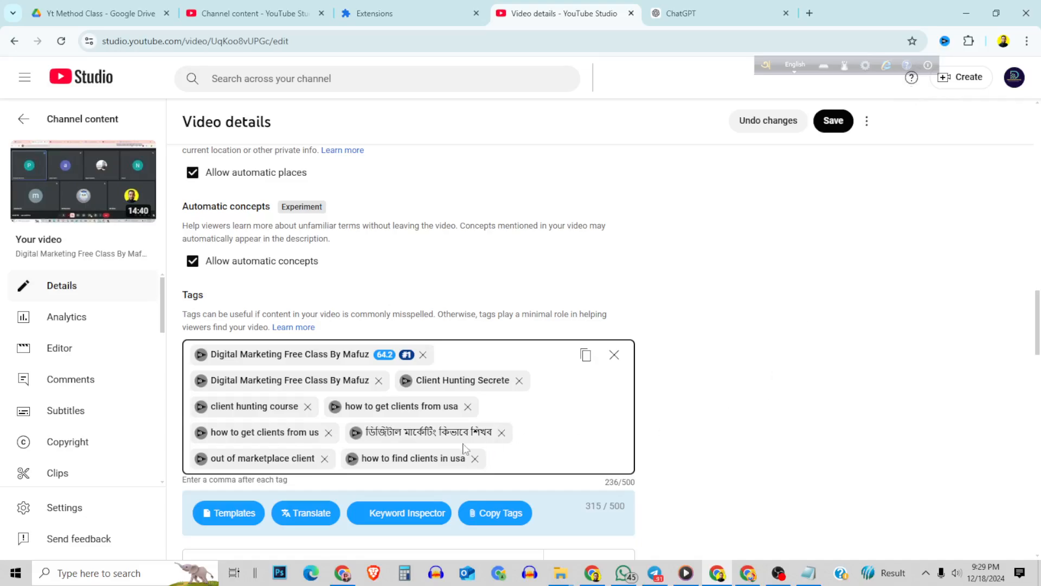
Step: Copy the saved tag list from Notepad and paste it after the existing tags of the video
left_click(809, 565)
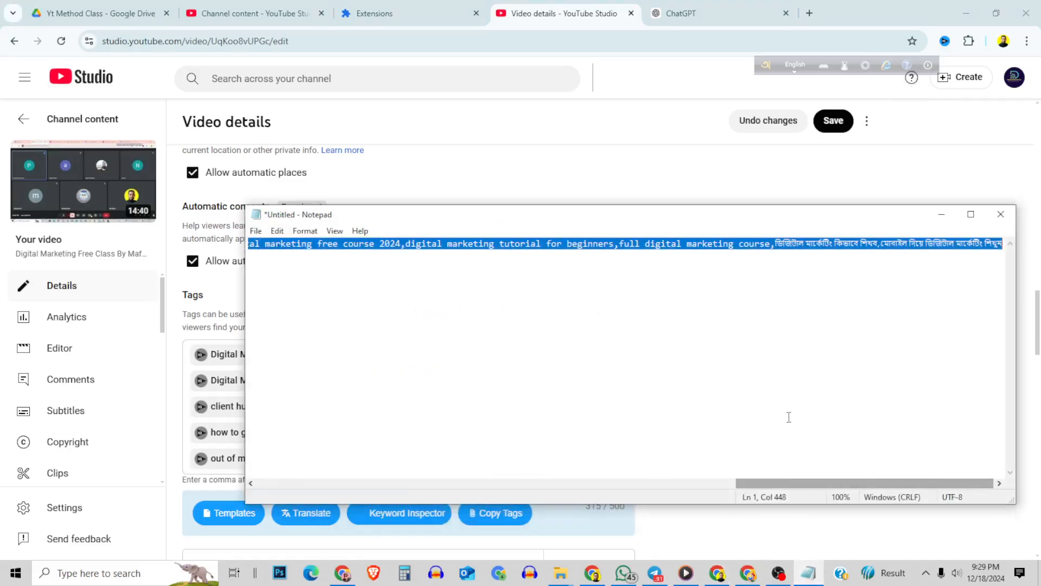
right_click(619, 242)
left_click(673, 283)
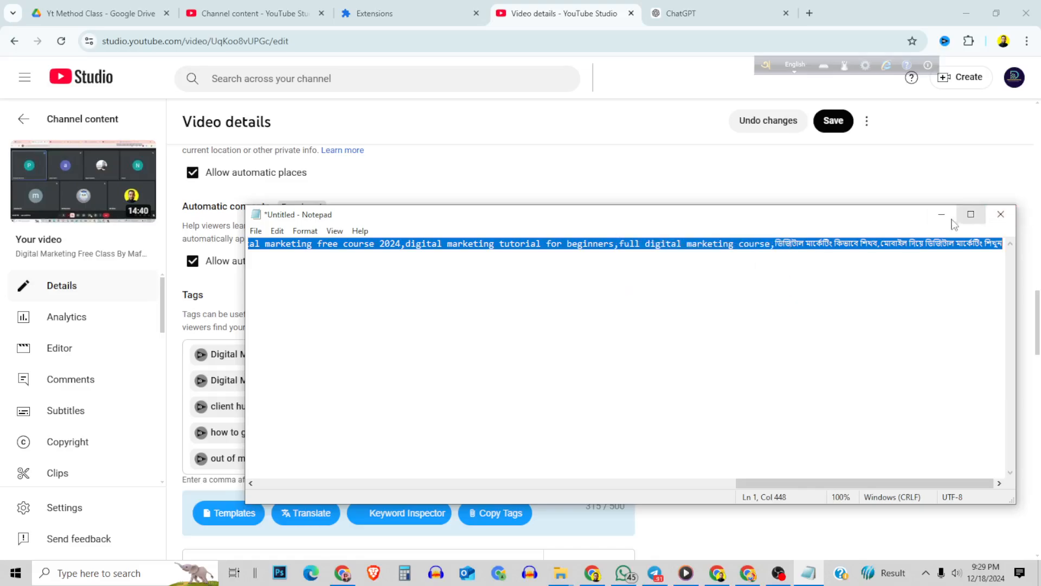
left_click(953, 221)
right_click(517, 455)
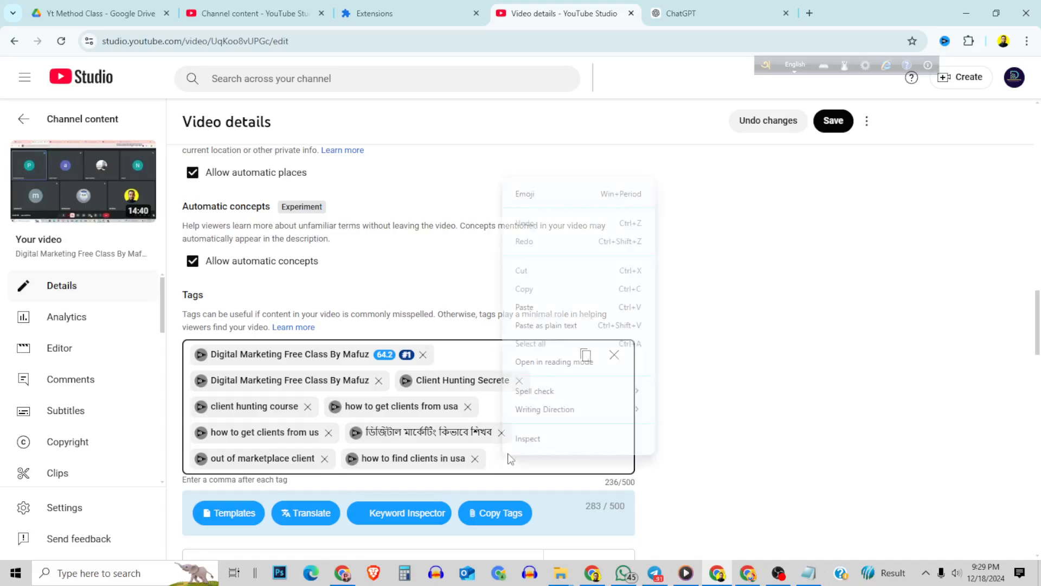
left_click(538, 308)
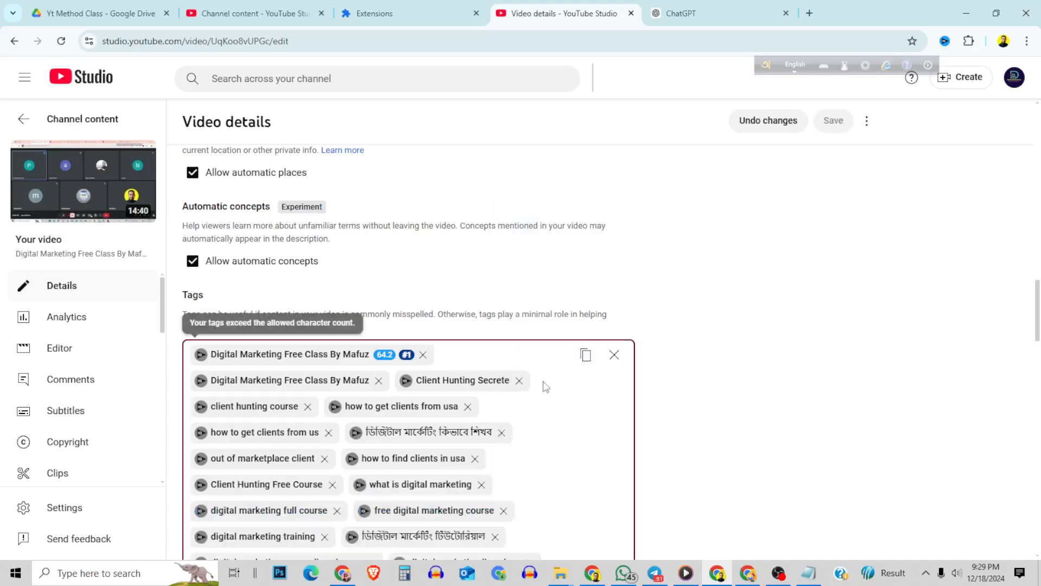
scroll(493, 401, "down", 3)
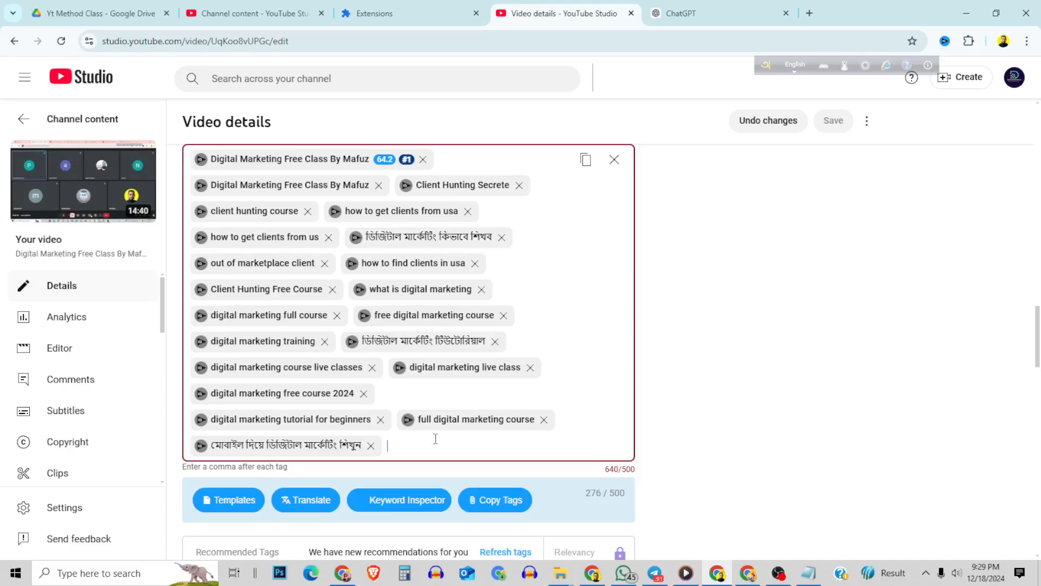
Step: Inspect "full digital marketing course", and remove that tag and "মোবাইল দিয়ে ডিজিটাল মার্কেটিং শিখুন" from the pasted tags
left_click(407, 420)
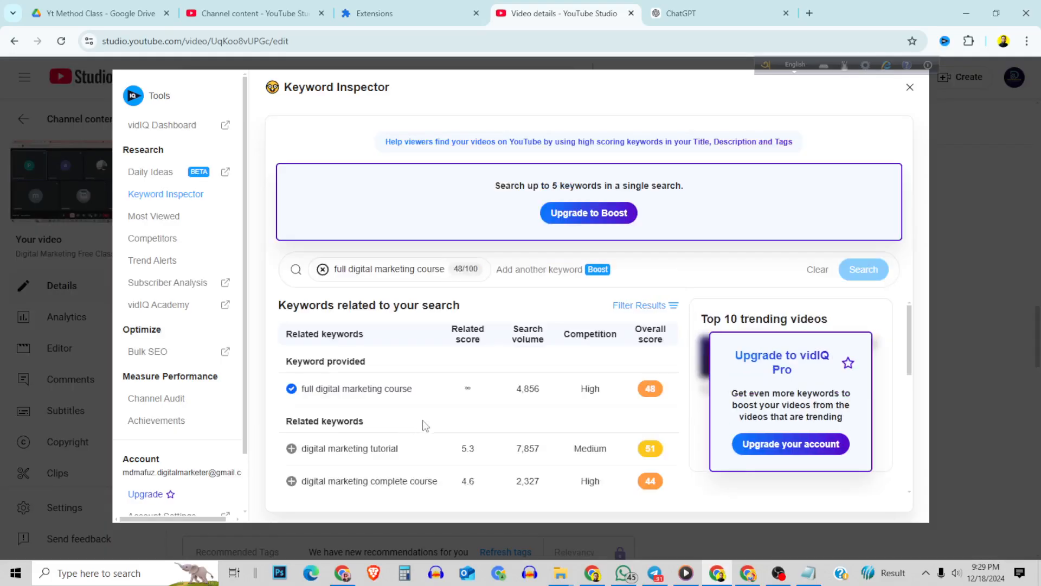
left_click(910, 89)
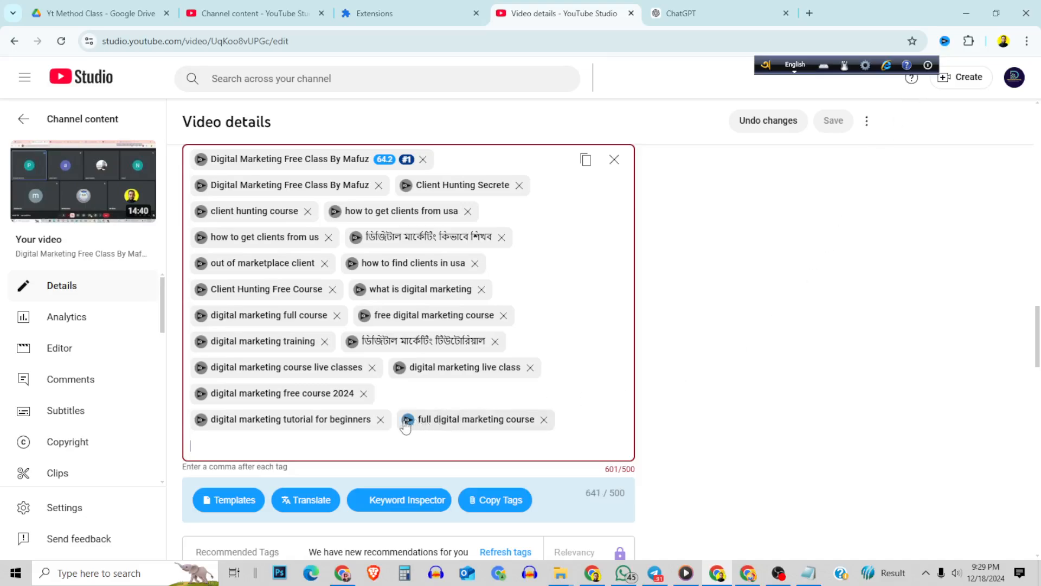
key("BackSpace")
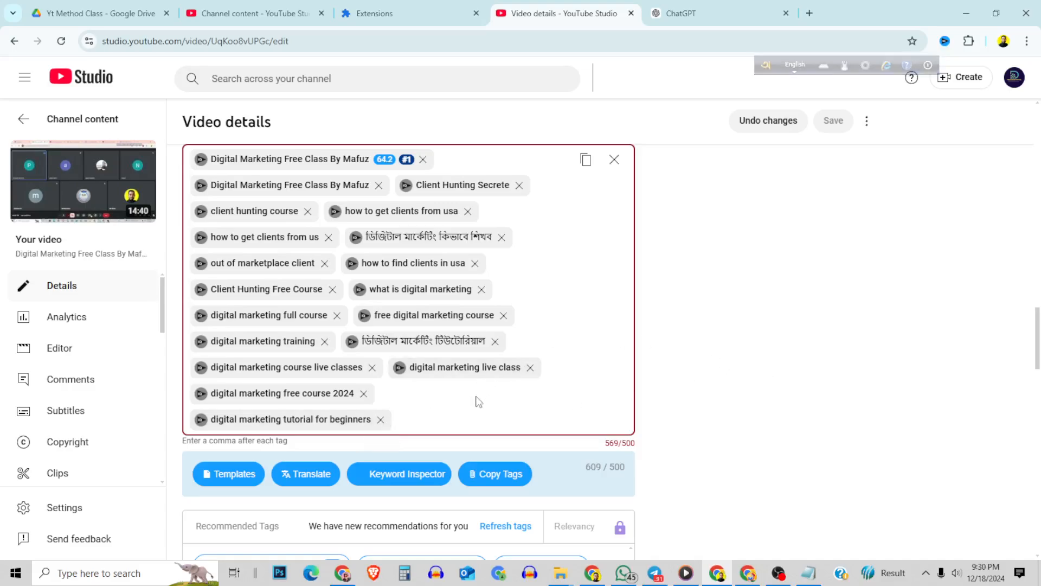
Step: Review the extended tag list and remove the tag "what is digital marketing"
scroll(428, 379, "up", 3)
scroll(426, 392, "down", 1)
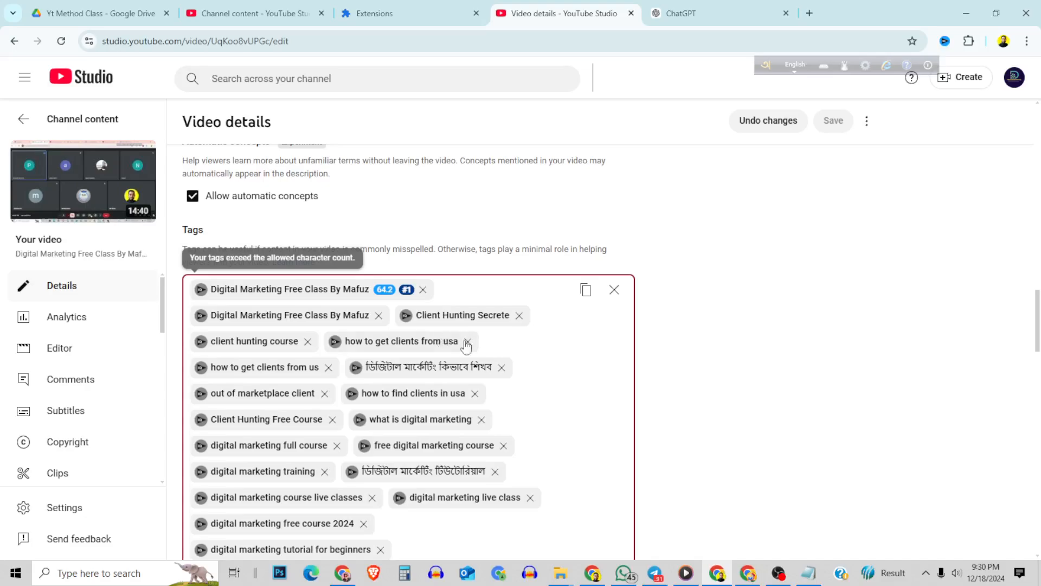
scroll(274, 415, "down", 1)
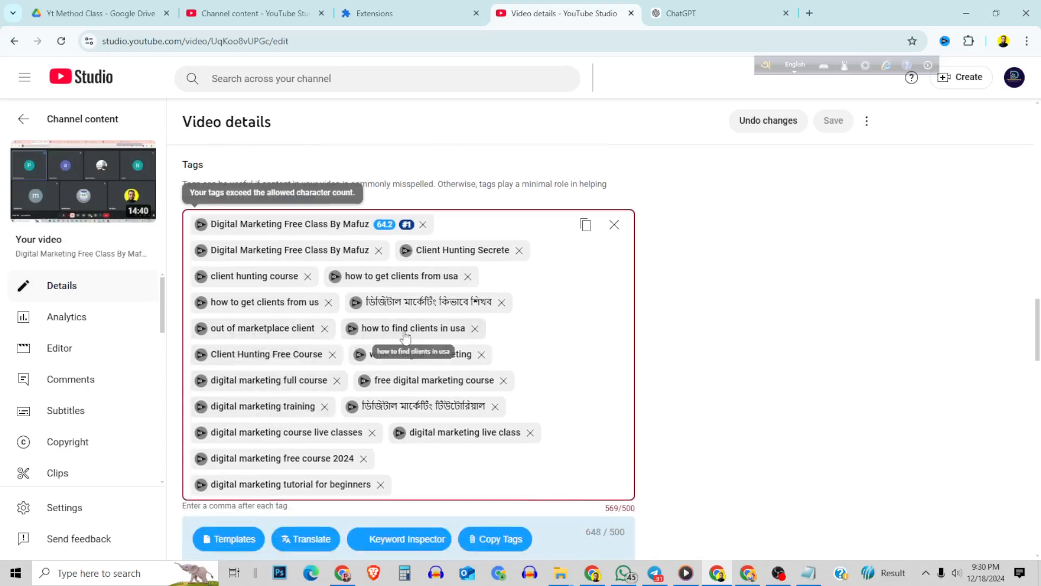
left_click(332, 355)
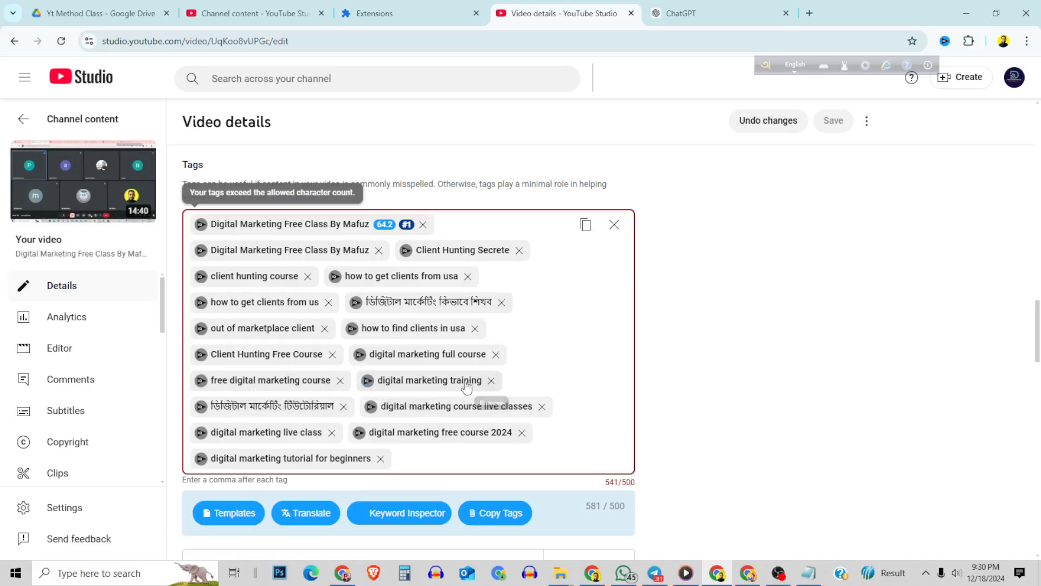
Step: Inspect and remove "digital marketing training", also remove "ডিজিটাল মার্কেটিং টিউটোরিয়াল" and "digital marketing course live classes", and save the changes
left_click(368, 380)
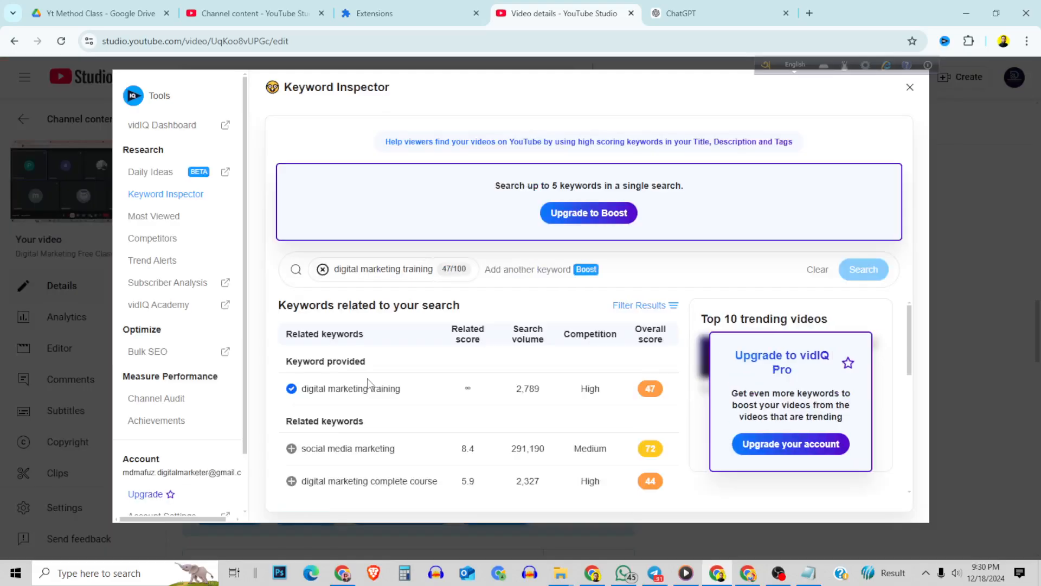
left_click(911, 88)
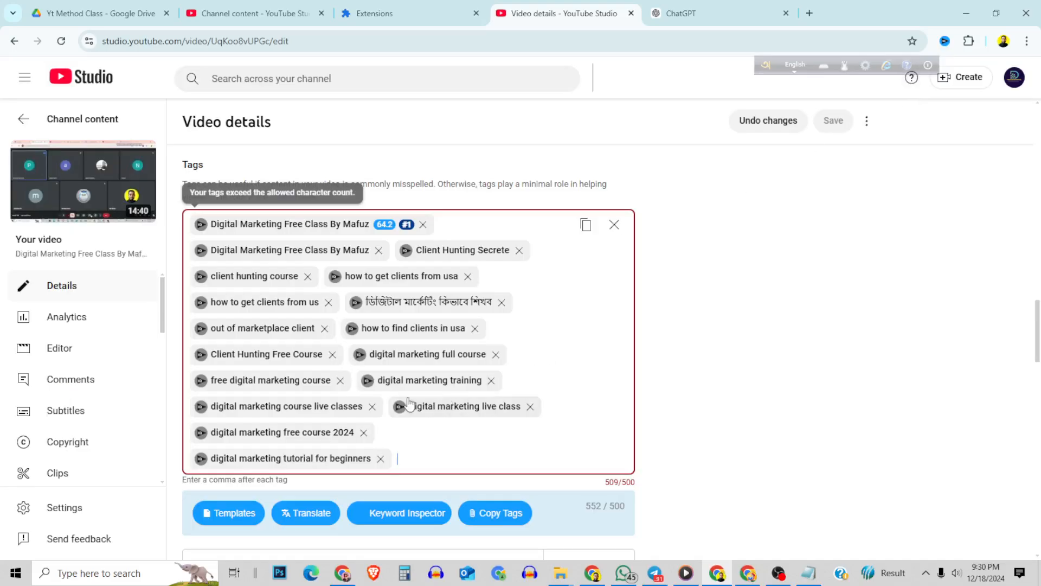
left_click(341, 381)
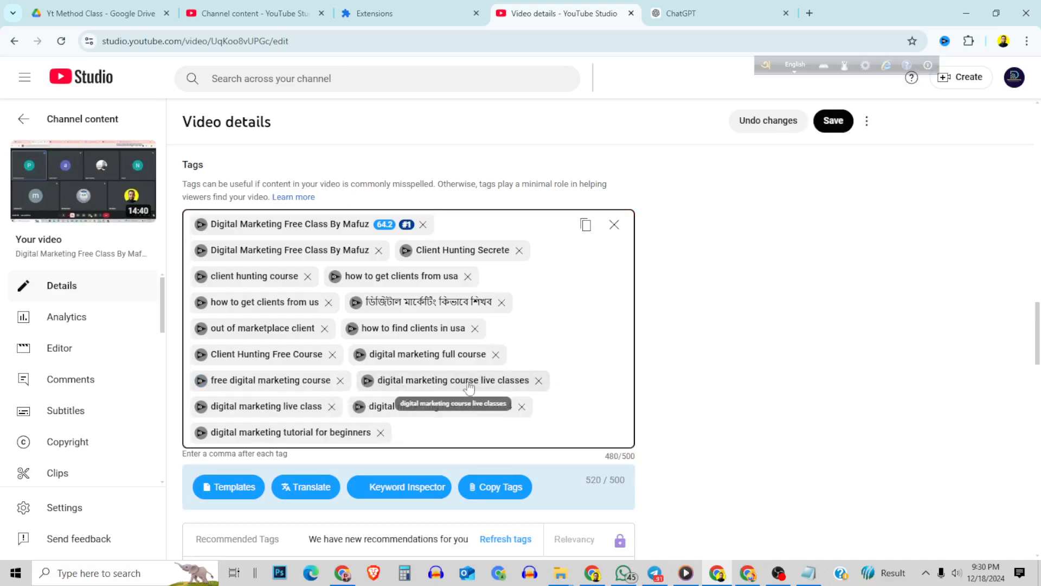
left_click(341, 381)
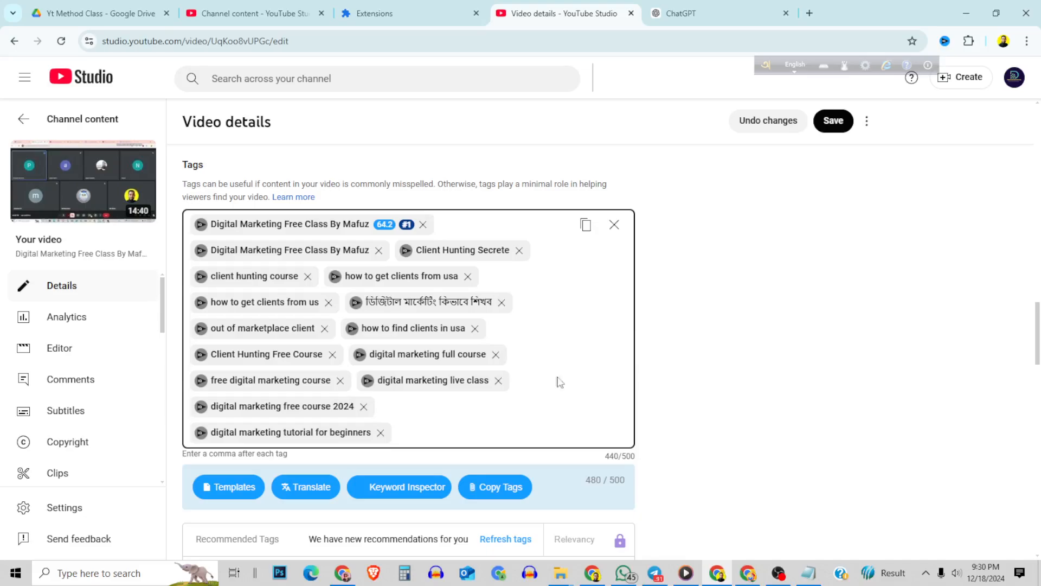
left_click(833, 121)
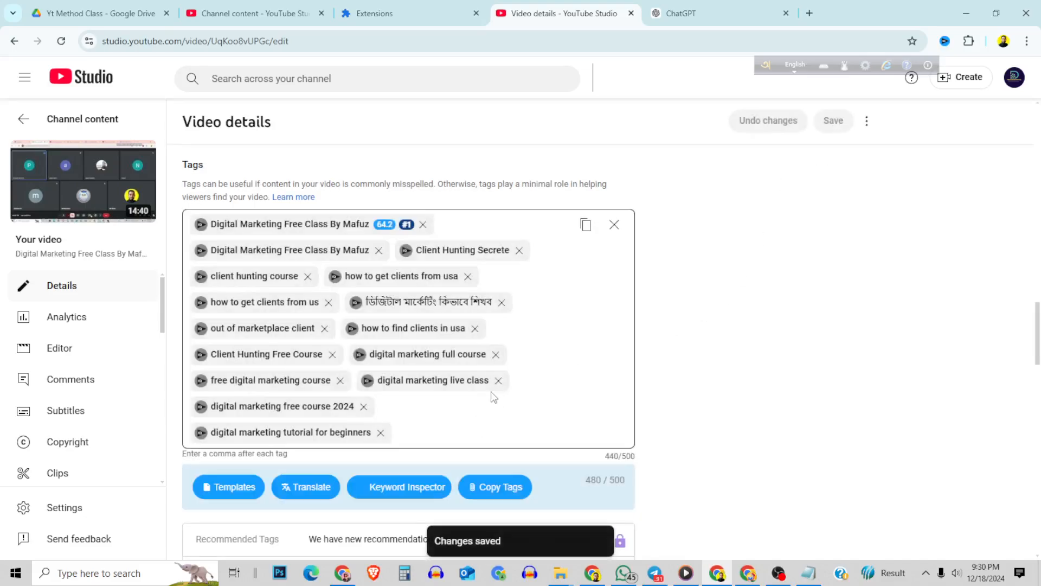
Step: Copy the Bengali phrase "ডিজিটাল মার্কেটিং ফ্রি কোর্স" from the video's title
scroll(466, 365, "up", 15)
scroll(407, 291, "up", 10)
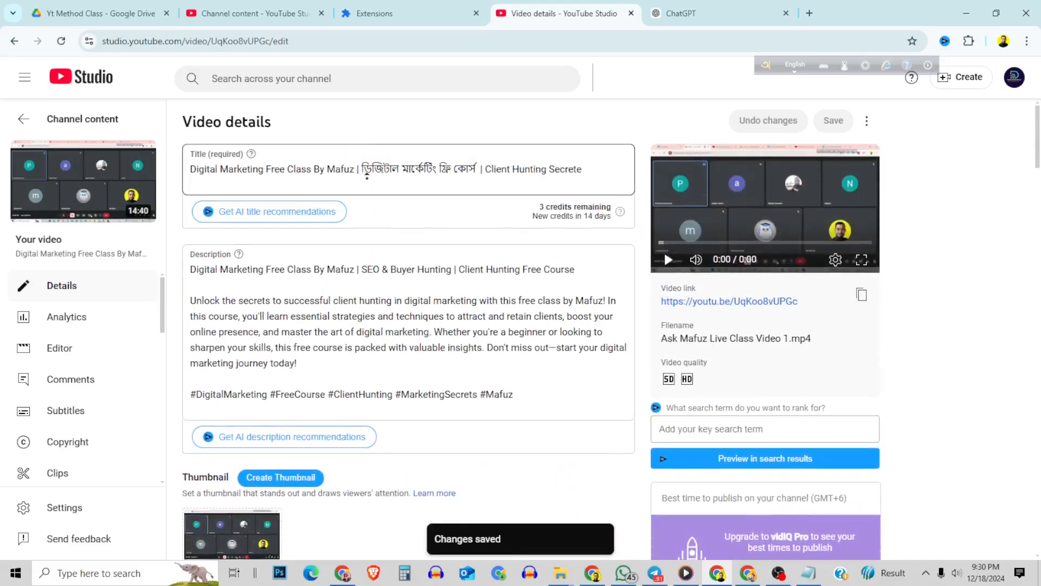
left_click_drag(478, 168, 368, 166)
right_click(395, 172)
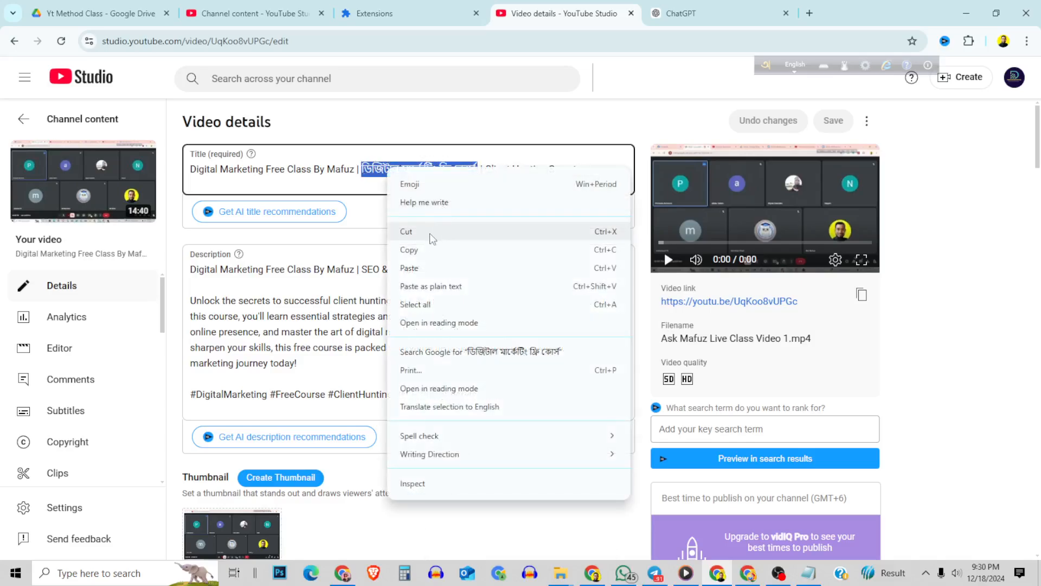
left_click(417, 249)
Step: Open YouTube in a new browser tab and search for the copied phrase "ডিজিটাল মার্কেটিং ফ্রি কোর্স"
left_click(809, 13)
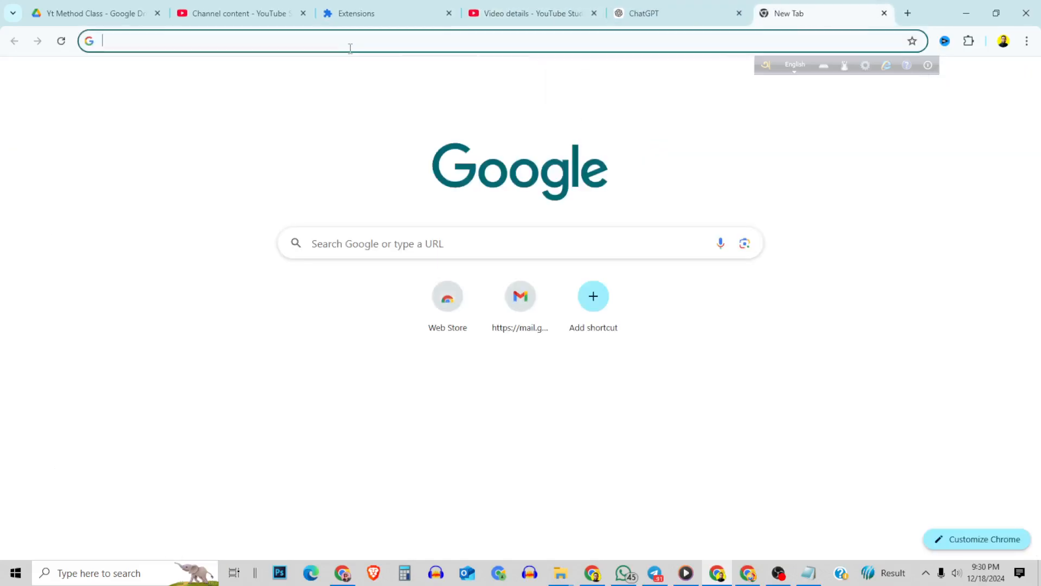
type("y")
key("Return")
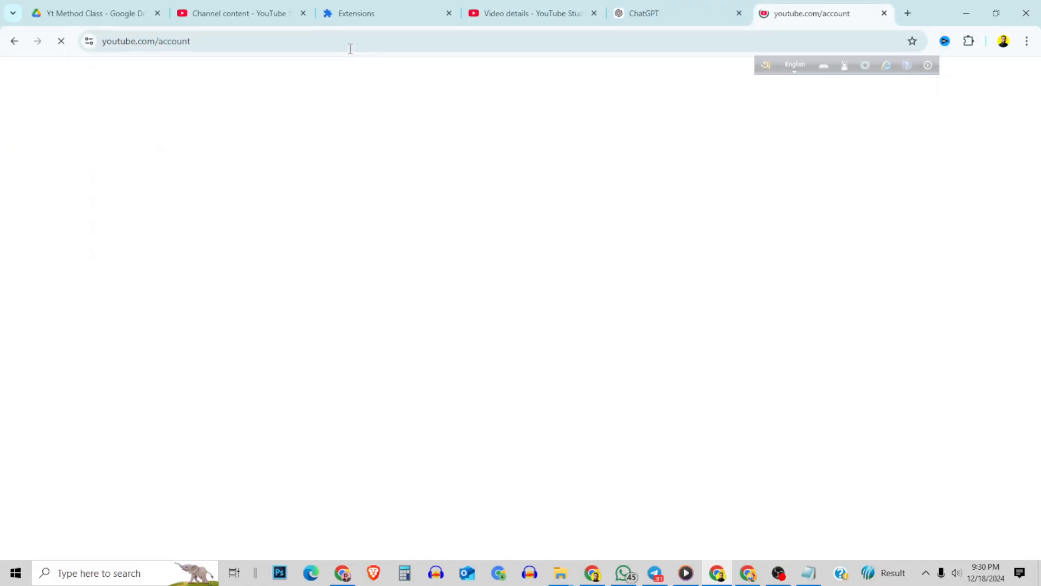
left_click(374, 74)
right_click(352, 79)
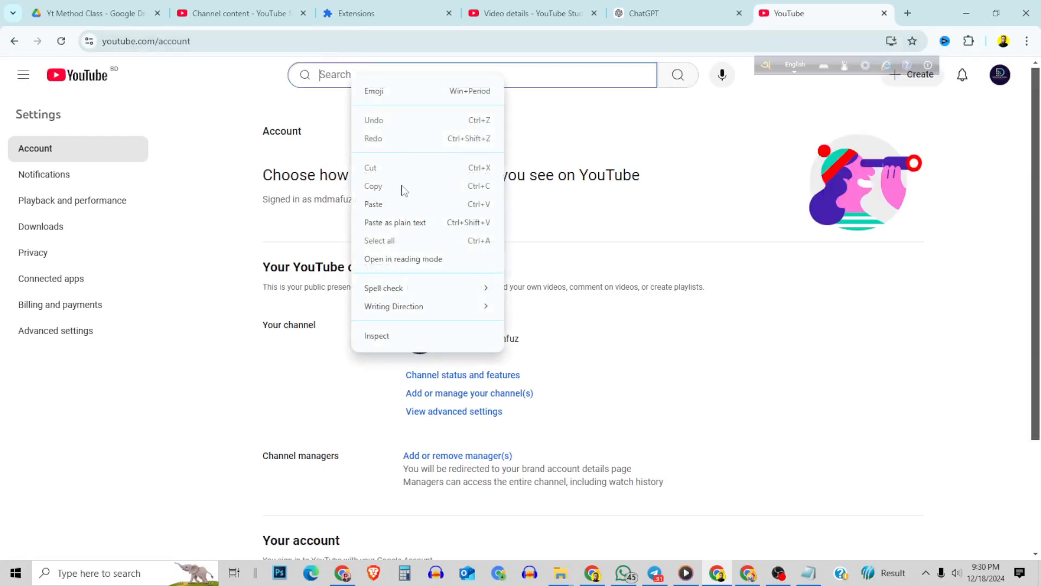
left_click(390, 201)
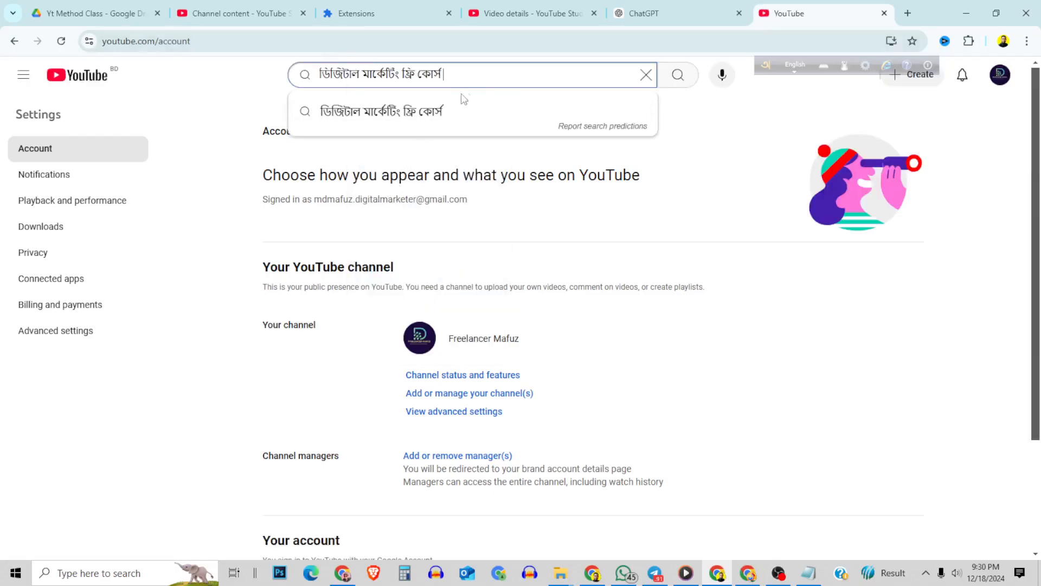
left_click(677, 75)
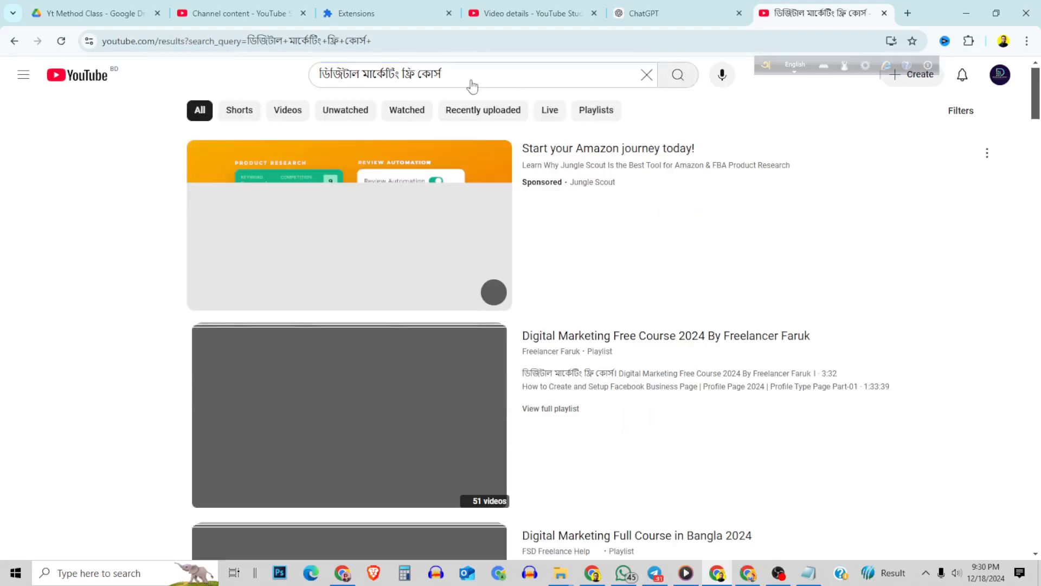
Step: Run the suggested search "digital marketing live course" and copy that search term
left_click_drag(466, 76, 302, 78)
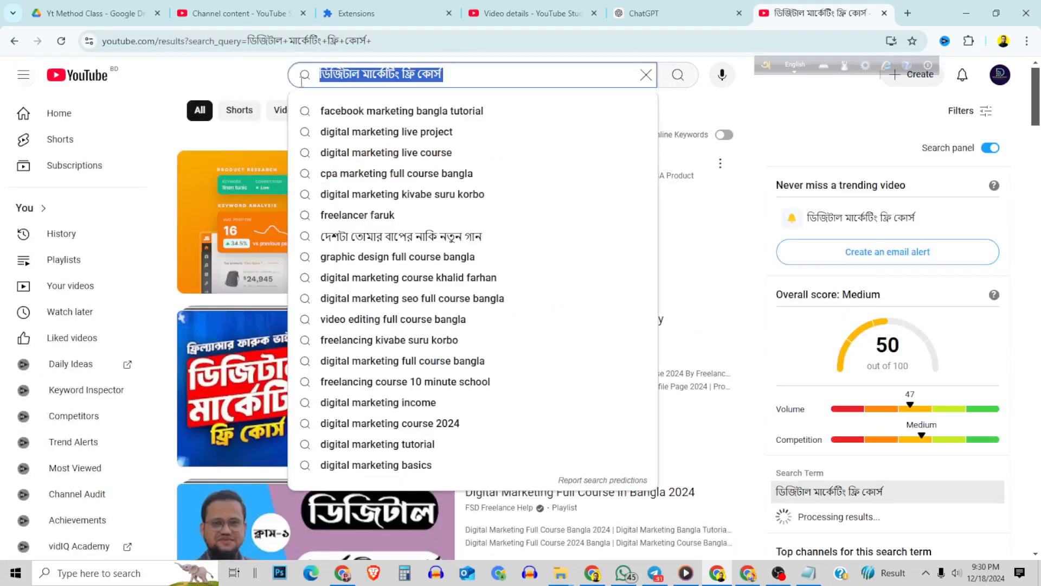
left_click(402, 73)
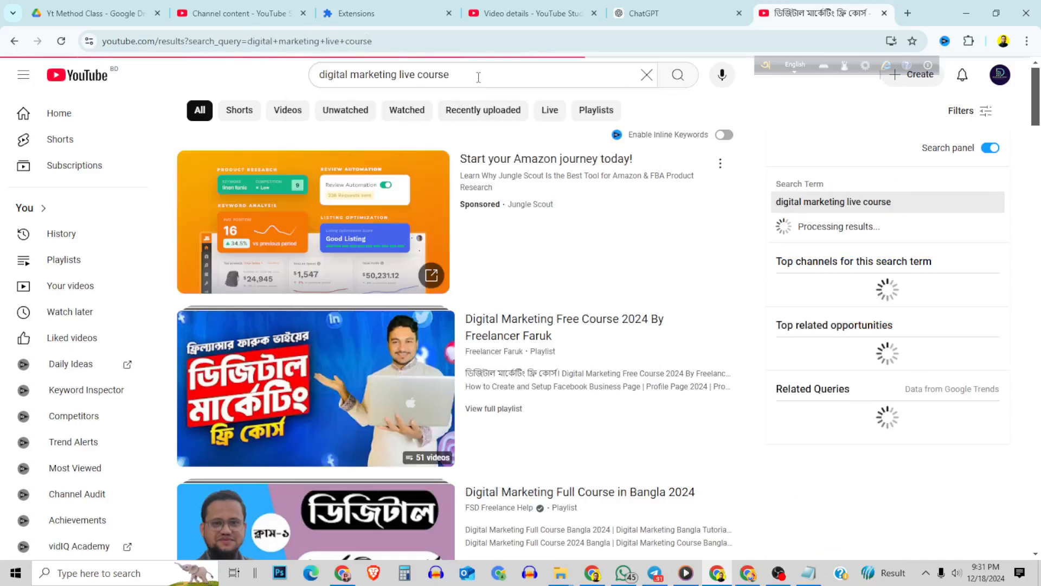
left_click_drag(456, 75, 337, 76)
right_click(337, 75)
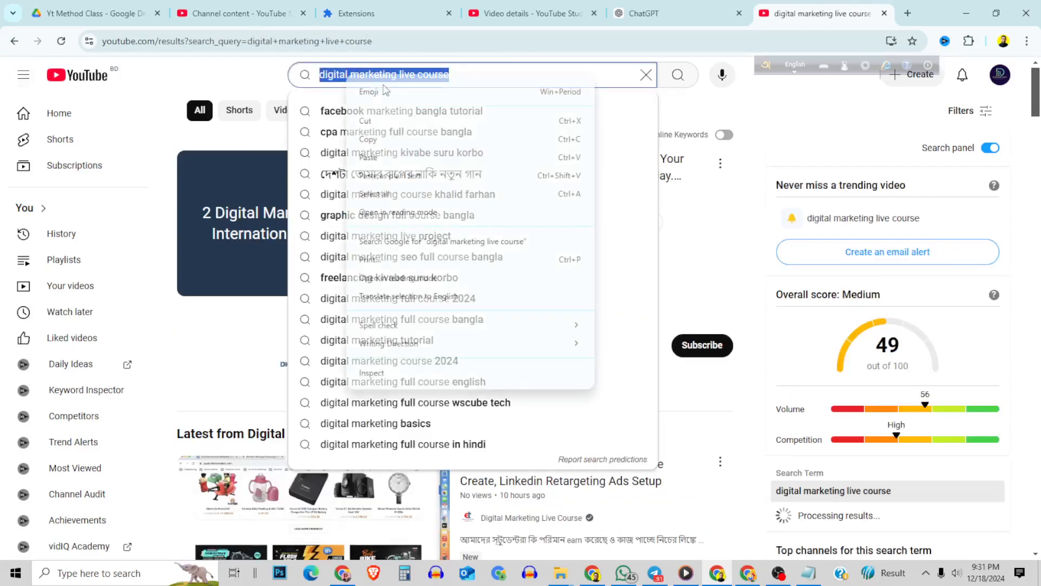
left_click(387, 139)
Step: Return to the video's details and paste "digital marketing live course" as a new tag after the existing ones
left_click(523, 11)
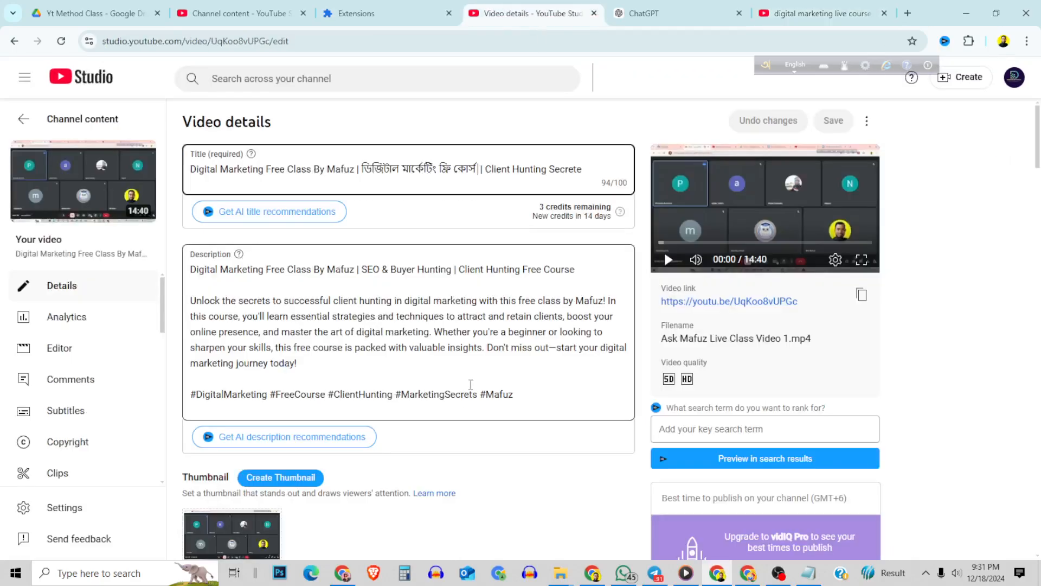
scroll(502, 498, "down", 20)
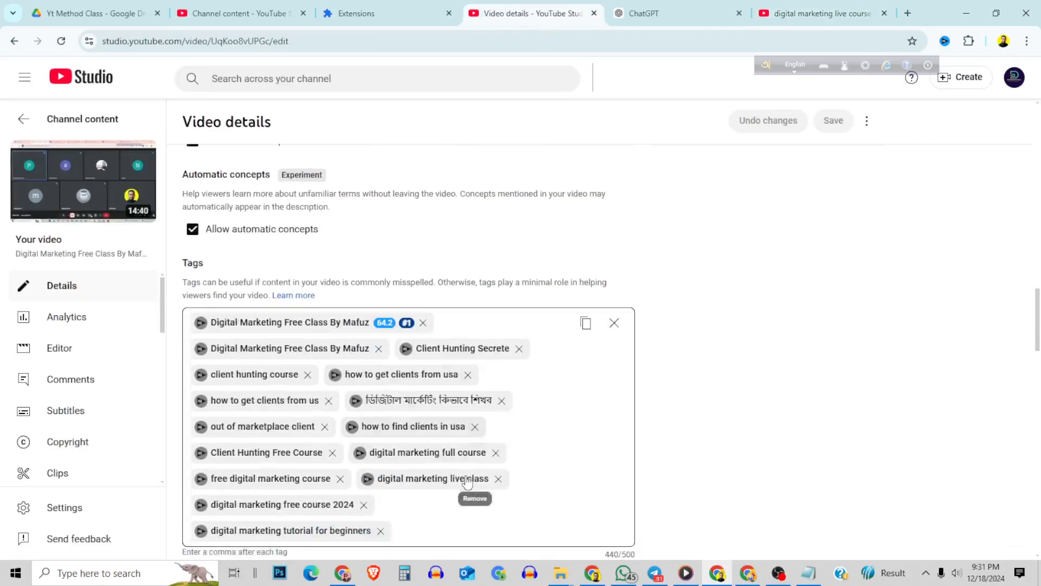
left_click(412, 387)
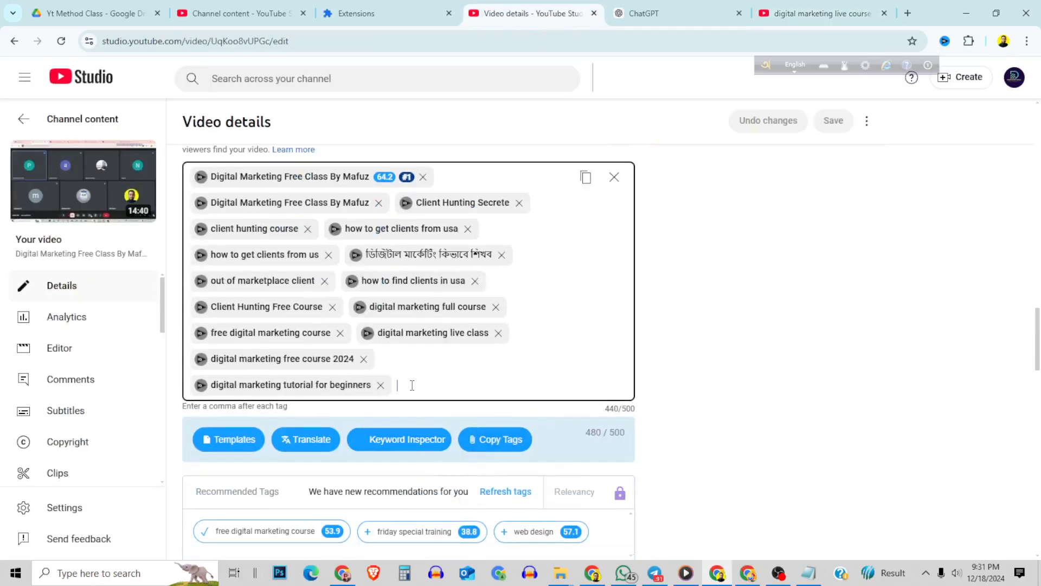
right_click(429, 355)
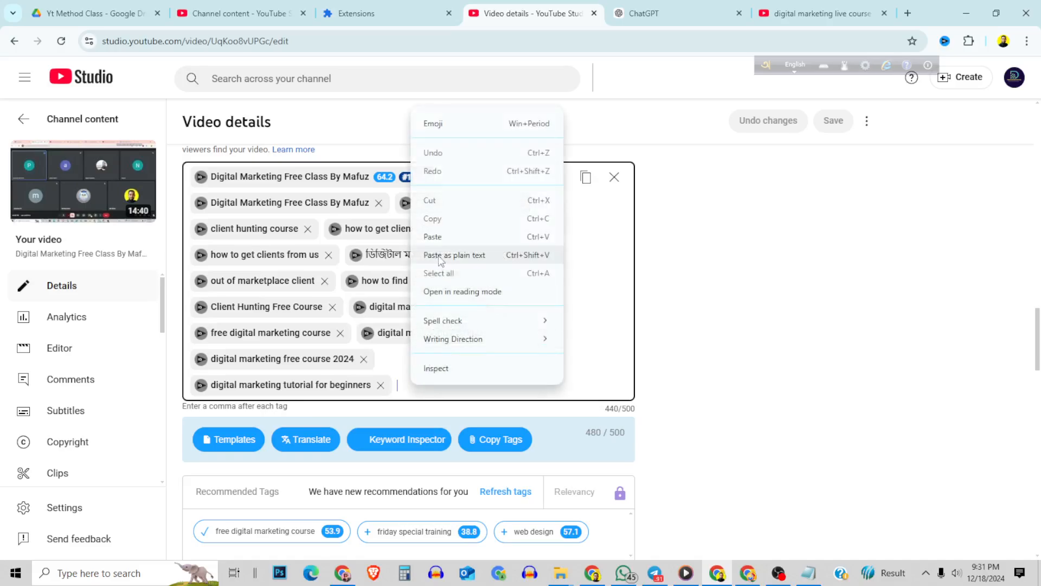
left_click(438, 238)
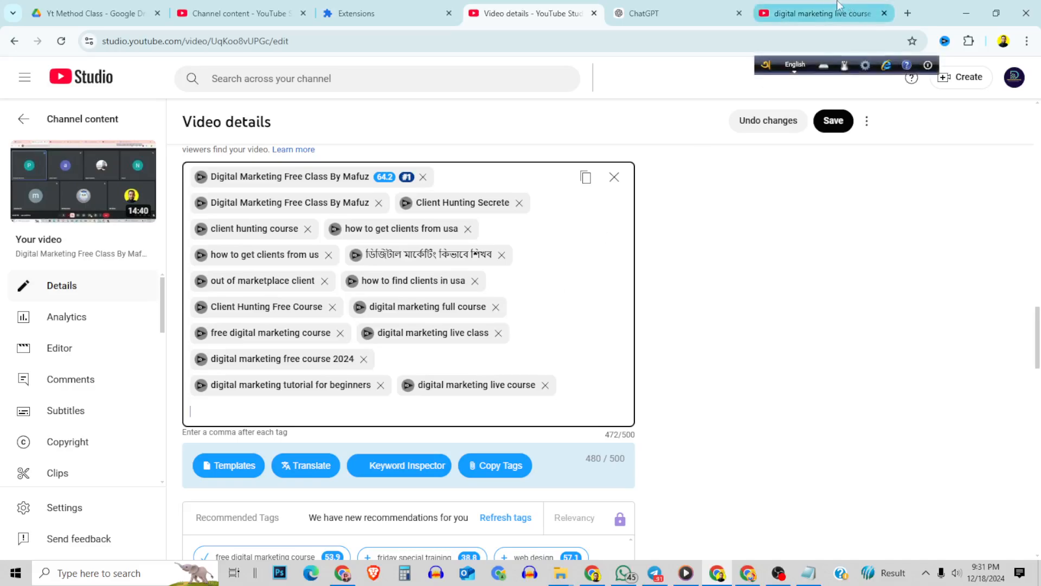
Step: Go back to the YouTube results for "digital marketing live course" and examine the listed videos, their views per hour and the vidIQ keyword data
left_click(821, 13)
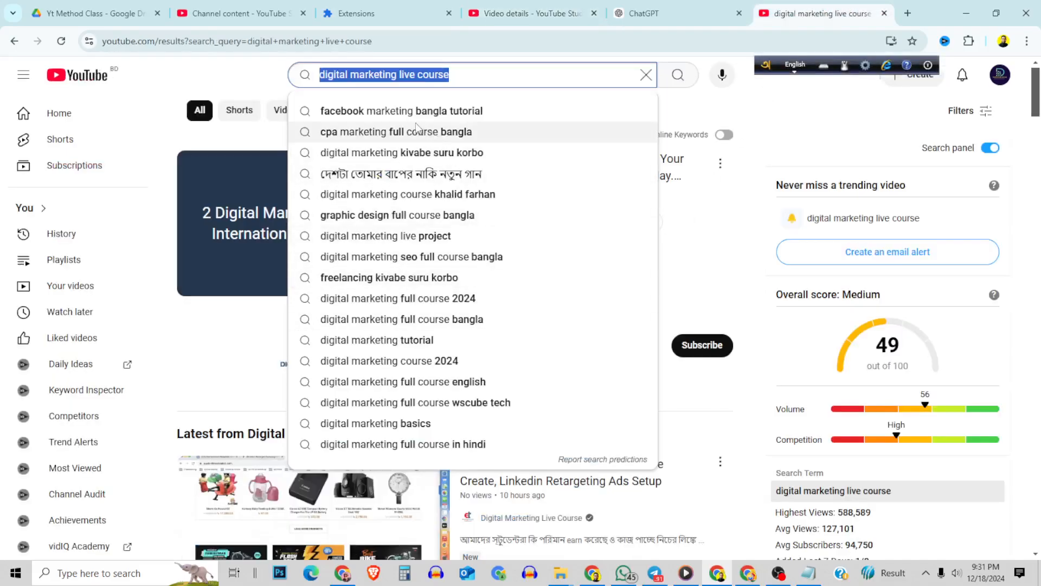
left_click(207, 71)
scroll(490, 315, "down", 2)
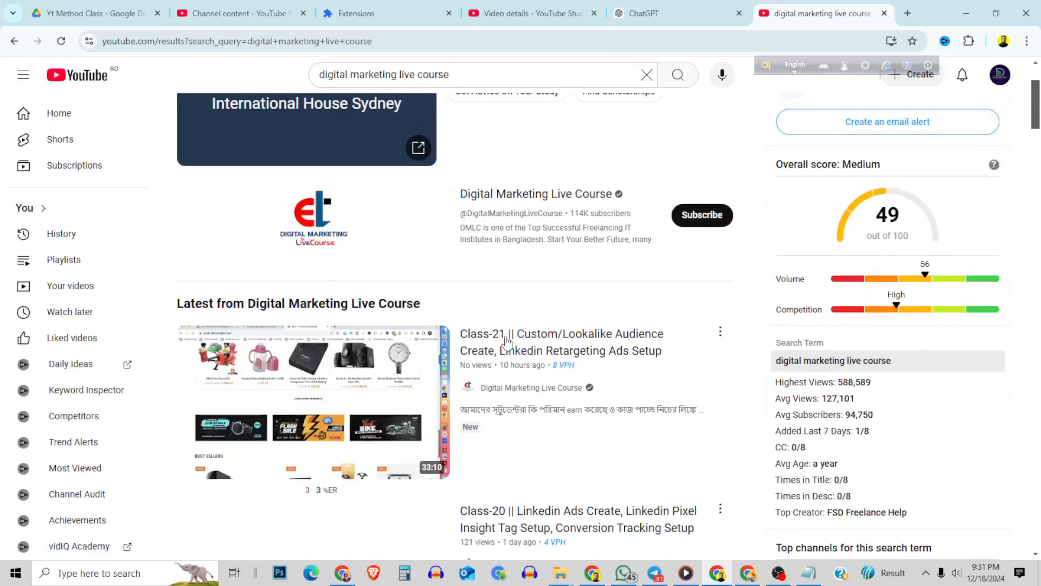
scroll(472, 247, "down", 3)
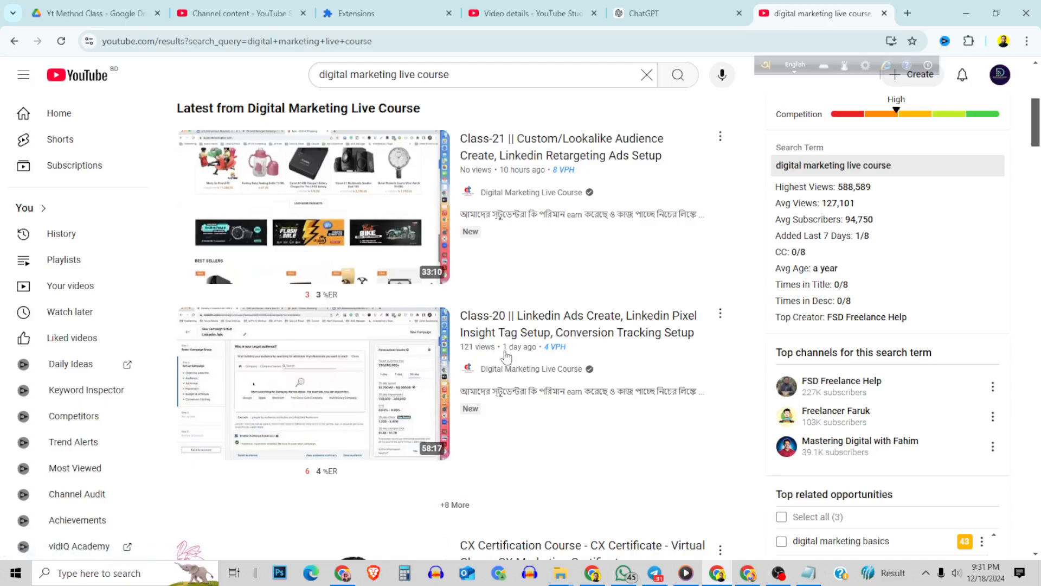
scroll(525, 353, "up", 5)
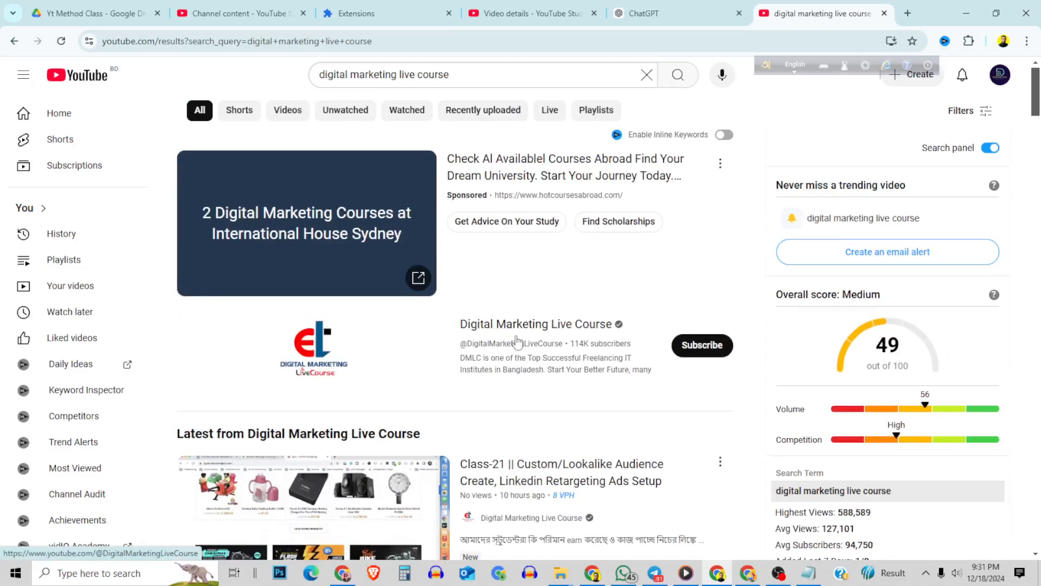
scroll(522, 296, "down", 3)
scroll(521, 295, "down", 2)
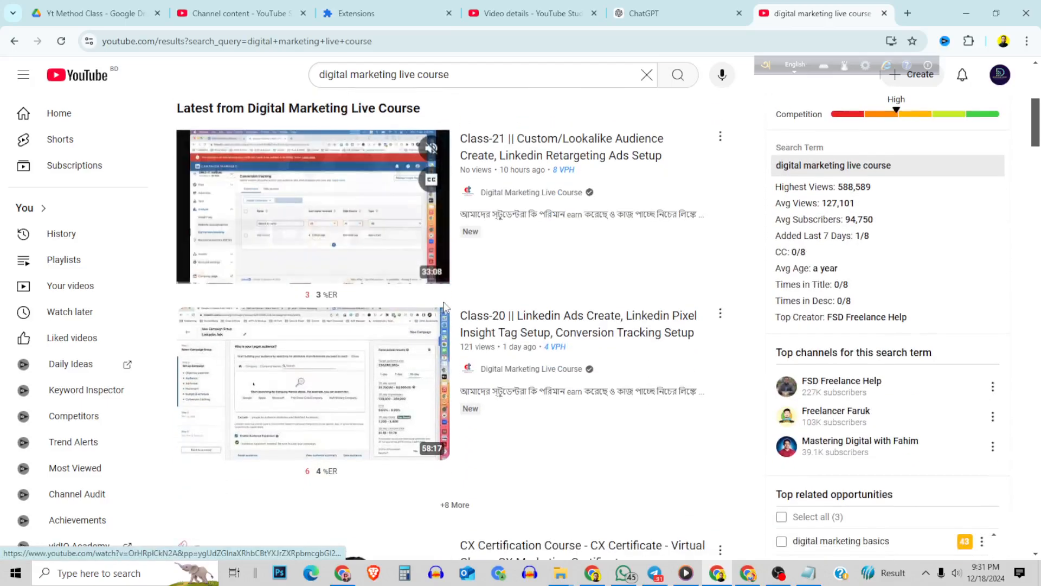
scroll(621, 343, "up", 1)
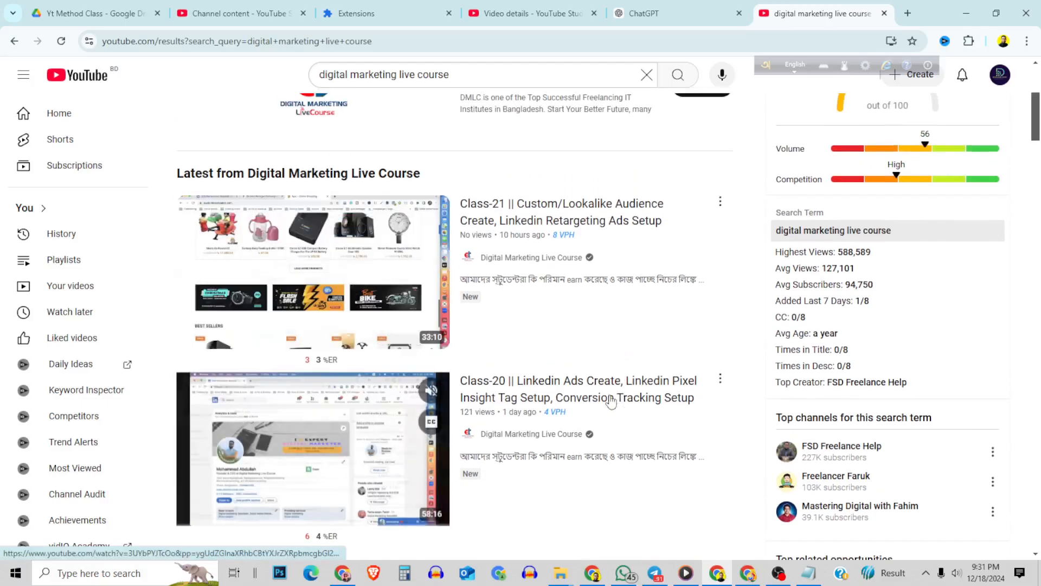
scroll(586, 363, "up", 2)
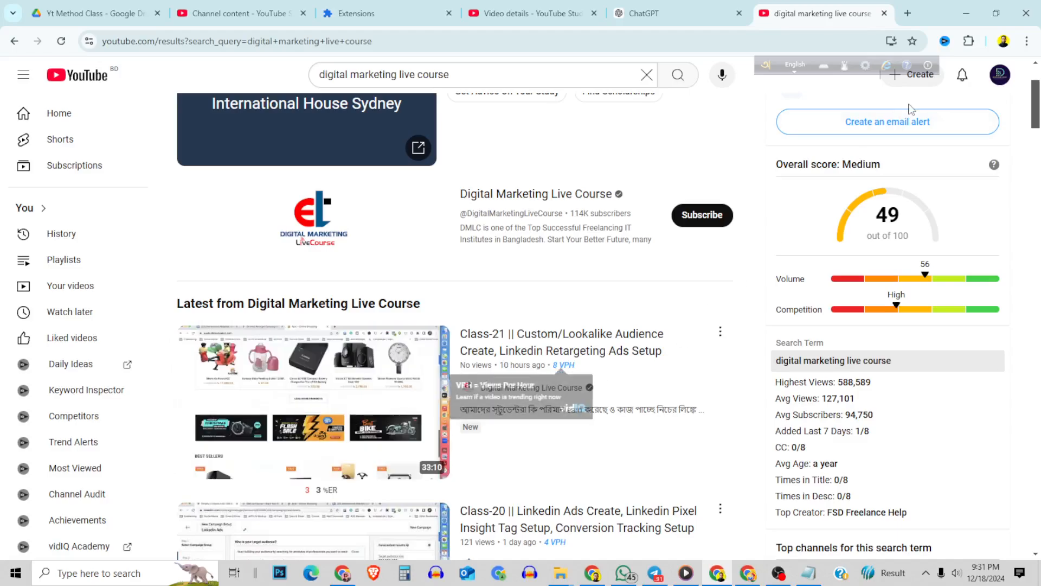
mouse_move(549, 381)
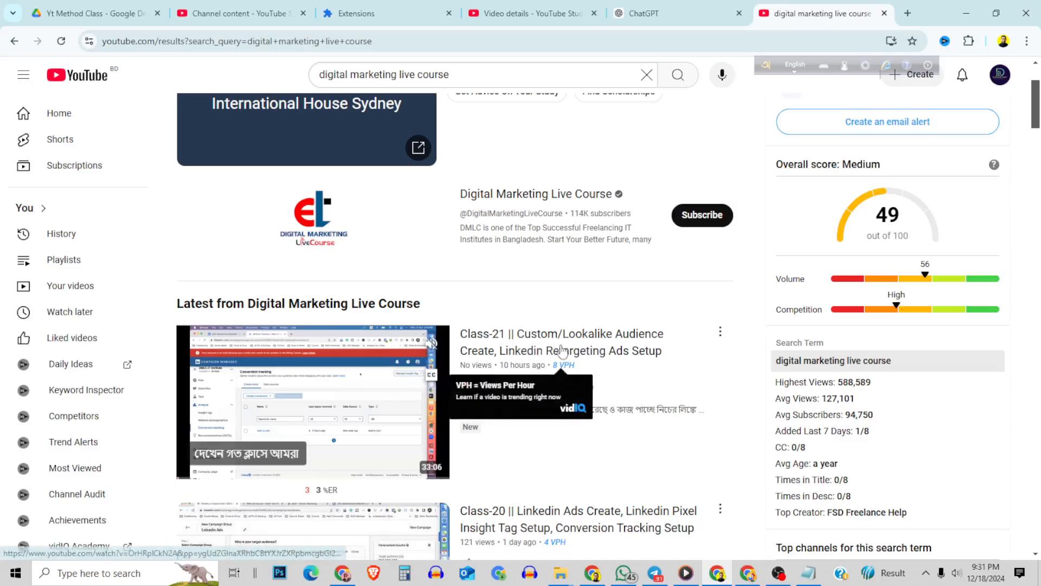
scroll(522, 369, "down", 5)
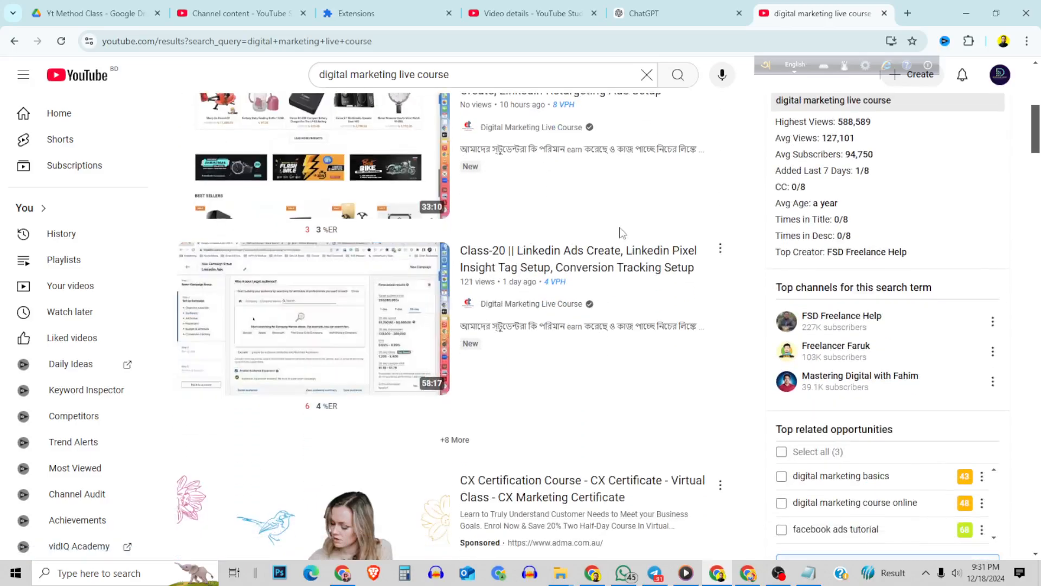
scroll(684, 337, "down", 2)
scroll(634, 279, "up", 9)
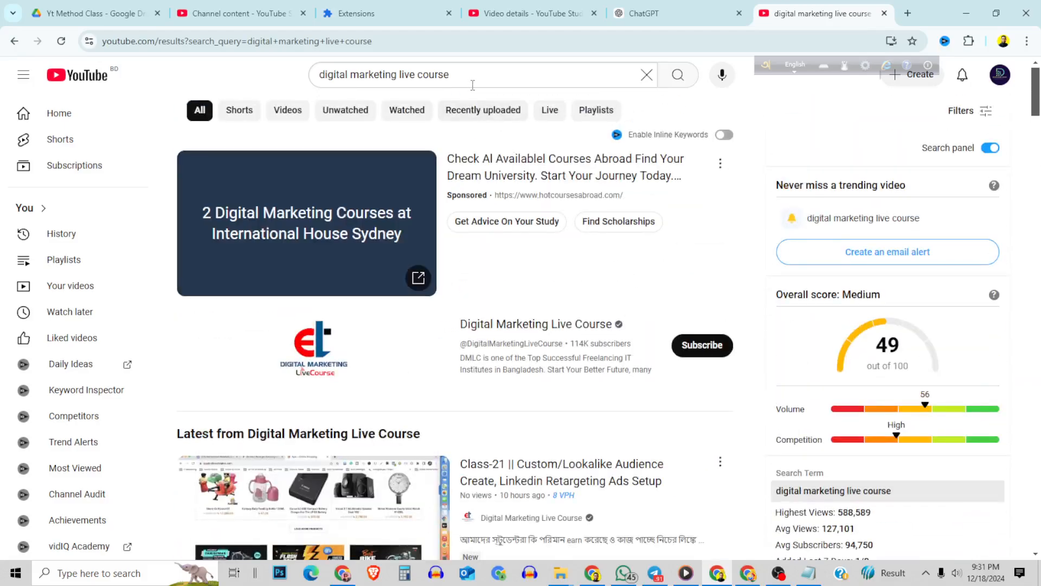
Step: Rerun the search, look through the Digital Marketing Live Course channel's videos, and return to the search results
left_click(685, 79)
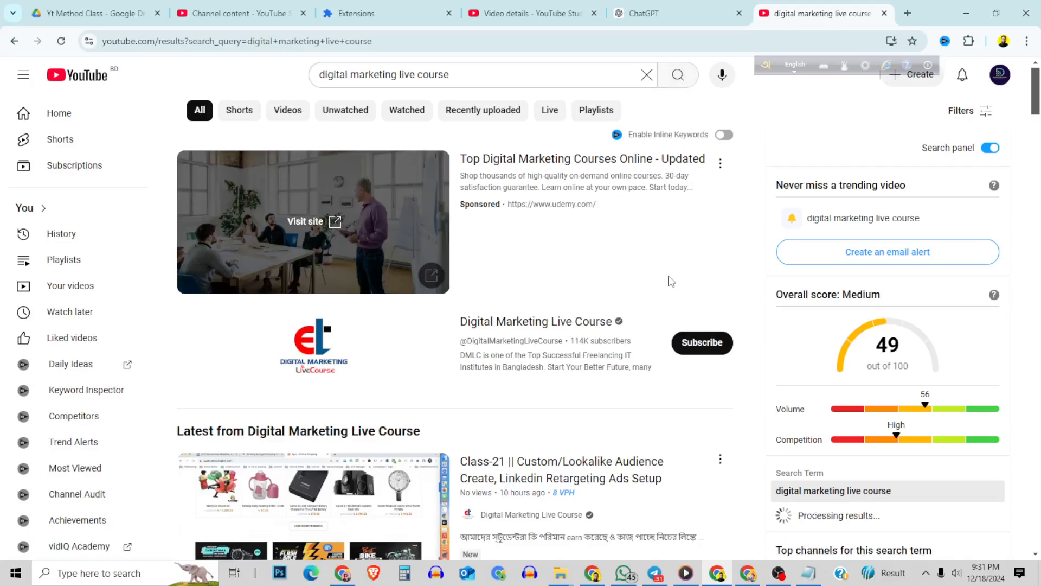
left_click(545, 324)
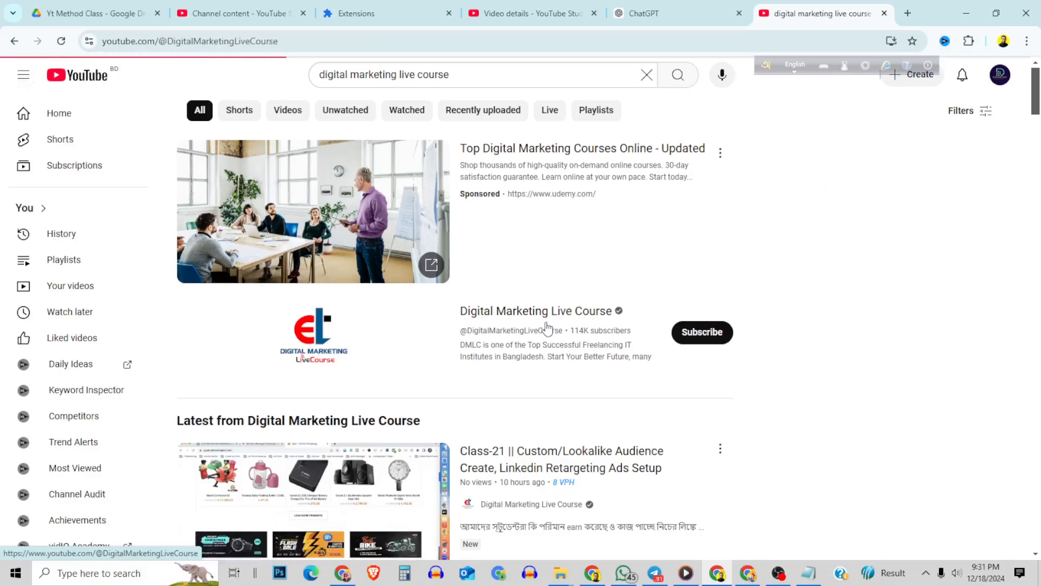
left_click(238, 380)
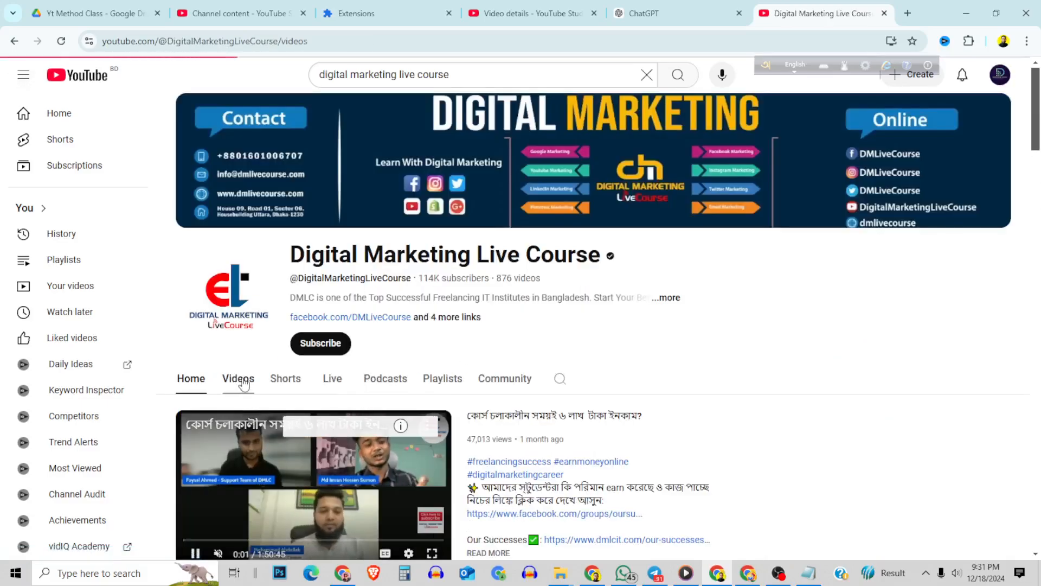
scroll(456, 415, "down", 2)
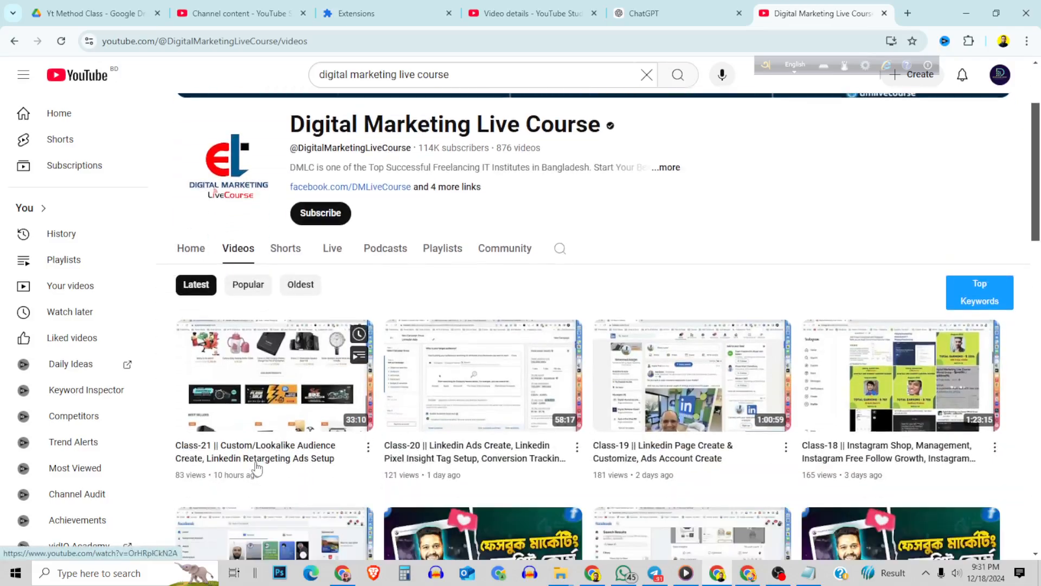
left_click(14, 41)
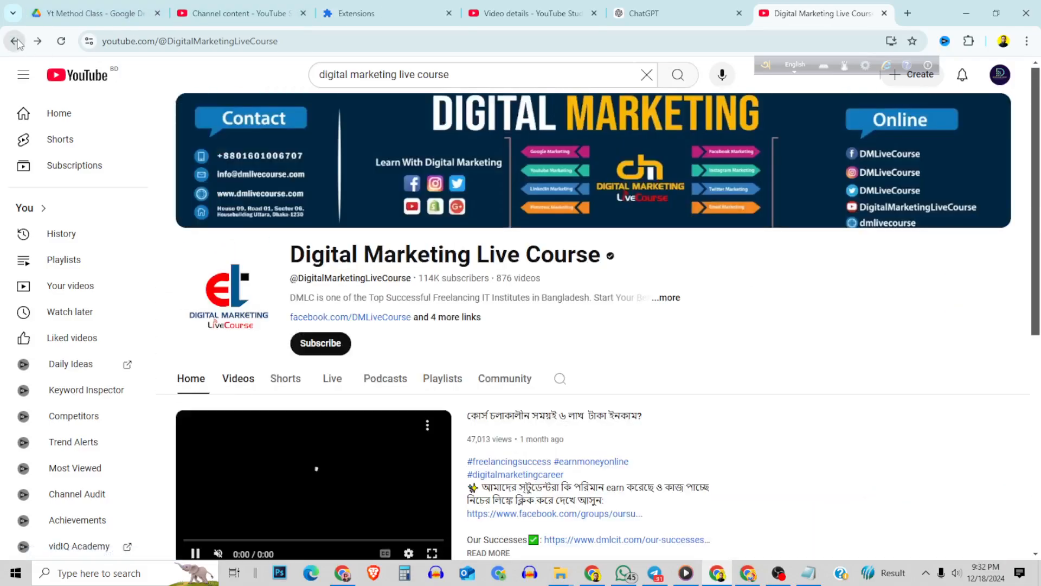
left_click(15, 41)
Step: Search YouTube for "client", run the suggested search "client hunting for digital marketing", and copy that search term
scroll(566, 341, "down", 10)
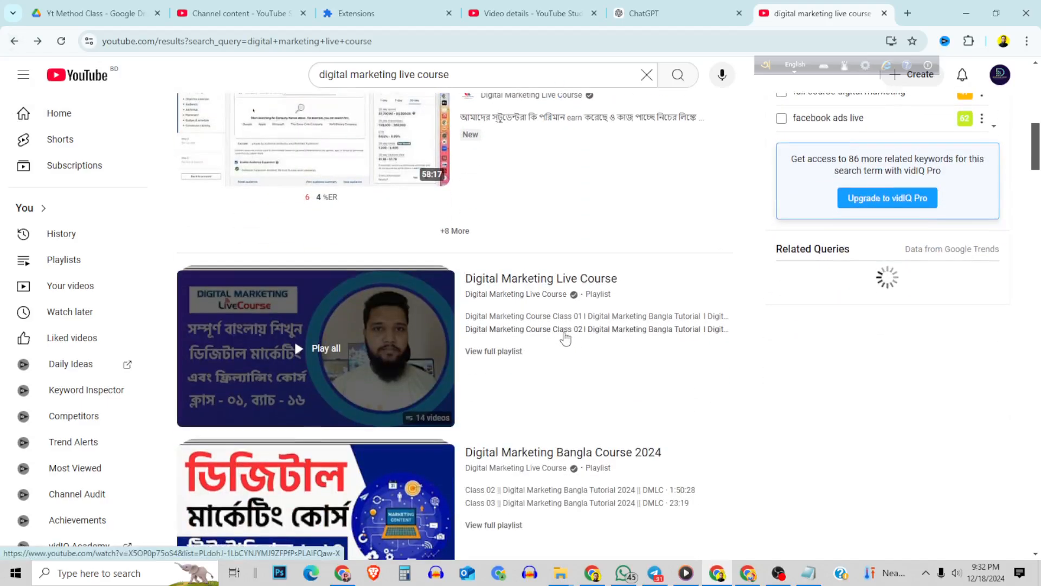
scroll(590, 396, "down", 2)
scroll(590, 396, "down", 6)
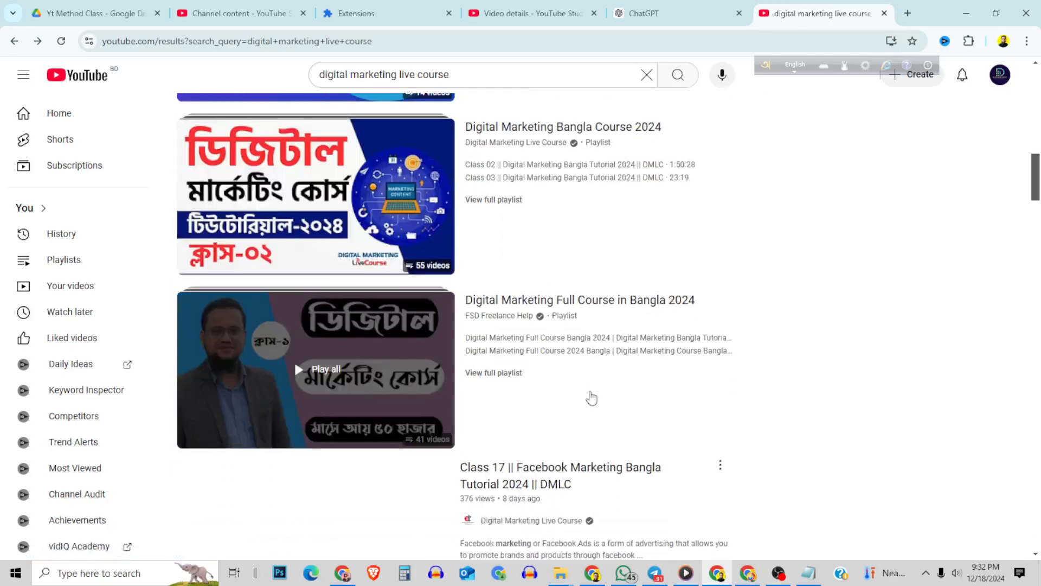
mouse_move(592, 396)
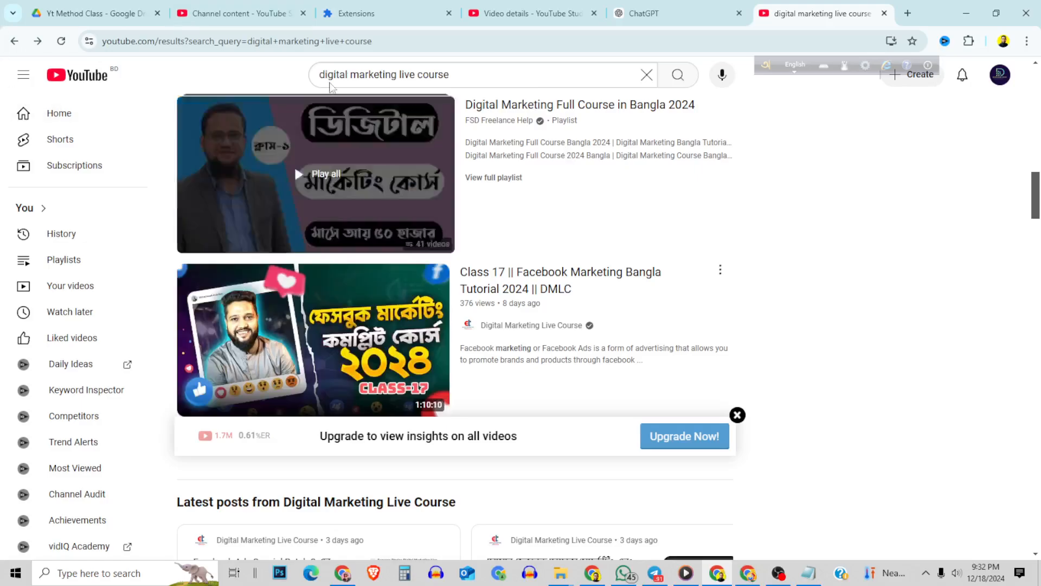
left_click(452, 76)
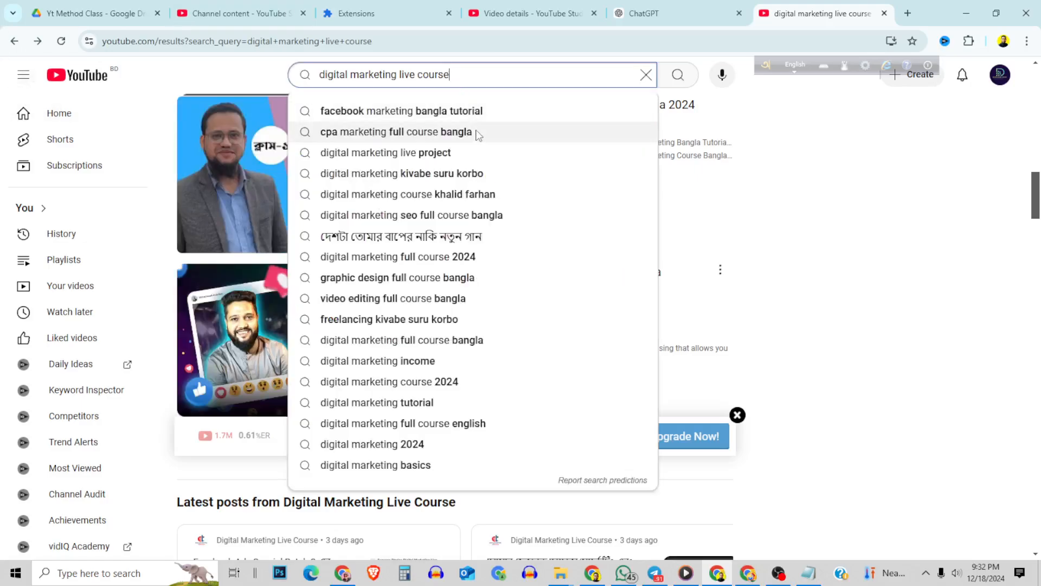
key("ctrl+a")
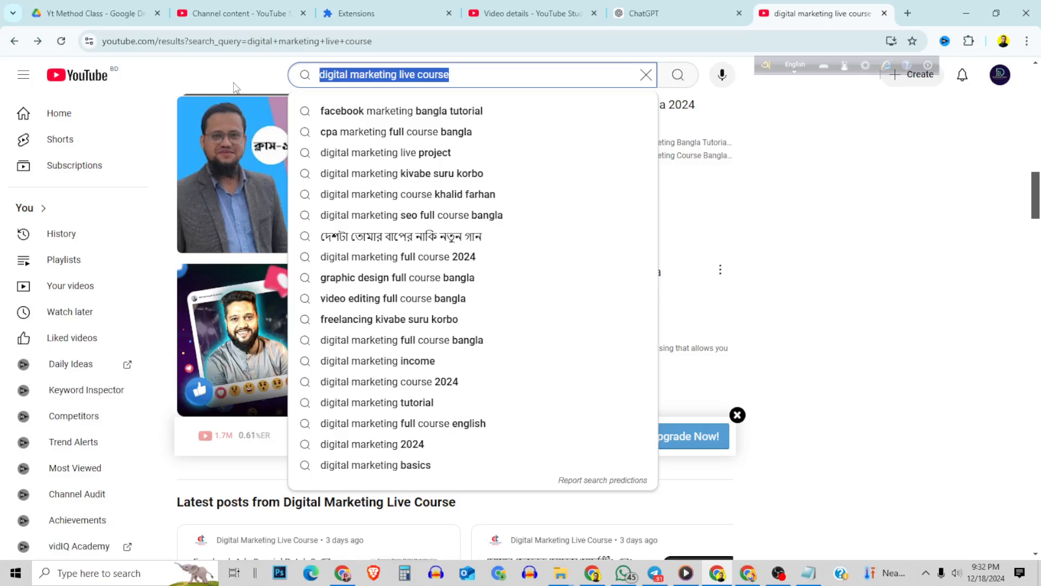
type("client")
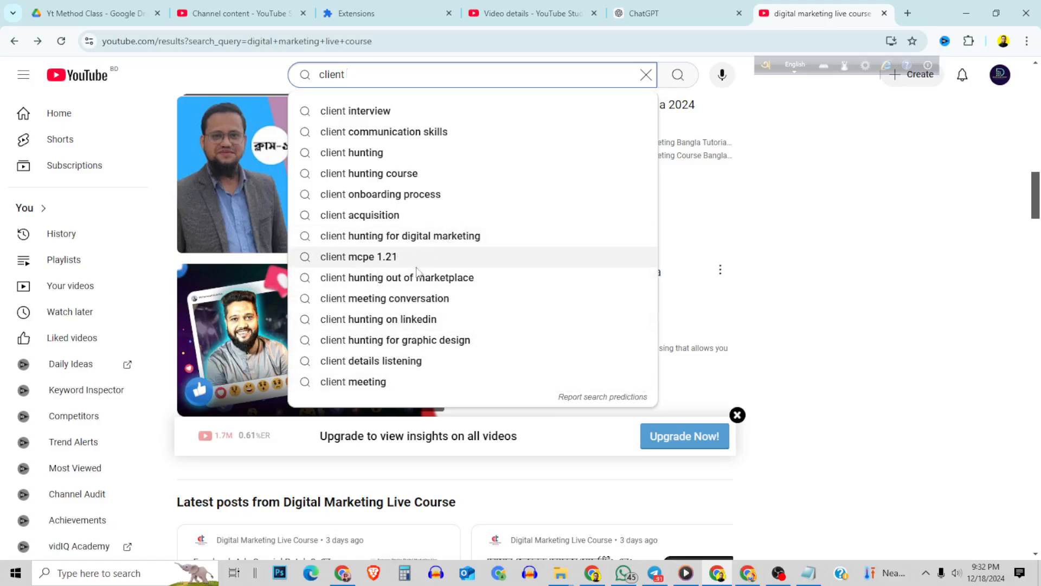
left_click(401, 239)
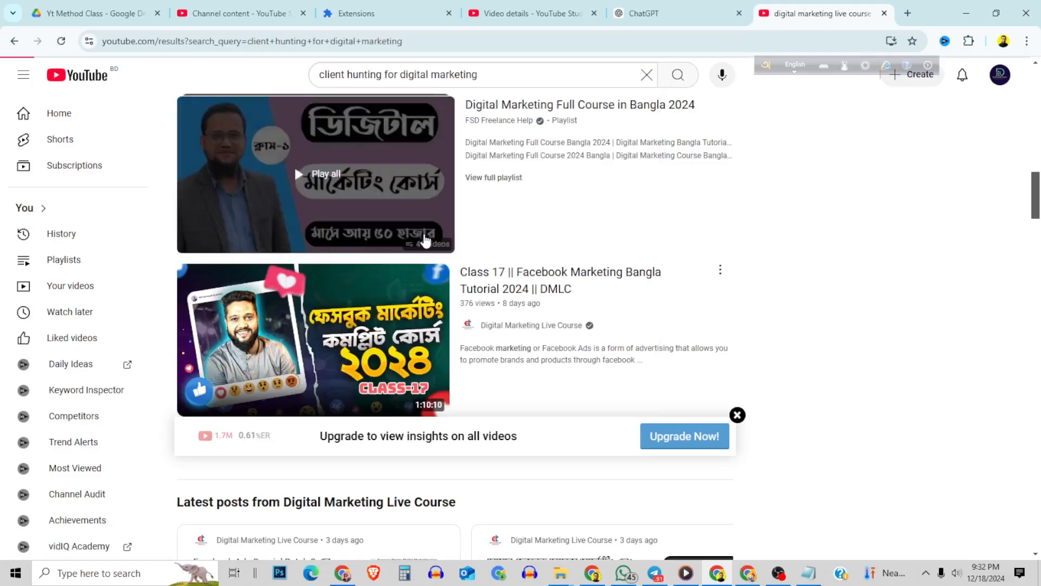
left_click_drag(504, 73, 320, 74)
right_click(353, 76)
left_click(375, 139)
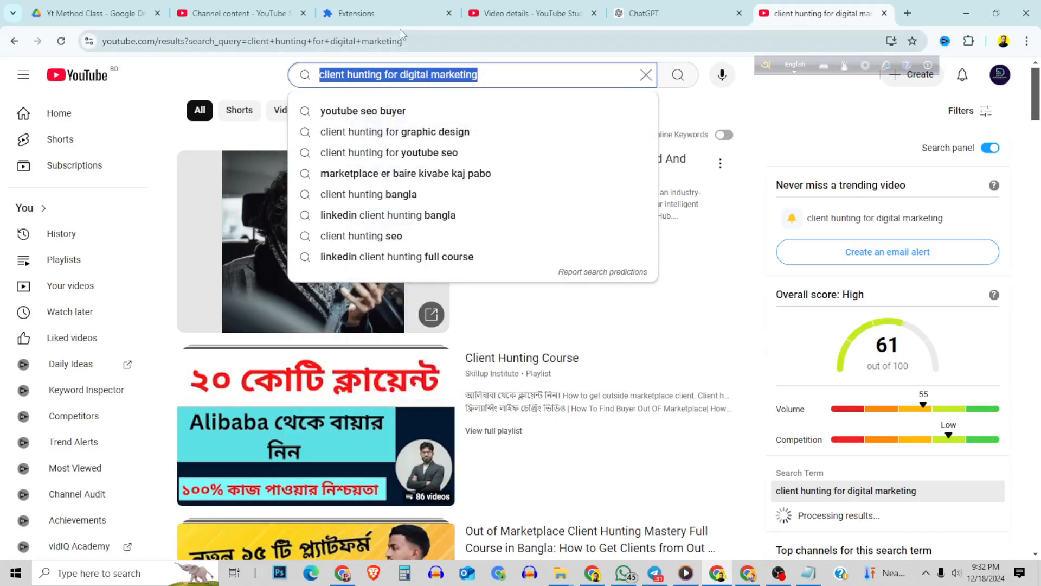
Step: Return to the video's details and paste "client hunting for digital marketing" as a new tag
left_click(546, 13)
right_click(206, 405)
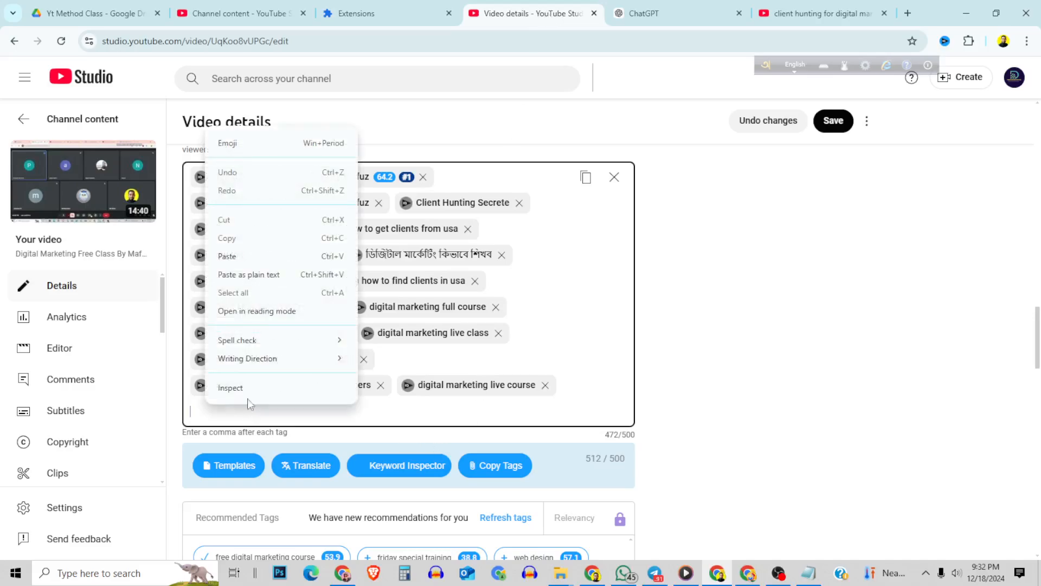
left_click(227, 256)
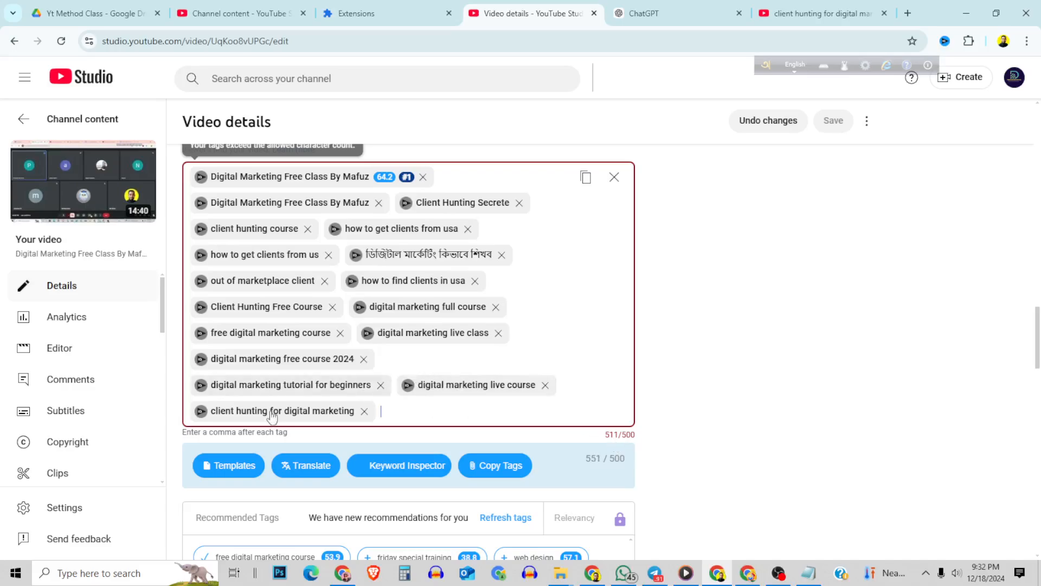
Step: Check the scores of several tags in the Keyword Inspector and remove the tags "digital marketing live course" and "digital marketing free course 2024"
left_click(201, 411)
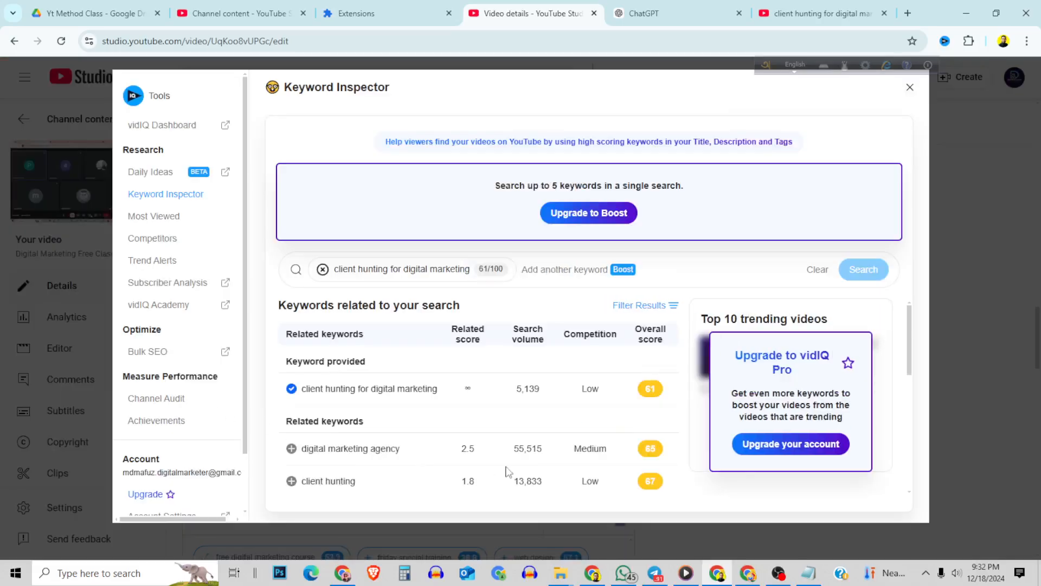
mouse_move(591, 404)
left_click(910, 89)
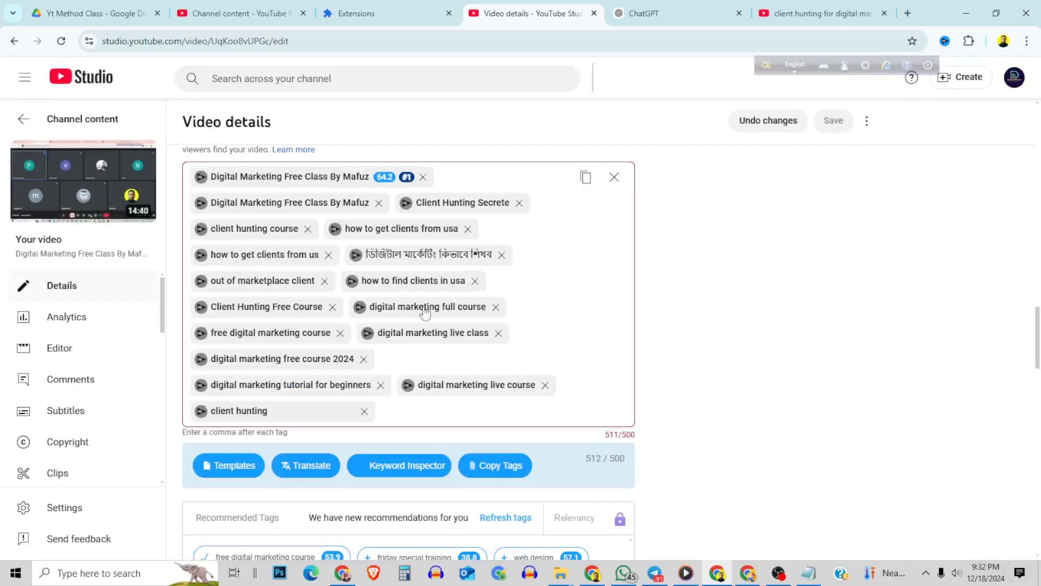
left_click(202, 386)
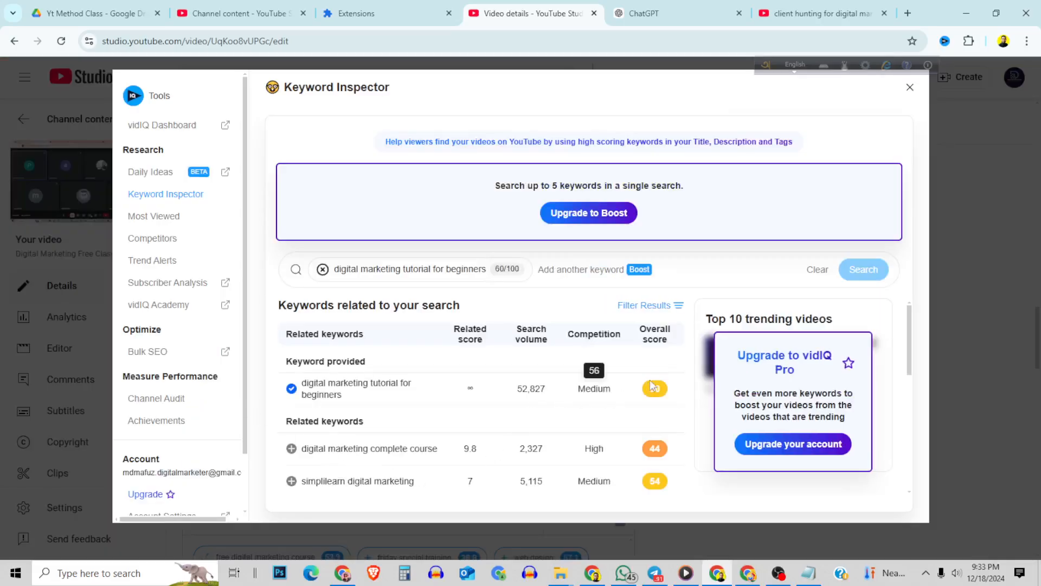
left_click(909, 87)
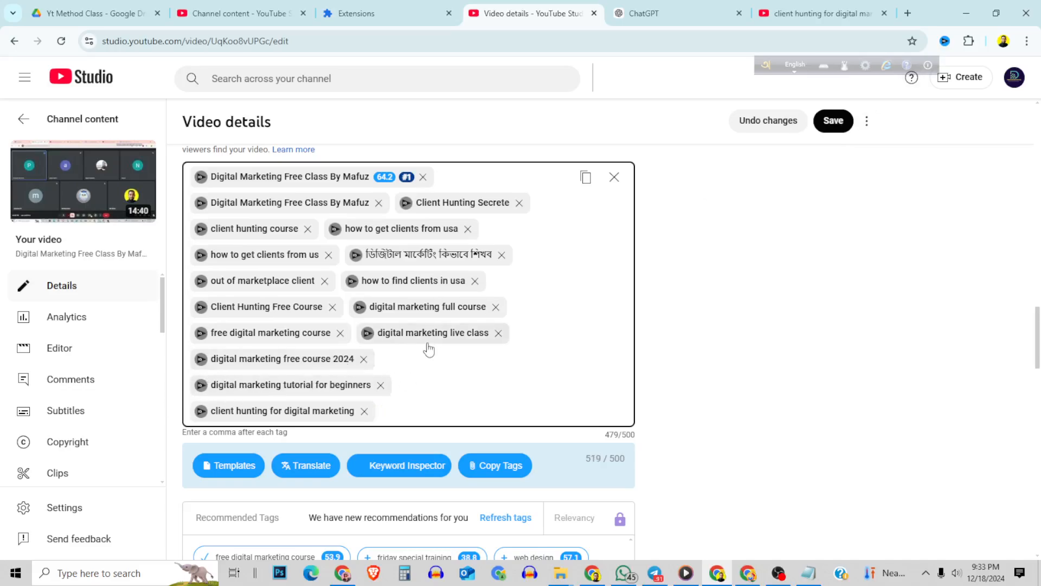
left_click(367, 334)
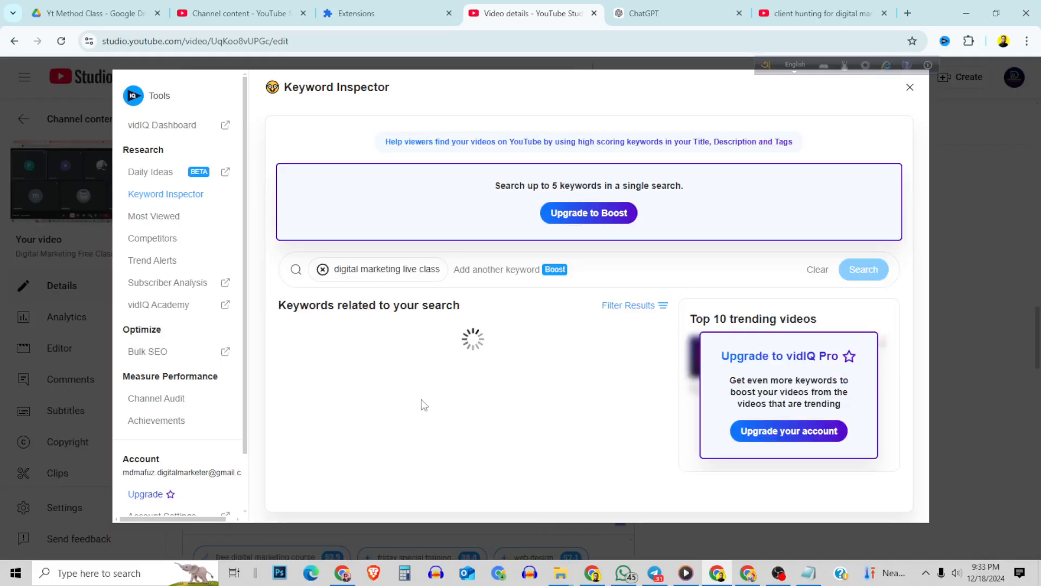
left_click(910, 88)
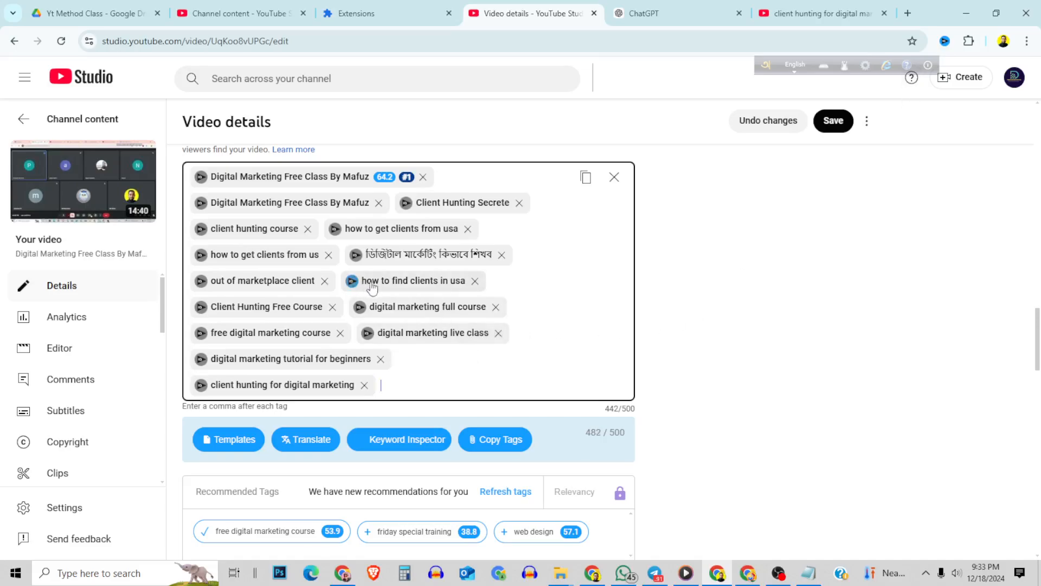
Step: Replace the tag "how to find clients in usa" with "how to find client outside marketplace", a related keyword of "out of marketplace client", and save
left_click(201, 281)
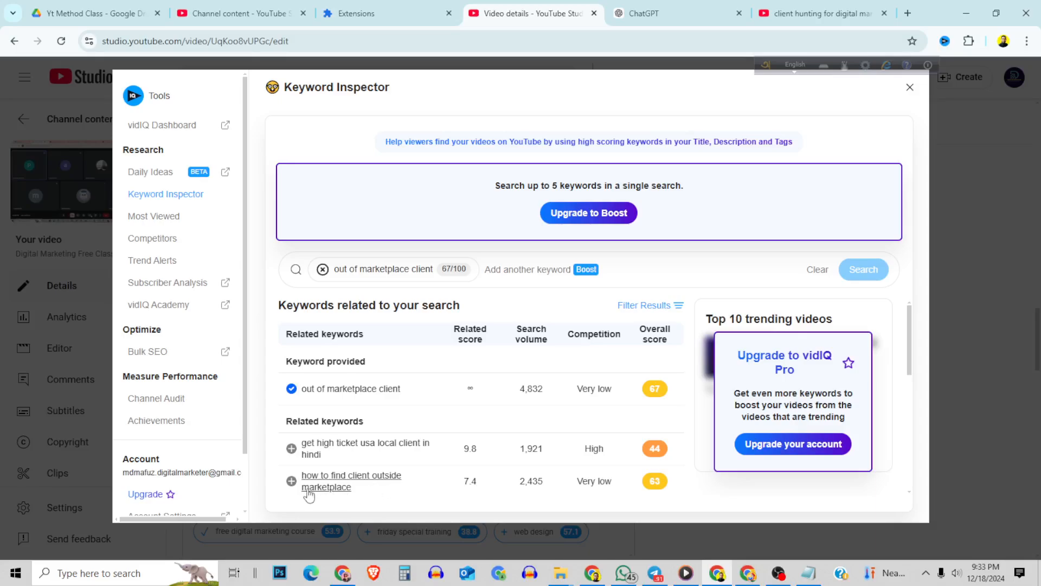
left_click(291, 481)
left_click(909, 87)
left_click(832, 121)
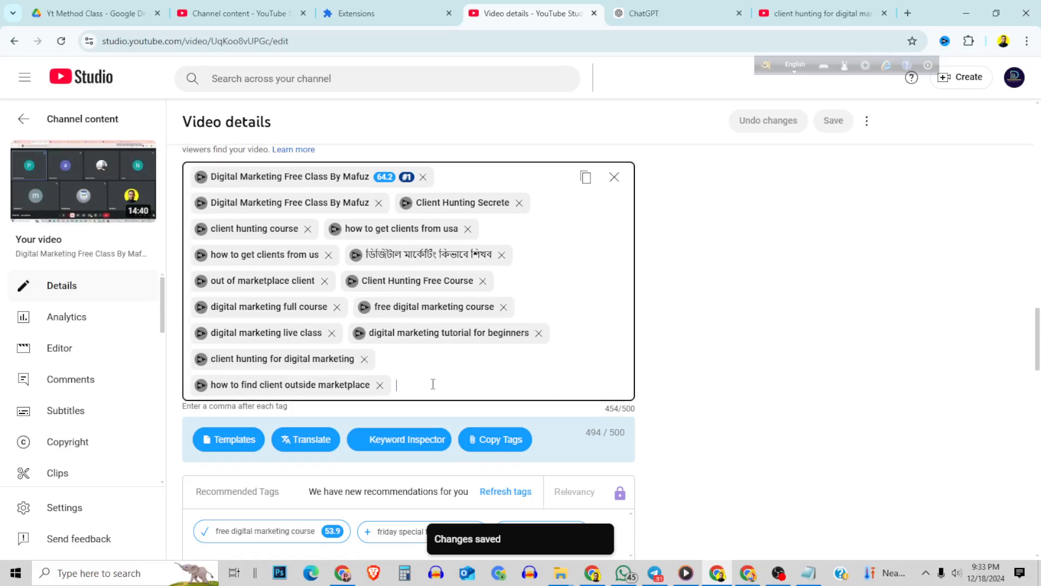
Step: Go back to the YouTube results, run the suggested search "client hunting bangla", and copy that search term
left_click(819, 13)
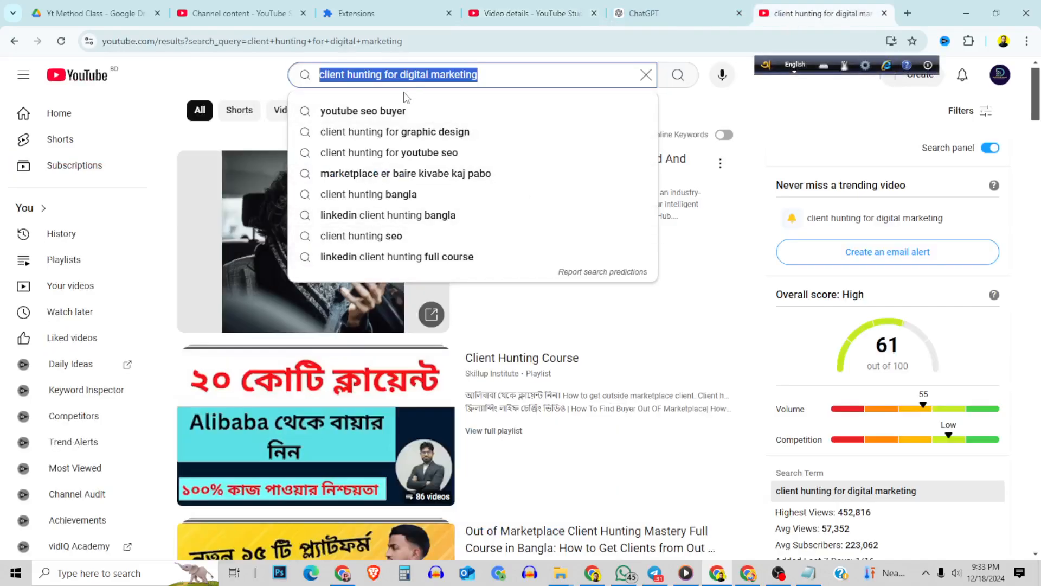
left_click(378, 201)
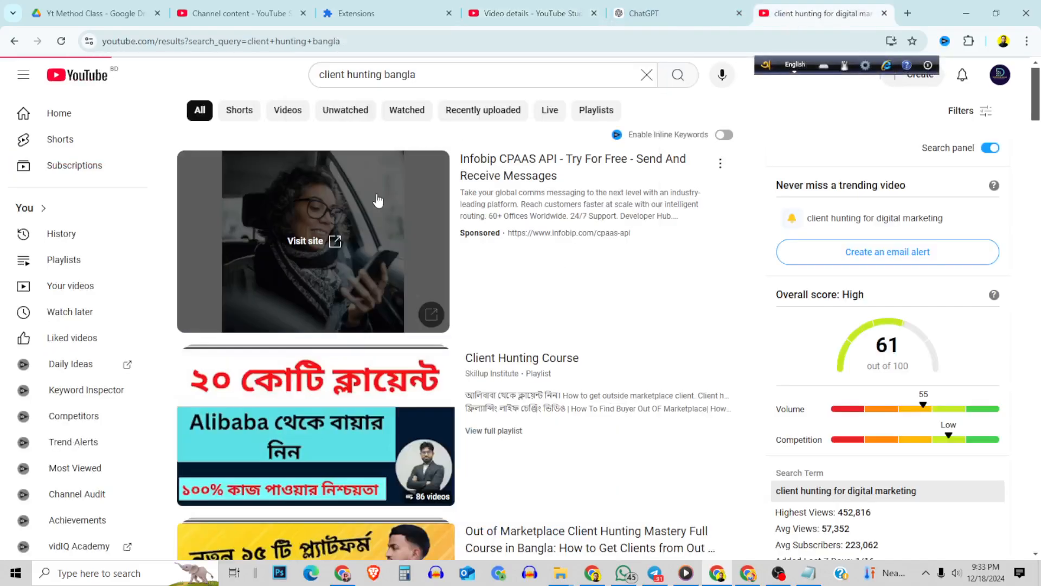
left_click(312, 76)
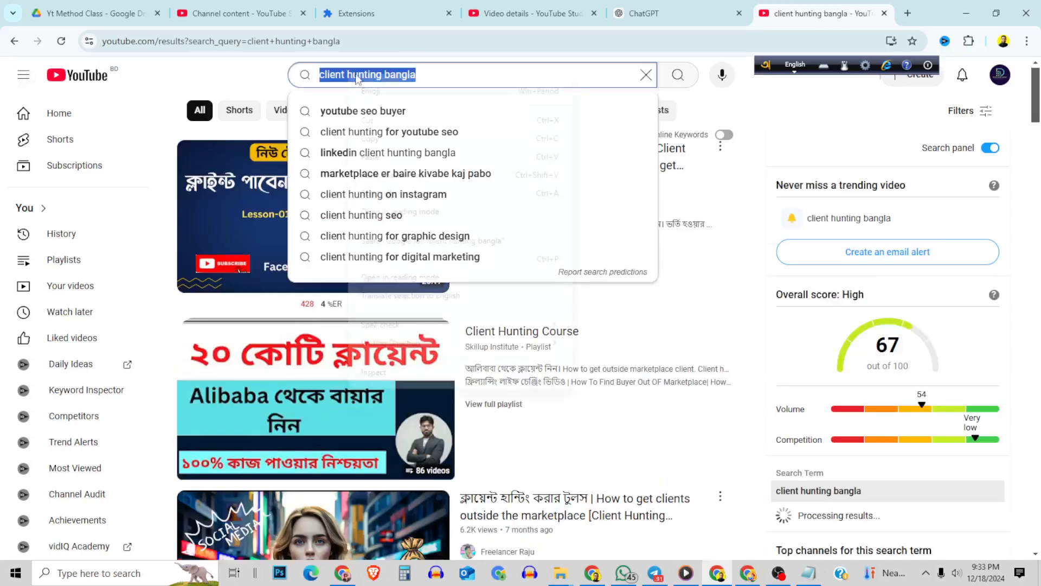
right_click(349, 77)
left_click(380, 137)
Step: Paste "client hunting bangla" as a new tag in the video's details and save the changes
left_click(479, 15)
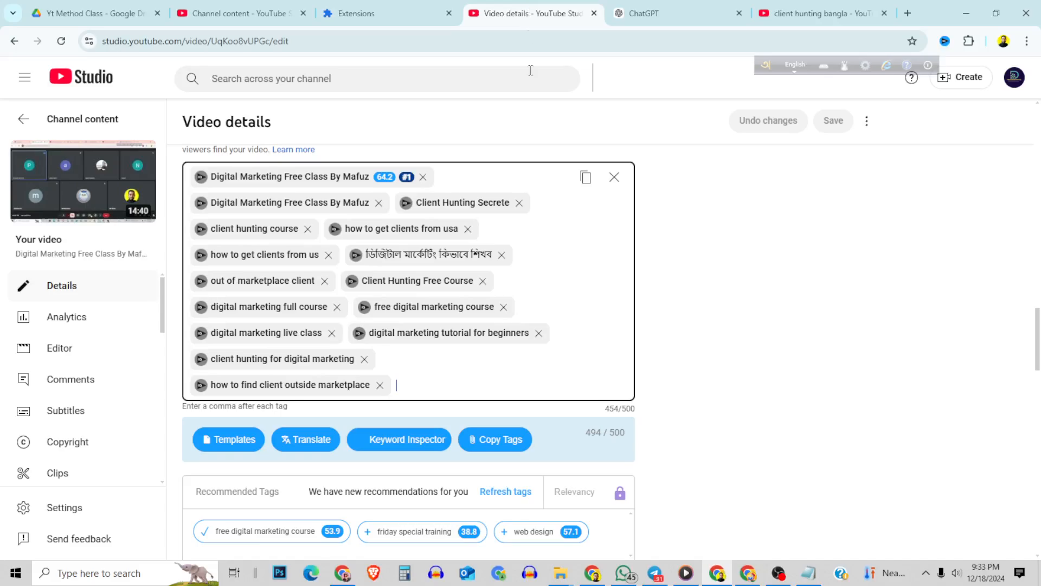
right_click(400, 381)
left_click(437, 232)
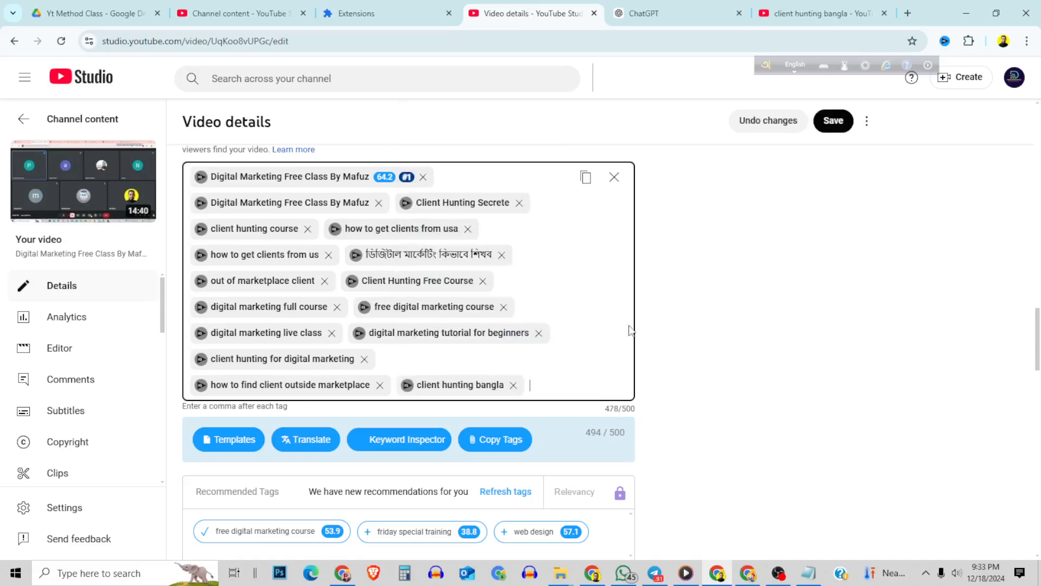
left_click(829, 125)
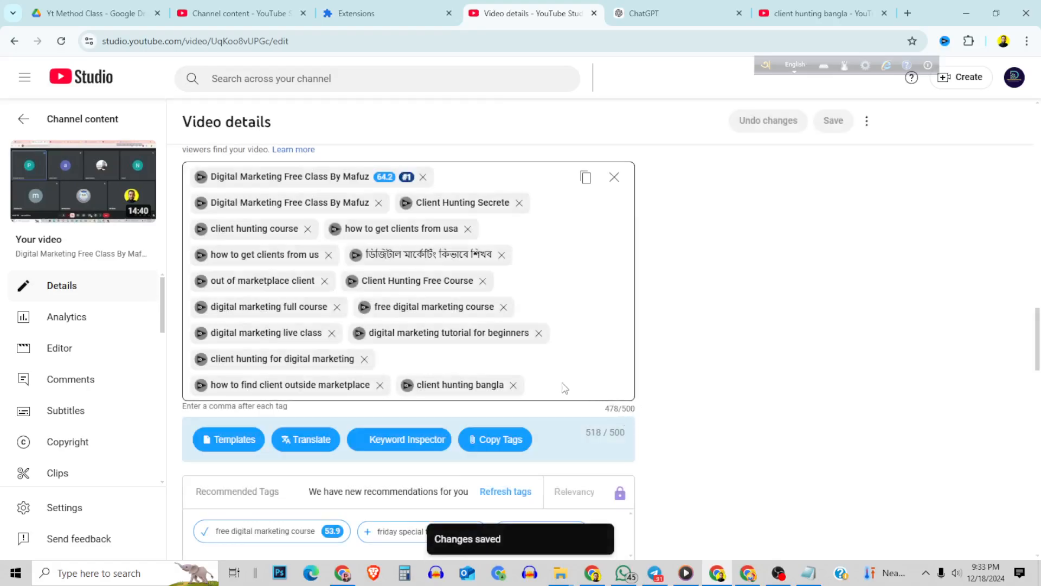
Step: Check related keywords of the client hunting tags, replace the tag "how to find client outside marketplace" with "client hunting", and save
left_click(407, 385)
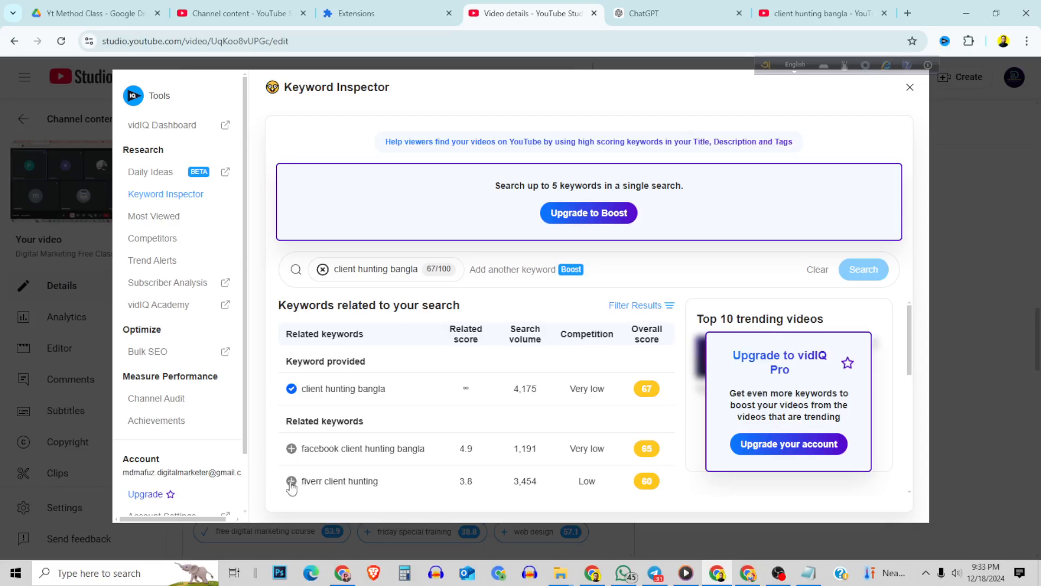
left_click(909, 89)
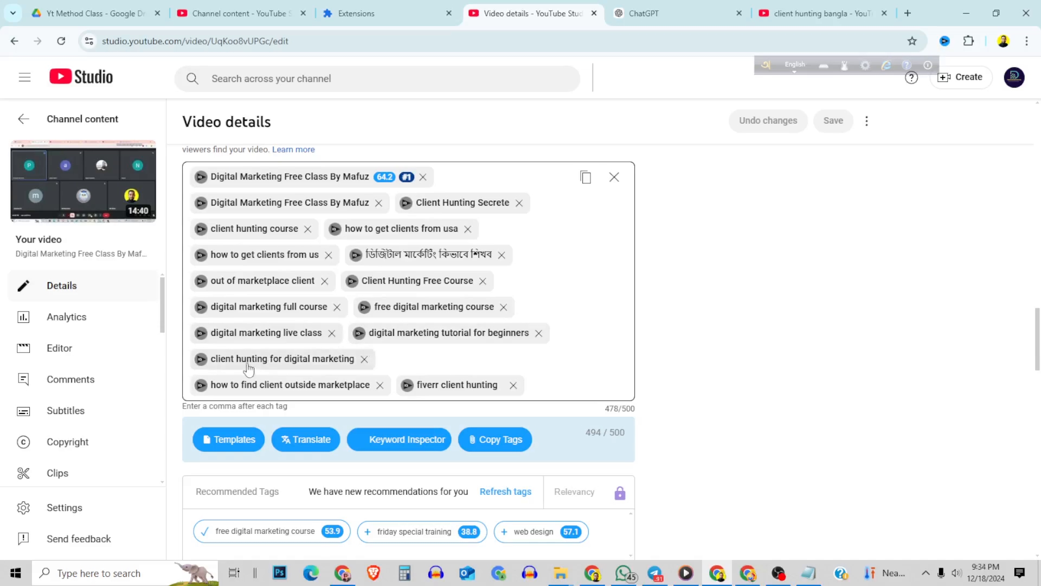
left_click(200, 360)
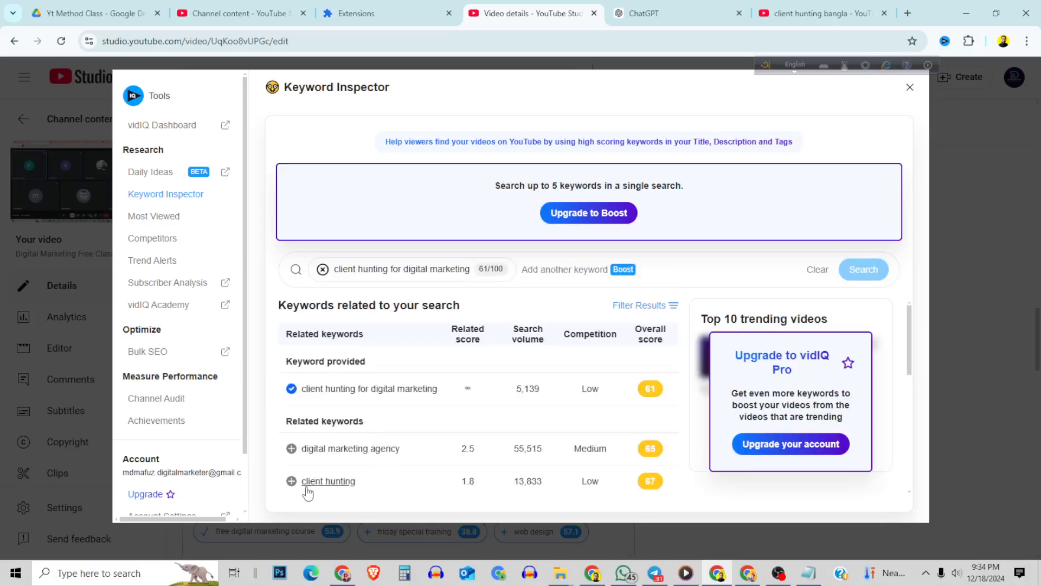
left_click(291, 481)
left_click(911, 88)
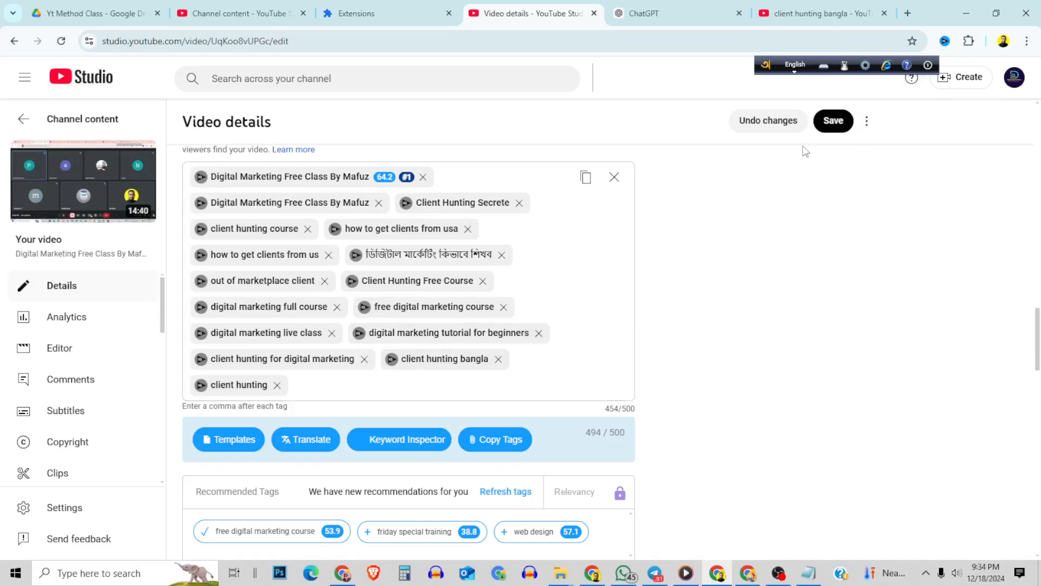
left_click(831, 121)
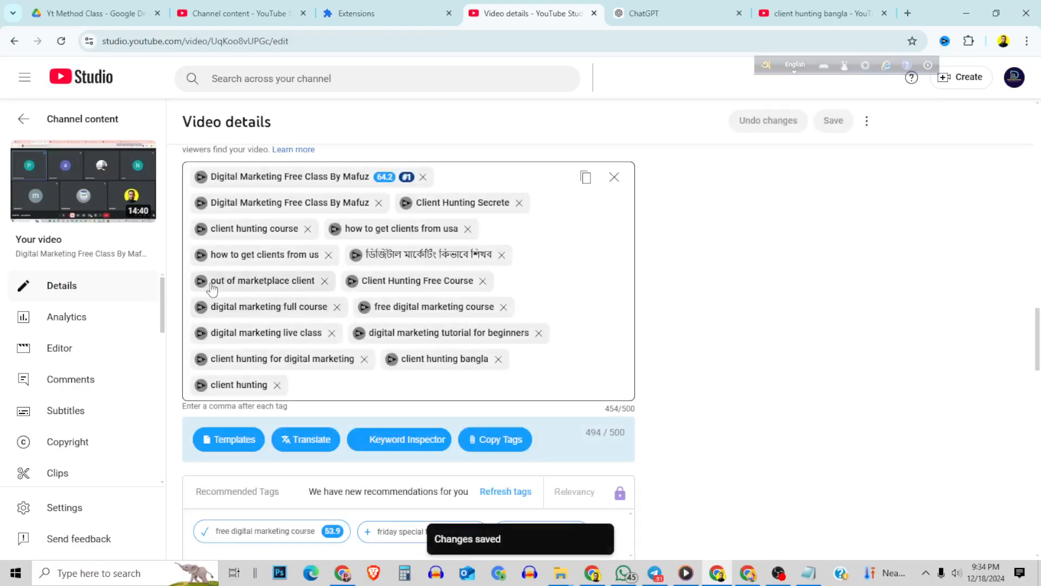
Step: Enter "seo client" in the tags, add the suggested tag "seo client hunting", and save the changes
left_click(334, 383)
type("seo")
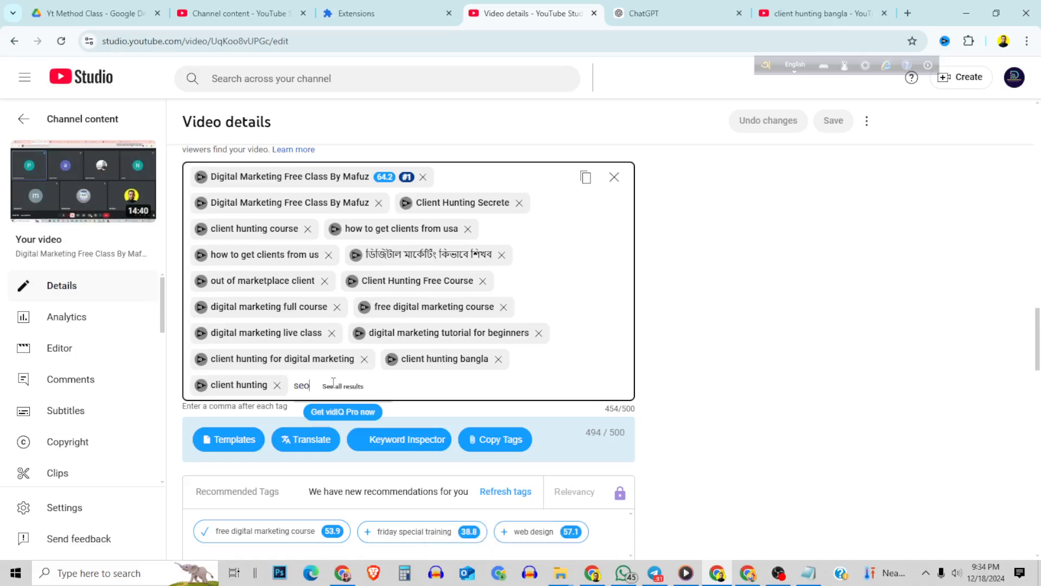
type(" cl")
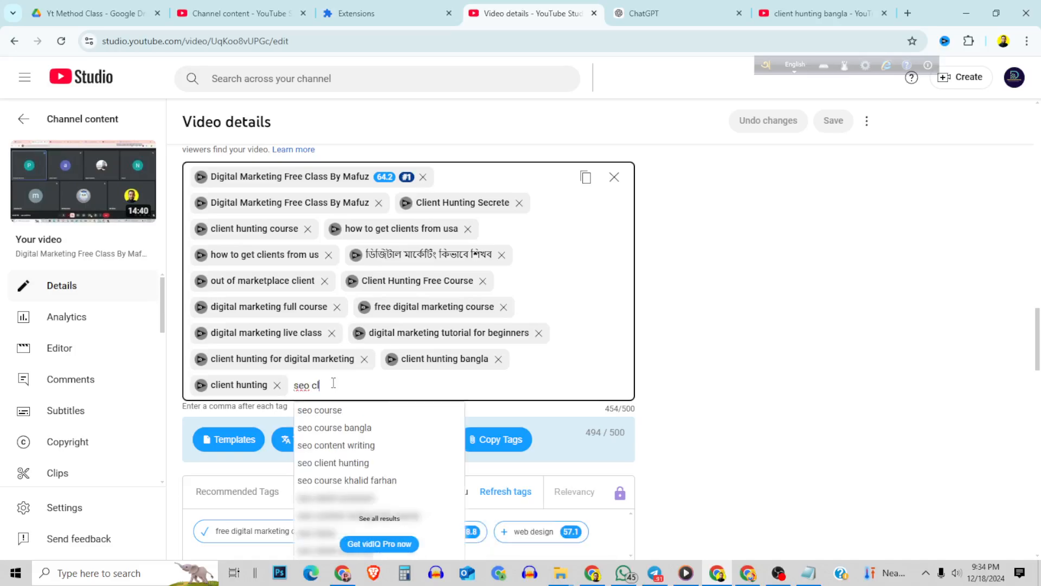
type("ient")
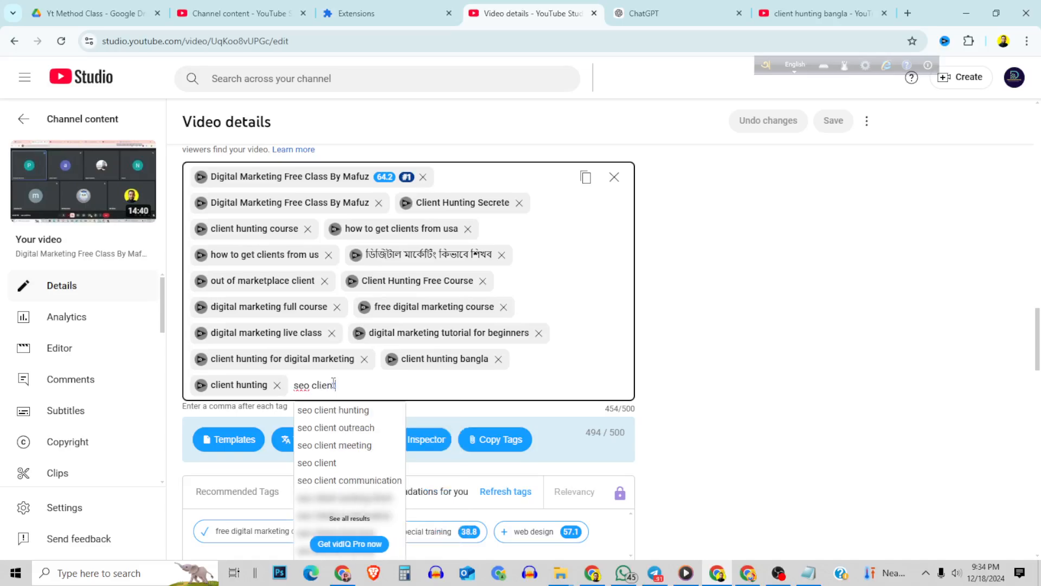
left_click(343, 410)
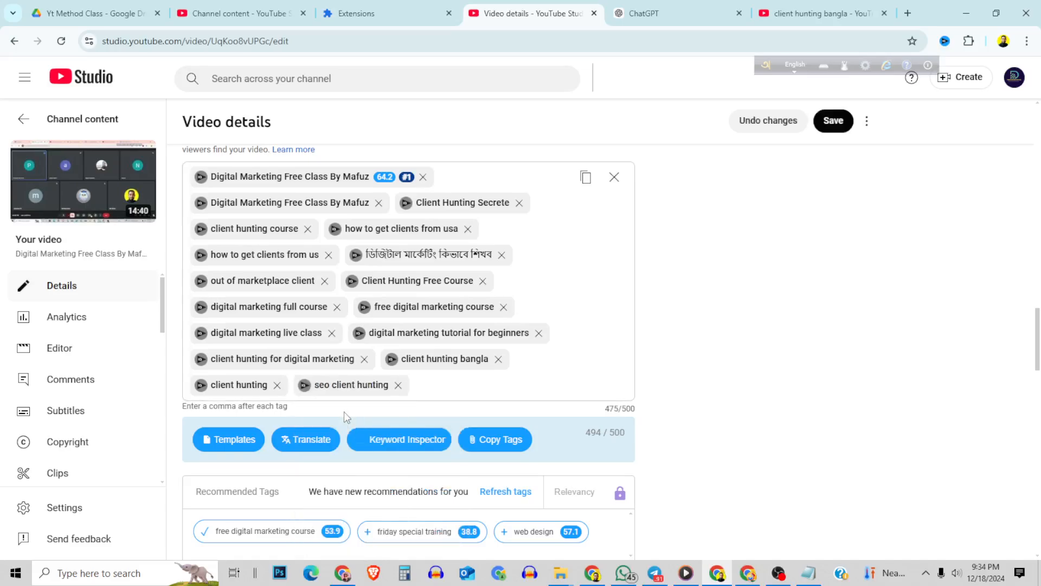
left_click(822, 130)
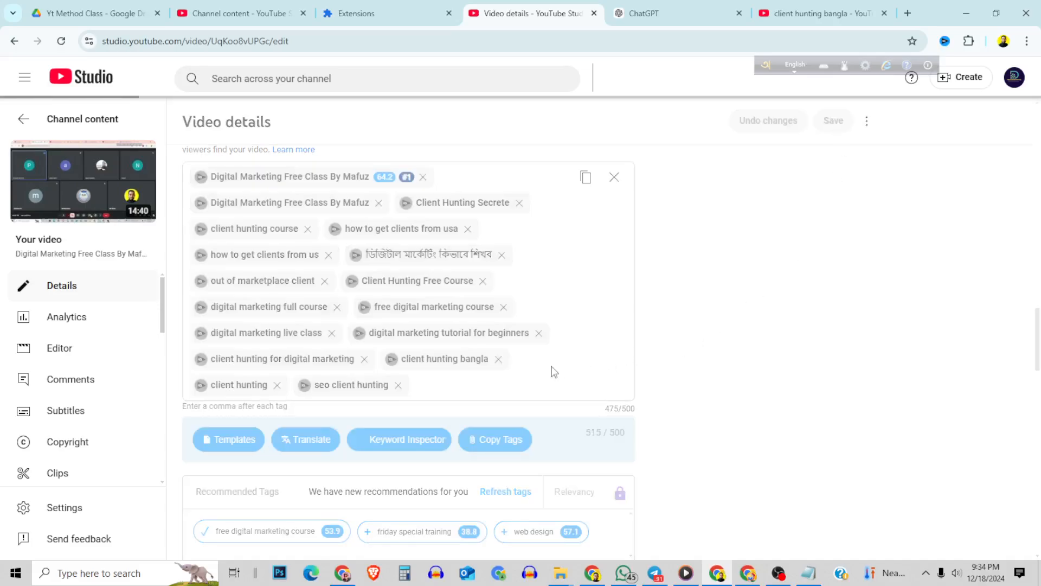
Step: Try to add the related keywords "youtube seo client" and "seo clients" from the "seo client hunting" tag
left_click(304, 385)
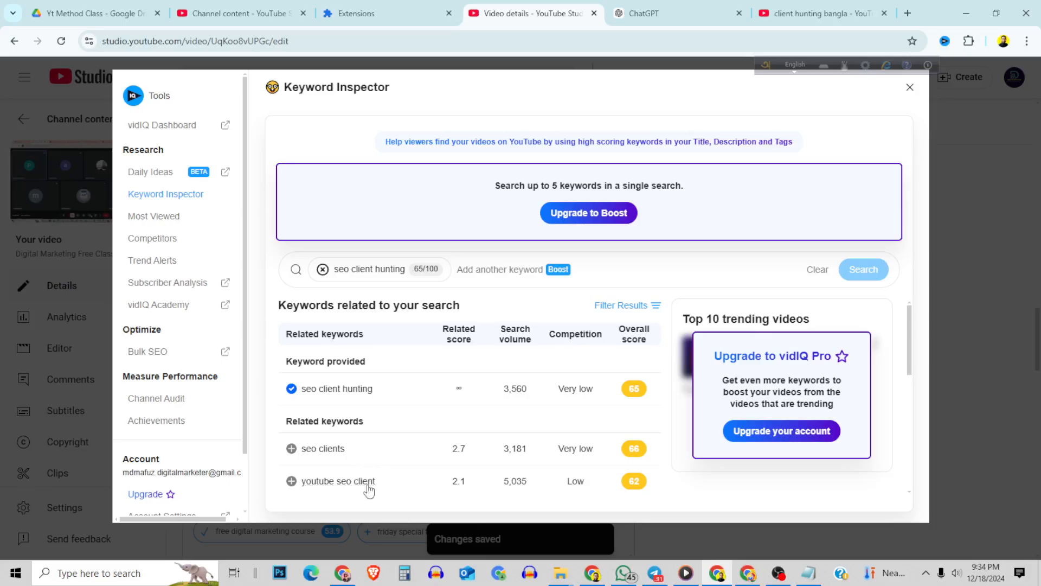
left_click(292, 481)
left_click(291, 449)
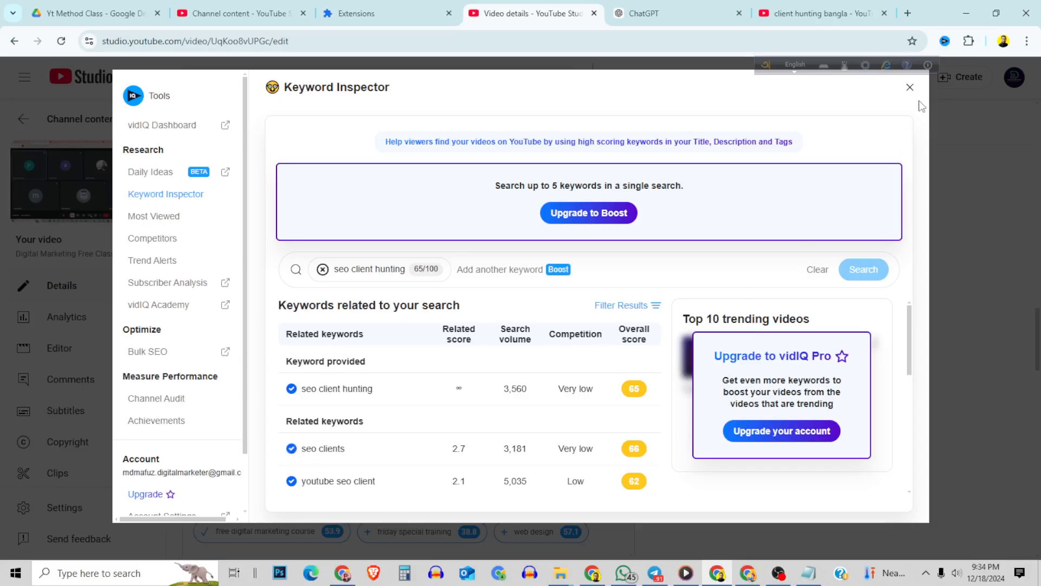
left_click(910, 87)
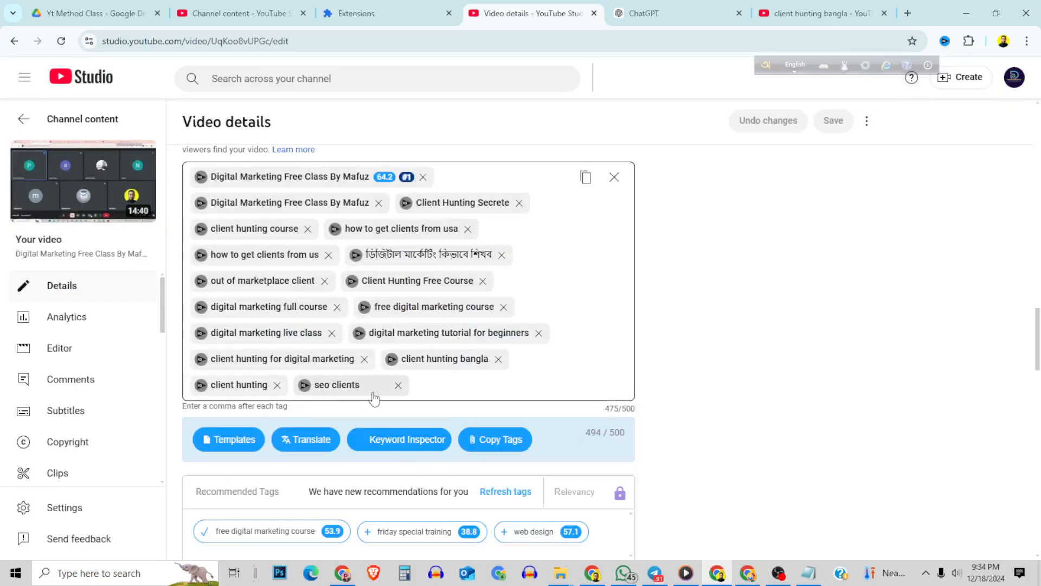
Step: Look up related keywords for "client hunting course", copy that term, and try to paste it into the video's tags
left_click(305, 385)
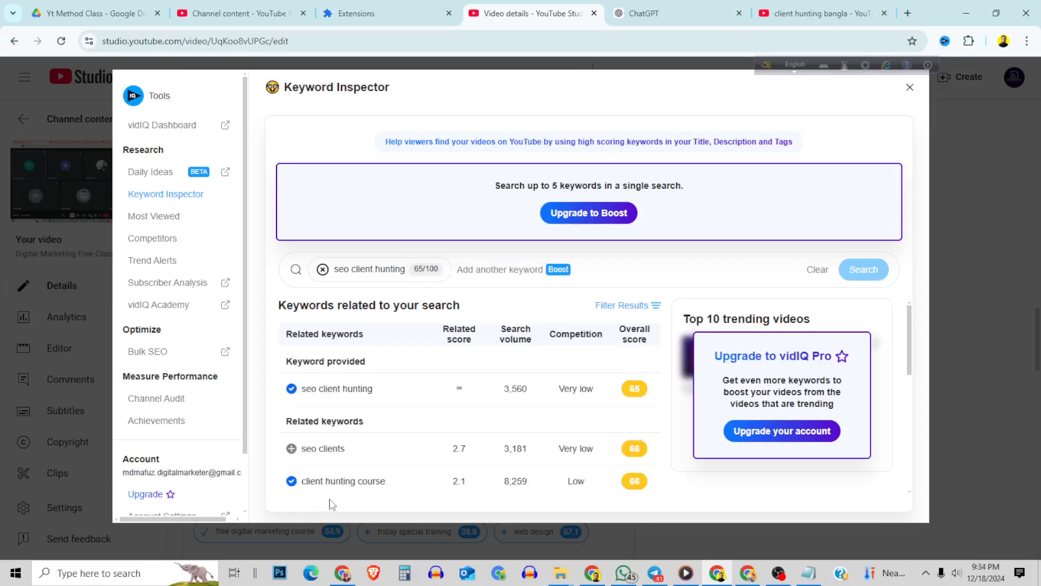
left_click(362, 484)
left_click(444, 267)
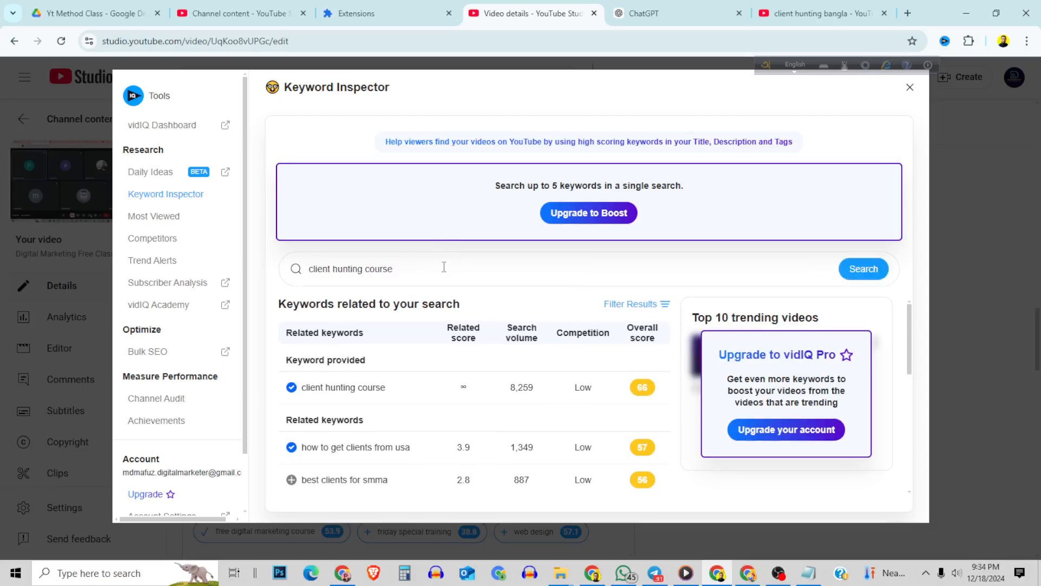
left_click_drag(444, 267, 277, 267)
right_click(339, 262)
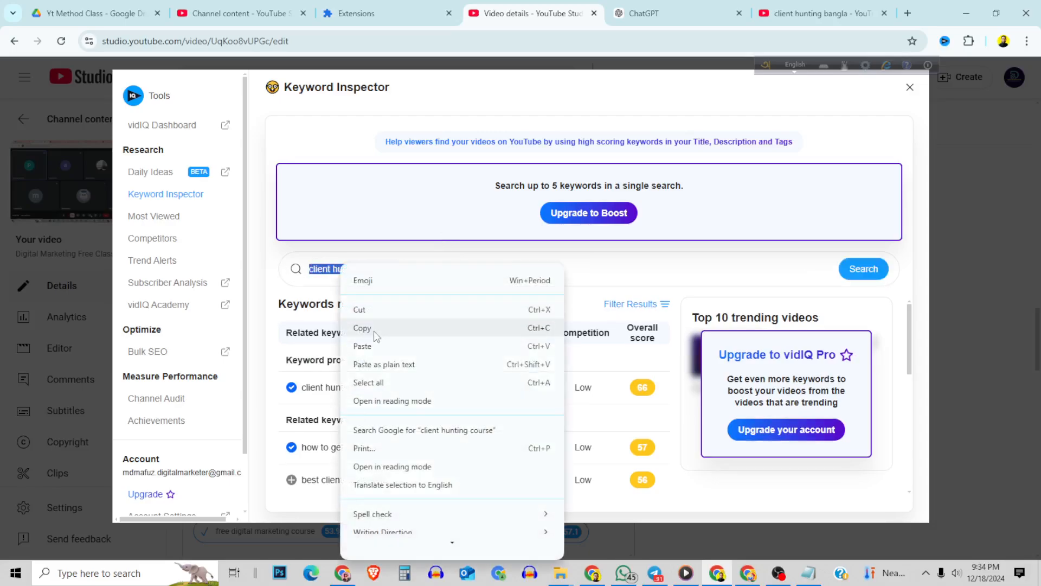
left_click(367, 328)
left_click(910, 88)
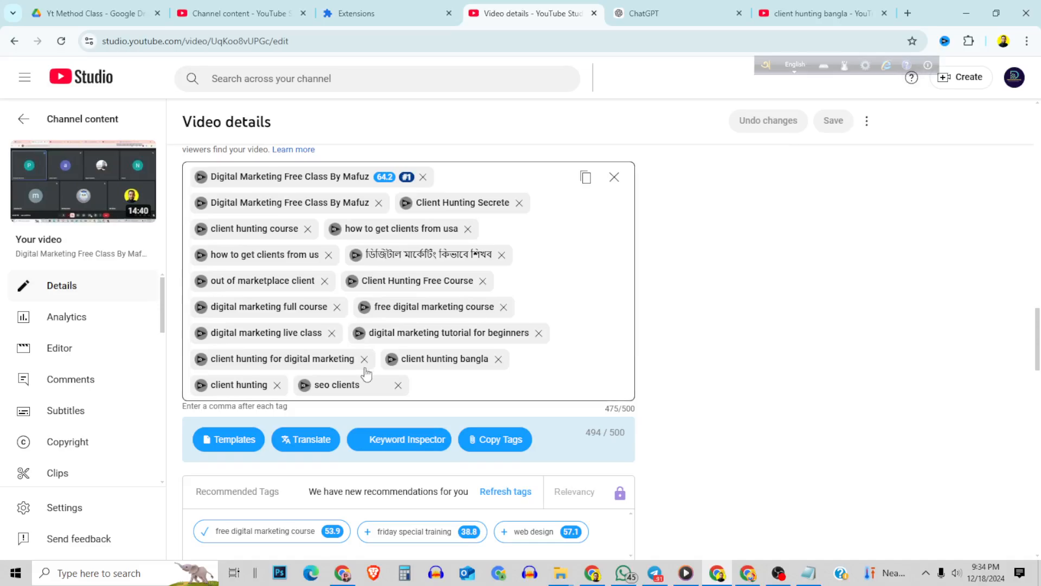
right_click(430, 380)
left_click(471, 231)
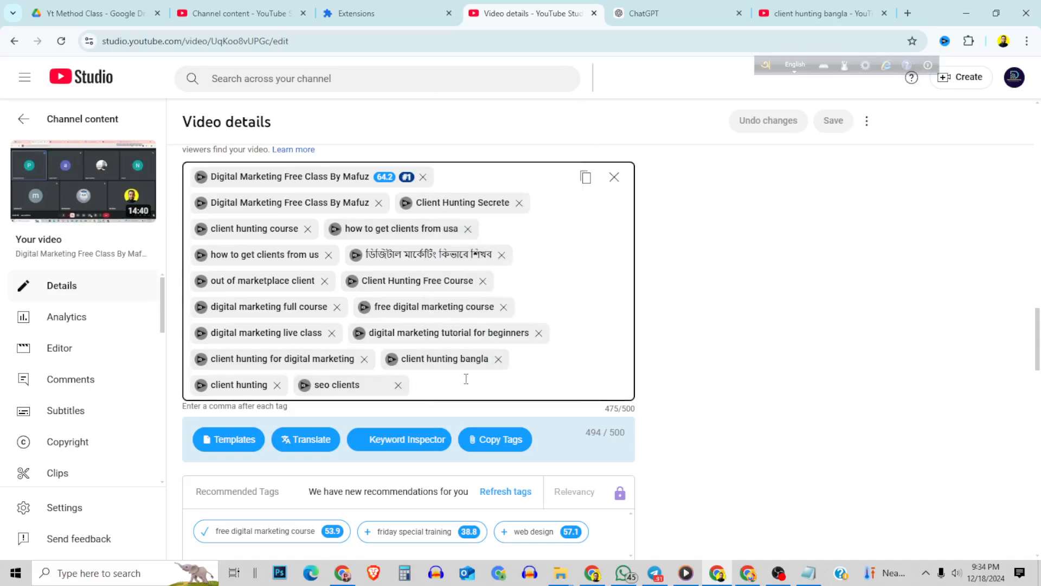
Step: Reload the video details and try again to add "youtube seo client" and "seo clients" from the "seo client hunting" tag's related keywords
left_click(61, 41)
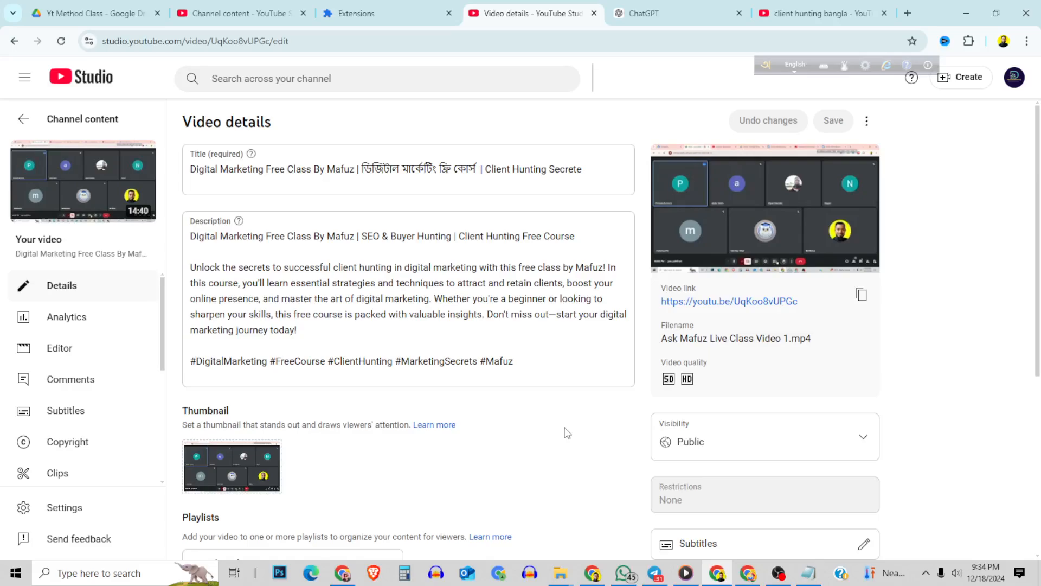
scroll(564, 429, "down", 15)
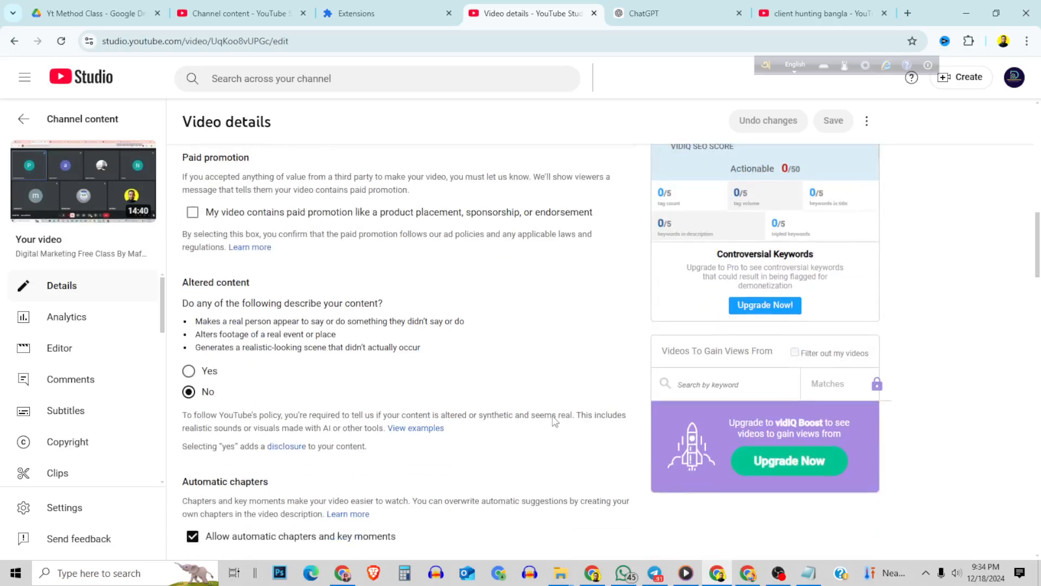
scroll(553, 416, "down", 8)
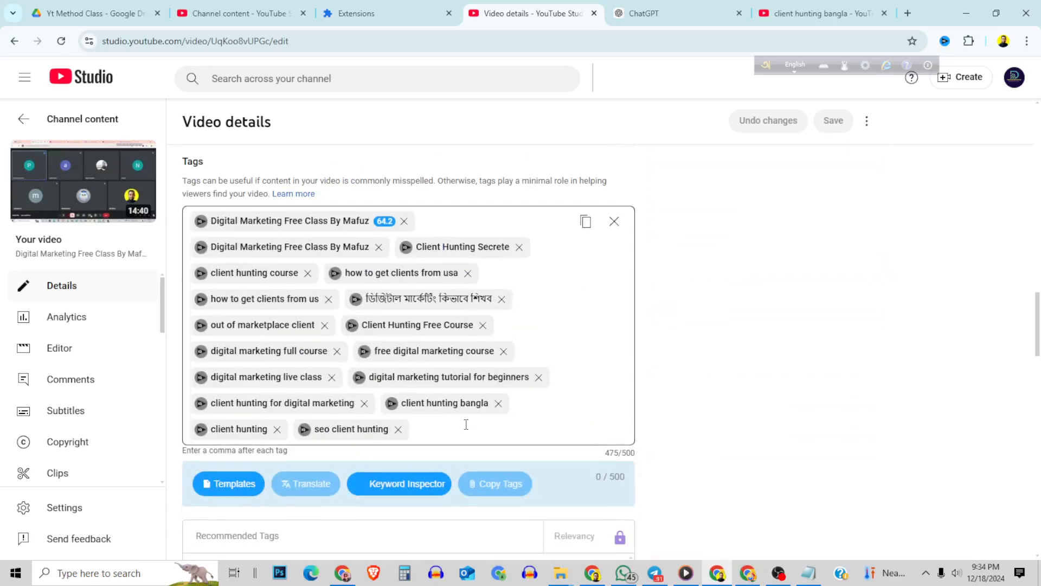
left_click(306, 430)
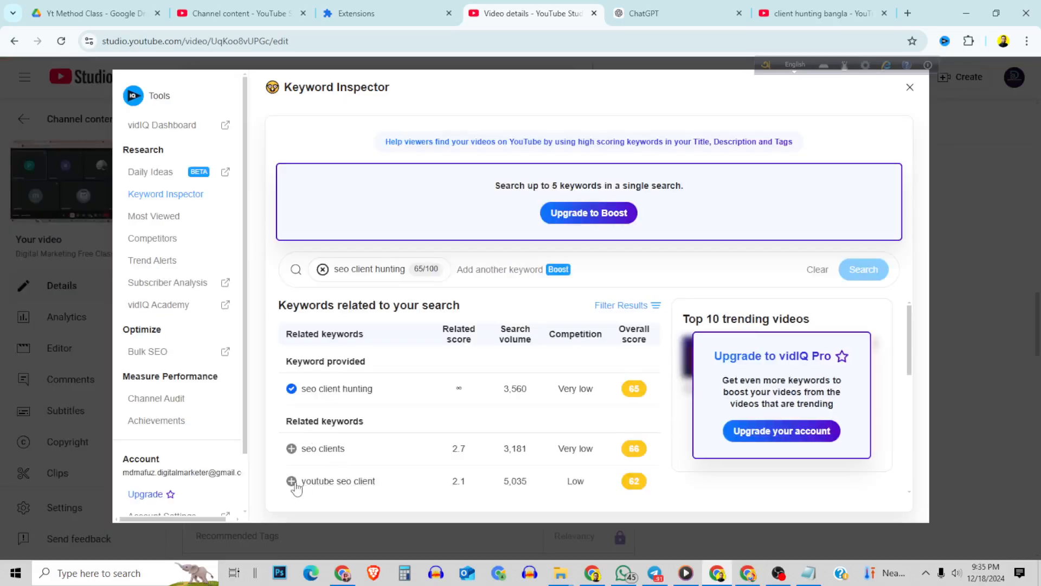
left_click(292, 481)
left_click(291, 448)
left_click(911, 88)
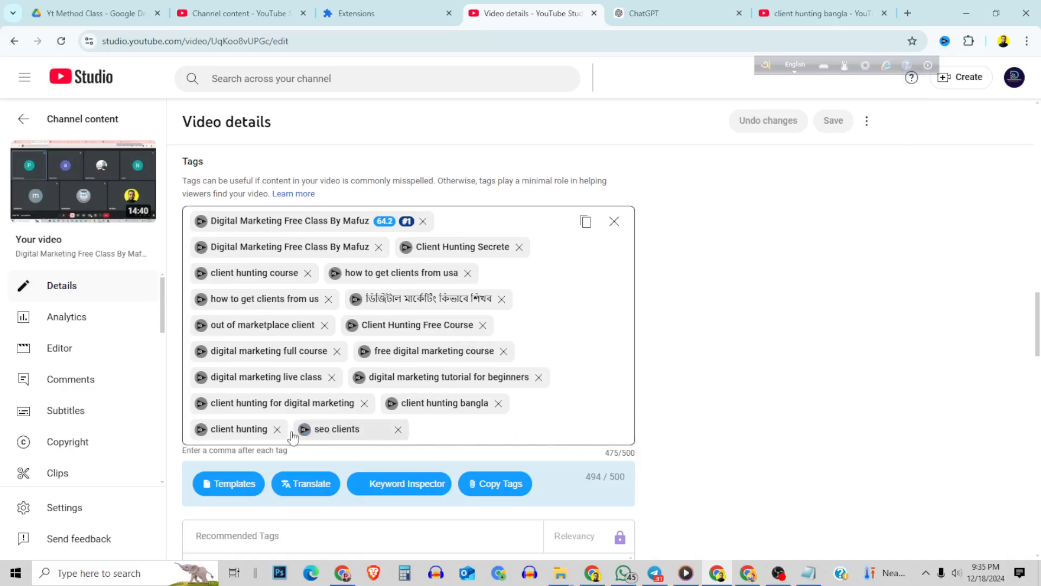
Step: Add a tag combining "freelancer" with the instructor's name and save the changes
left_click(445, 430)
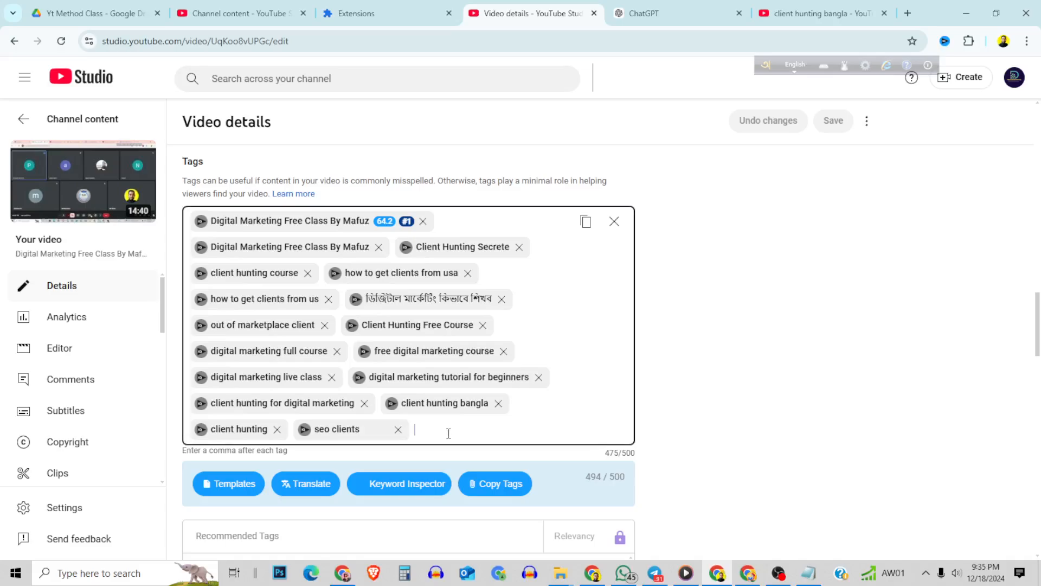
type("tech")
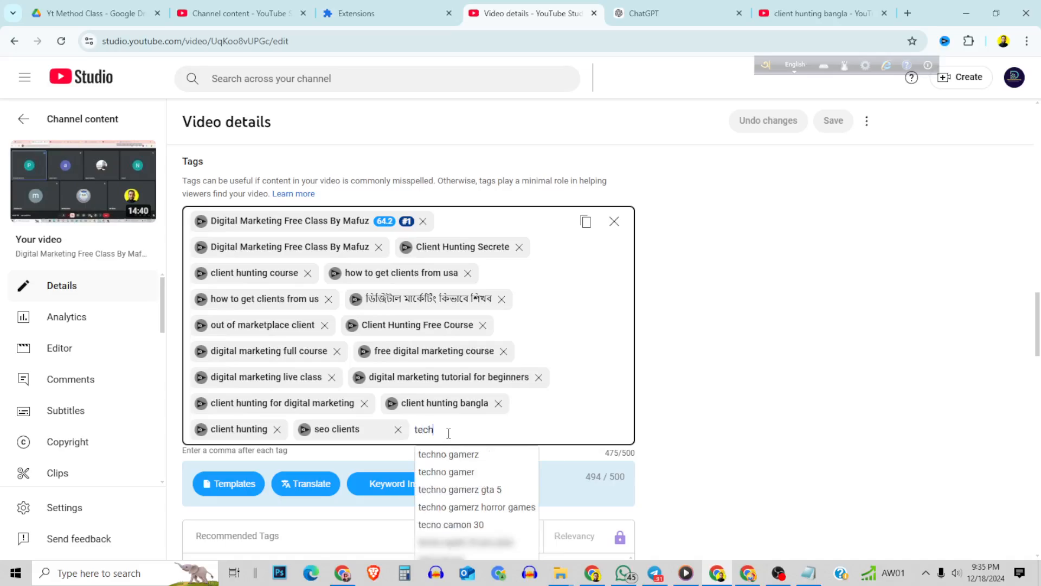
key("BackSpace")
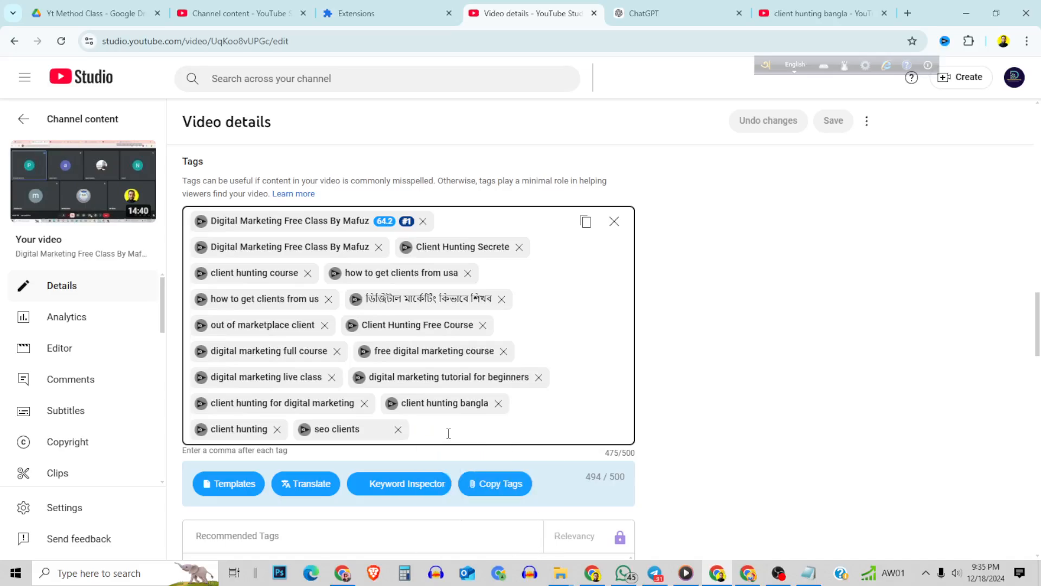
type("freelan")
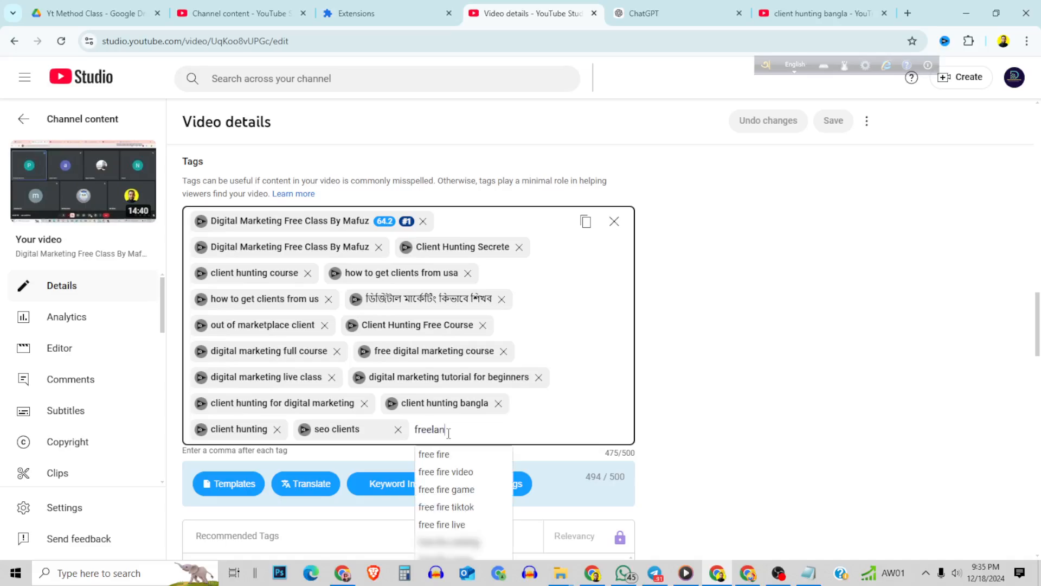
type("cer mafuz")
key("Return")
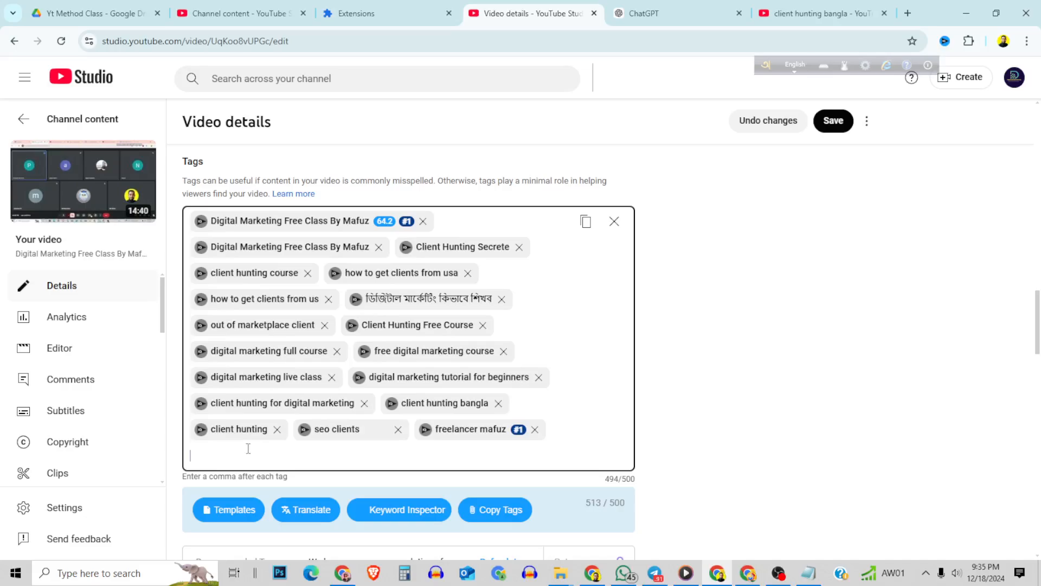
left_click(837, 122)
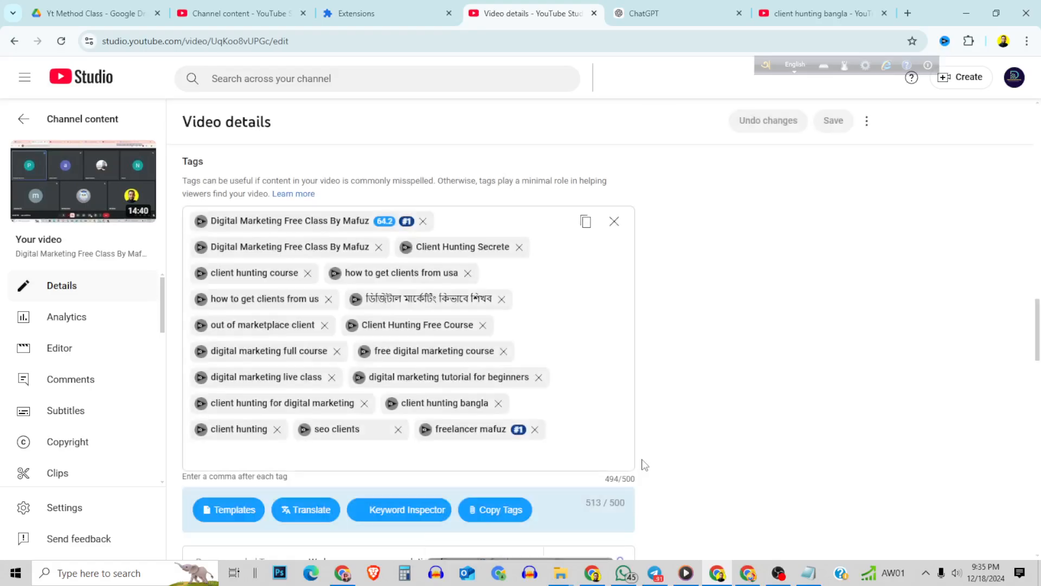
Step: Try to add "seo class" as a tag and discard the unsaved change
left_click(263, 461)
type("seo")
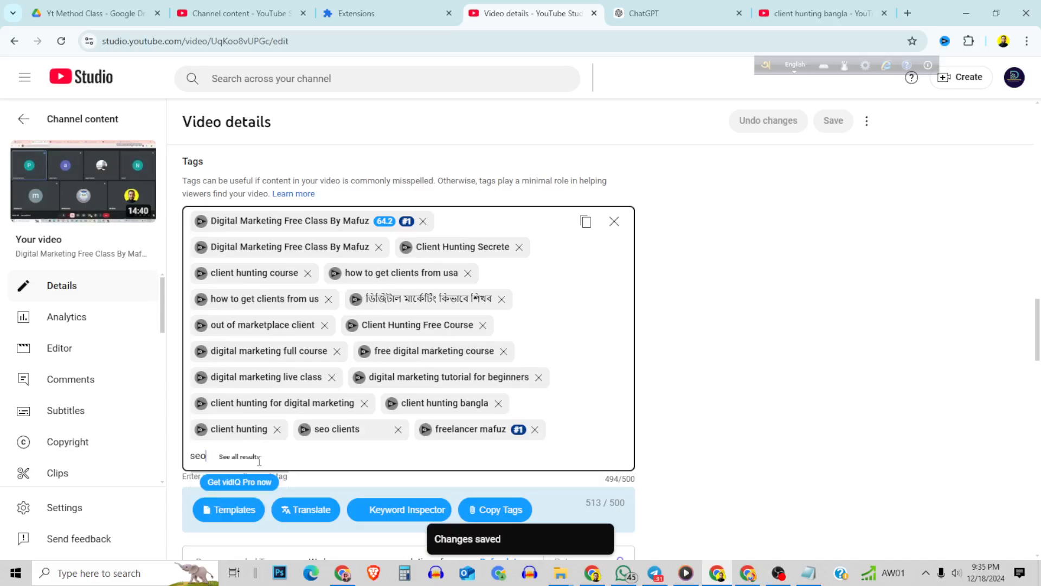
type(" cla")
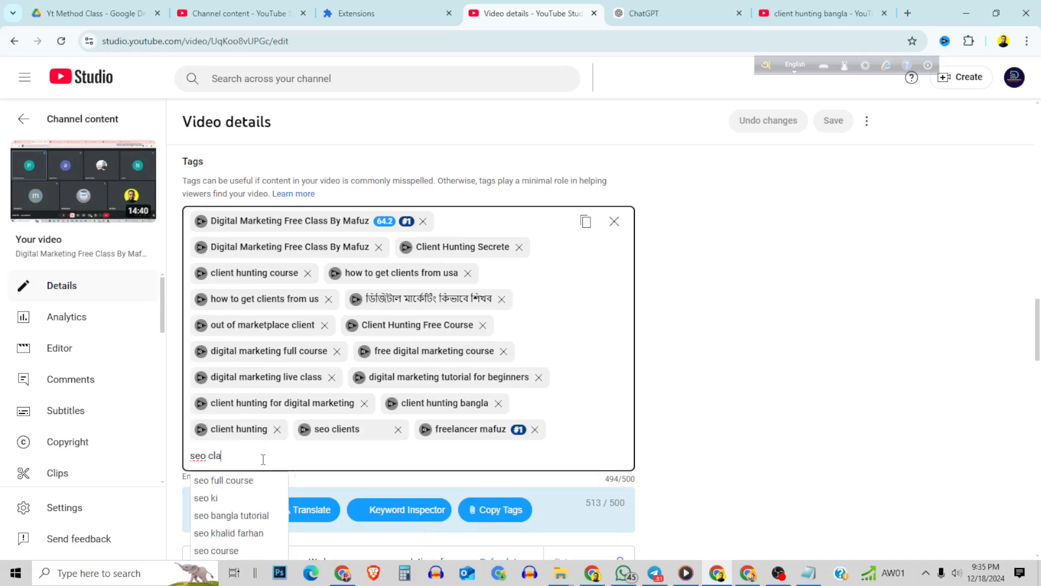
type("ss")
key("Return")
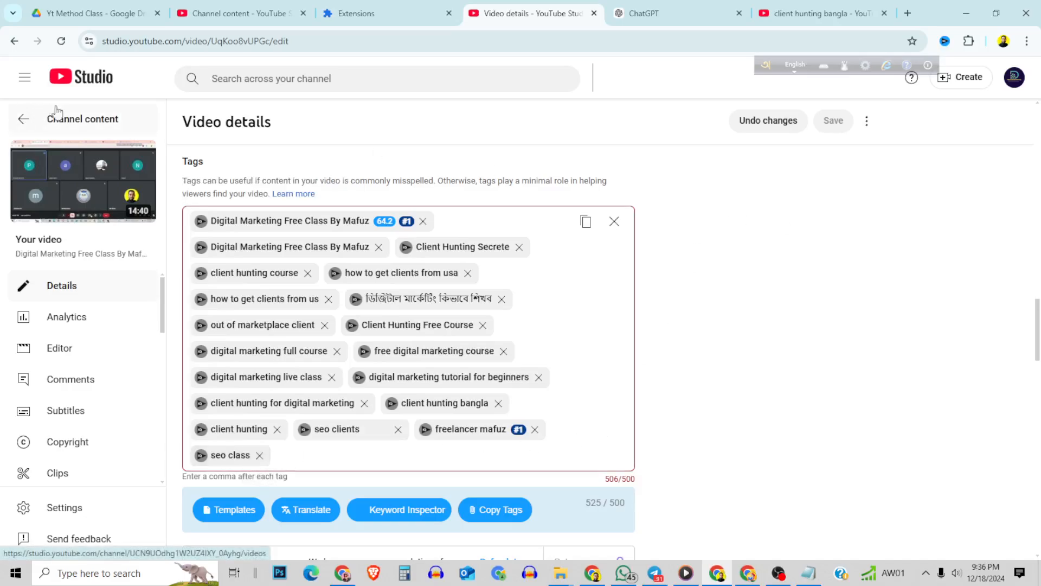
left_click(768, 121)
Step: Add "seo" as a new tag and save the changes
left_click(226, 452)
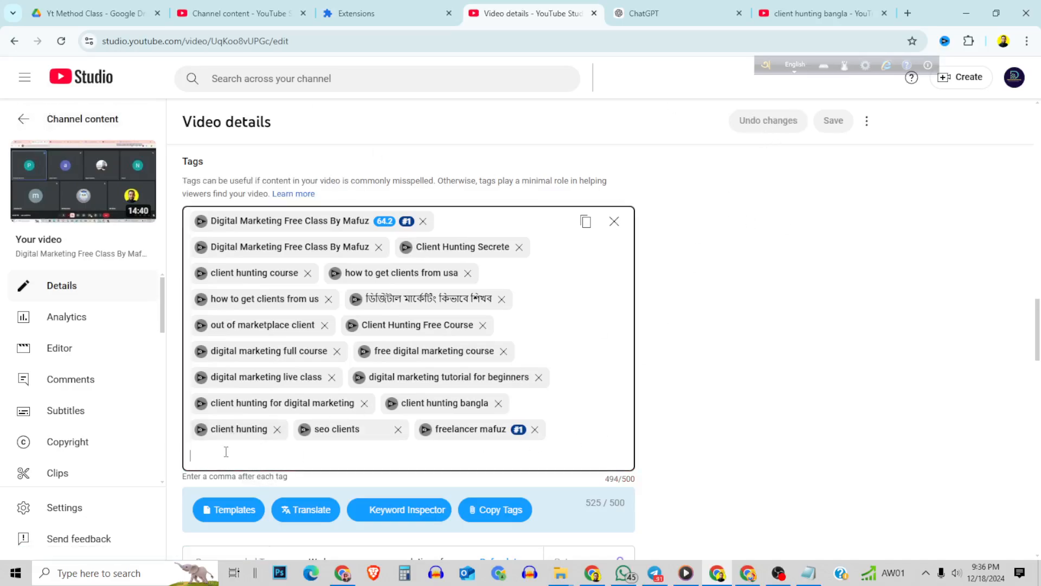
type("seo")
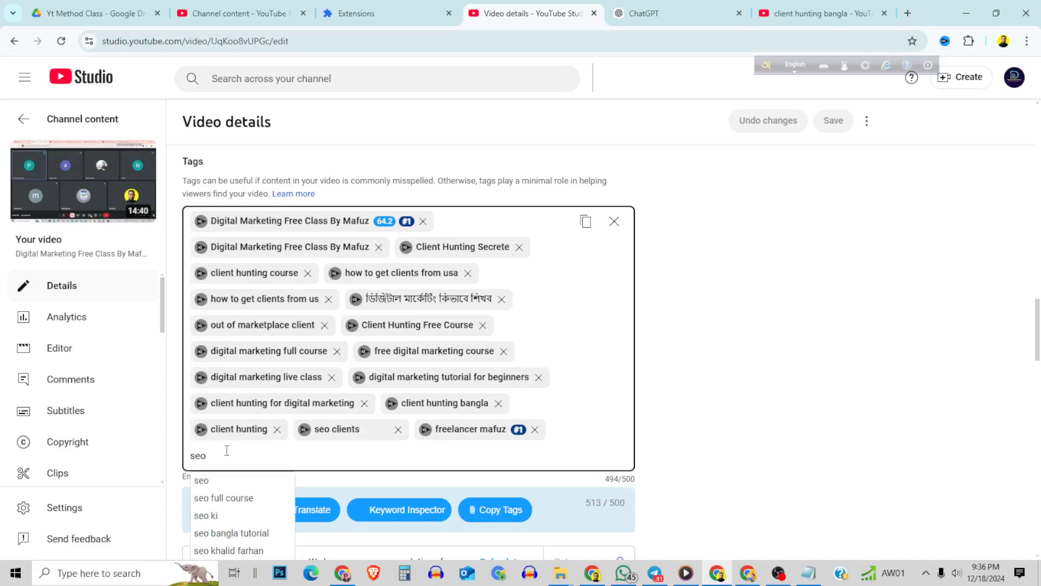
key("Return")
left_click(832, 122)
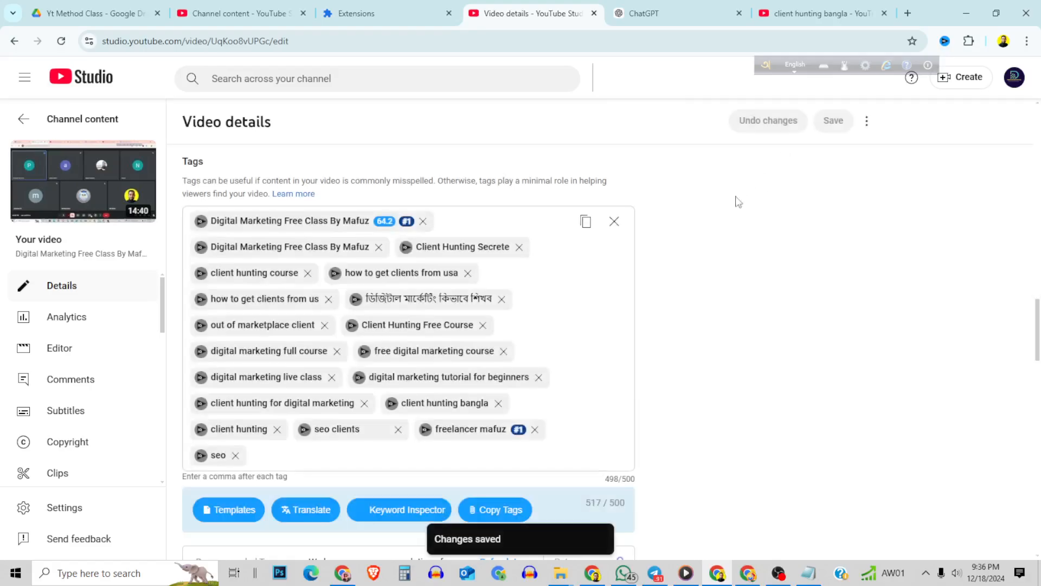
Step: Reload the video details and examine the vidIQ SEO score, the tag count guidance and the saved tags
left_click(60, 41)
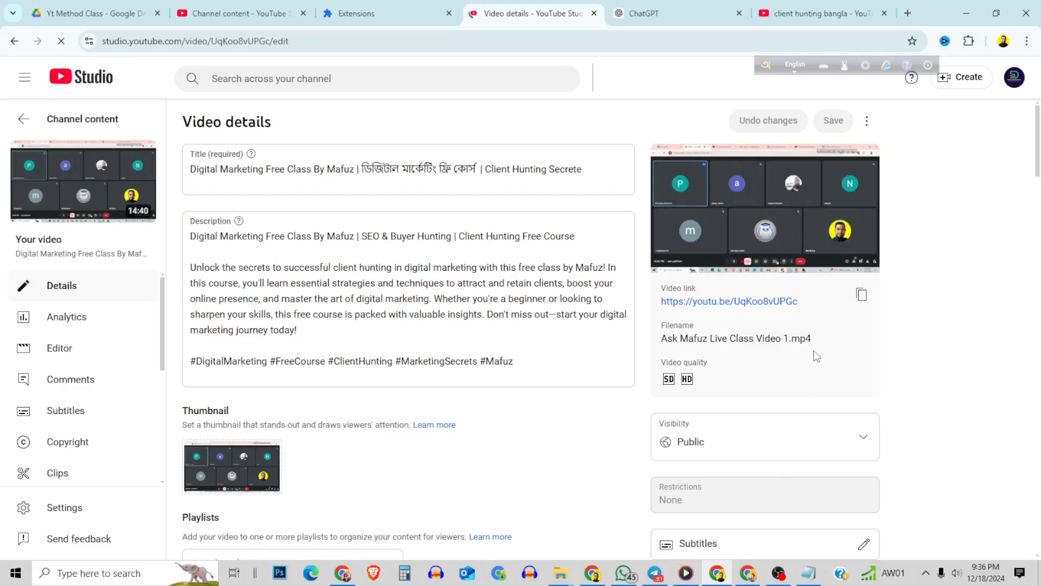
scroll(816, 355, "down", 10)
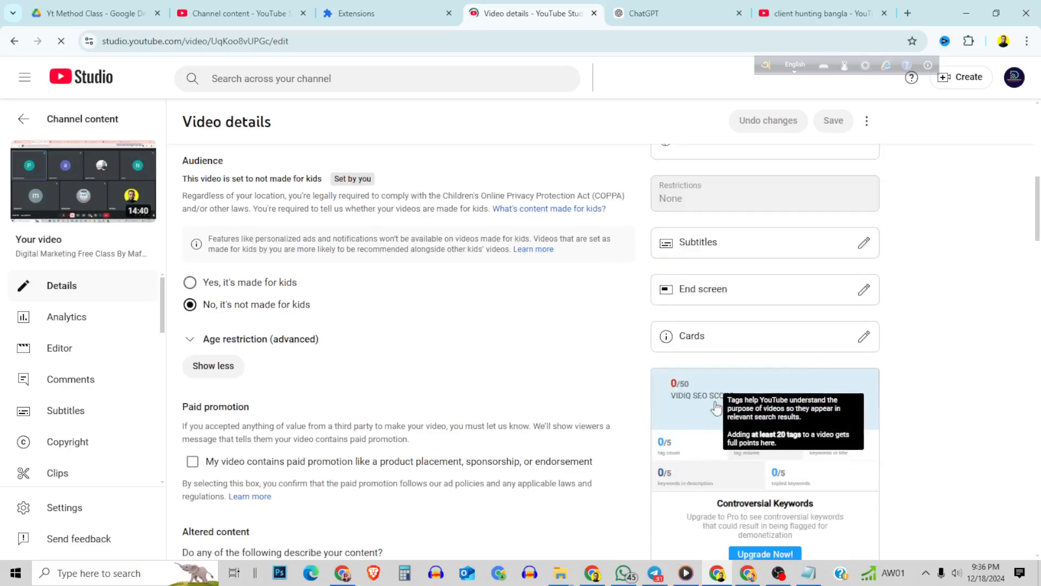
scroll(701, 367, "down", 3)
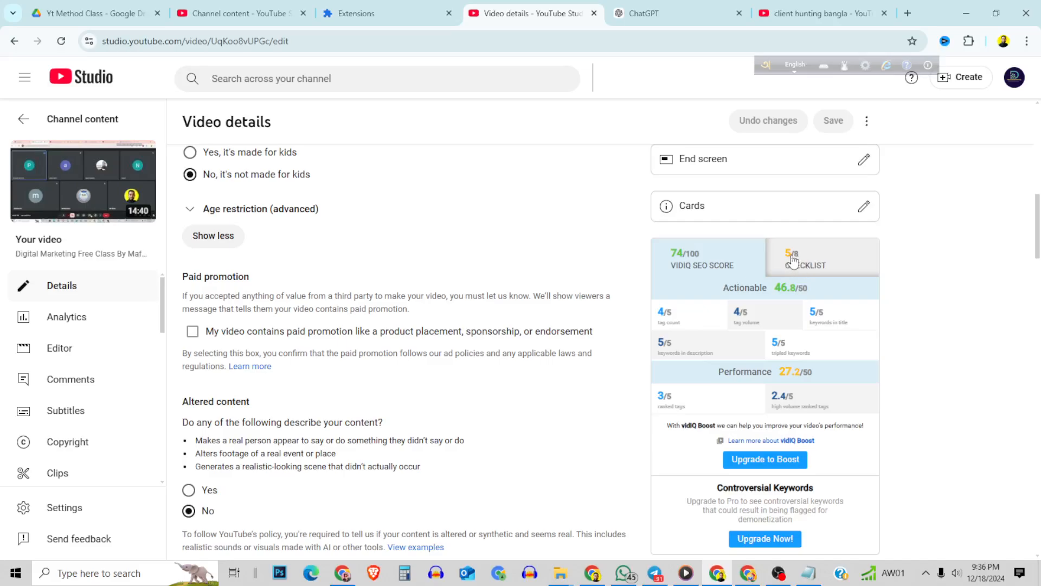
mouse_move(671, 336)
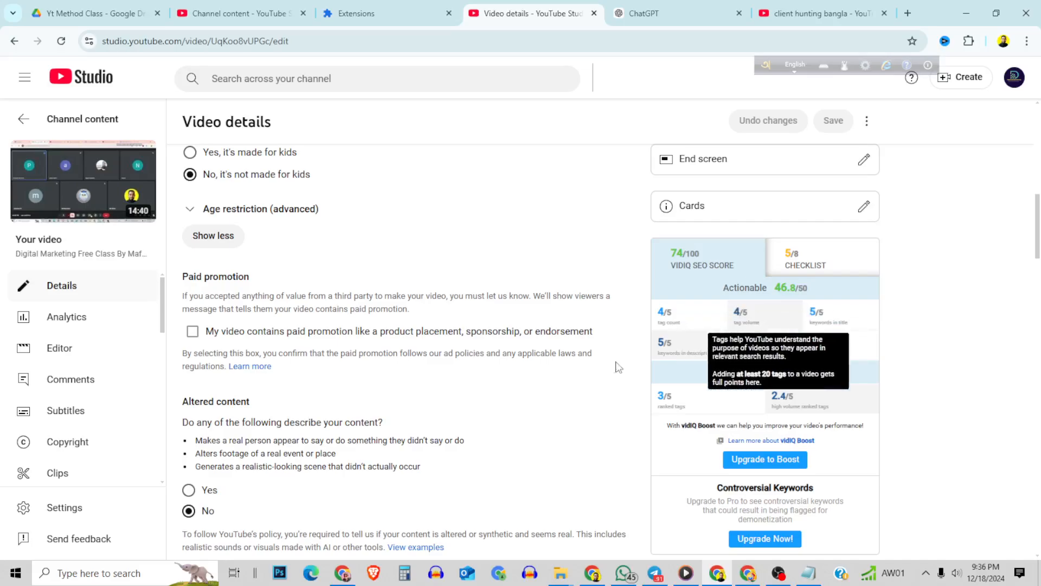
scroll(357, 356, "up", 10)
scroll(474, 442, "down", 15)
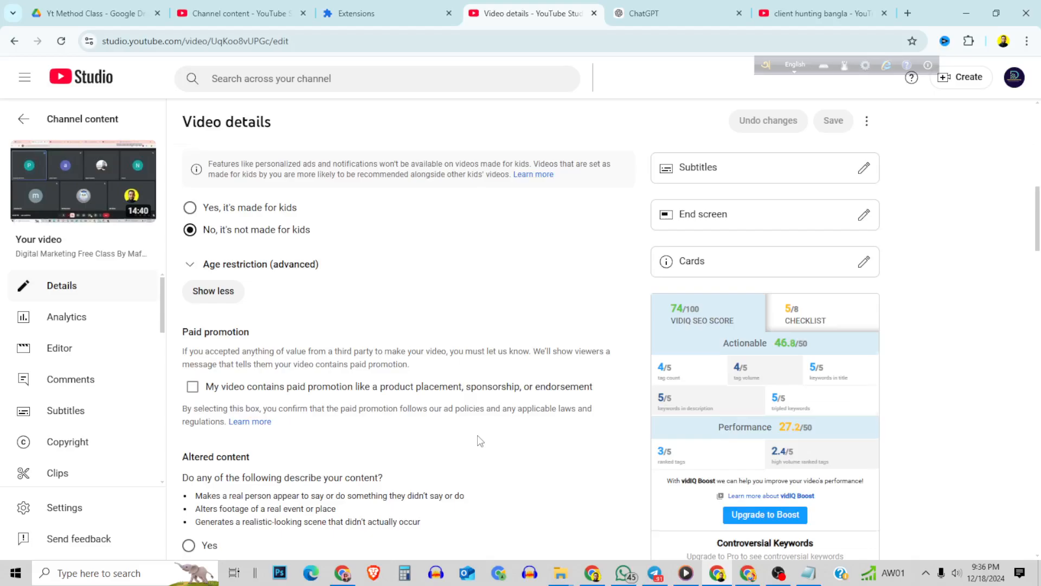
scroll(480, 440, "down", 5)
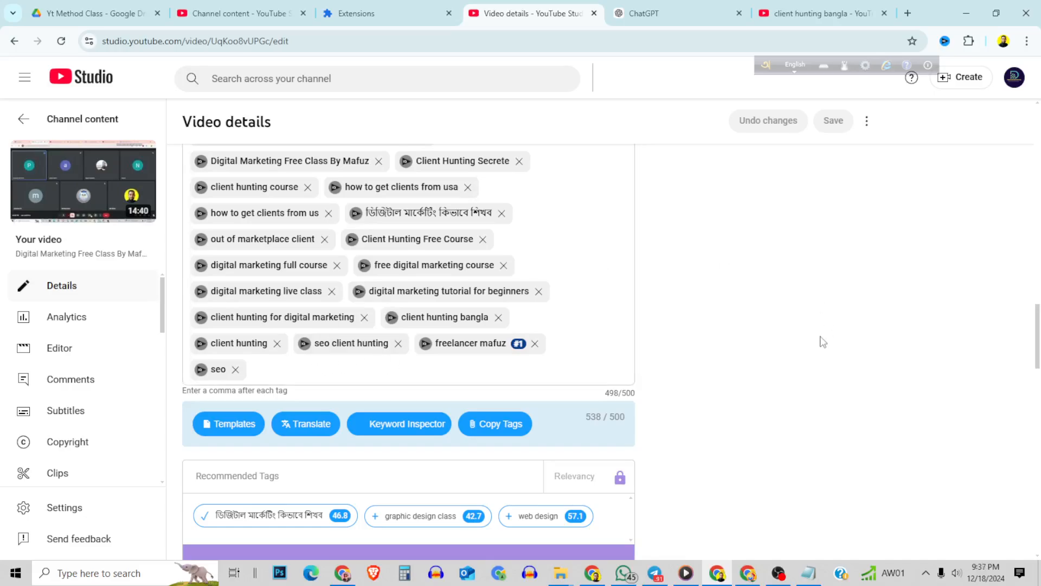
Step: Open the vidIQ checklist for the video and review its completed and missing items
scroll(729, 277, "up", 10)
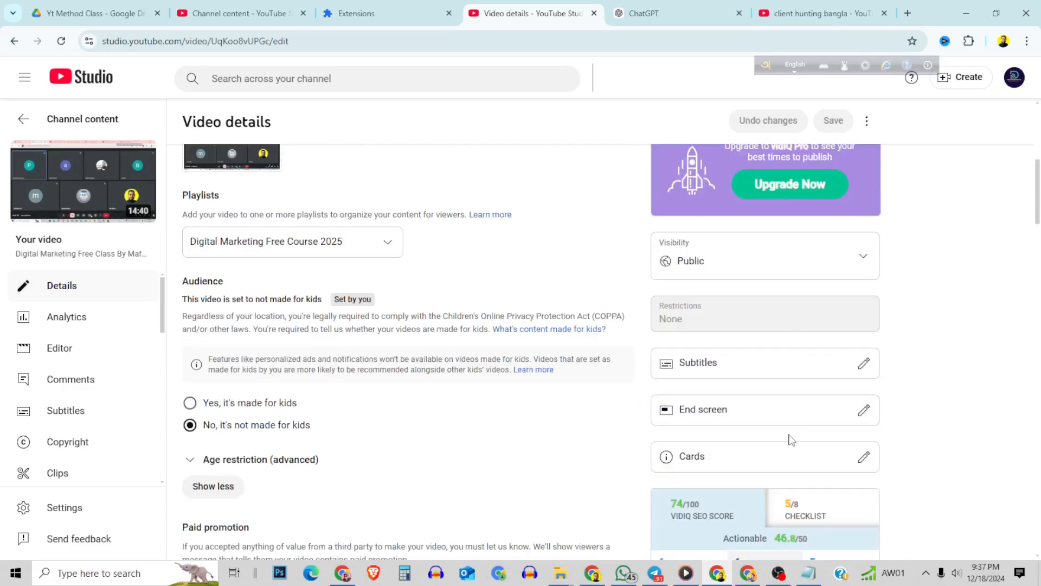
scroll(789, 437, "down", 2)
left_click(811, 388)
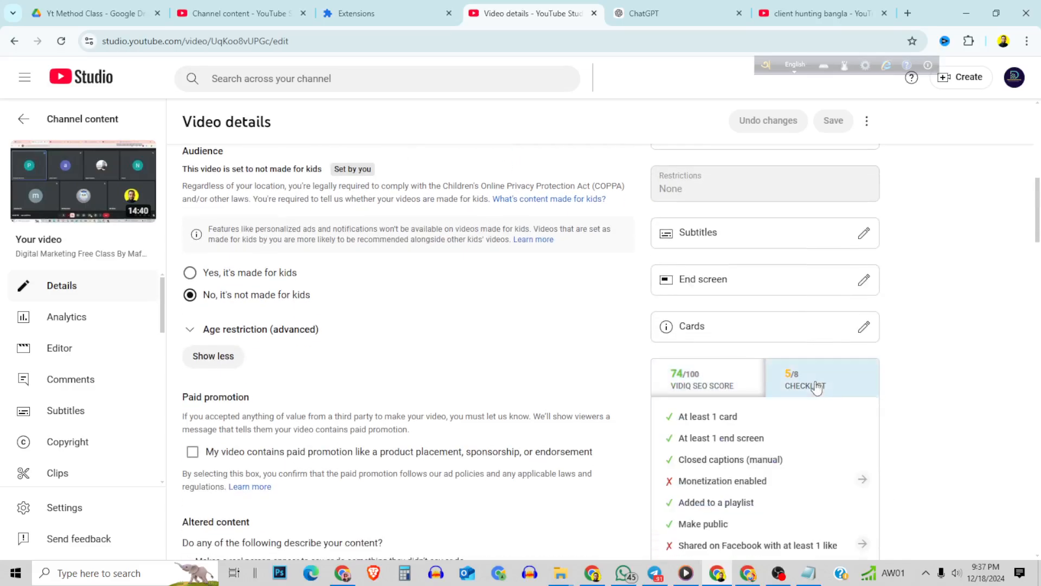
scroll(774, 425, "down", 3)
scroll(768, 395, "up", 1)
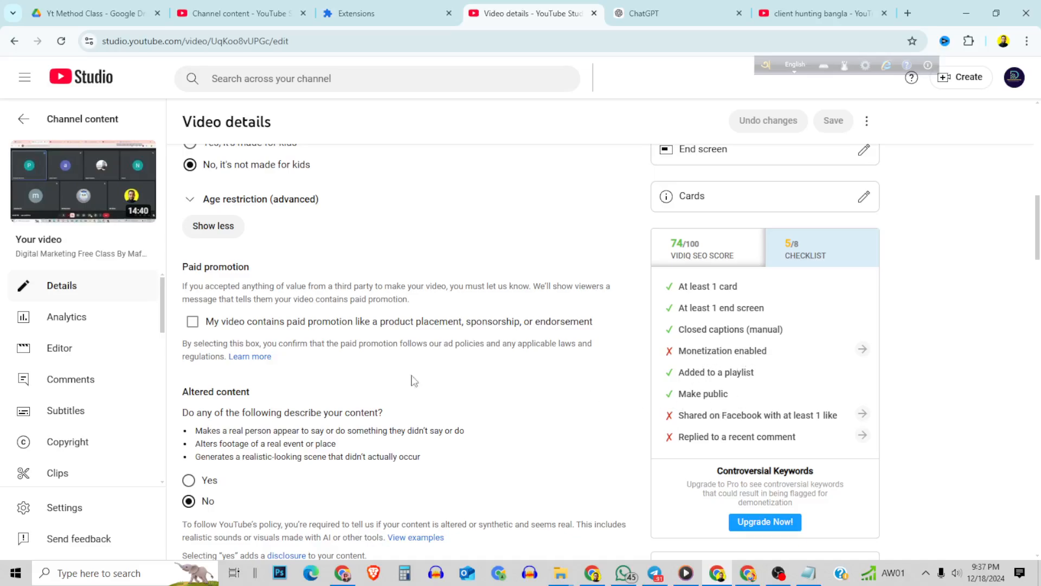
scroll(265, 353, "down", 2)
scroll(264, 349, "up", 8)
scroll(276, 344, "down", 7)
scroll(291, 342, "down", 15)
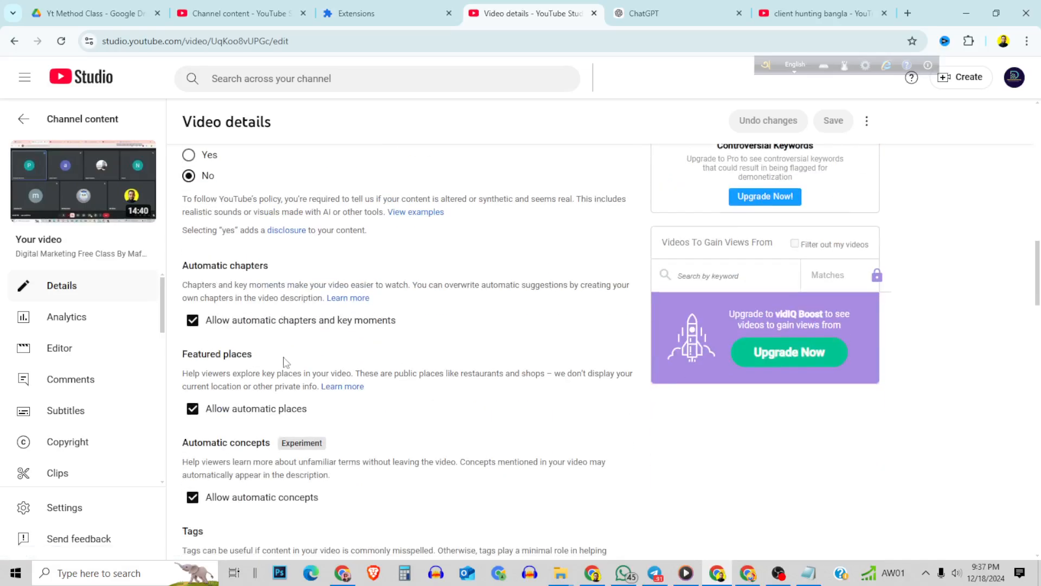
Step: Review the chapter, places and concept settings together with the vidIQ checklist items for the video
scroll(280, 368, "down", 4)
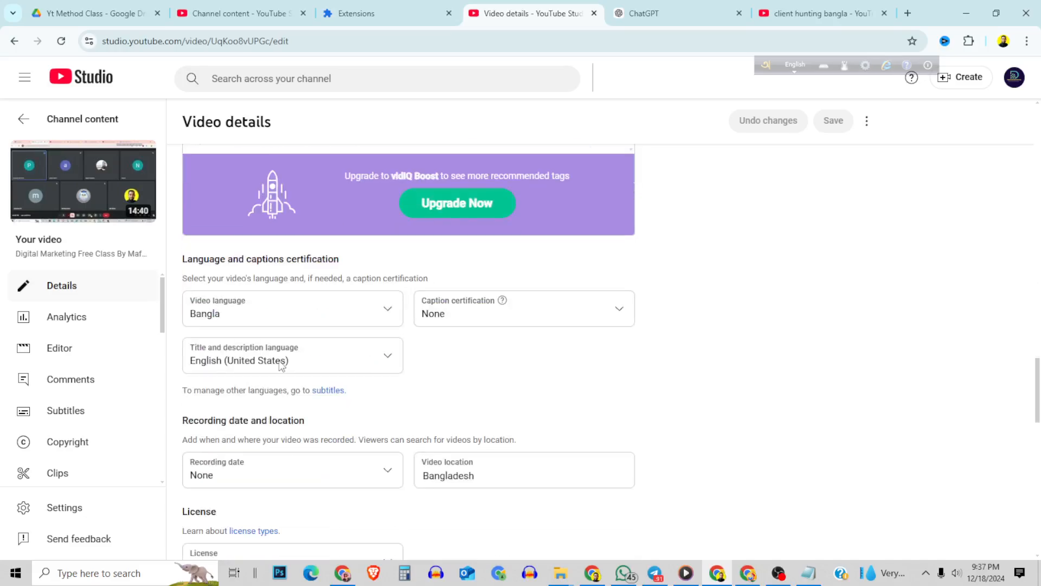
scroll(307, 364, "up", 1)
scroll(309, 365, "down", 10)
scroll(865, 413, "up", 15)
scroll(832, 402, "down", 12)
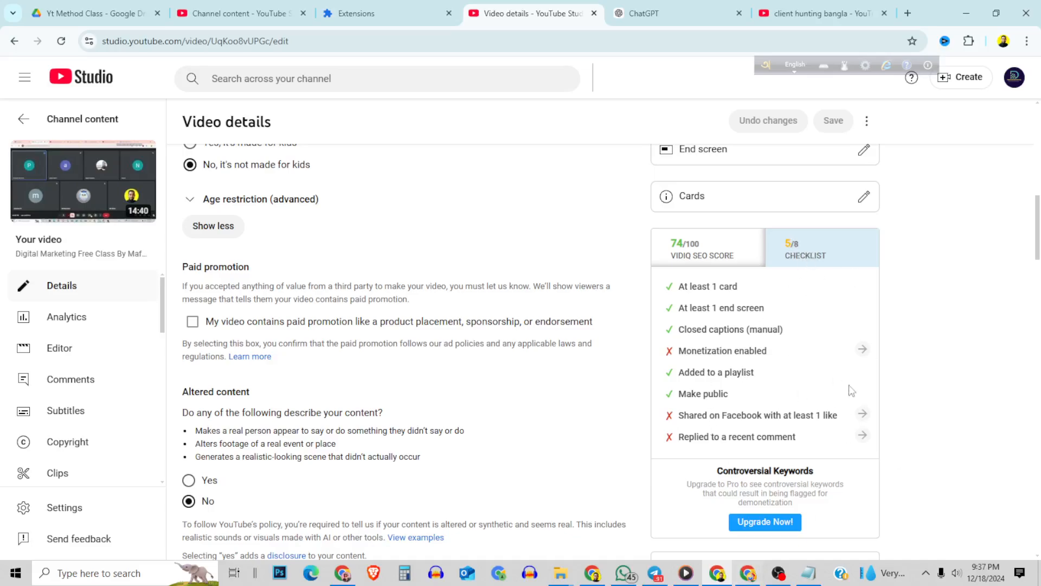
scroll(858, 313, "down", 3)
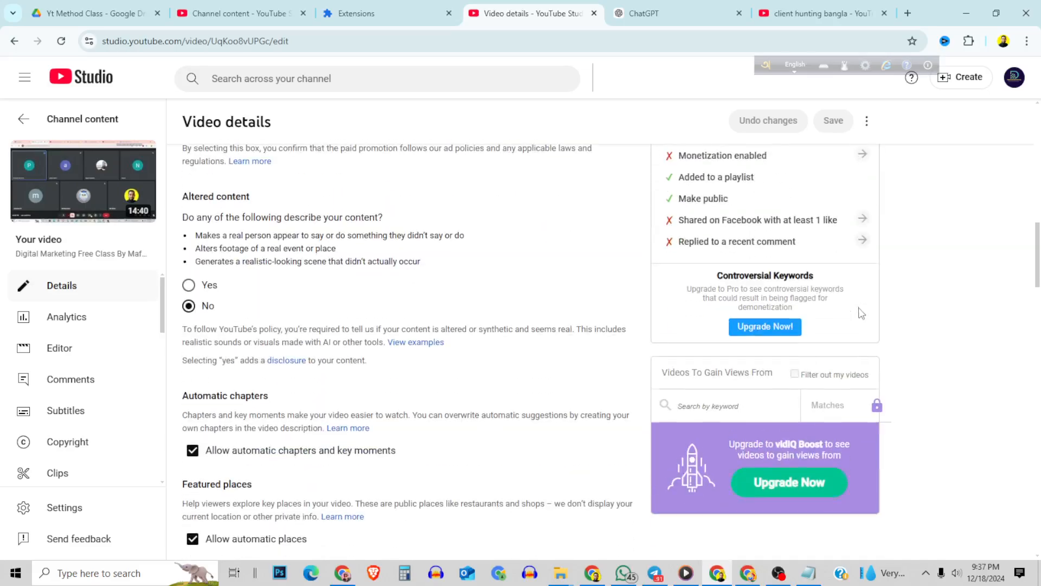
scroll(868, 317, "down", 4)
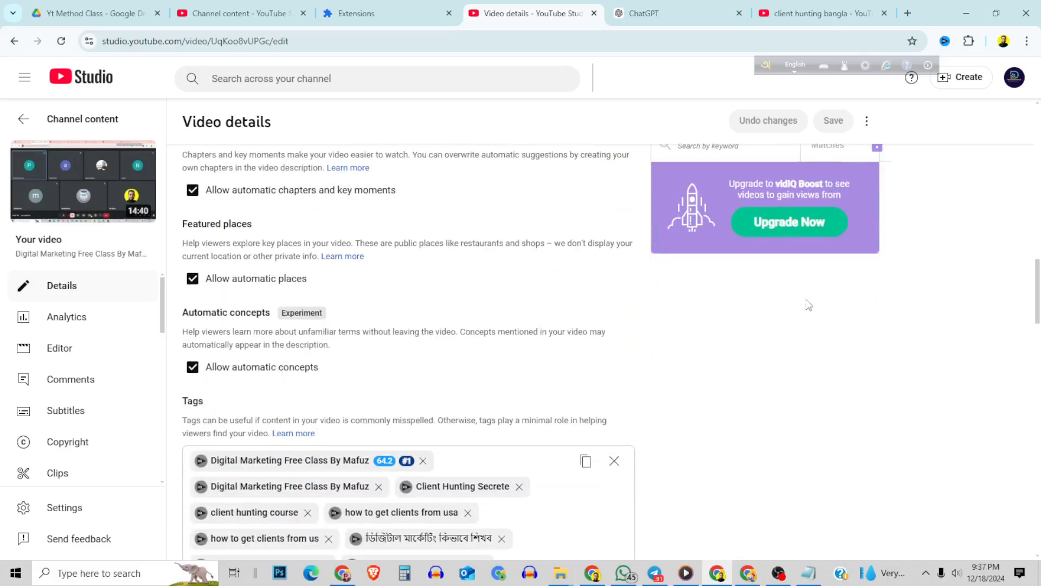
scroll(841, 340, "up", 8)
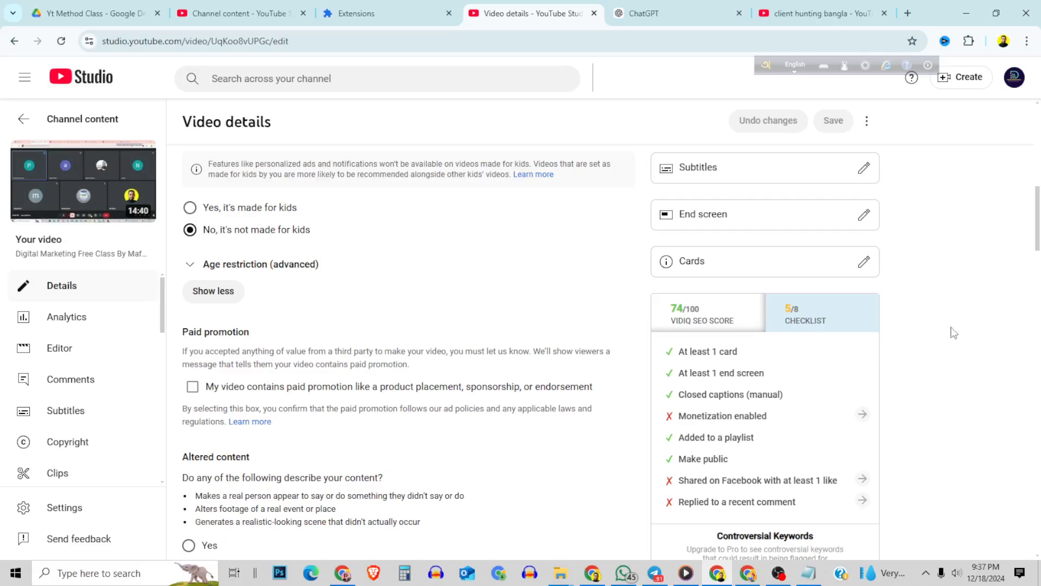
scroll(704, 344, "down", 15)
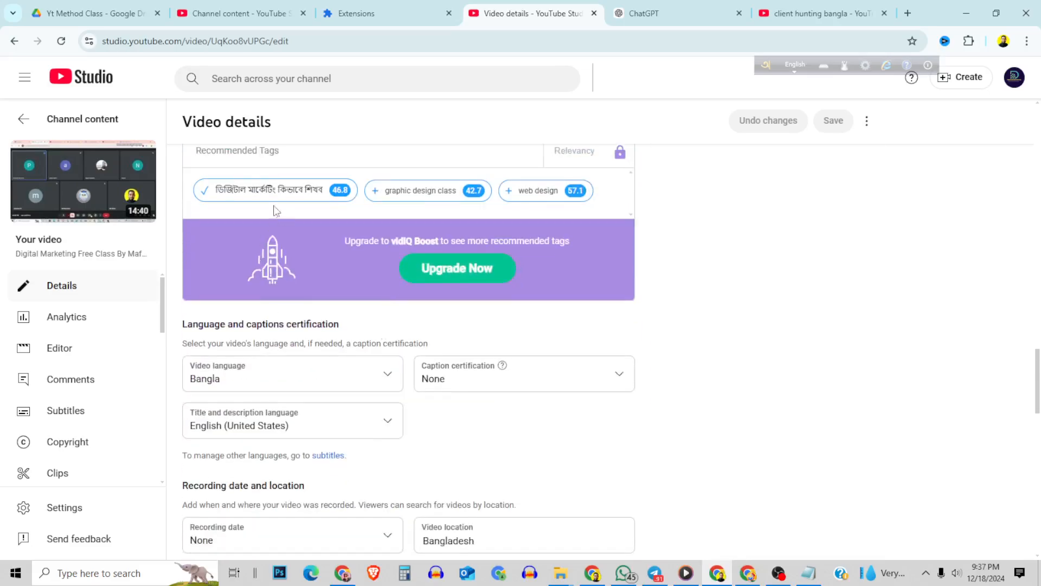
Step: Check the video's language, title and description language, location, license, Shorts remixing, category, comment and live chat settings
left_click(256, 384)
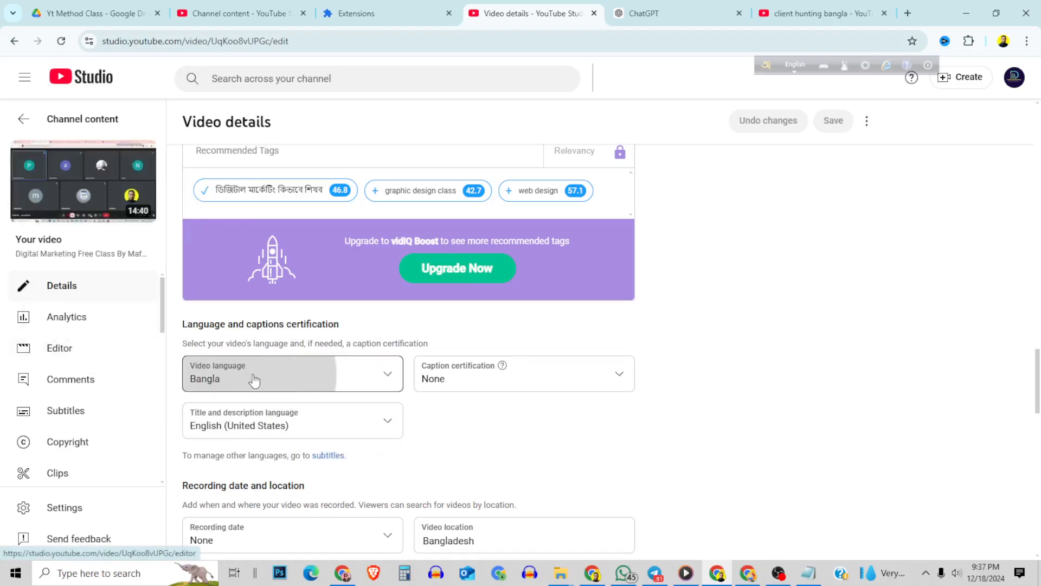
left_click(605, 435)
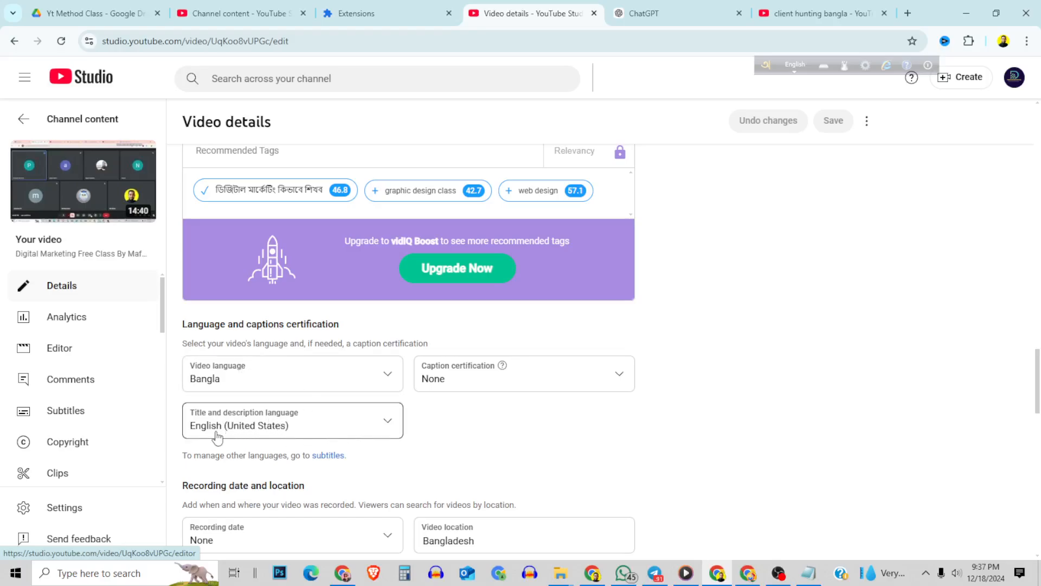
scroll(417, 431, "down", 3)
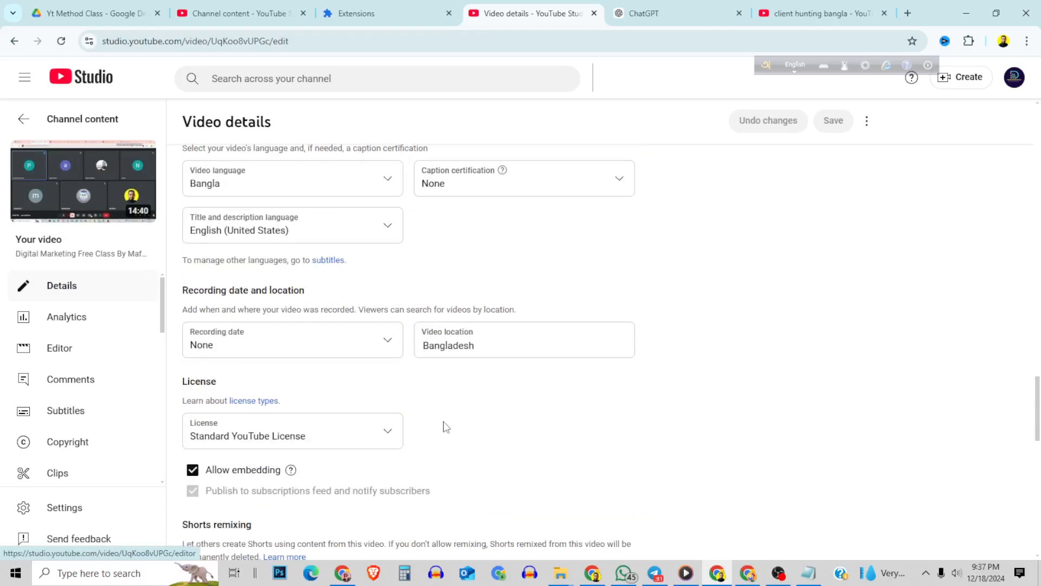
left_click(517, 343)
key("Escape")
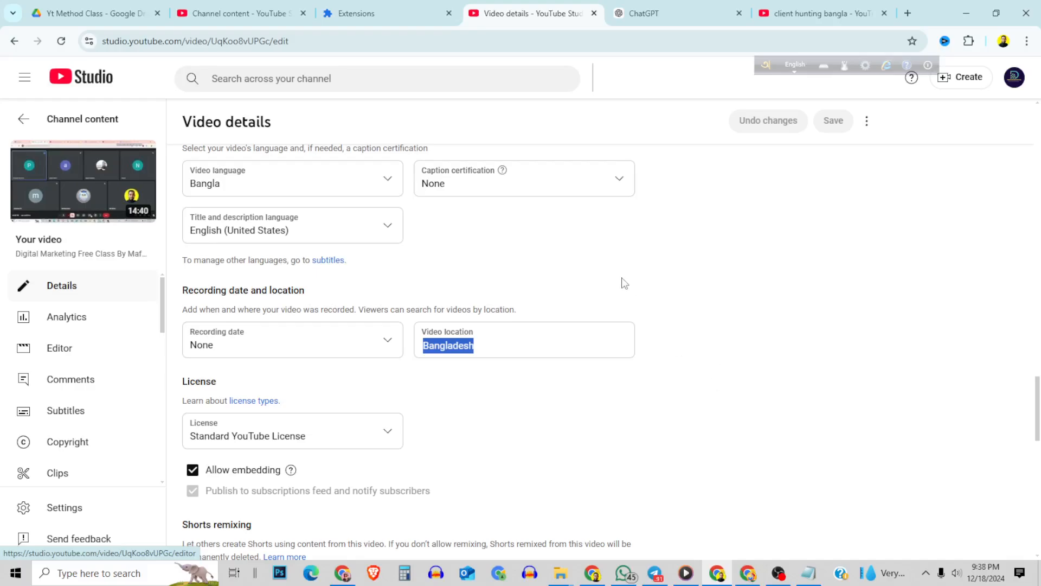
scroll(454, 371, "down", 8)
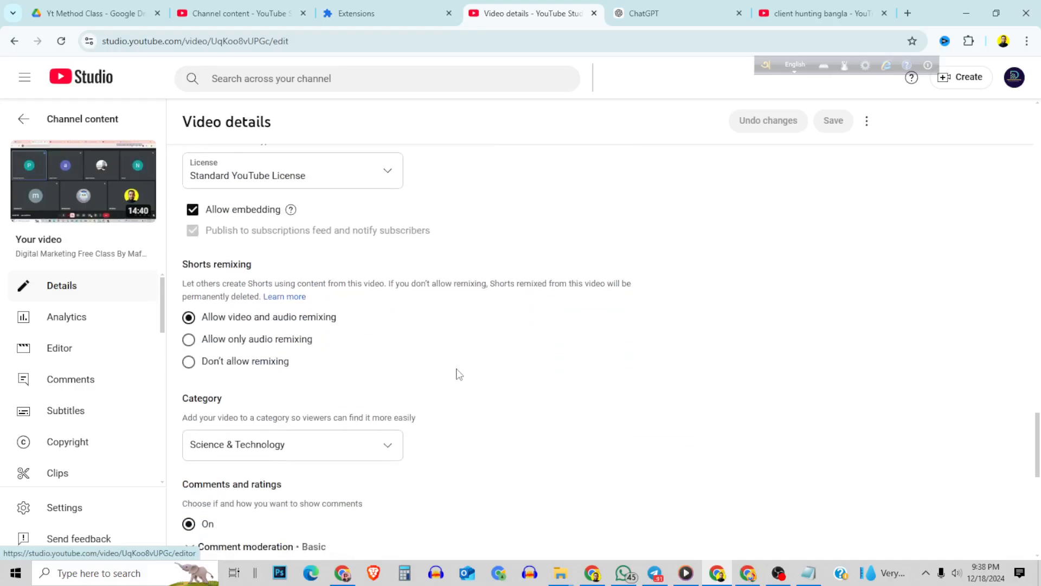
scroll(416, 386, "down", 3)
scroll(379, 379, "down", 3)
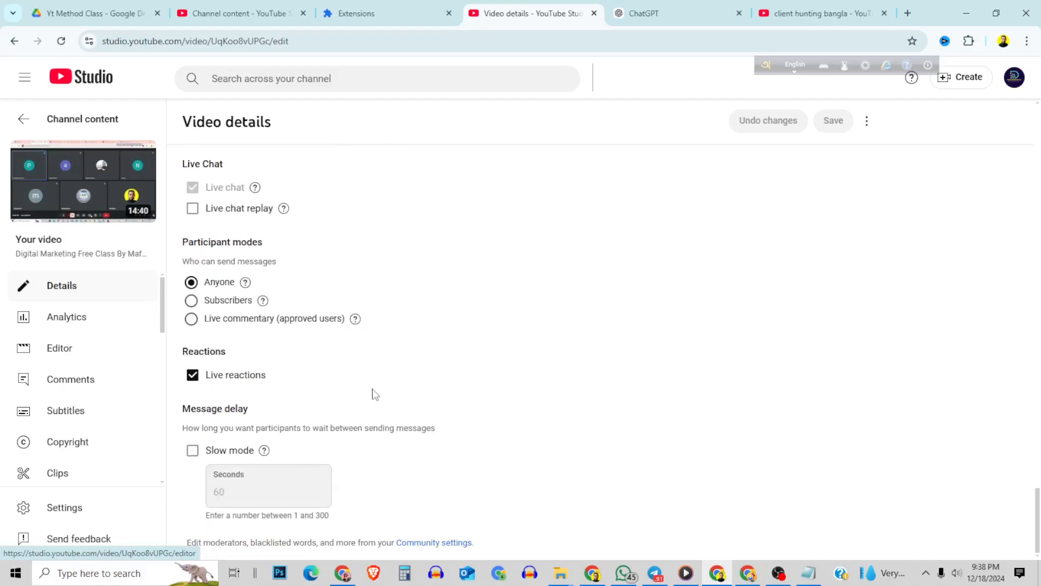
scroll(465, 377, "up", 15)
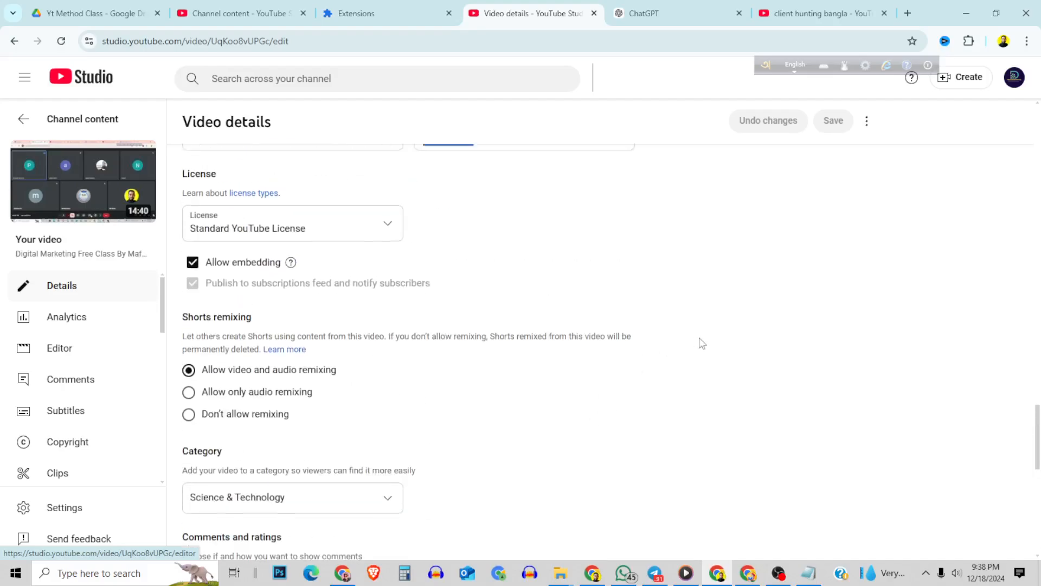
scroll(862, 325, "up", 10)
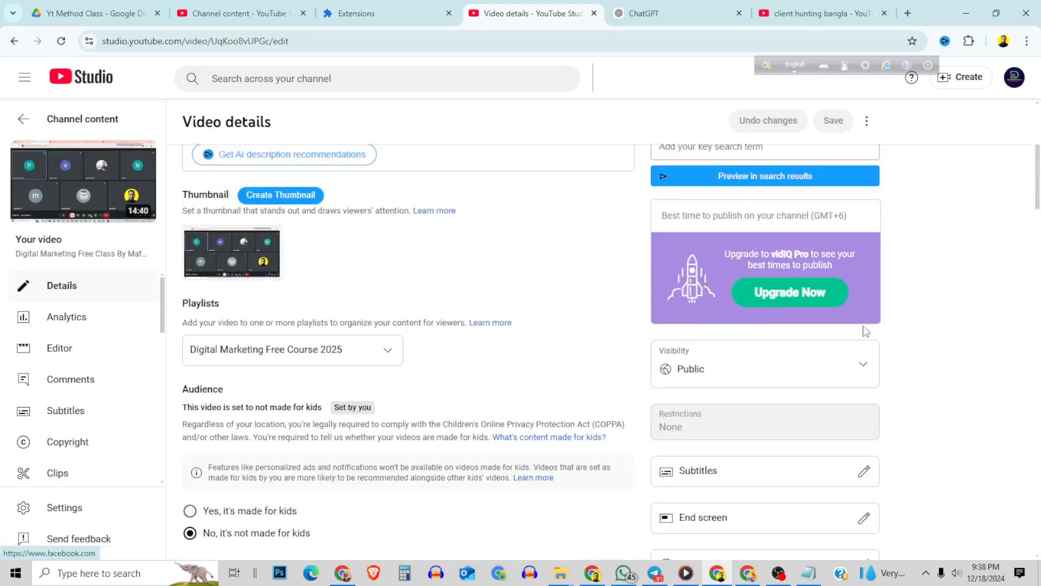
scroll(862, 391, "down", 5)
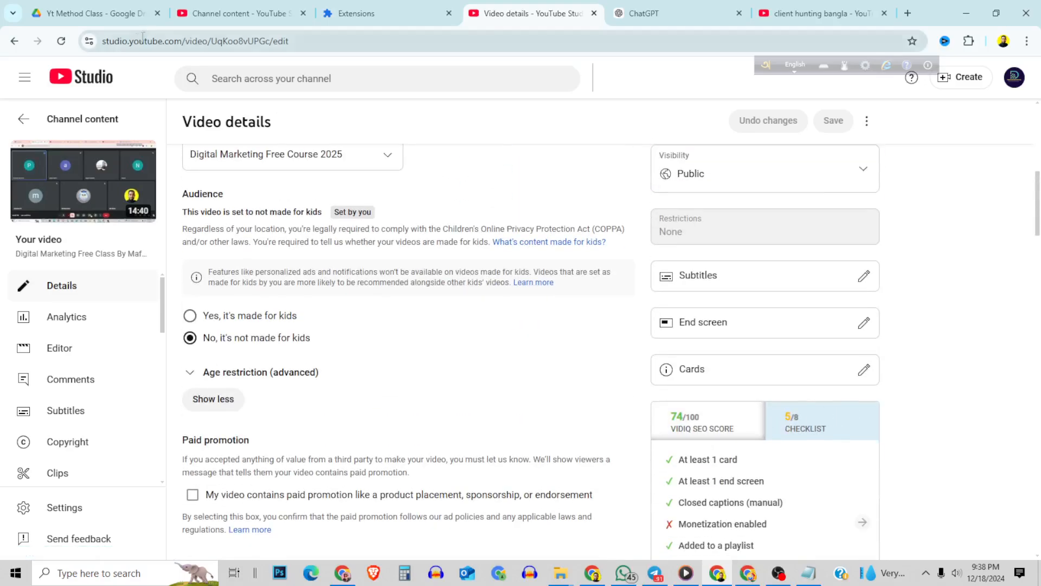
Step: Reload the video details and examine the actionable and performance parts of the vidIQ SEO score and the tag list
left_click(61, 41)
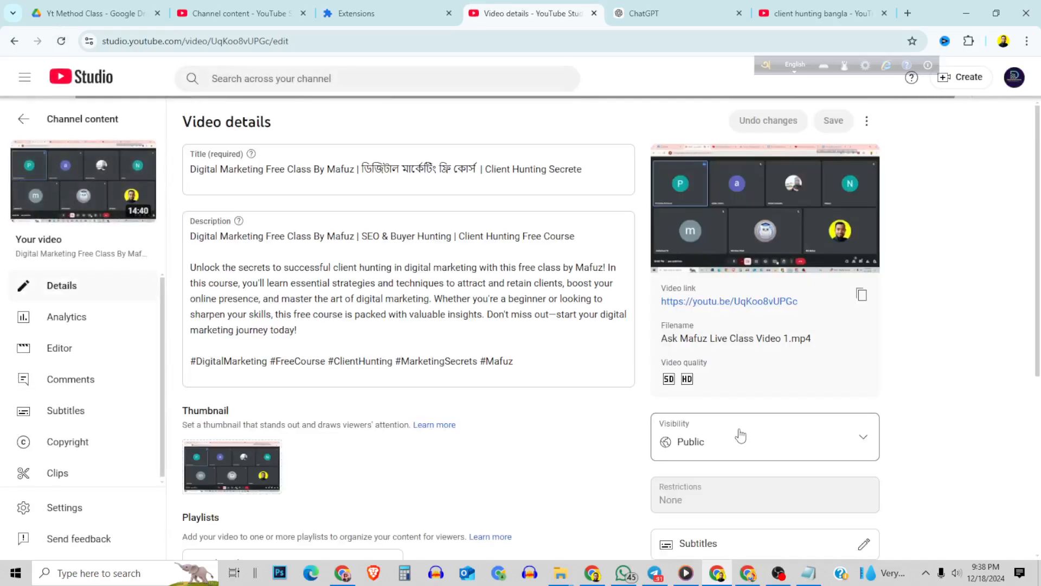
scroll(803, 393, "down", 5)
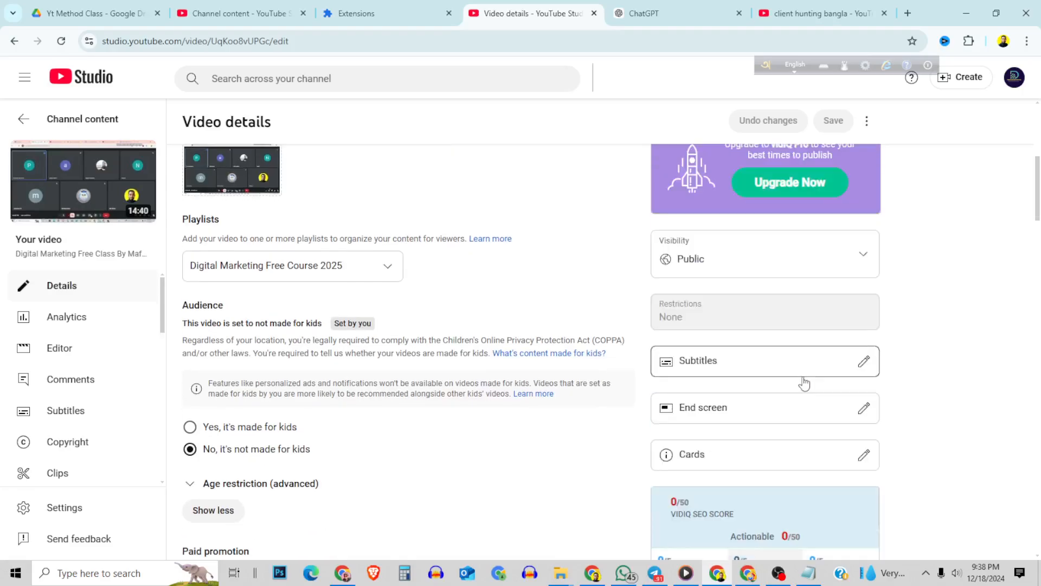
scroll(802, 379, "down", 3)
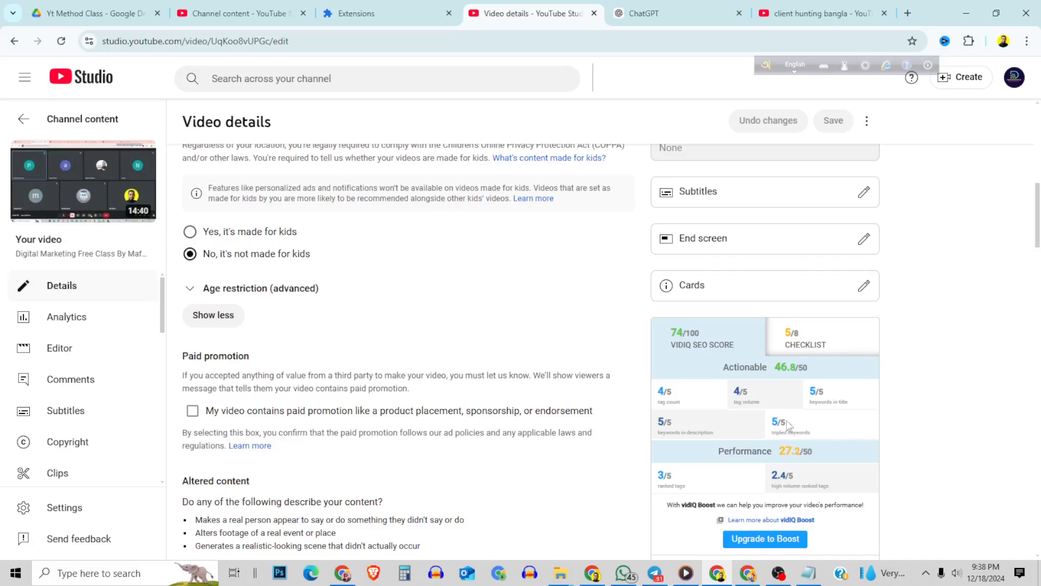
scroll(788, 424, "down", 3)
scroll(798, 414, "up", 2)
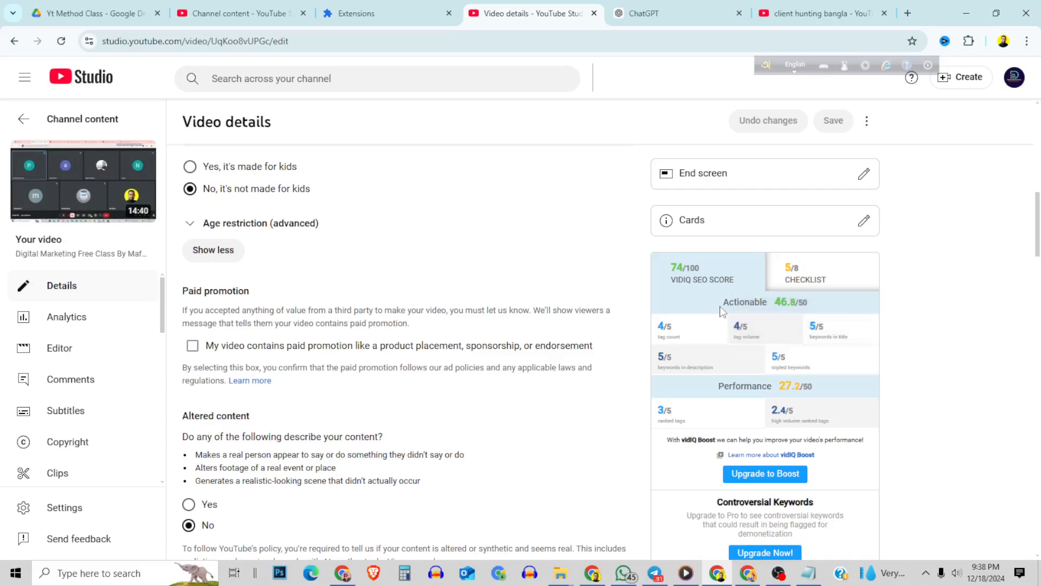
mouse_move(698, 321)
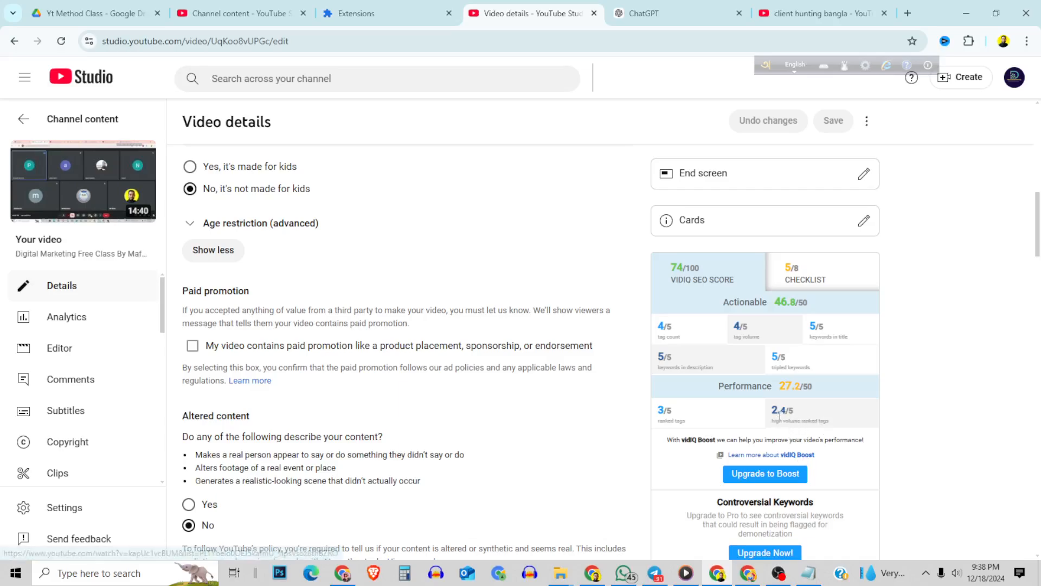
scroll(408, 442, "up", 8)
scroll(401, 441, "down", 17)
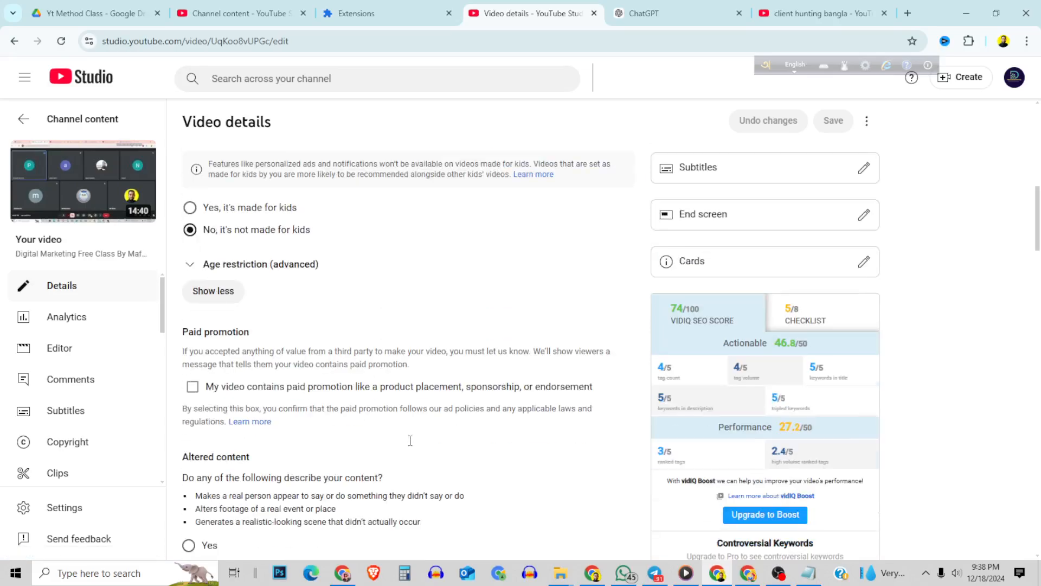
scroll(410, 441, "down", 3)
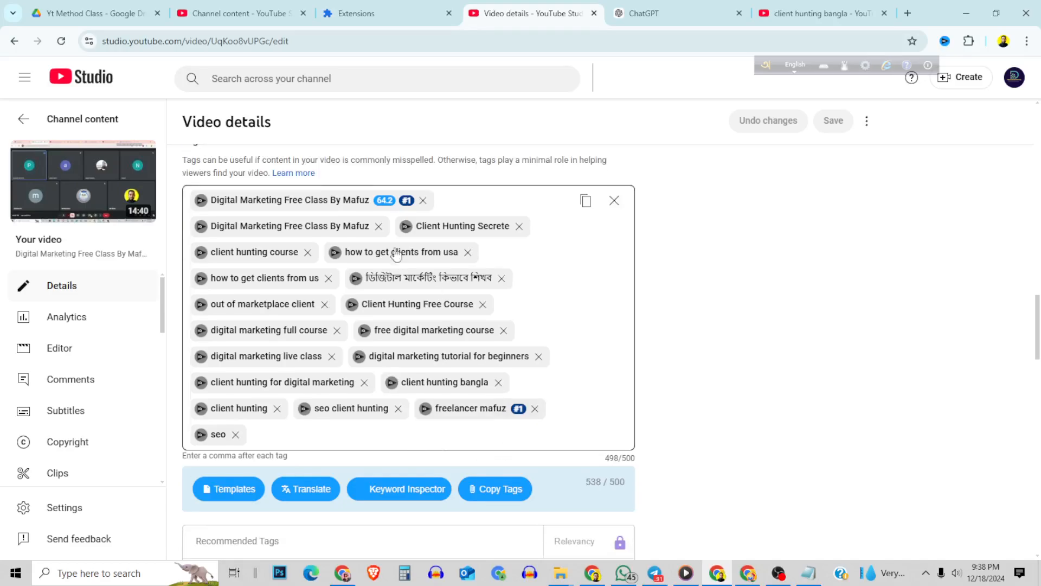
Step: Inspect the lowercase freelancer name tag in the Keyword Inspector, capitalise both words in its search text and copy it
left_click(296, 430)
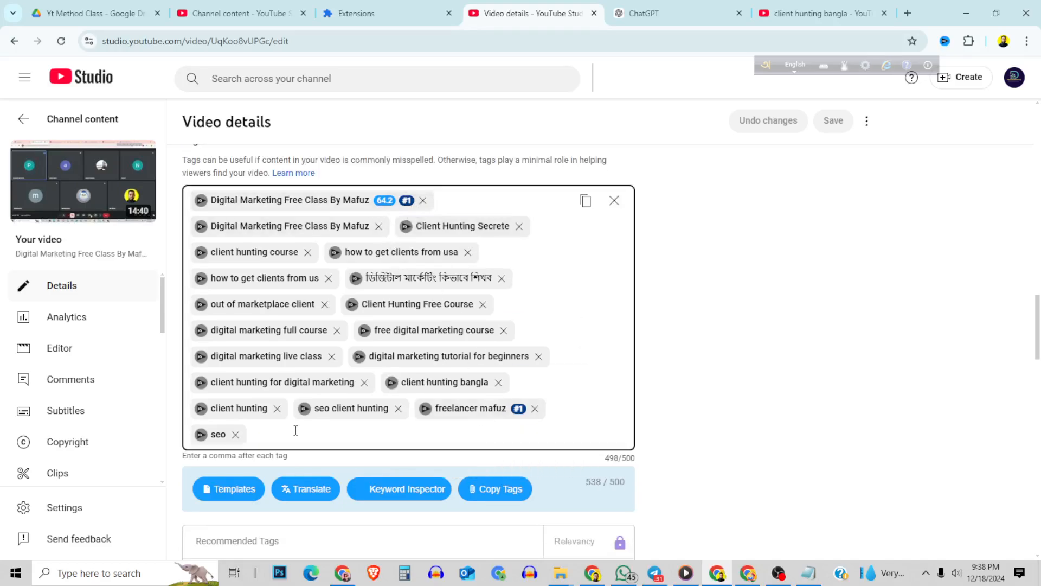
left_click(464, 408)
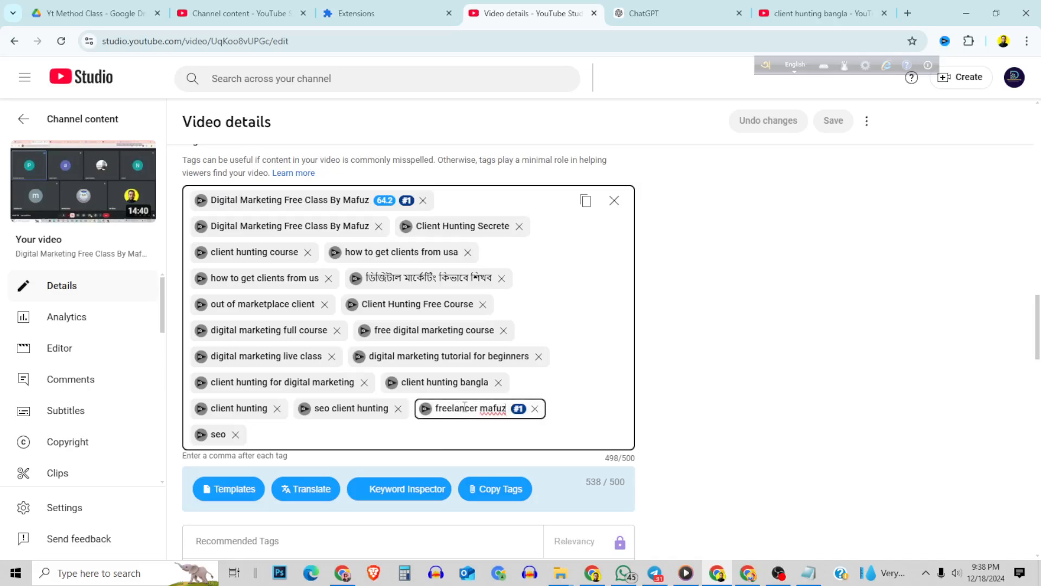
left_click(426, 408)
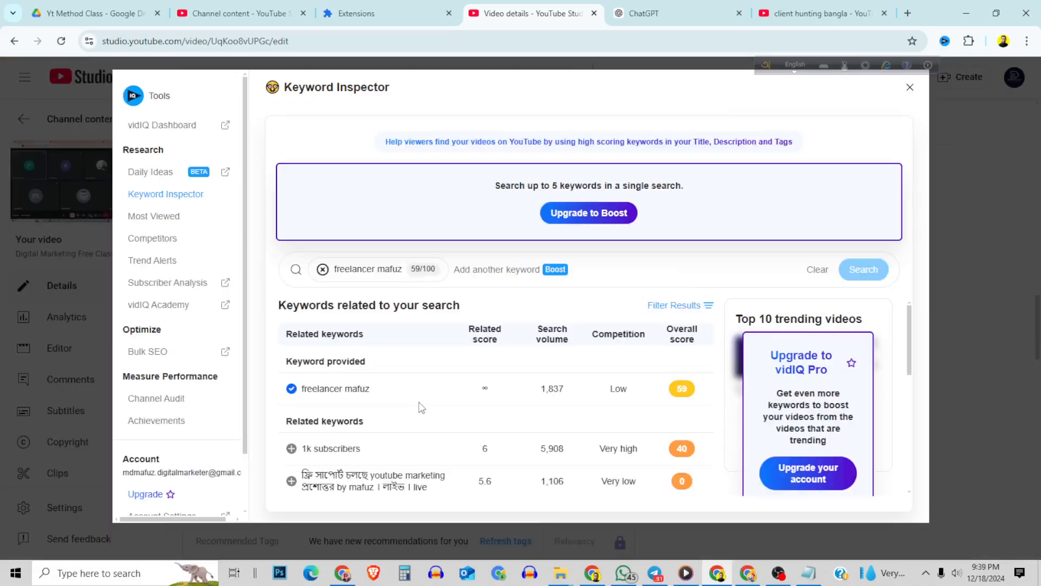
left_click(337, 267)
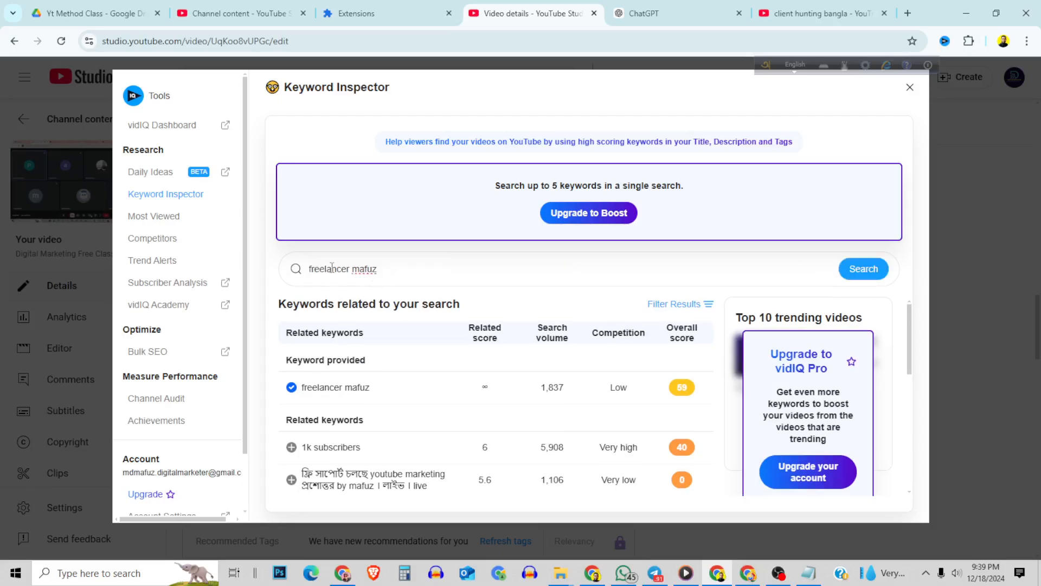
key("Delete")
type("F")
key("Delete")
type("M")
left_click_drag(379, 269, 316, 279)
key("ctrl+c")
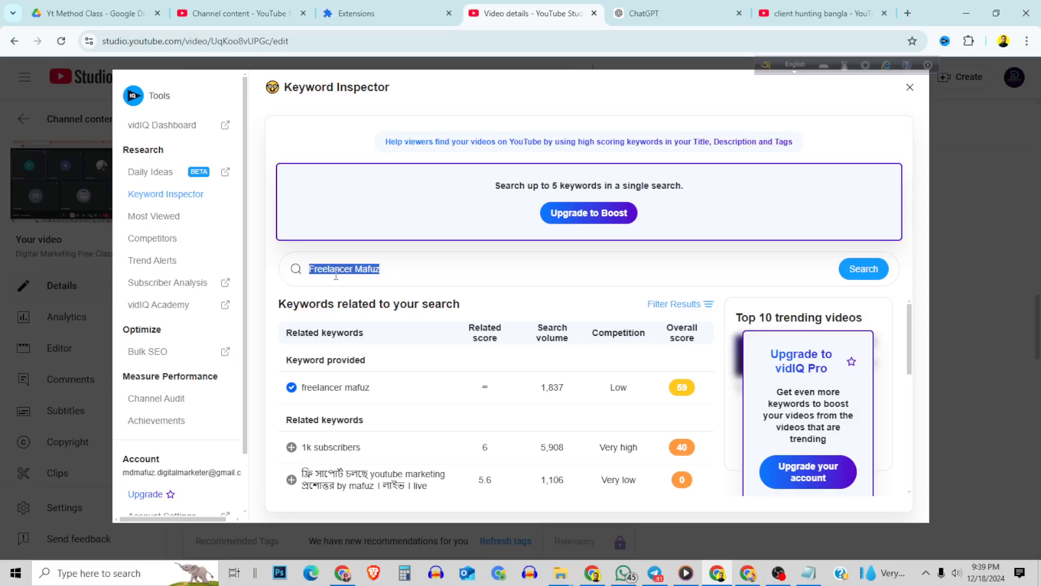
Step: Try replacing the "seo" tag with the capitalised freelancer name and removing "out of marketplace client", and discard the unsaved changes
left_click(909, 87)
right_click(224, 435)
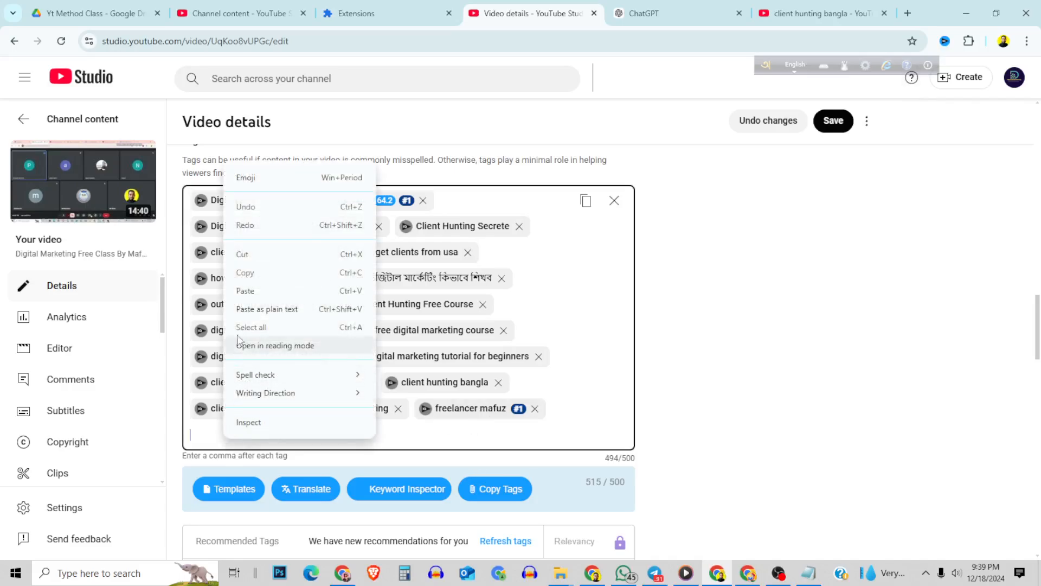
left_click(258, 288)
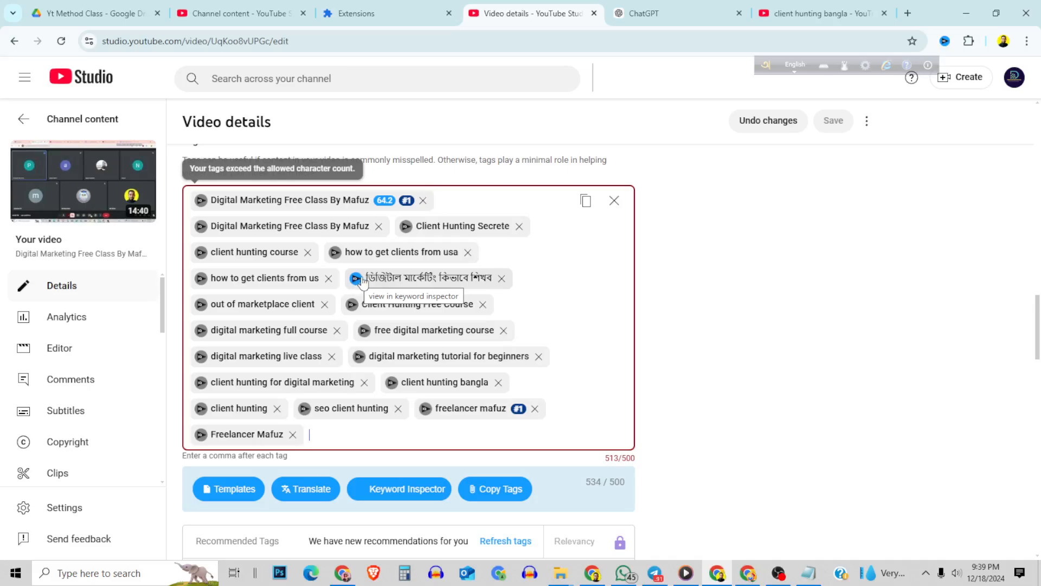
left_click(504, 282)
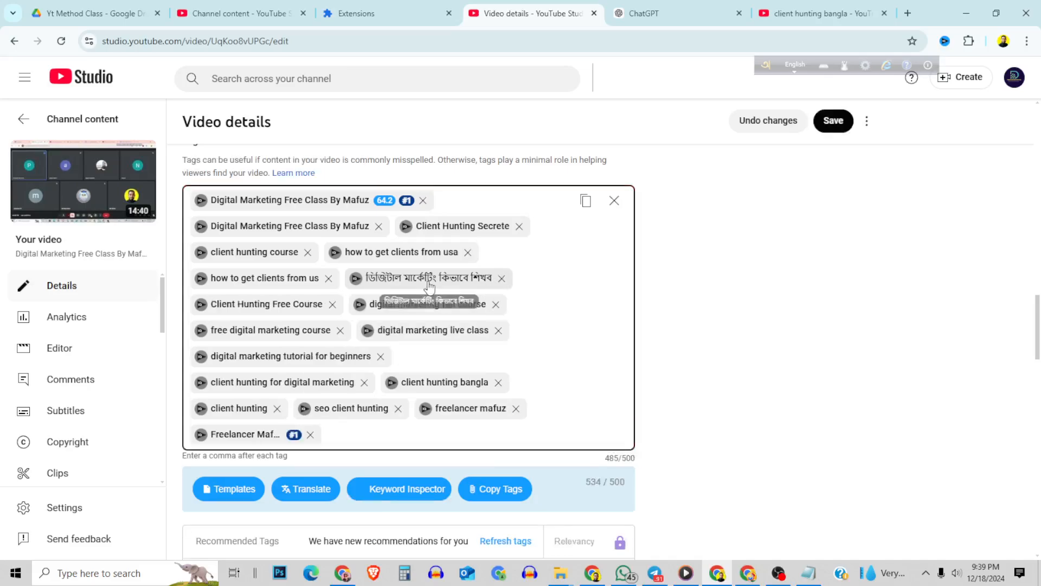
left_click(761, 121)
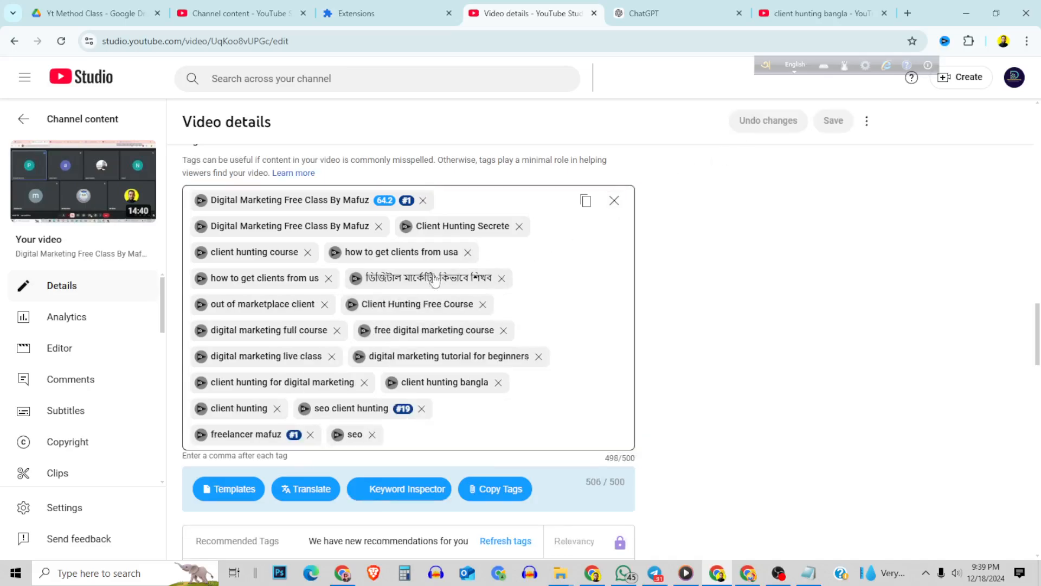
Step: Replace the Bangla tag "ডিজিটাল মার্কেটিং কিভাবে শিখব" with the copied capitalised freelancer name as a new tag and save the changes
left_click(327, 278)
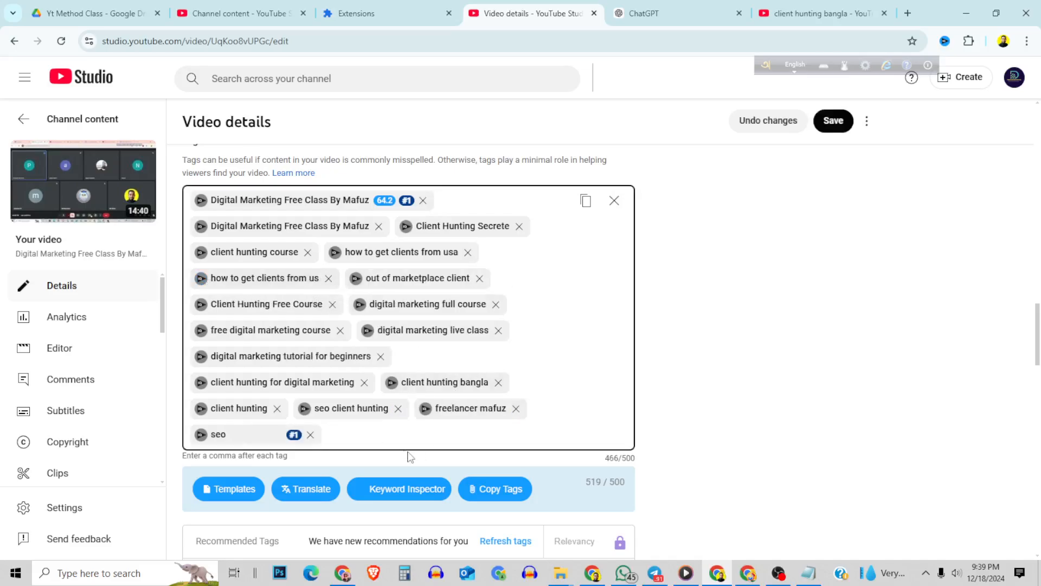
left_click(833, 121)
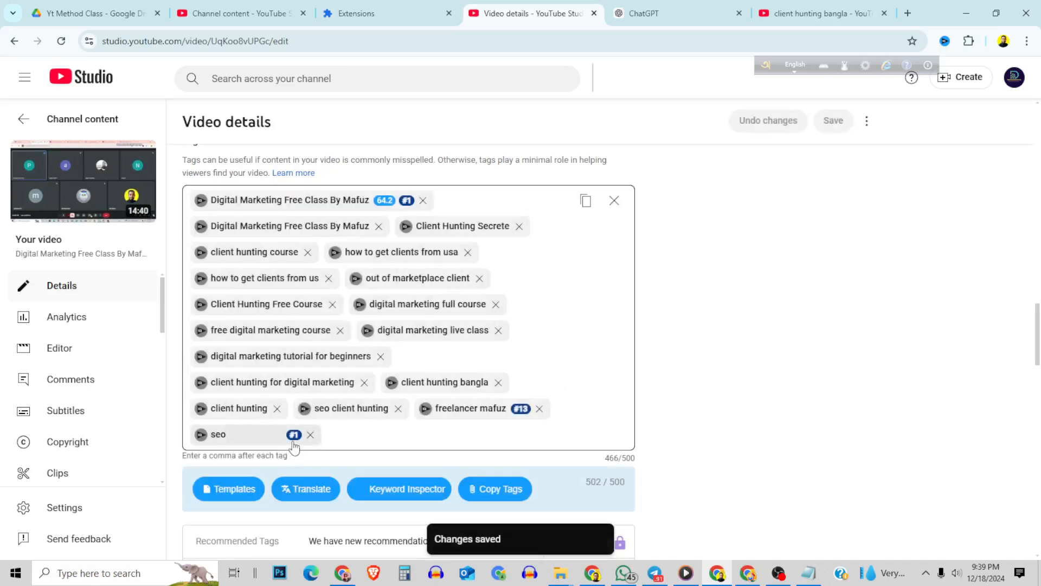
left_click(367, 436)
right_click(366, 434)
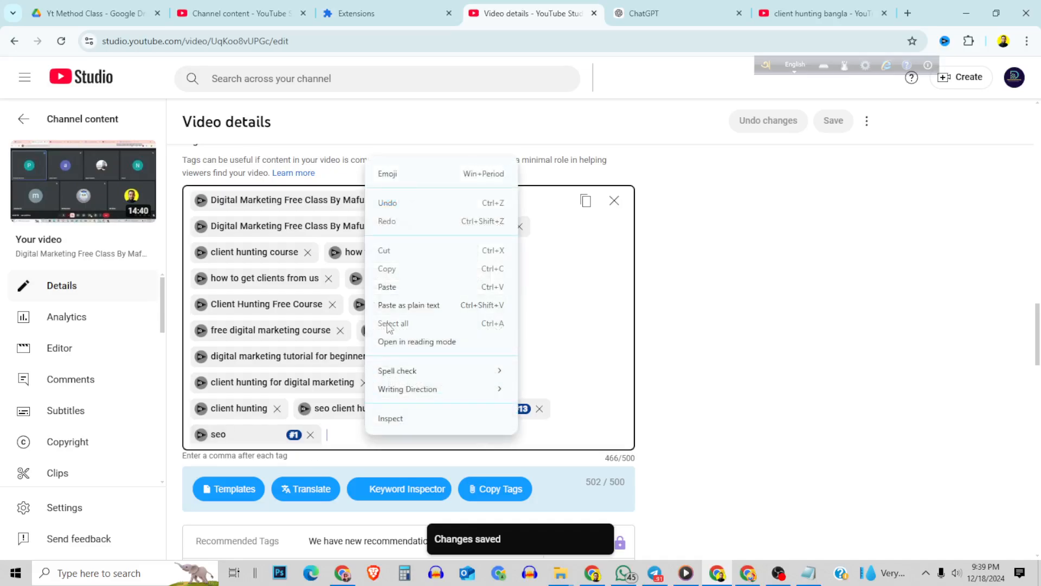
left_click(396, 292)
left_click(833, 120)
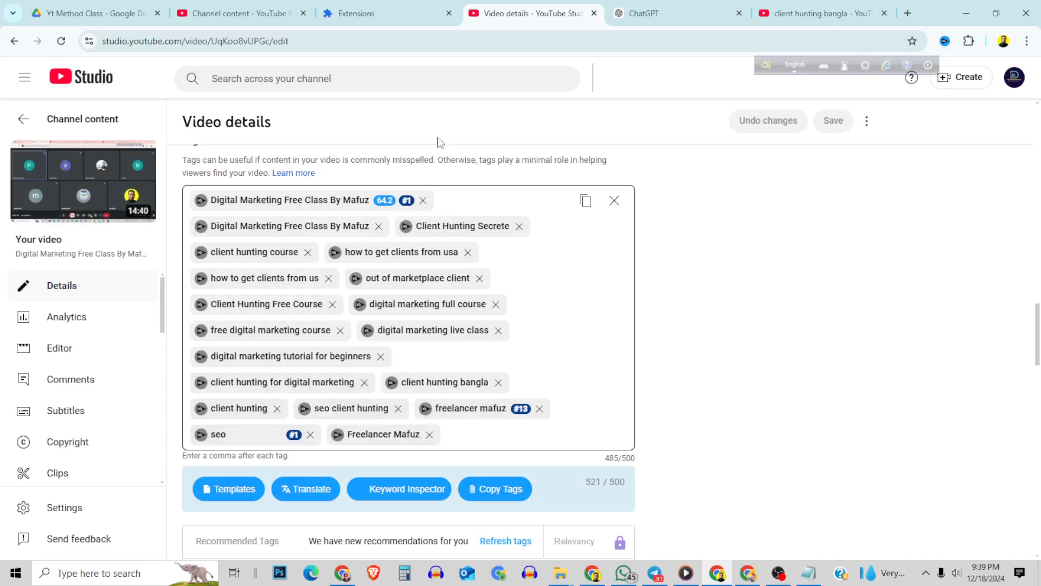
Step: Reload the video details, expand the additional settings and examine the saved tag list and the settings below it
left_click(62, 41)
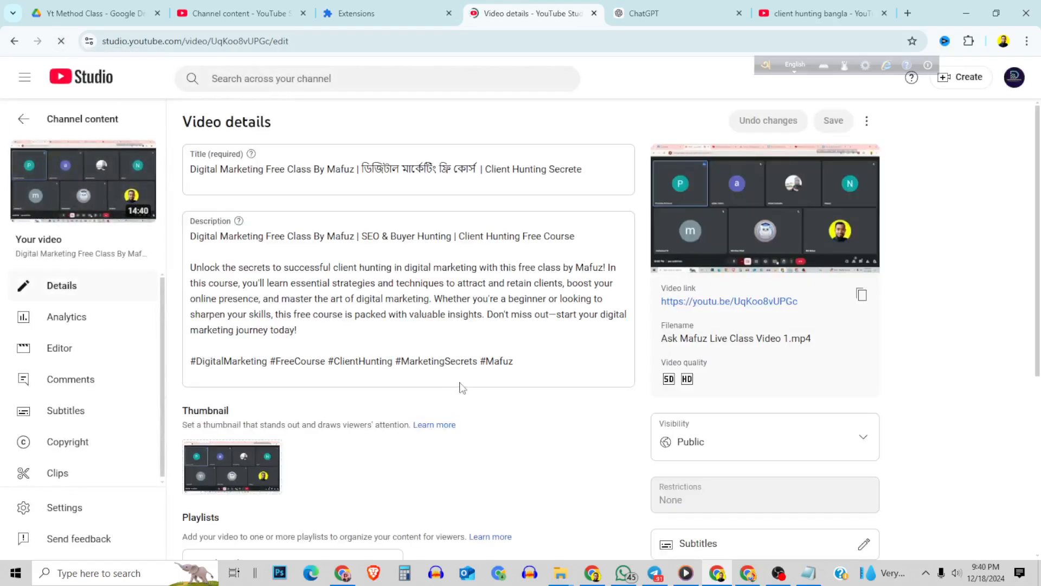
scroll(459, 382, "down", 5)
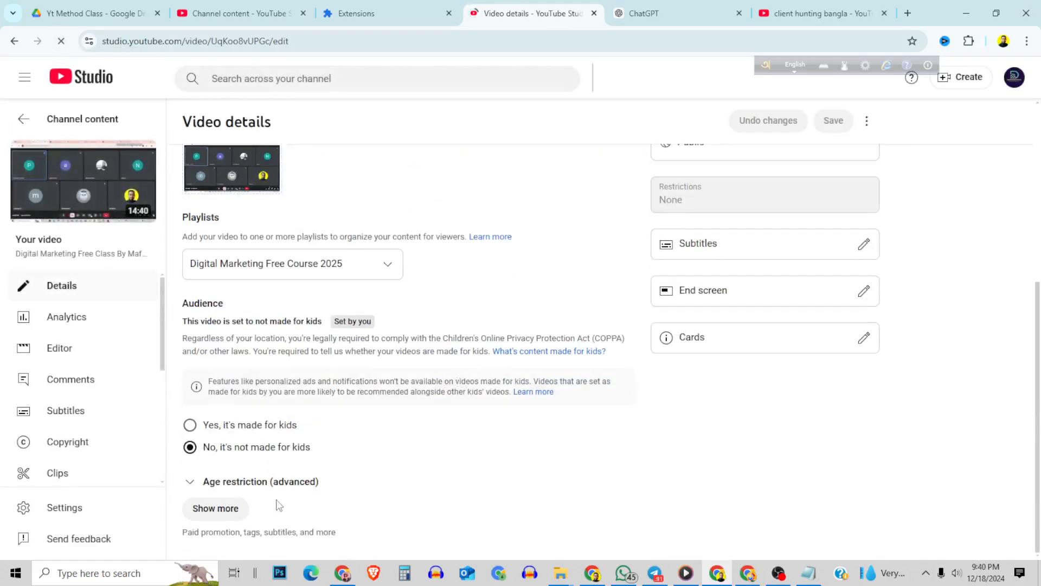
left_click(222, 508)
scroll(436, 382, "down", 10)
scroll(455, 371, "down", 3)
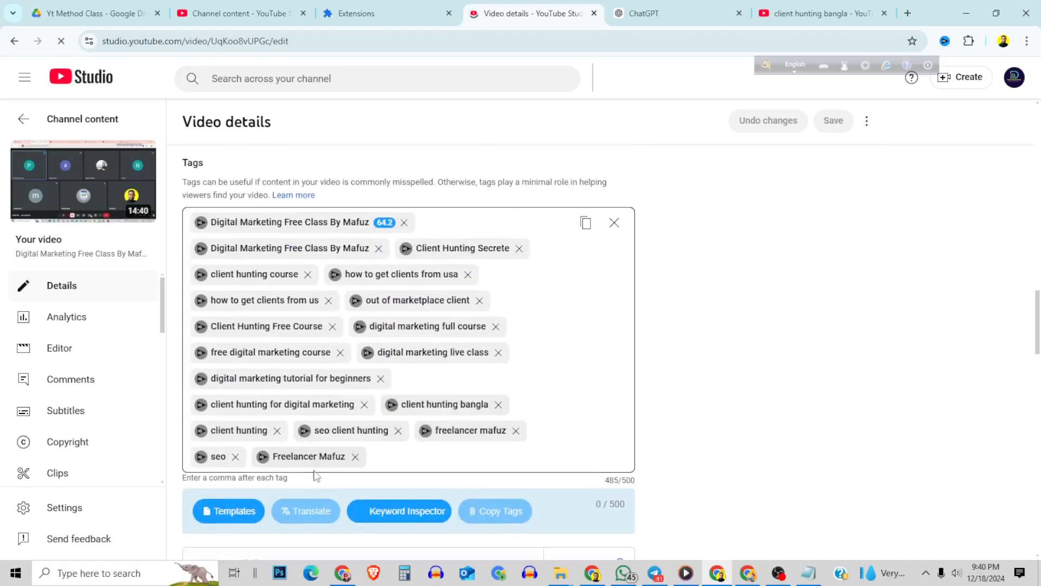
scroll(534, 351, "up", 2)
scroll(531, 351, "down", 4)
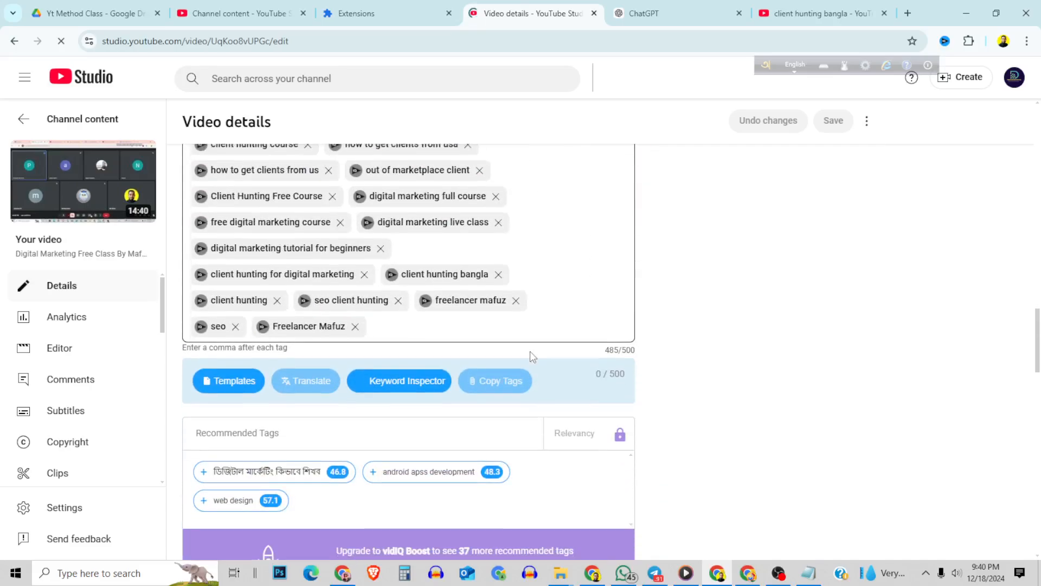
scroll(900, 377, "down", 12)
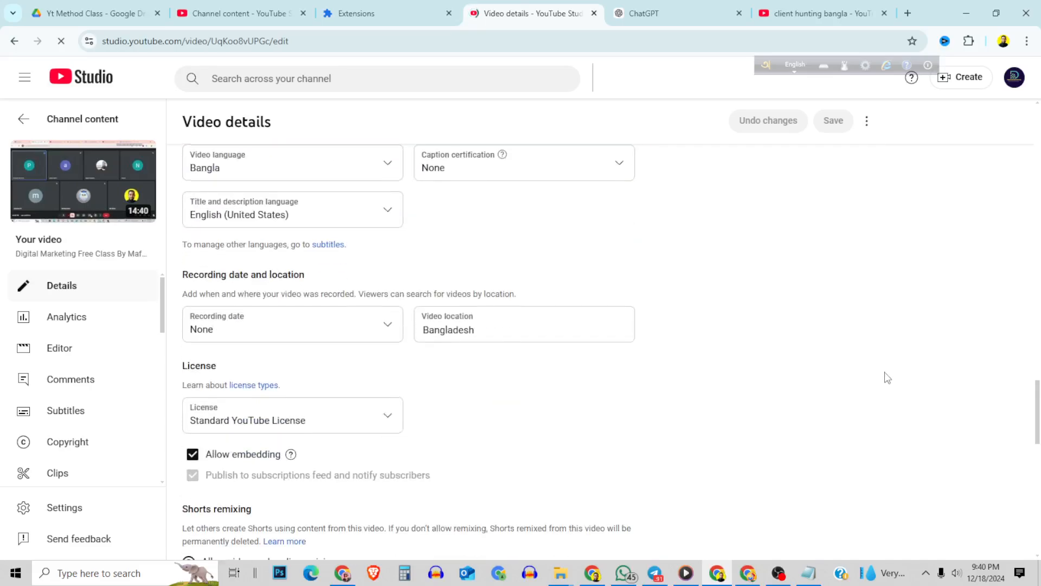
scroll(887, 378, "down", 5)
scroll(883, 376, "up", 15)
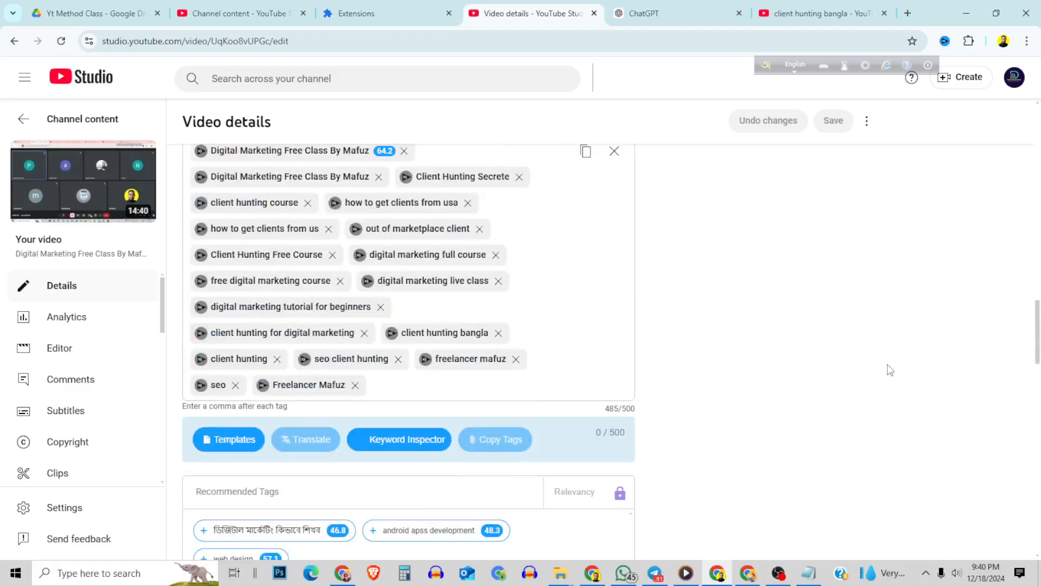
Step: Examine the vidIQ SEO score's actionable and performance parts, including the tag count explanation
scroll(890, 374, "up", 5)
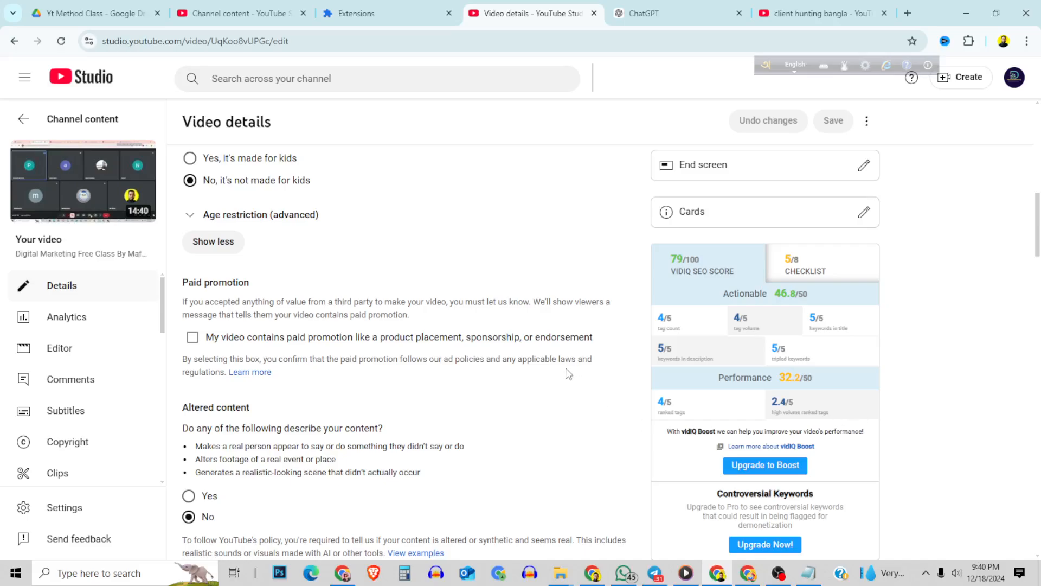
scroll(348, 353, "up", 10)
scroll(435, 379, "down", 9)
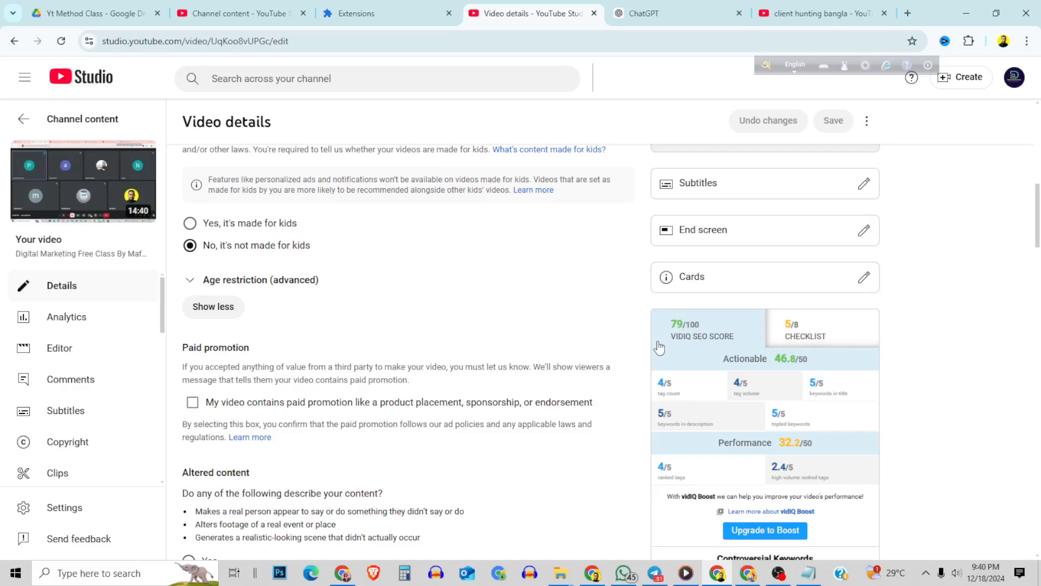
scroll(767, 417, "down", 3)
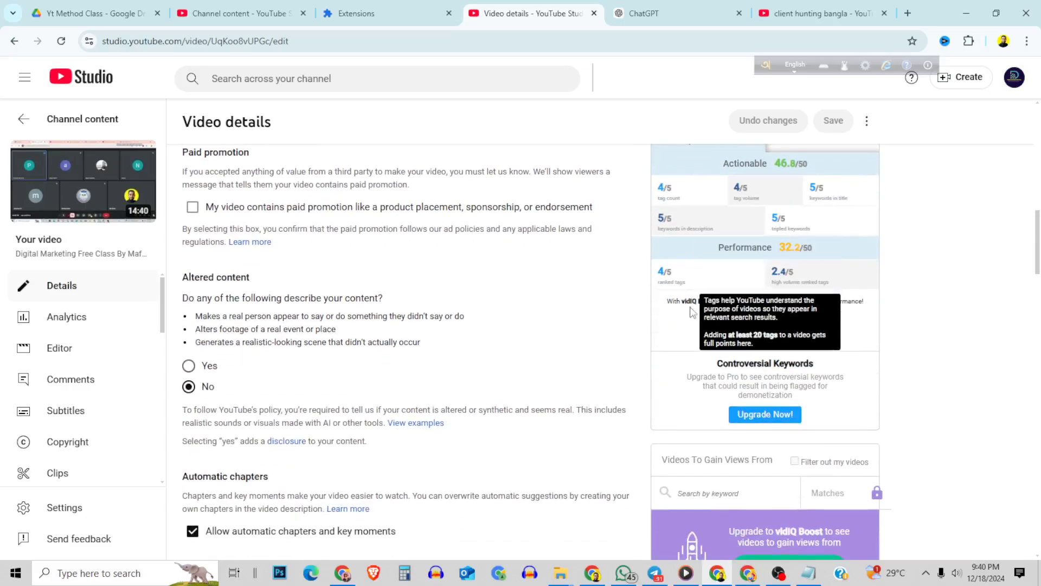
scroll(761, 407, "up", 3)
scroll(762, 400, "down", 1)
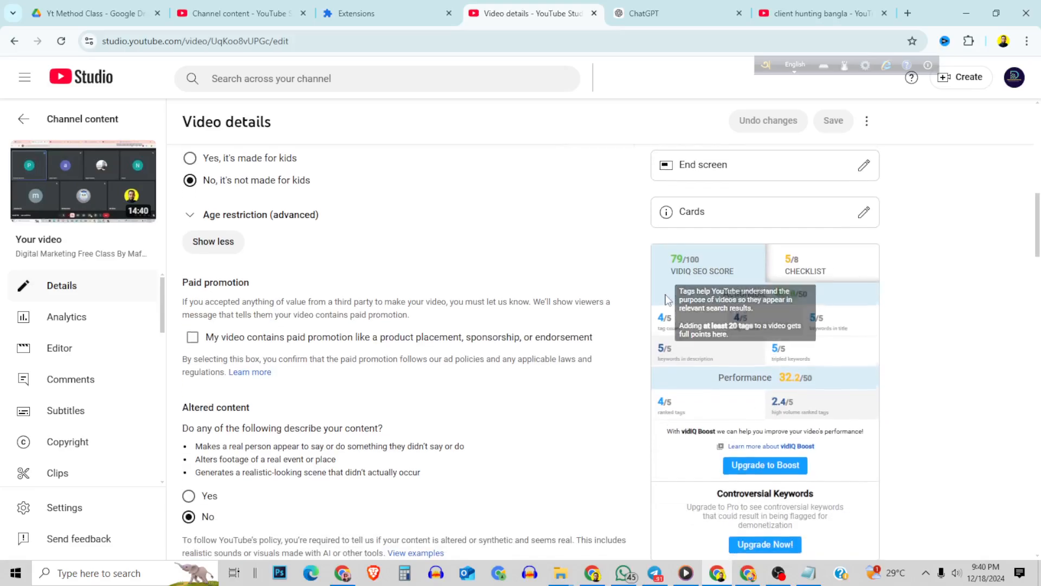
Step: Review the video's language, location and live chat settings, its title and description, and the vidIQ score once more
scroll(727, 377, "down", 10)
scroll(688, 304, "down", 15)
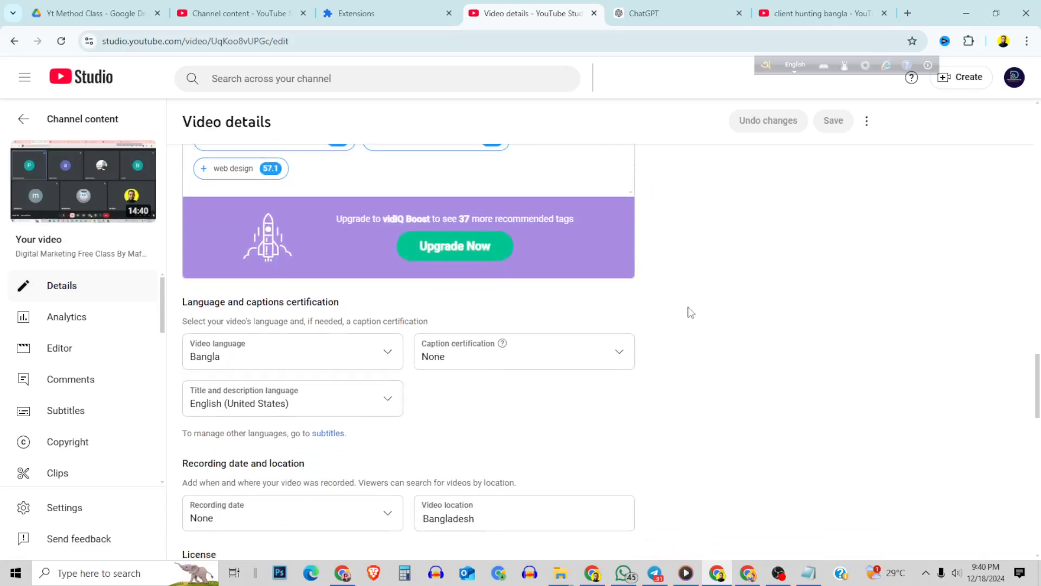
scroll(688, 333, "down", 10)
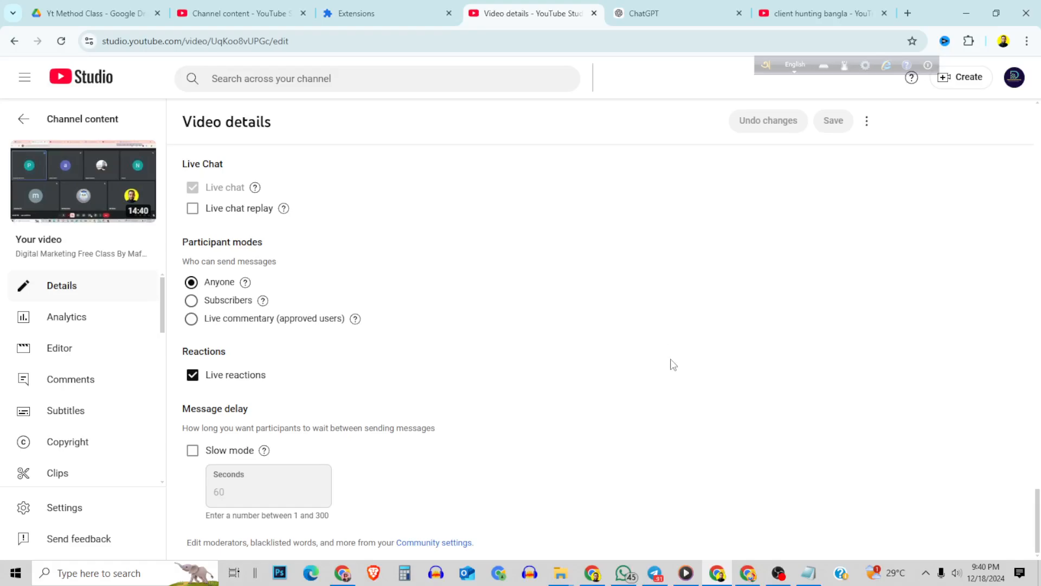
scroll(674, 368, "up", 20)
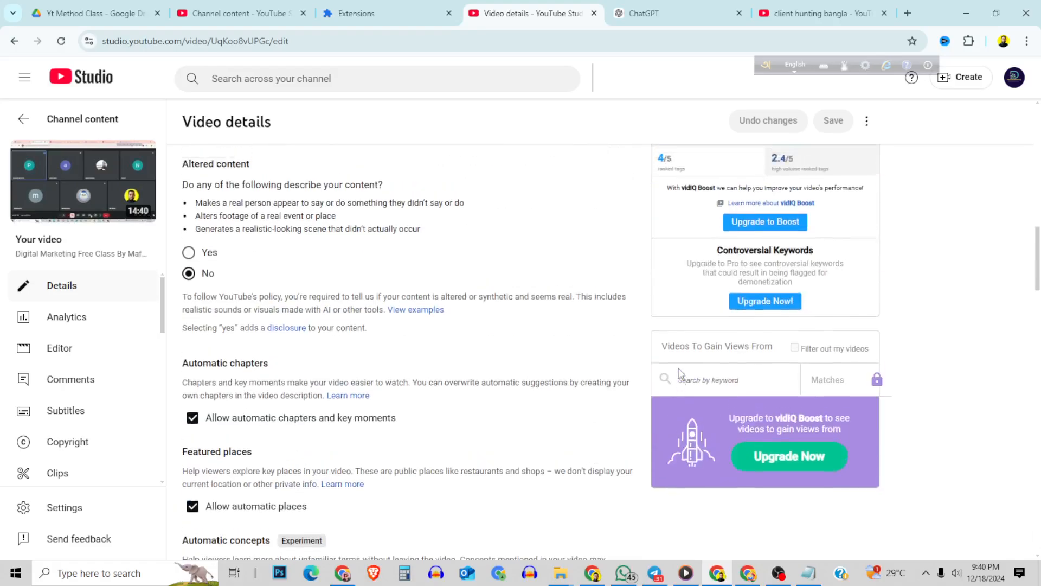
scroll(679, 372, "up", 10)
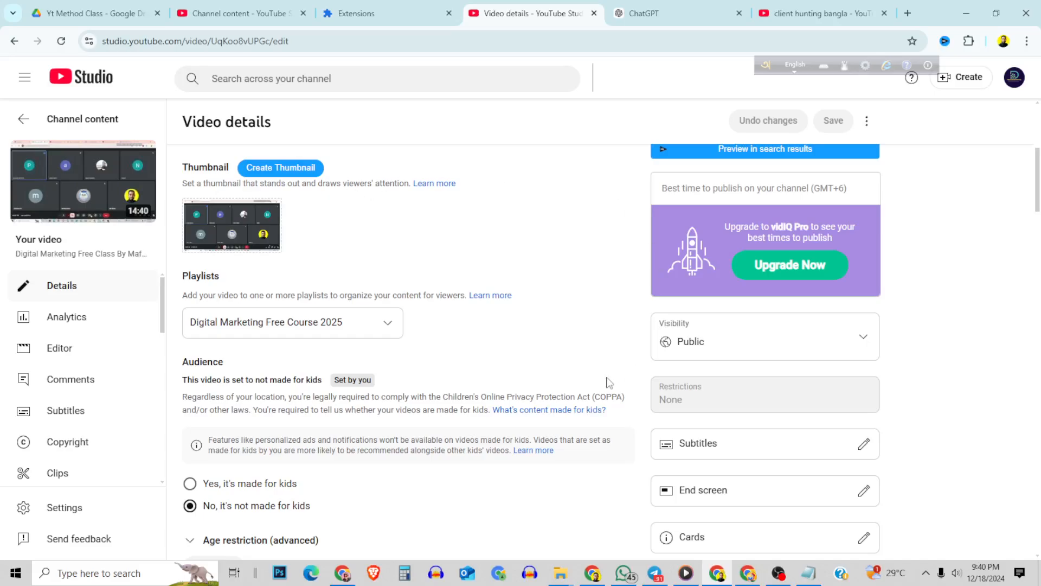
scroll(474, 318, "up", 6)
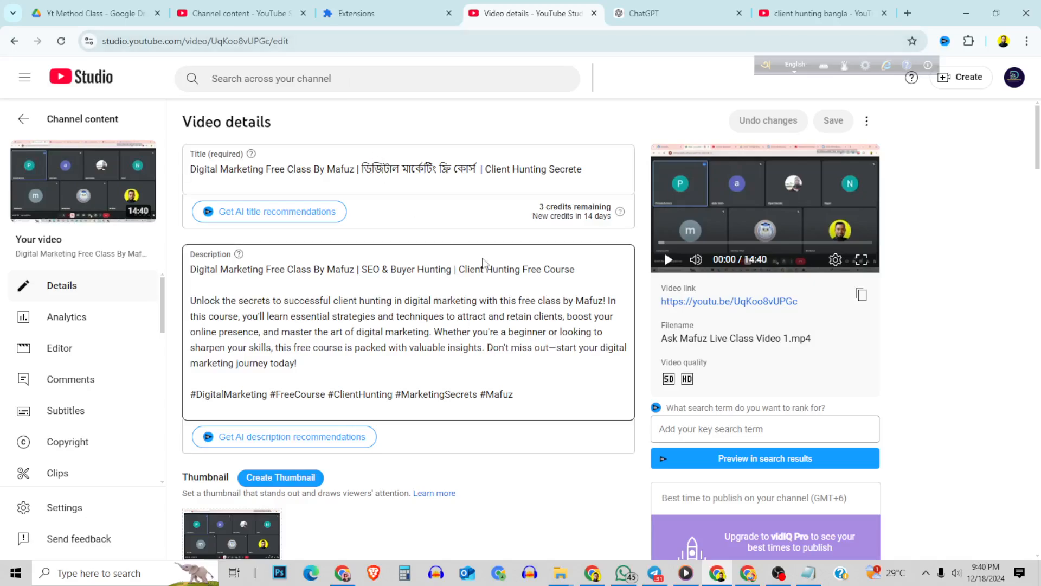
scroll(498, 268, "down", 14)
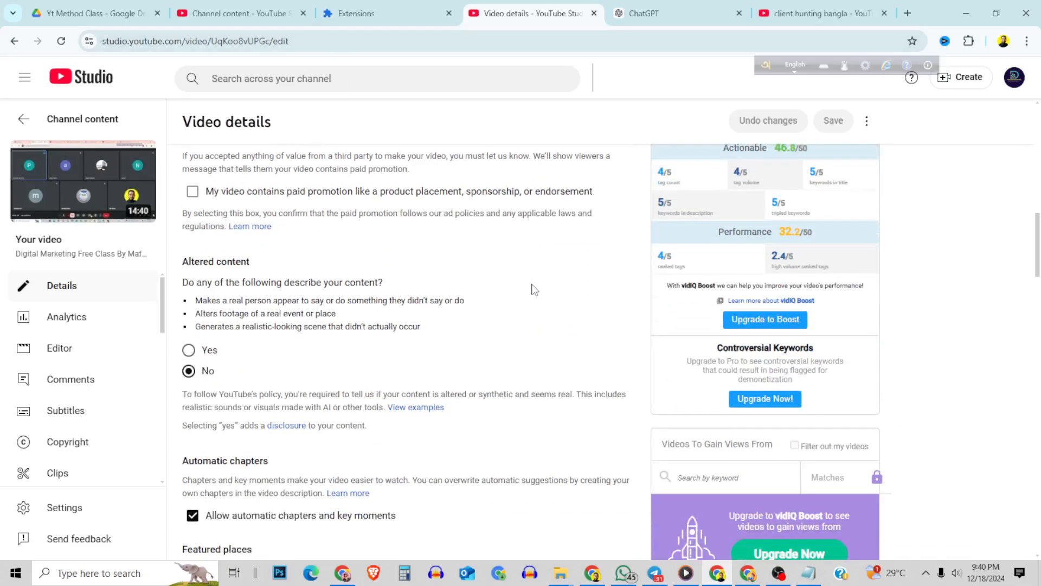
scroll(534, 288, "up", 1)
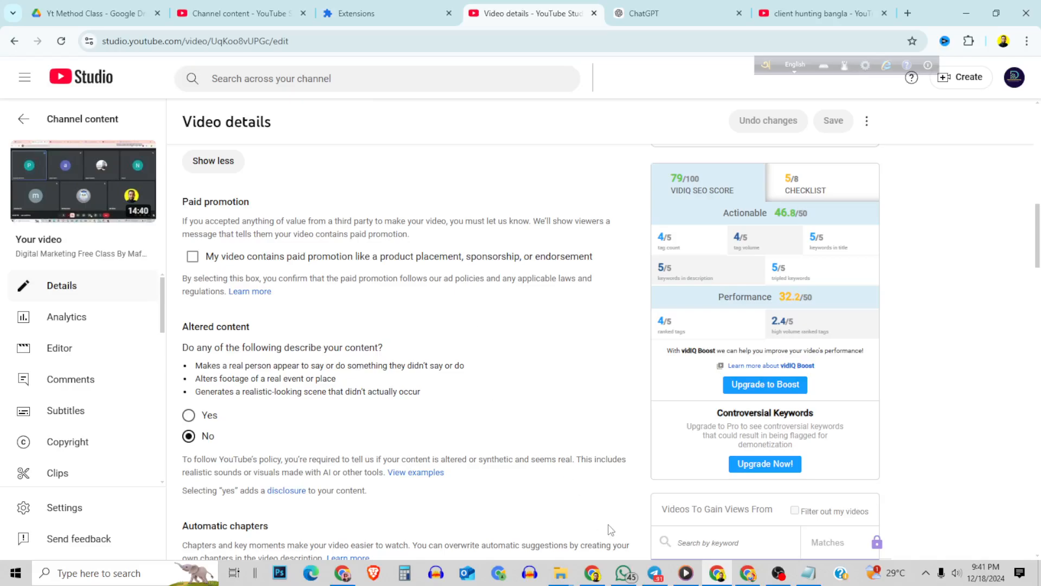
Step: Show the channel's video list, switch to the browser window with the AK Technology folder in Google Drive and minimise the Downloads window
left_click(243, 12)
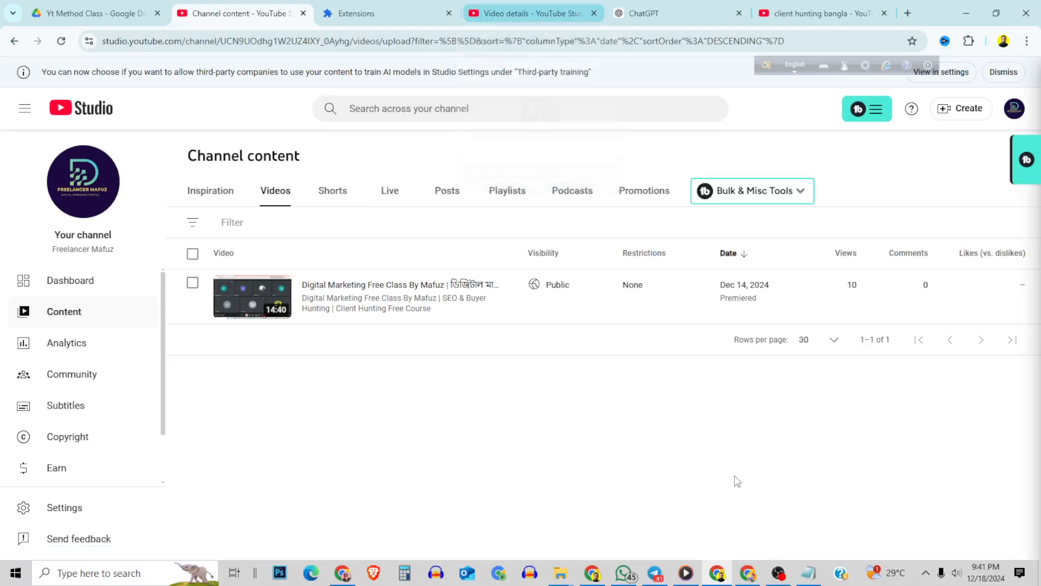
left_click(718, 573)
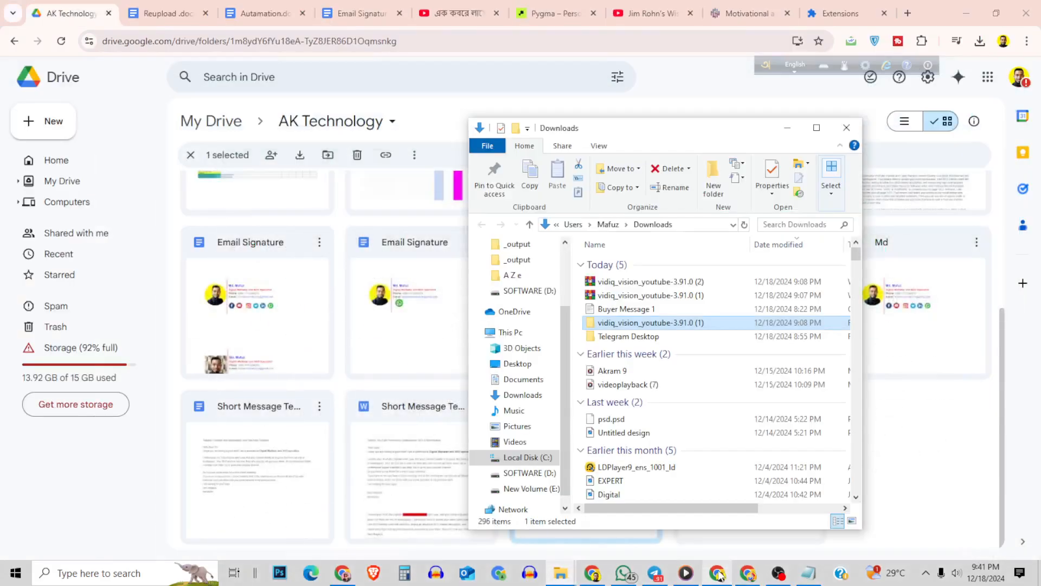
left_click(787, 128)
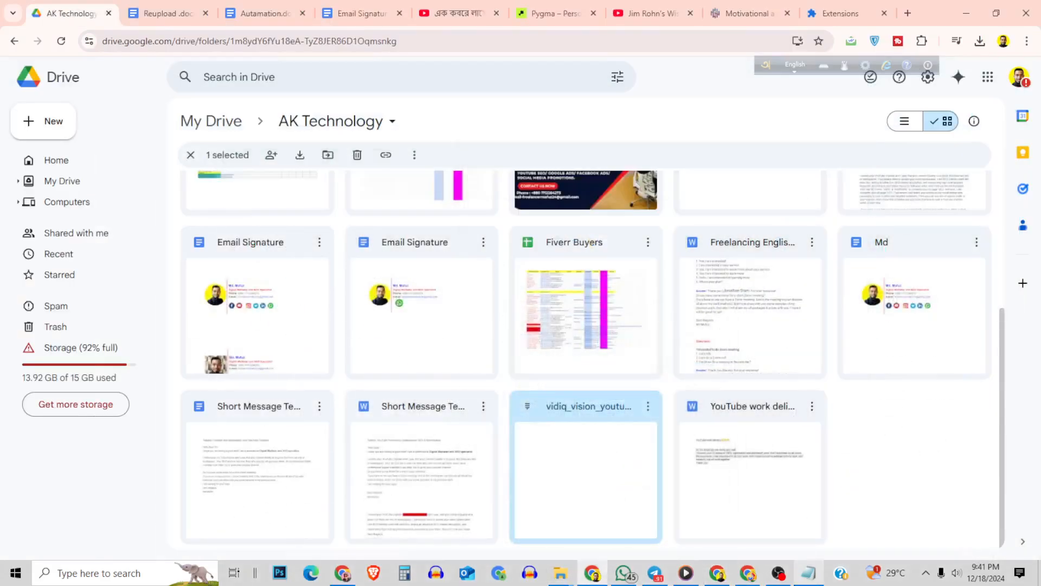